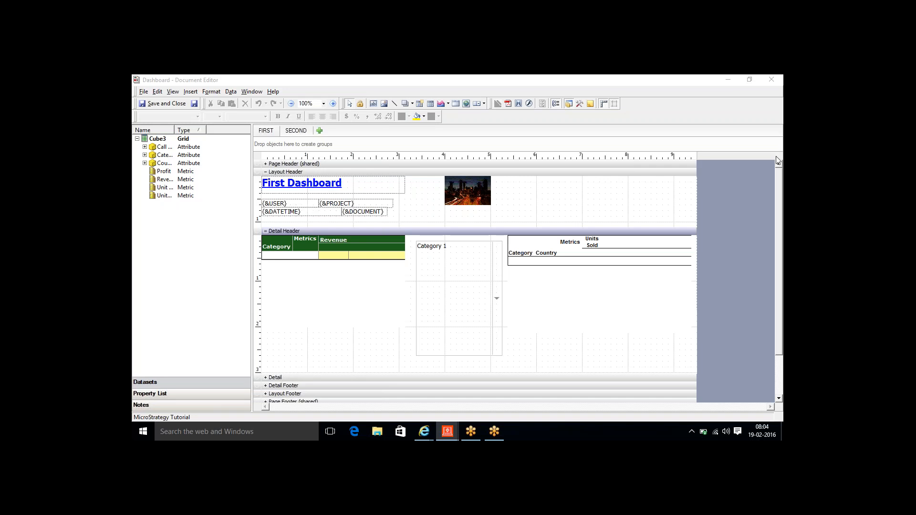
- Activate the Document Editor and show the Second Layout with its grid and Call Center selector
{"action": "left_click", "coordinate": [651, 130]}
{"action": "left_click", "coordinate": [287, 133]}
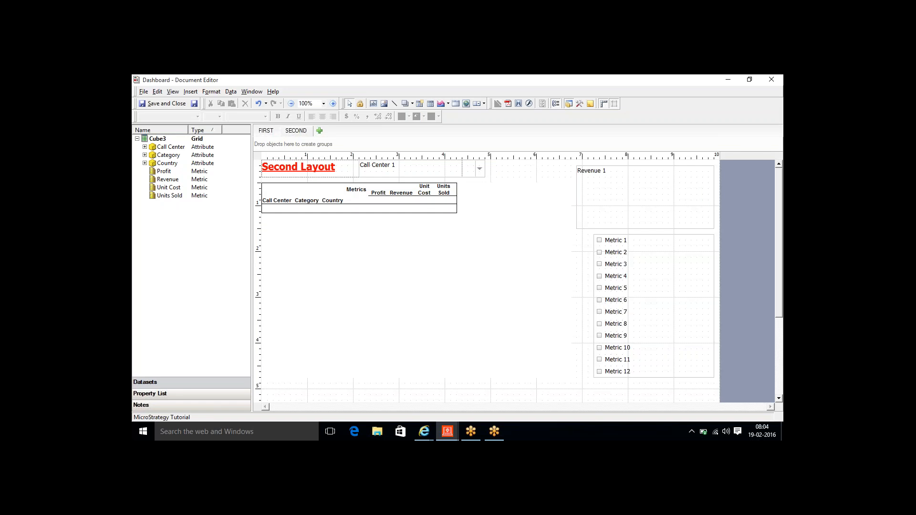
- Add a new Layout 1 tab based on the 01 Blank Dashboard template
{"action": "left_click", "coordinate": [320, 132]}
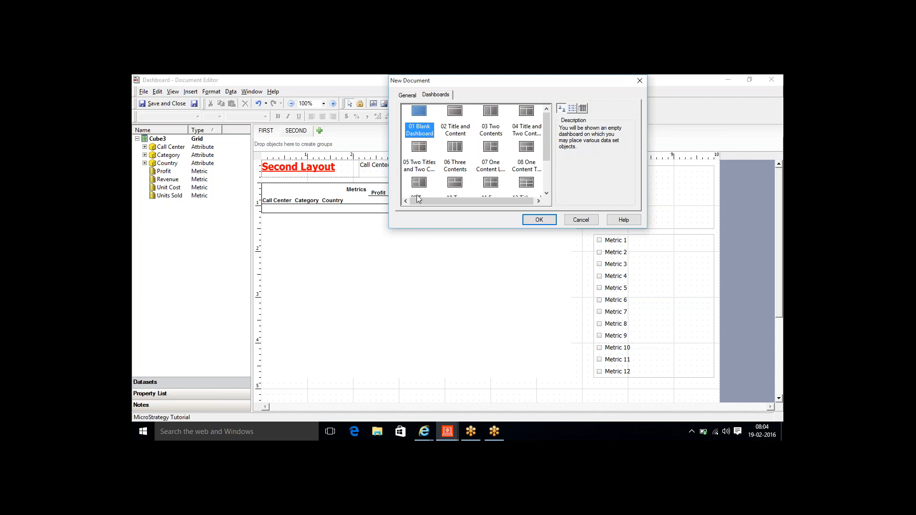
{"action": "left_click", "coordinate": [540, 219]}
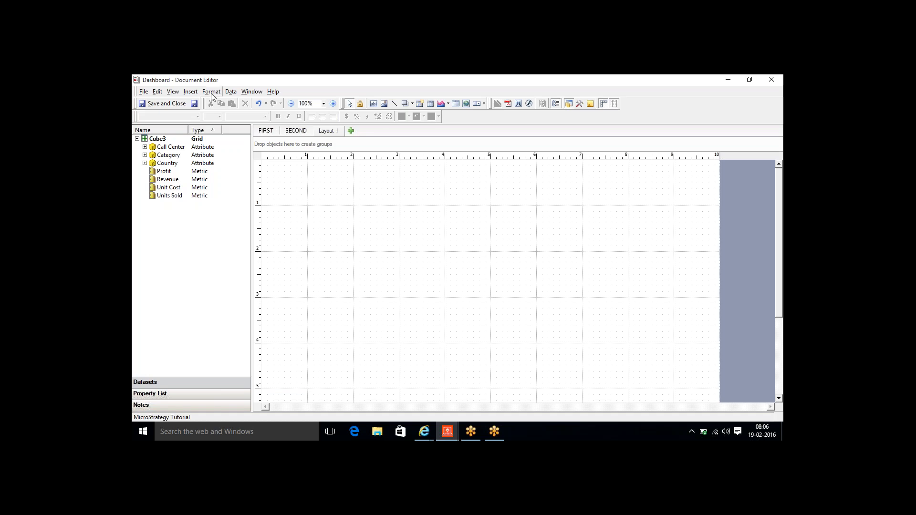
{"action": "left_click", "coordinate": [190, 95]}
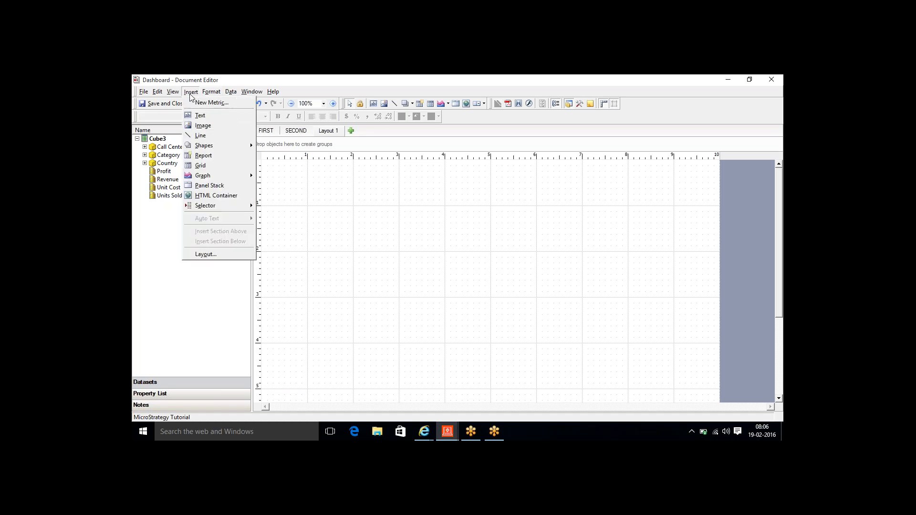
- Draw a panel stack, Panel1, across most of the Layout 1 canvas and stretch it taller
{"action": "left_click", "coordinate": [213, 187]}
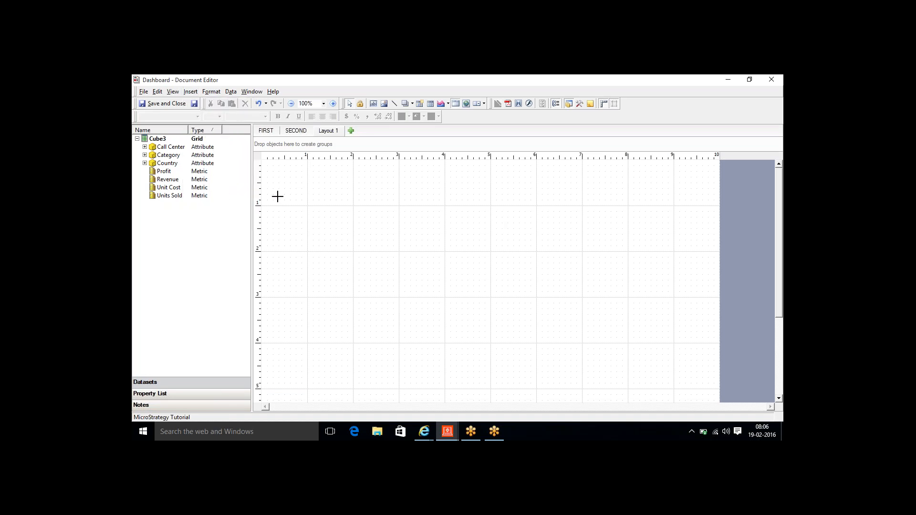
{"action": "left_click_drag", "start_coordinate": [279, 195], "coordinate": [709, 395]}
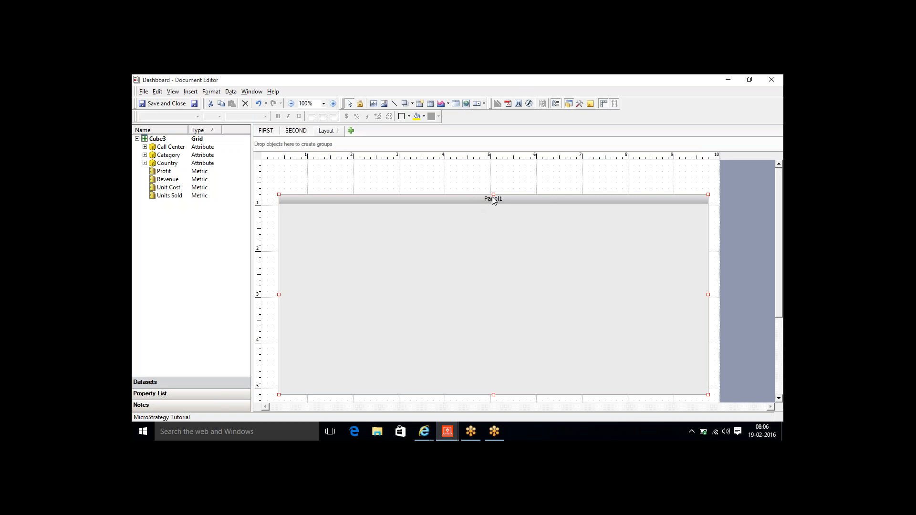
{"action": "left_click_drag", "start_coordinate": [494, 190], "coordinate": [494, 183]}
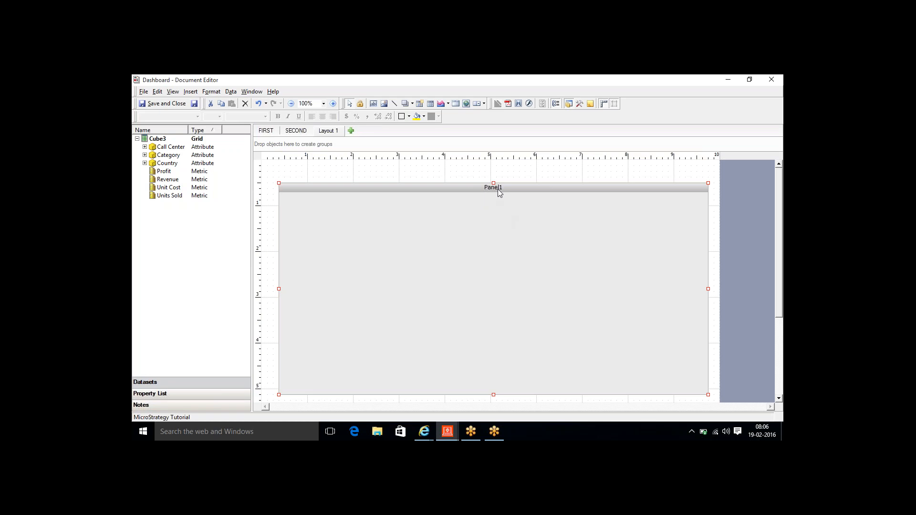
- Add two more panels, Panel2 and Panel3, to the panel stack
{"action": "right_click", "coordinate": [417, 242]}
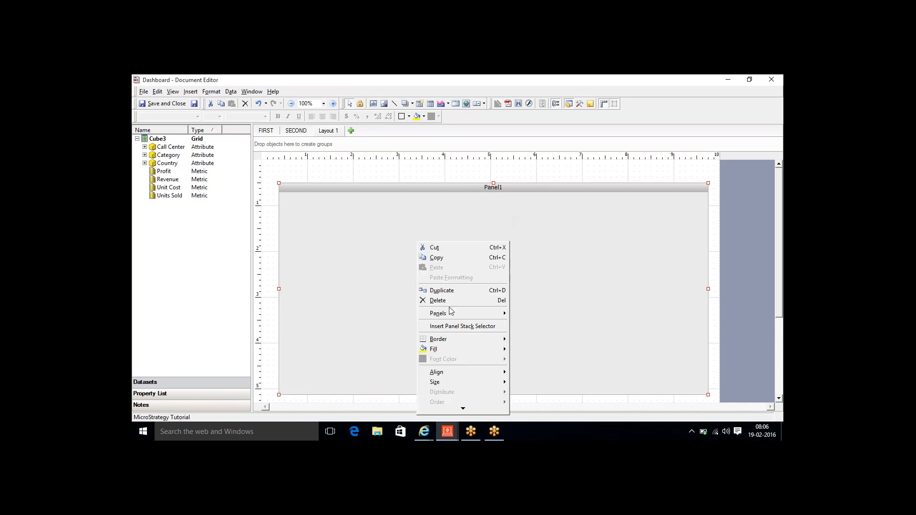
{"action": "mouse_move", "coordinate": [450, 312]}
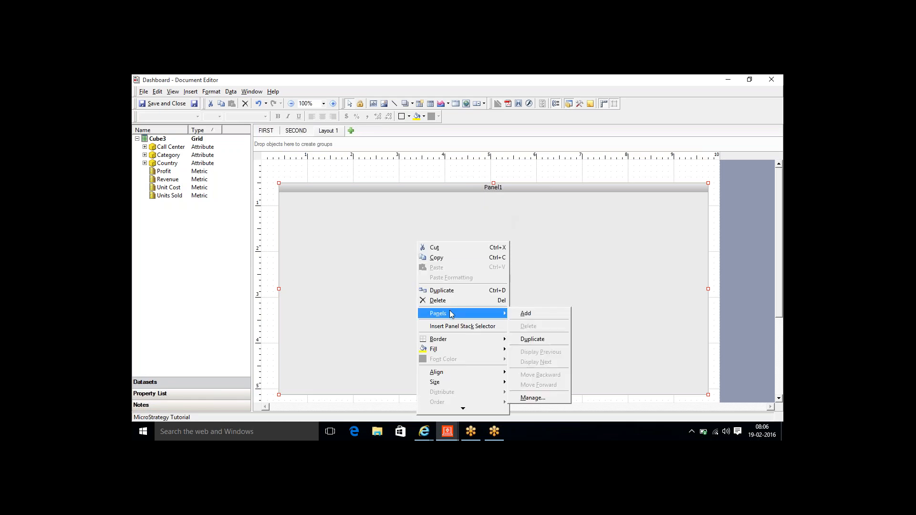
{"action": "left_click", "coordinate": [543, 406]}
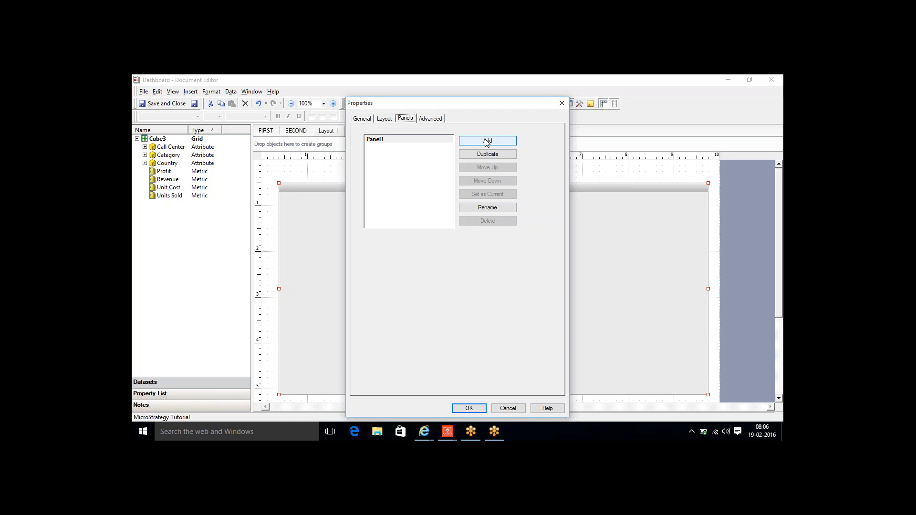
{"action": "left_click", "coordinate": [487, 141]}
{"action": "left_click", "coordinate": [487, 141]}
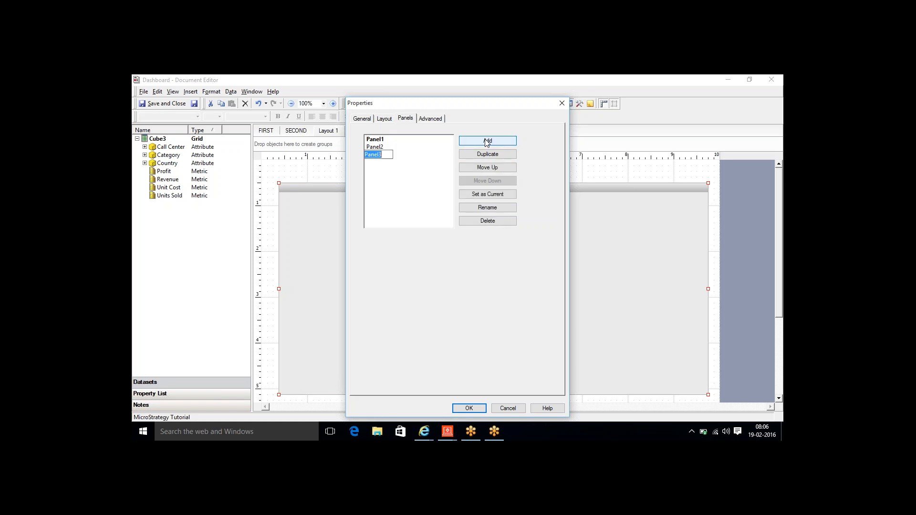
{"action": "left_click", "coordinate": [386, 183]}
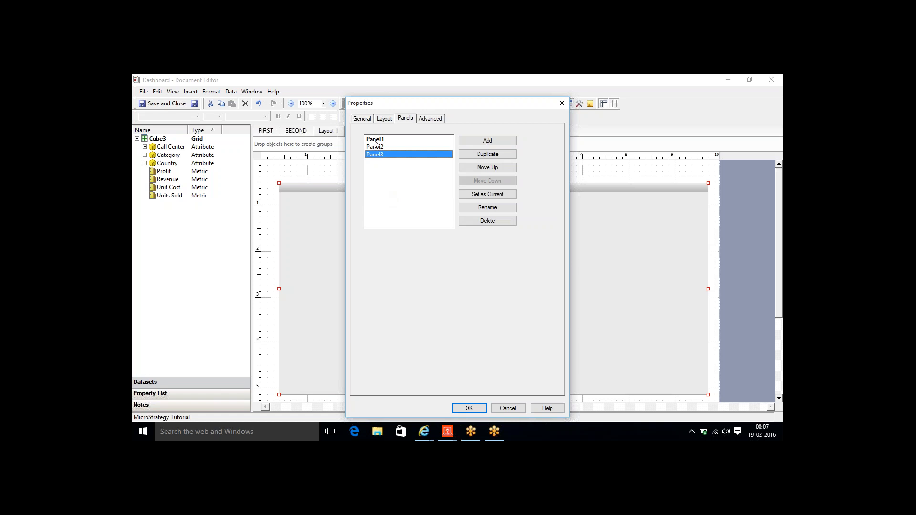
- Rename the three panels to First, Second and Thrid and apply the changes
{"action": "left_click", "coordinate": [376, 143]}
{"action": "left_click", "coordinate": [483, 206]}
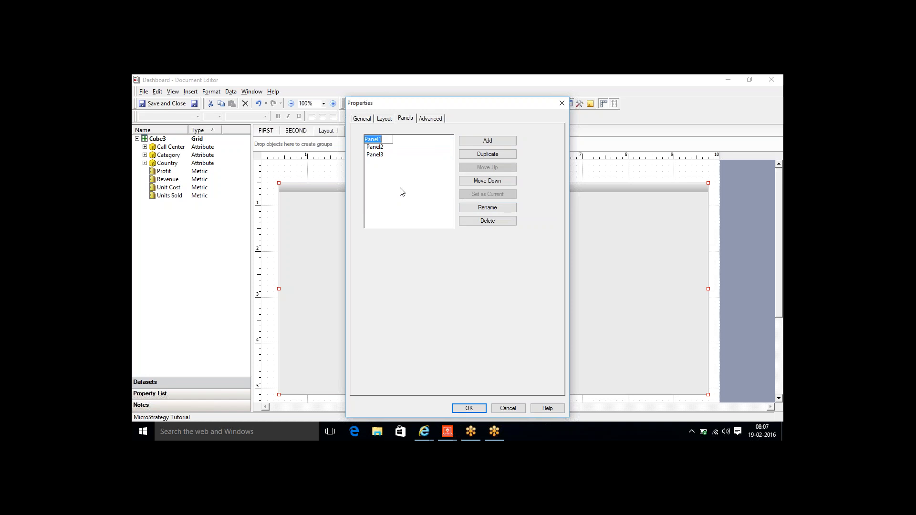
{"action": "type", "text": "First"}
{"action": "left_click", "coordinate": [378, 149]}
{"action": "left_click", "coordinate": [493, 210]}
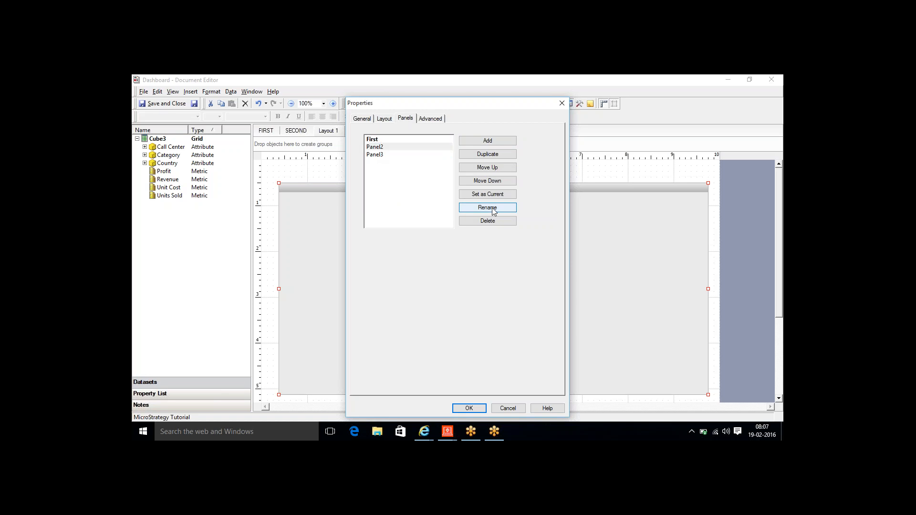
{"action": "type", "text": "Second"}
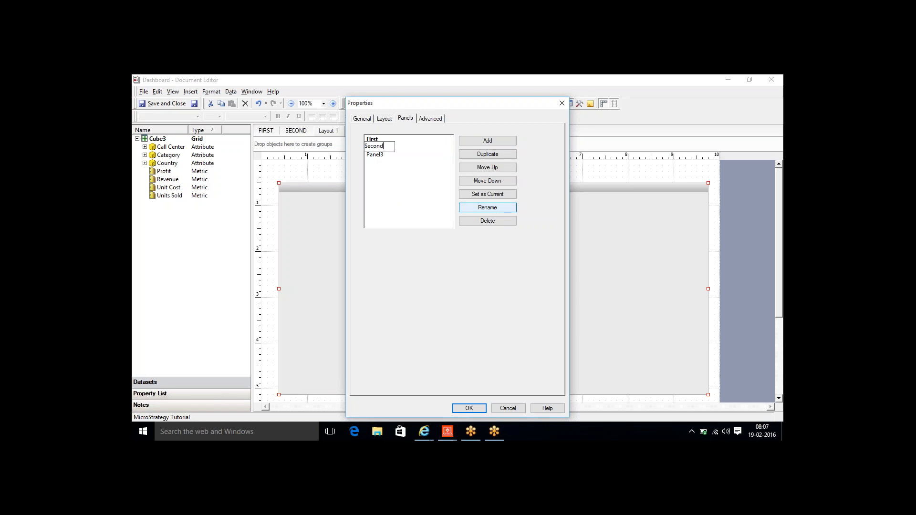
{"action": "left_click", "coordinate": [374, 156]}
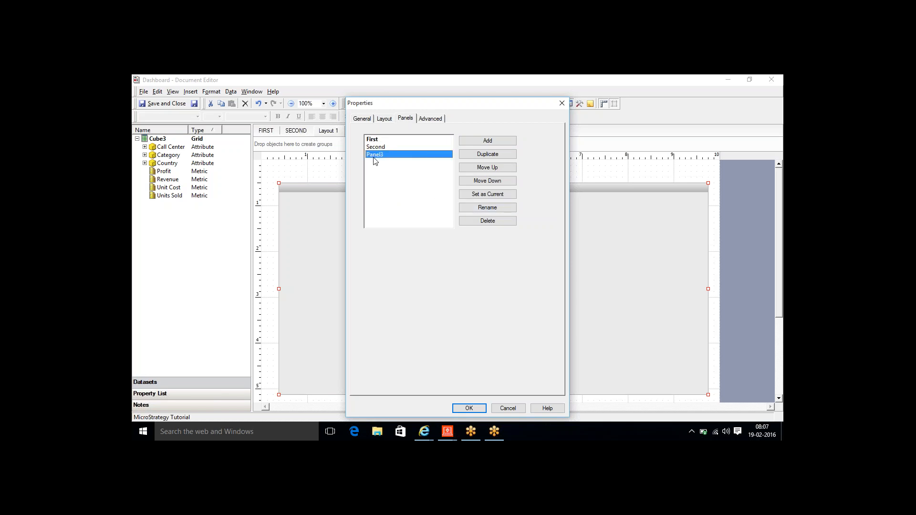
{"action": "left_click", "coordinate": [493, 208]}
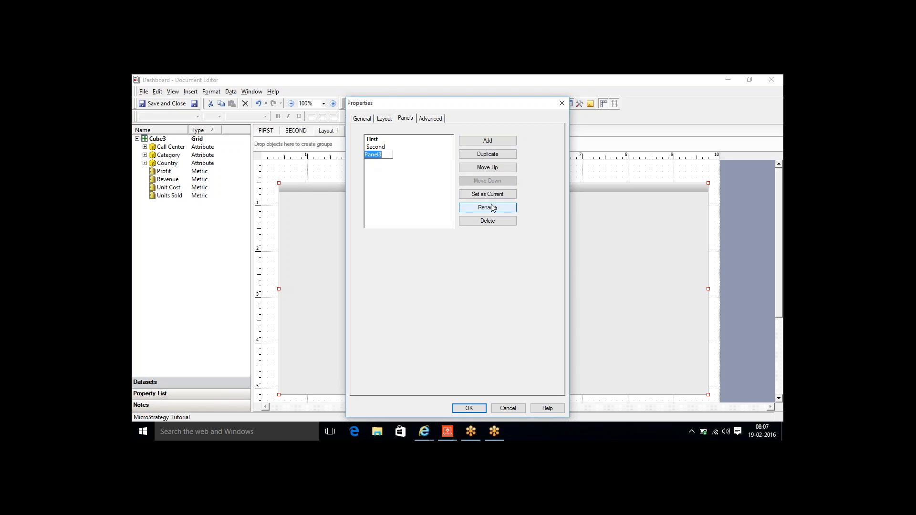
{"action": "type", "text": "Thrid"}
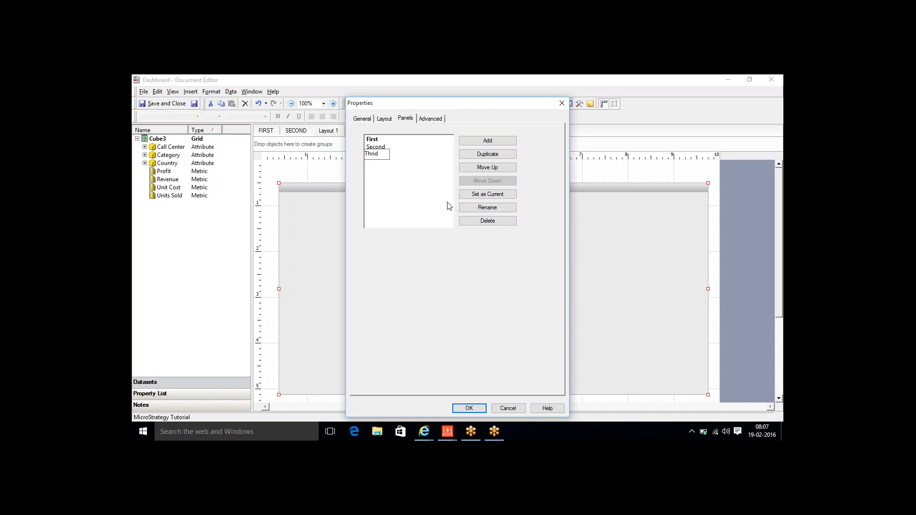
{"action": "key", "text": "Return"}
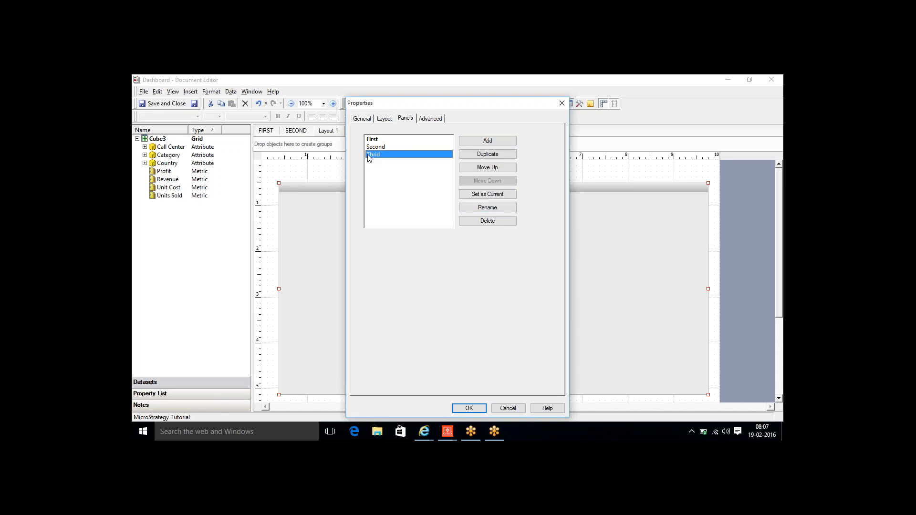
{"action": "left_click", "coordinate": [372, 140]}
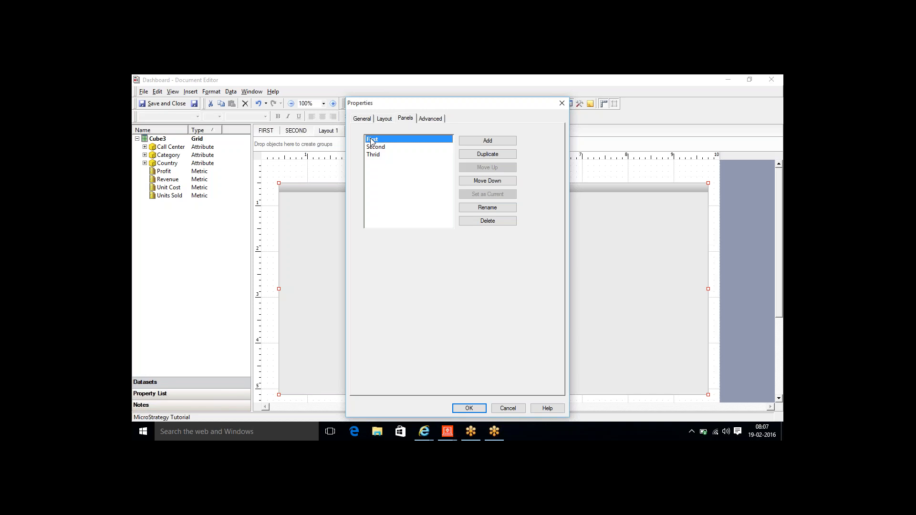
{"action": "left_click", "coordinate": [466, 408]}
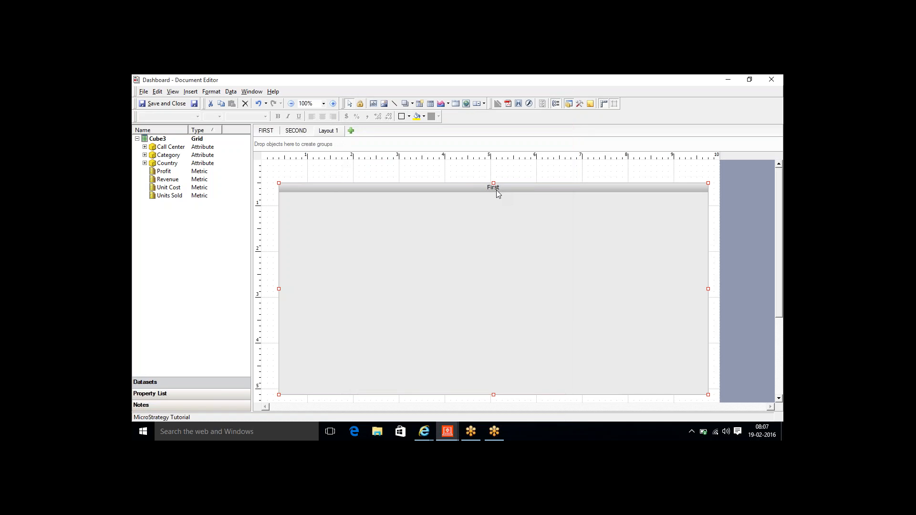
- Add Cube1 and Cube2 from the RT folder as datasets of the document
{"action": "left_click", "coordinate": [190, 92]}
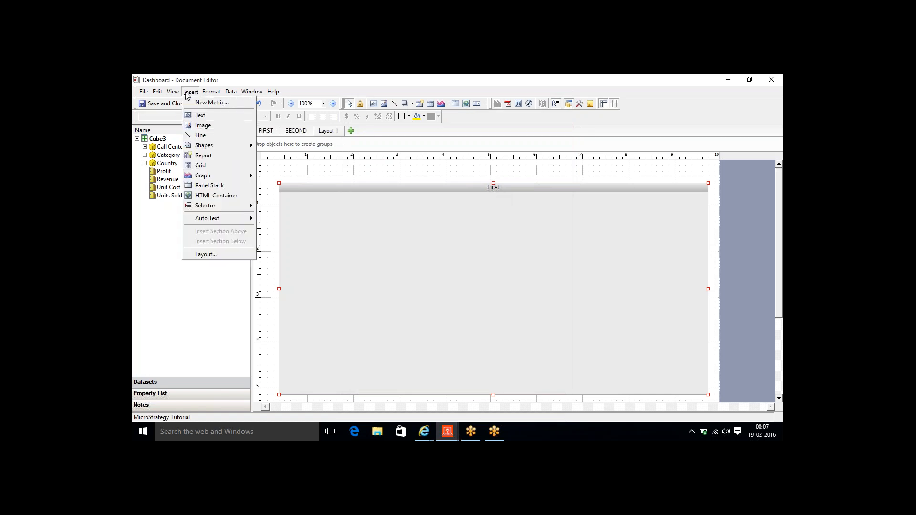
{"action": "mouse_move", "coordinate": [231, 93]}
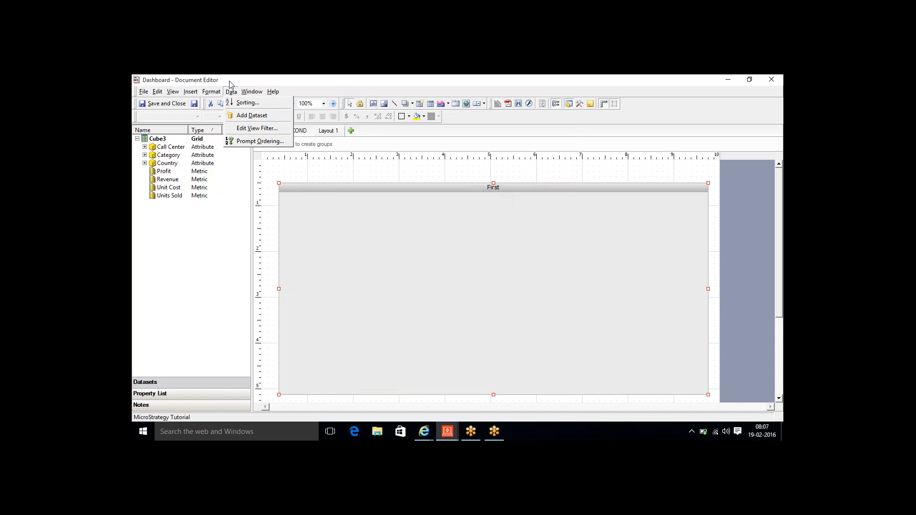
{"action": "left_click", "coordinate": [249, 116]}
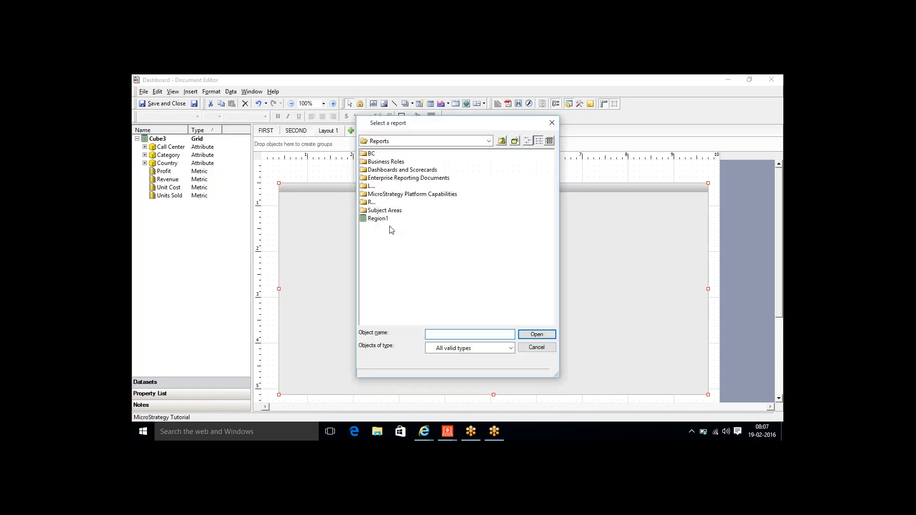
{"action": "double_click", "coordinate": [370, 203]}
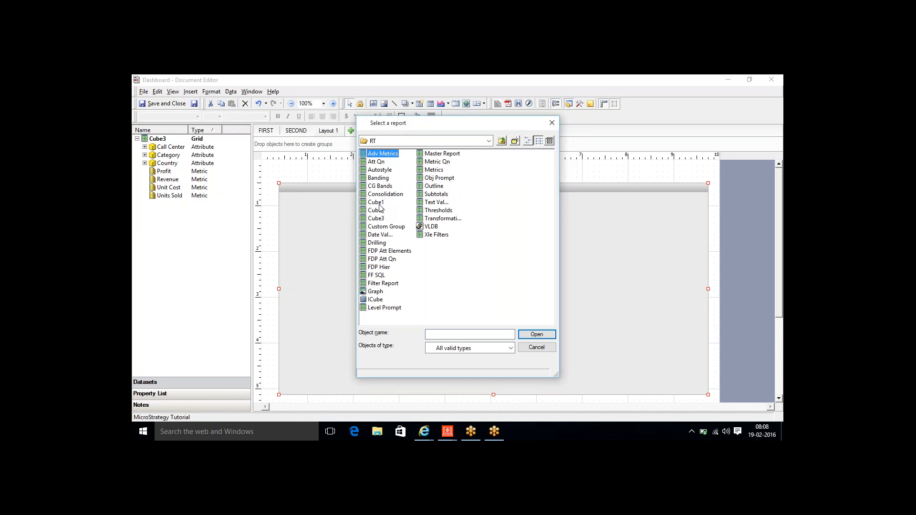
{"action": "left_click", "coordinate": [379, 203]}
{"action": "left_click", "coordinate": [380, 210]}
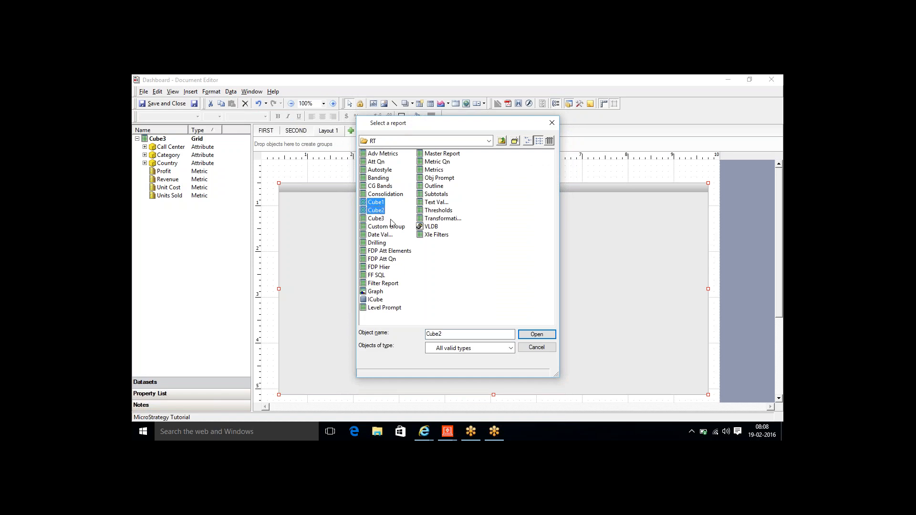
{"action": "left_click", "coordinate": [534, 334]}
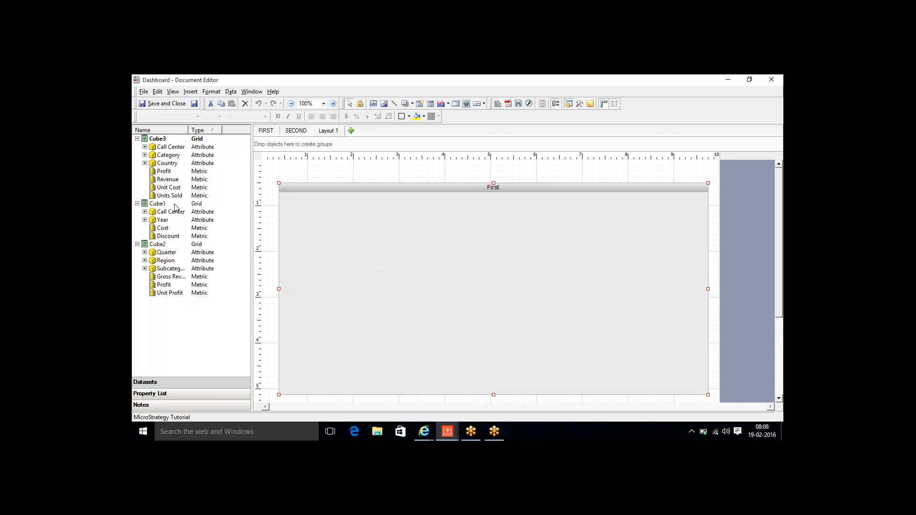
- Place a Cube1 grid on the First panel, nudge it up-left and fine-tune its height
{"action": "left_click_drag", "start_coordinate": [157, 204], "coordinate": [341, 247]}
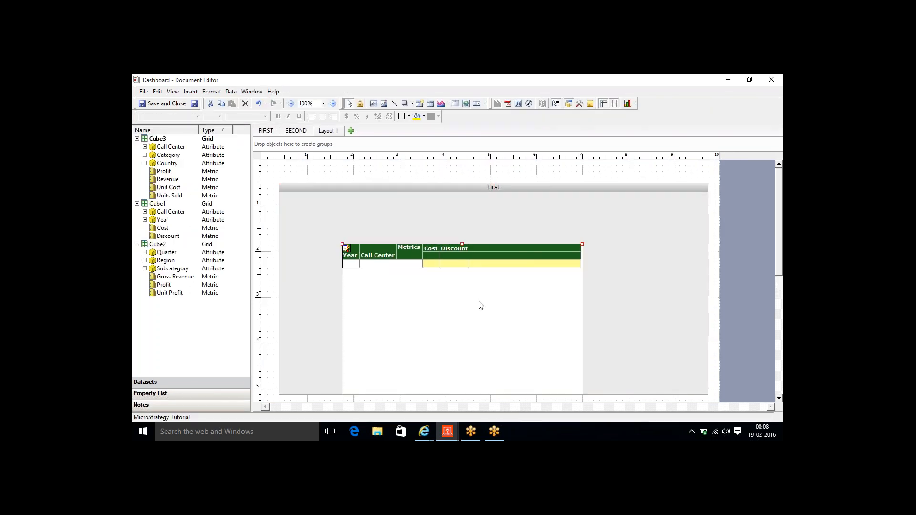
{"action": "key", "text": "Up"}
{"action": "key", "text": "Up"}
{"action": "key", "text": "Up"}
{"action": "key", "text": "Up"}
{"action": "key", "text": "Up"}
{"action": "key", "text": "Up"}
{"action": "key", "text": "Up"}
{"action": "key", "text": "Up"}
{"action": "key", "text": "Up"}
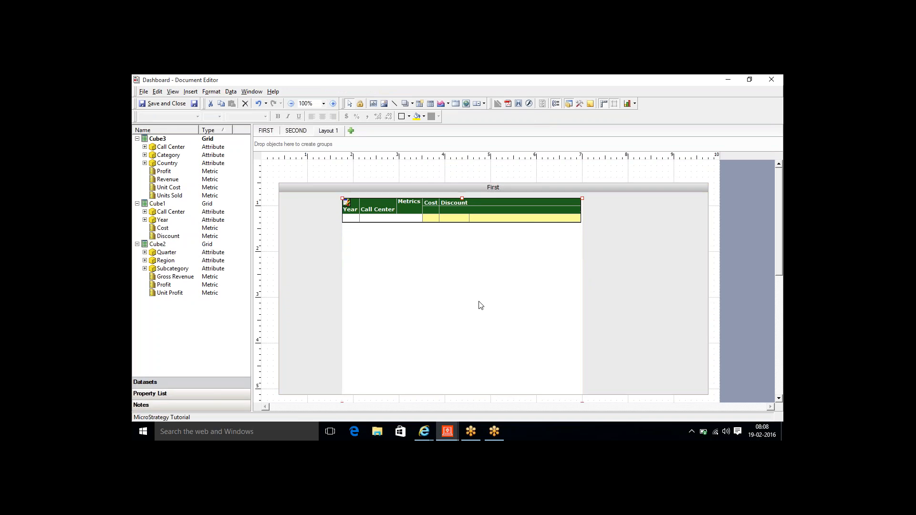
{"action": "key", "text": "Left"}
{"action": "key", "text": "Left"}
{"action": "key", "text": "Left"}
{"action": "key", "text": "Left"}
{"action": "key", "text": "Left"}
{"action": "key", "text": "Left"}
{"action": "key", "text": "Left"}
{"action": "key", "text": "Left"}
{"action": "key", "text": "Left"}
{"action": "key", "text": "Left"}
{"action": "key", "text": "Left"}
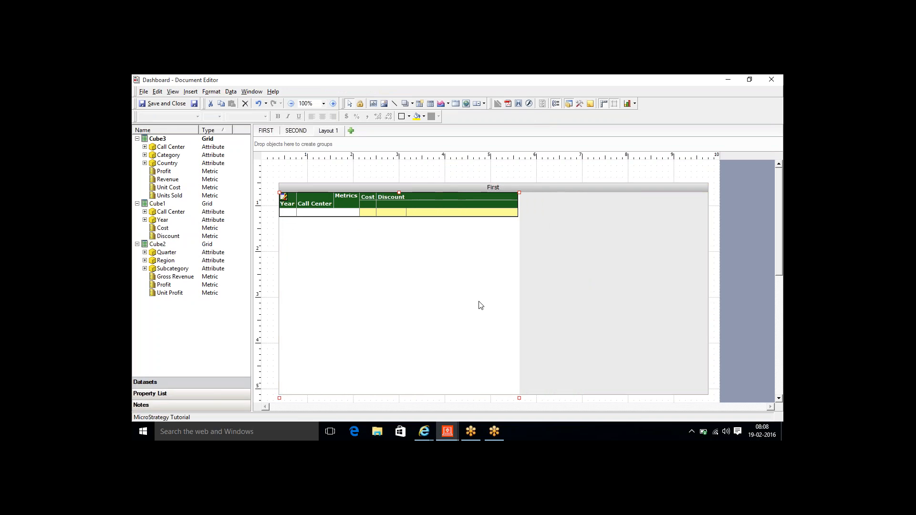
{"action": "key", "text": "shift+Up"}
{"action": "key", "text": "shift+Up"}
{"action": "key", "text": "shift+Up"}
{"action": "key", "text": "shift+Up"}
{"action": "key", "text": "shift+Up"}
{"action": "key", "text": "shift+Up"}
{"action": "key", "text": "shift+Up"}
{"action": "key", "text": "shift+Up"}
{"action": "key", "text": "shift+Up"}
{"action": "key", "text": "shift+Up"}
{"action": "key", "text": "shift+Up"}
{"action": "key", "text": "shift+Up"}
{"action": "key", "text": "shift+Up"}
{"action": "key", "text": "shift+Up"}
{"action": "key", "text": "shift+Down"}
{"action": "key", "text": "shift+Down"}
{"action": "key", "text": "shift+Down"}
{"action": "key", "text": "shift+Down"}
{"action": "key", "text": "shift+Down"}
{"action": "key", "text": "shift+Down"}
{"action": "key", "text": "shift+Down"}
{"action": "key", "text": "shift+Down"}
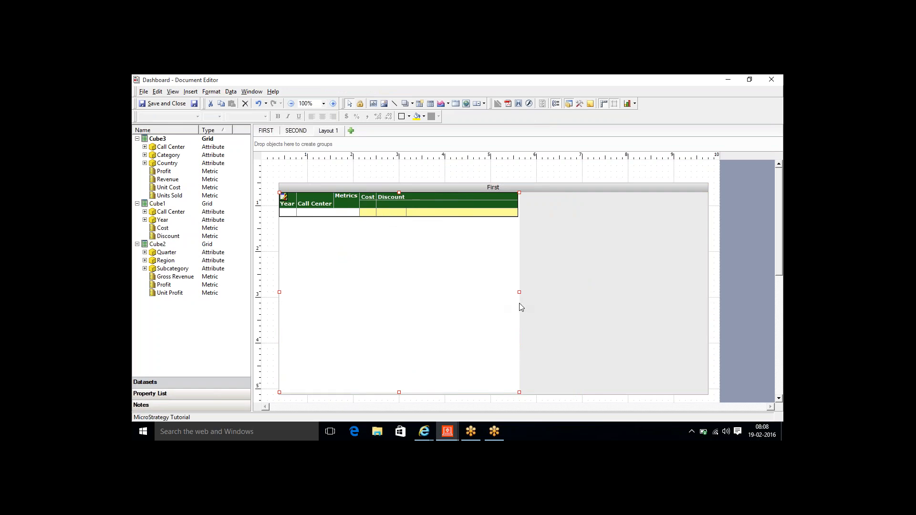
- Insert a drop-down selector on the right side of the First panel
{"action": "left_click", "coordinate": [583, 280]}
{"action": "left_click", "coordinate": [195, 94]}
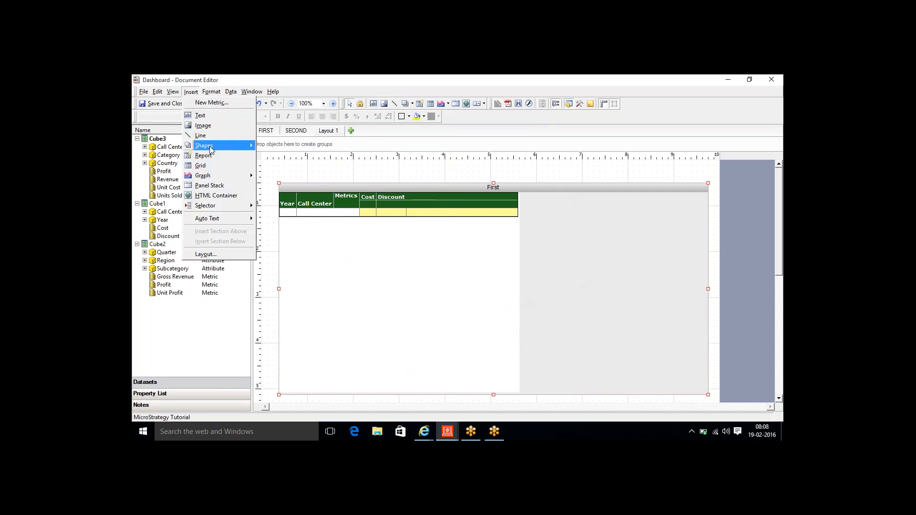
{"action": "mouse_move", "coordinate": [213, 208]}
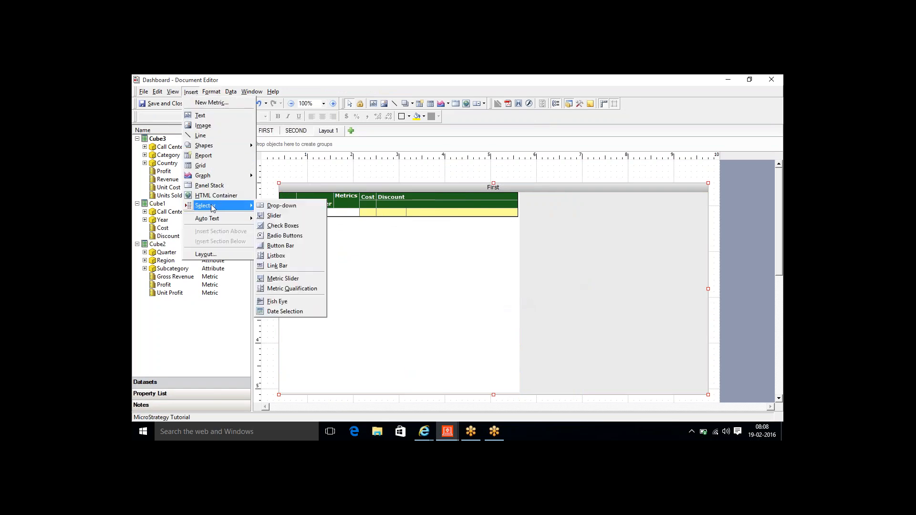
{"action": "left_click", "coordinate": [282, 206]}
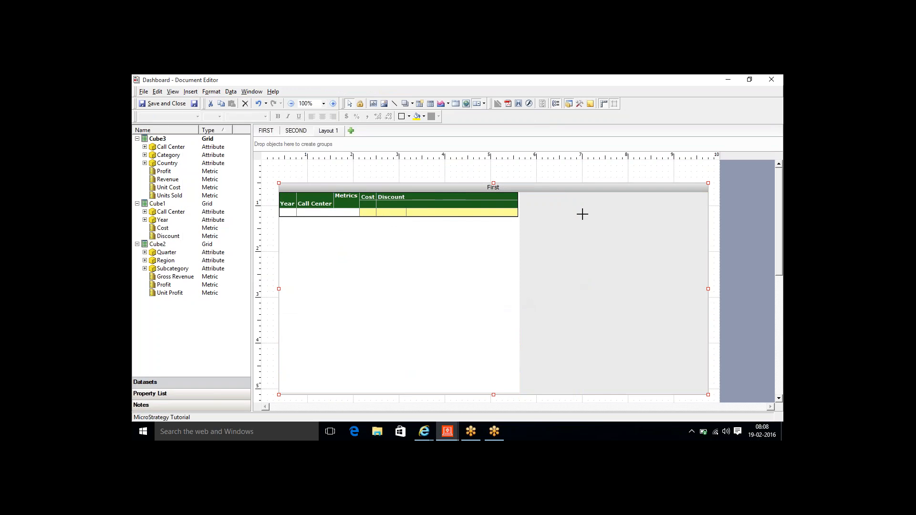
{"action": "left_click_drag", "start_coordinate": [582, 218], "coordinate": [703, 241]}
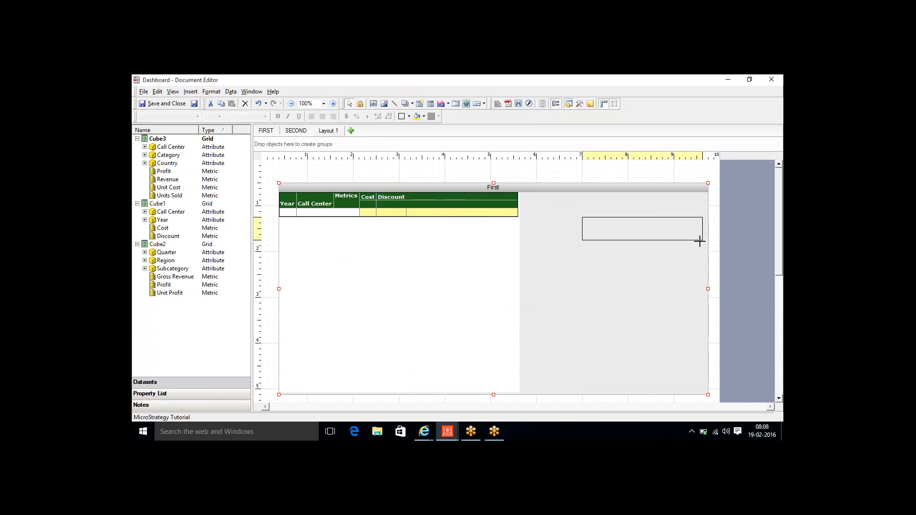
{"action": "left_click_drag", "start_coordinate": [641, 231], "coordinate": [629, 214]}
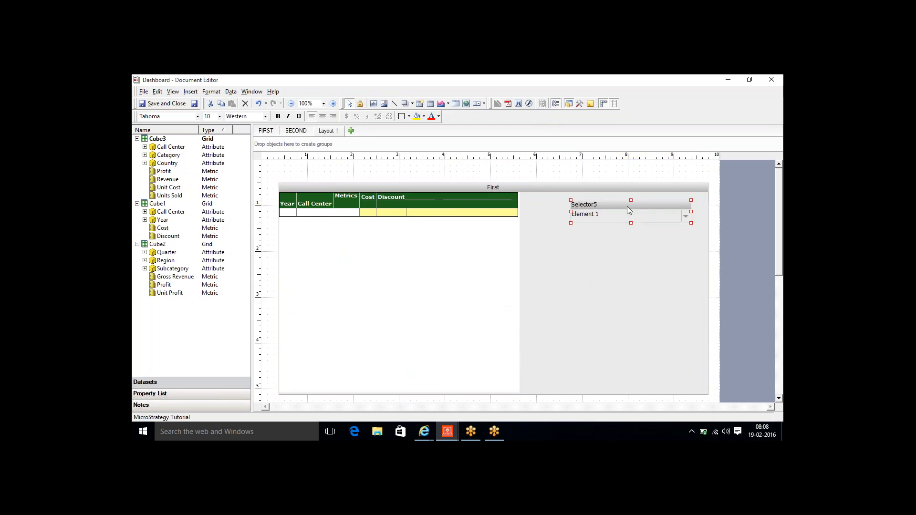
- Hide the selector's title bar and set its source to Year
{"action": "right_click", "coordinate": [627, 206]}
{"action": "left_click", "coordinate": [665, 399]}
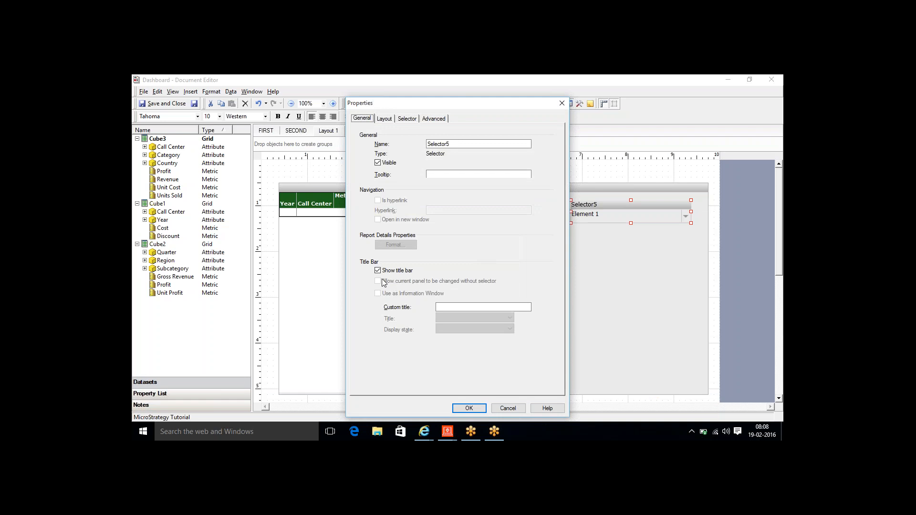
{"action": "left_click", "coordinate": [377, 270]}
{"action": "left_click", "coordinate": [407, 118]}
{"action": "left_click", "coordinate": [467, 146]}
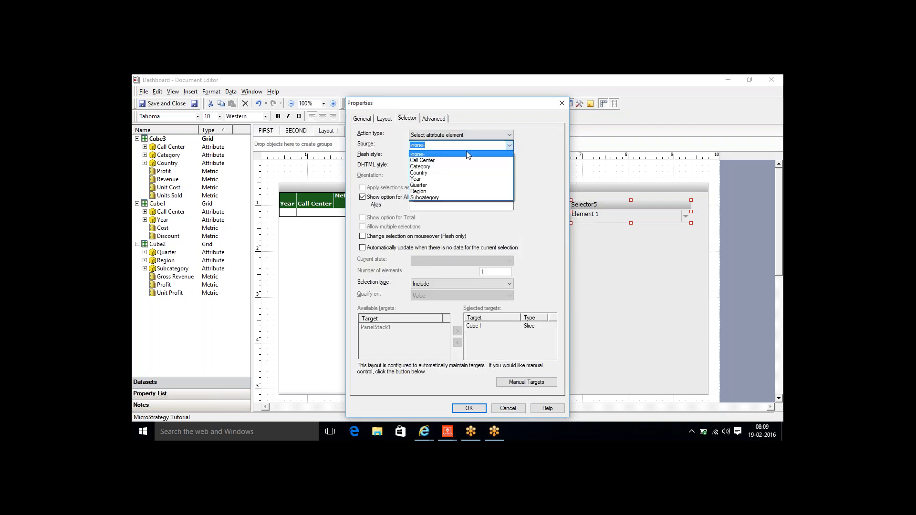
{"action": "left_click", "coordinate": [456, 179]}
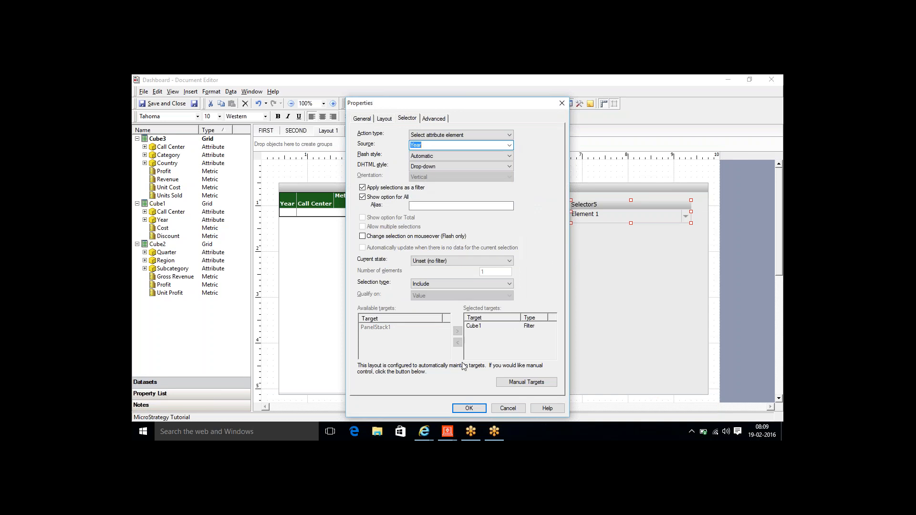
{"action": "left_click", "coordinate": [461, 409]}
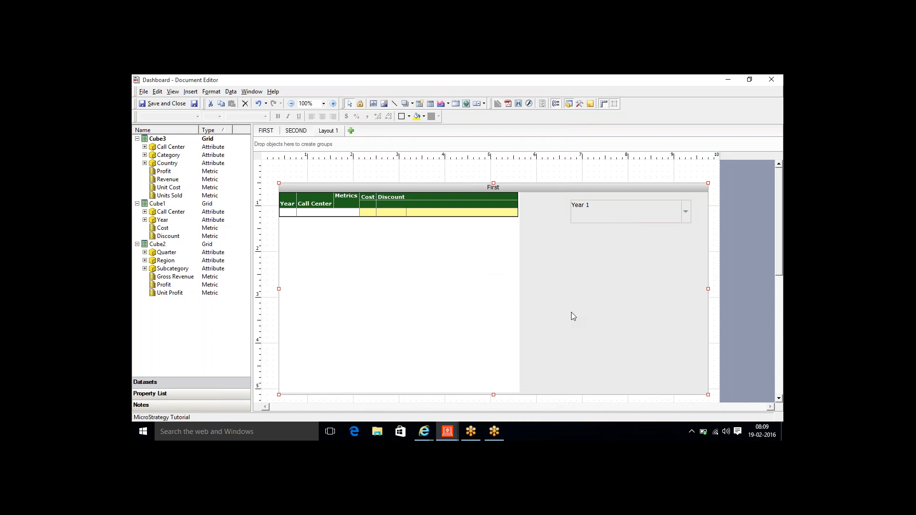
- Display the next panel, Second, in the panel stack
{"action": "right_click", "coordinate": [571, 313]}
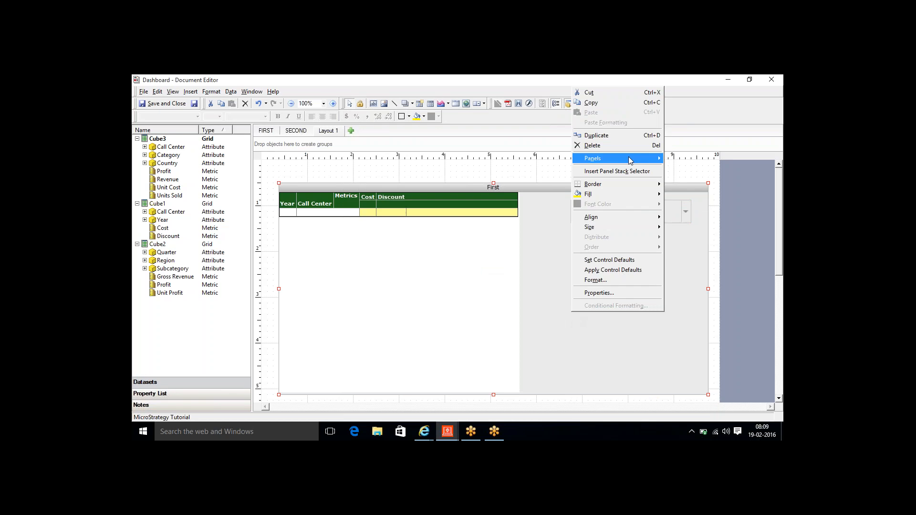
{"action": "mouse_move", "coordinate": [630, 159]}
{"action": "left_click", "coordinate": [685, 206]}
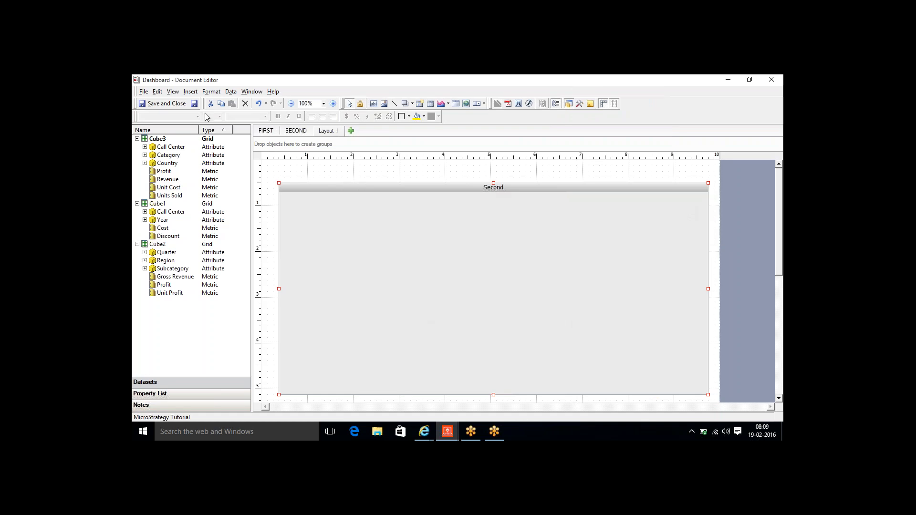
- Add a text label reading Second Panel at the panel's top-left edge
{"action": "left_click", "coordinate": [191, 92]}
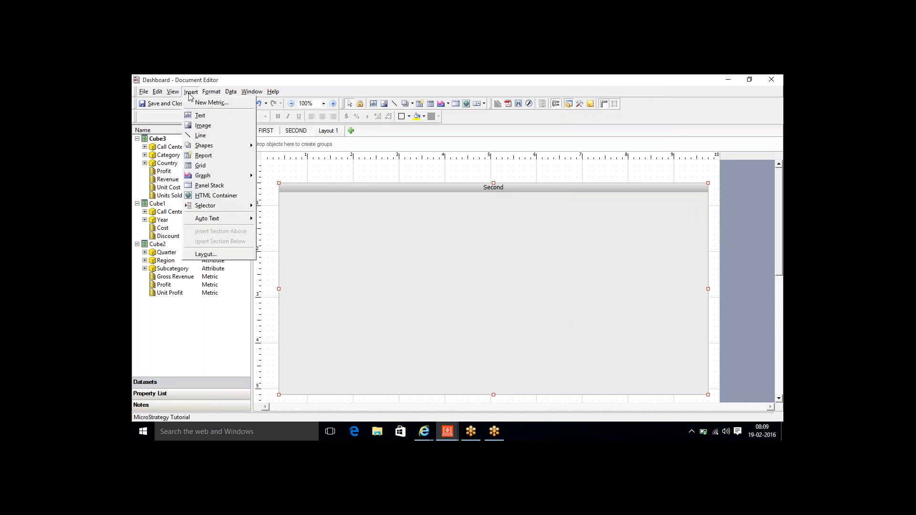
{"action": "left_click", "coordinate": [200, 115]}
{"action": "left_click_drag", "start_coordinate": [296, 194], "coordinate": [404, 208]}
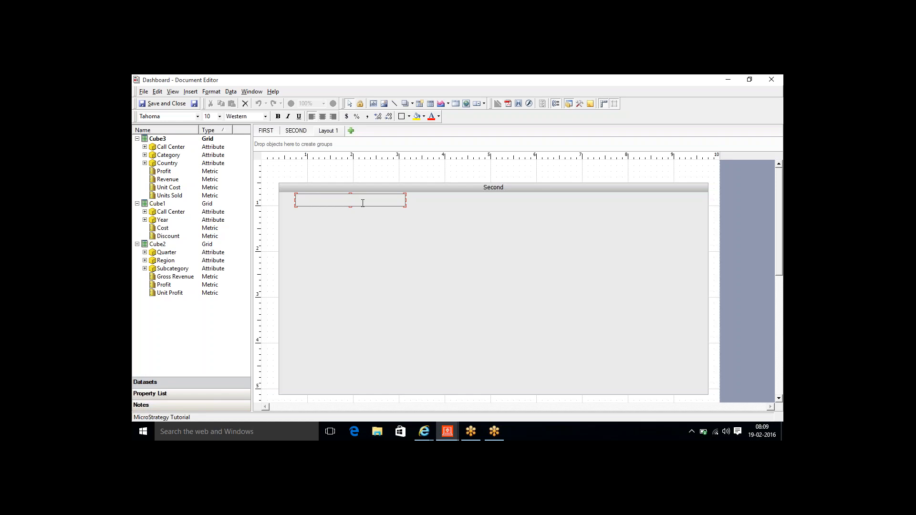
{"action": "key", "text": "Escape"}
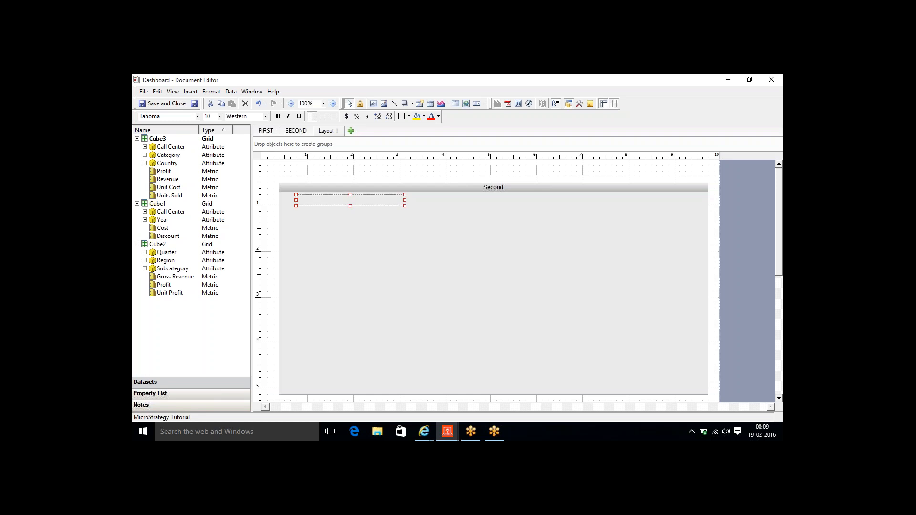
{"action": "type", "text": "Second"}
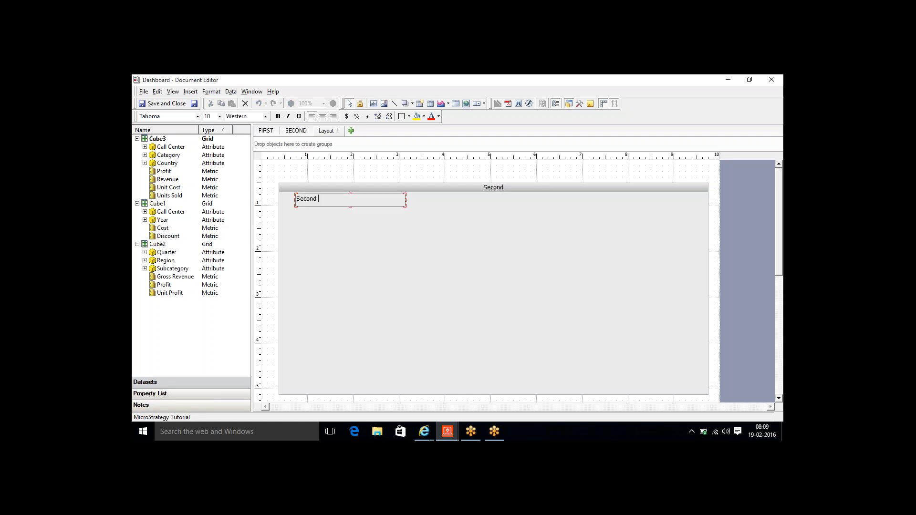
{"action": "type", "text": " Panel"}
{"action": "key", "text": "Escape"}
{"action": "left_click_drag", "start_coordinate": [344, 205], "coordinate": [328, 201]}
- Make the Second Panel label blue and bold
{"action": "type", "text": "b"}
{"action": "left_click", "coordinate": [439, 117]}
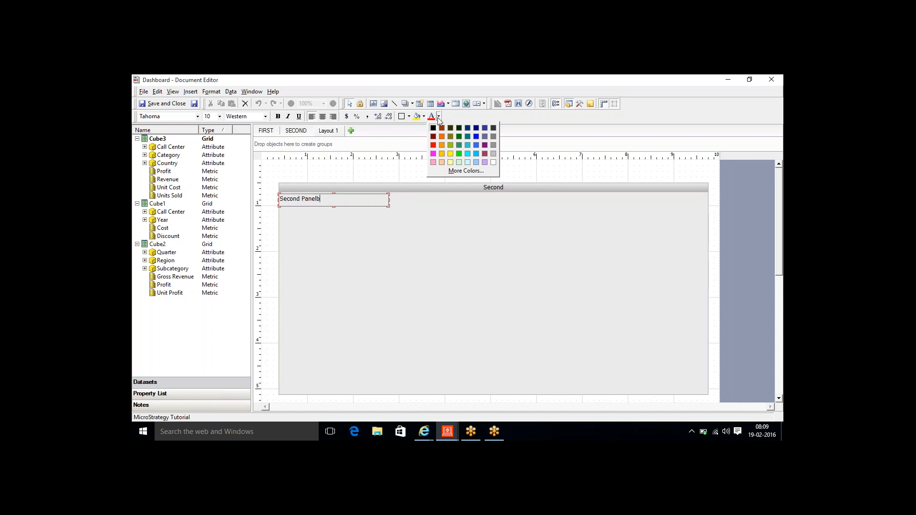
{"action": "left_click", "coordinate": [477, 145]}
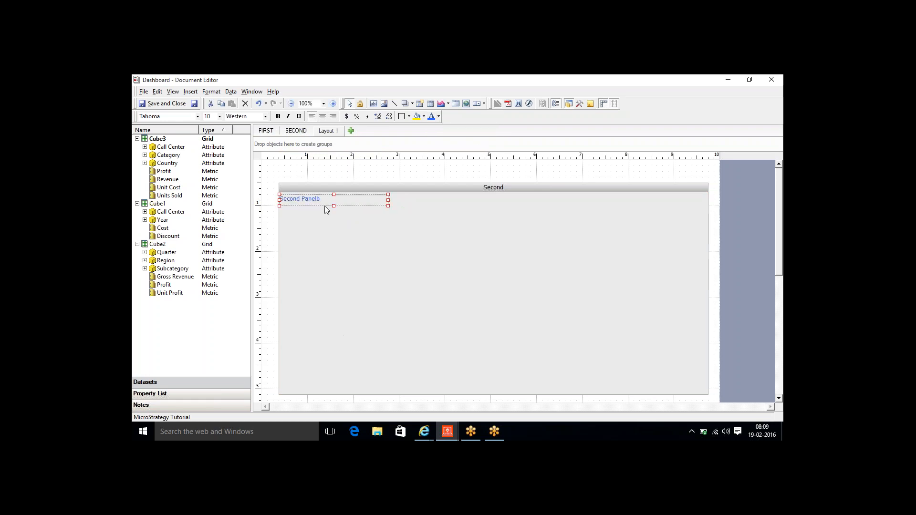
{"action": "key", "text": "ctrl+b"}
{"action": "double_click", "coordinate": [344, 200]}
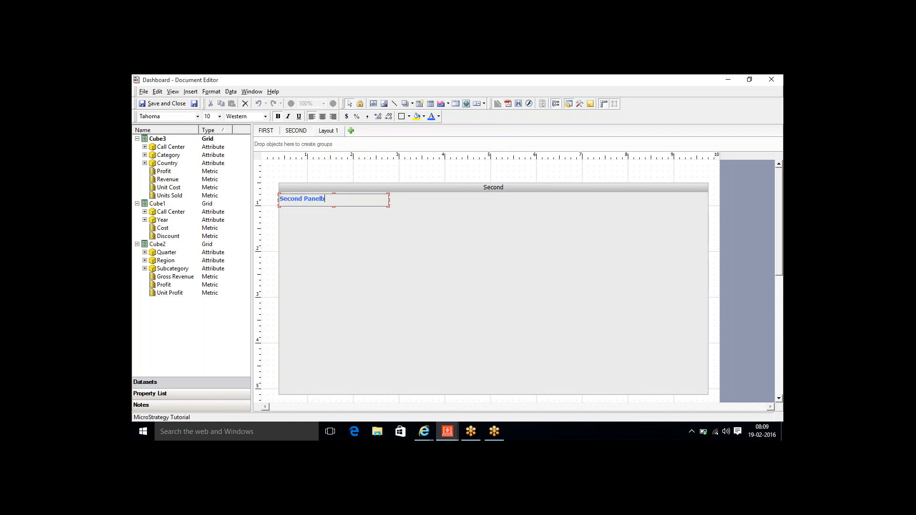
{"action": "key", "text": "Escape"}
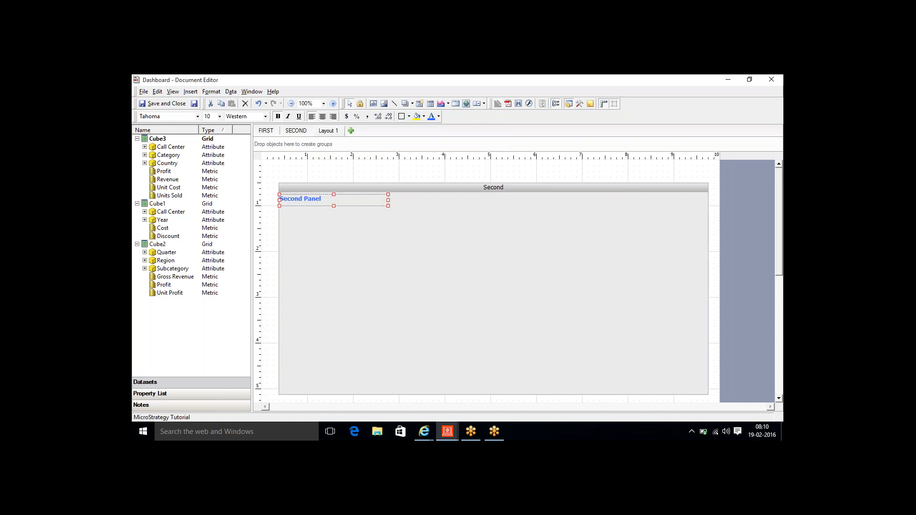
{"action": "left_click", "coordinate": [337, 268]}
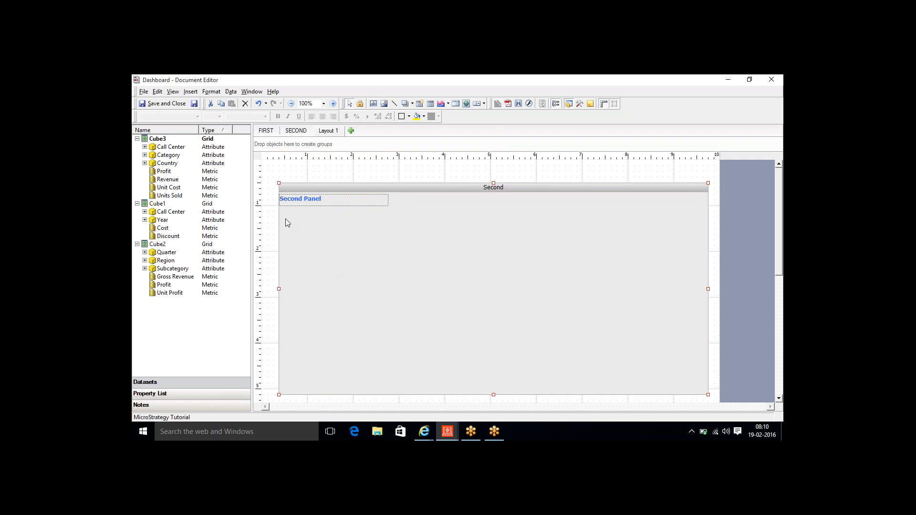
- Draw a Cube3 grid on the Second panel with Country, Category, Revenue and Profit
{"action": "left_click", "coordinate": [190, 92]}
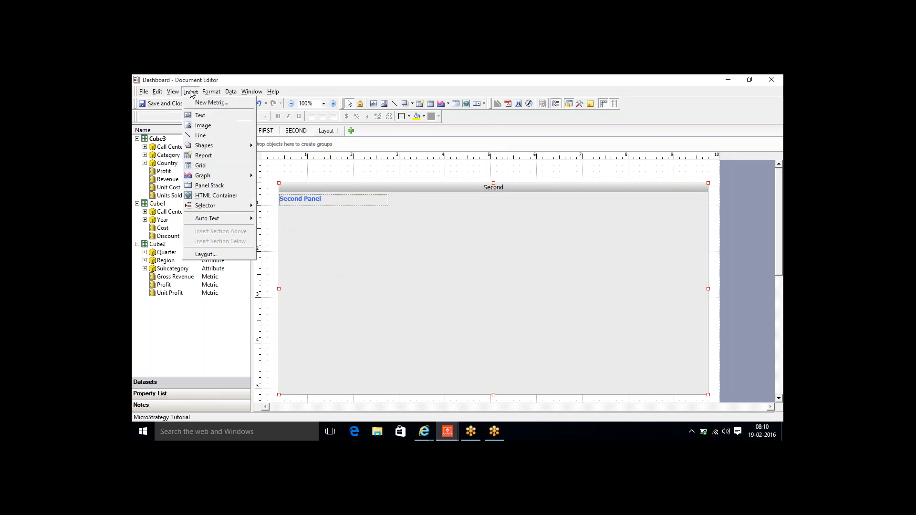
{"action": "left_click", "coordinate": [206, 165]}
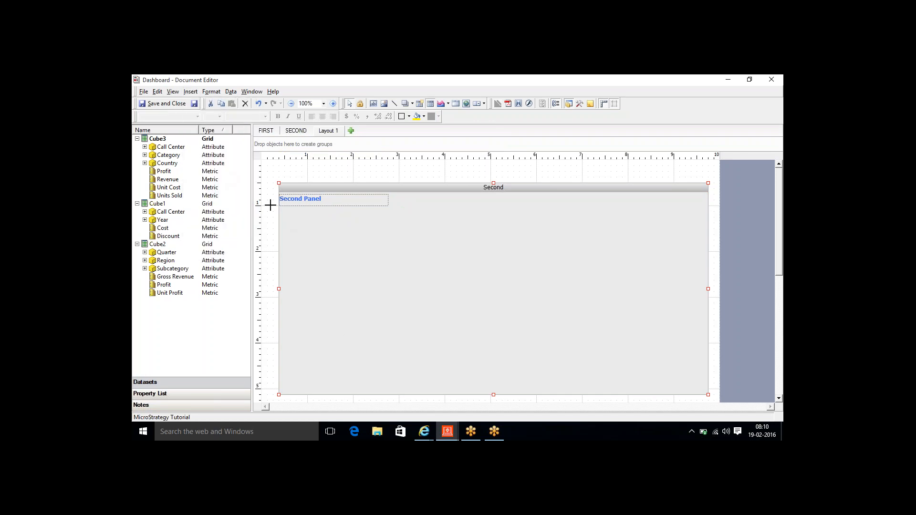
{"action": "left_click_drag", "start_coordinate": [284, 212], "coordinate": [640, 387]}
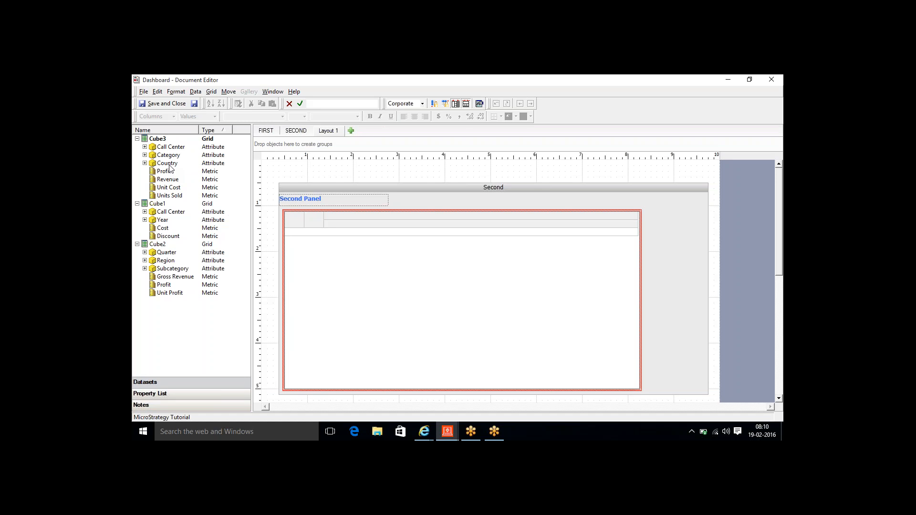
{"action": "mouse_move", "coordinate": [167, 163]}
{"action": "left_mouse_down"}
{"action": "mouse_move", "coordinate": [317, 247]}
{"action": "mouse_move", "coordinate": [316, 237]}
{"action": "mouse_move", "coordinate": [294, 236]}
{"action": "mouse_move", "coordinate": [302, 223]}
{"action": "mouse_move", "coordinate": [351, 261]}
{"action": "left_mouse_up"}
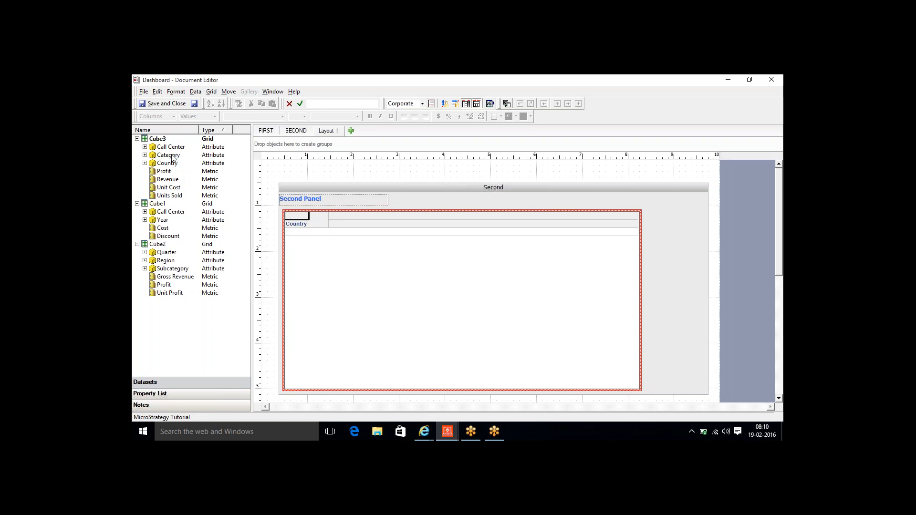
{"action": "left_click_drag", "start_coordinate": [168, 155], "coordinate": [310, 225]}
{"action": "left_click_drag", "start_coordinate": [159, 182], "coordinate": [348, 218]}
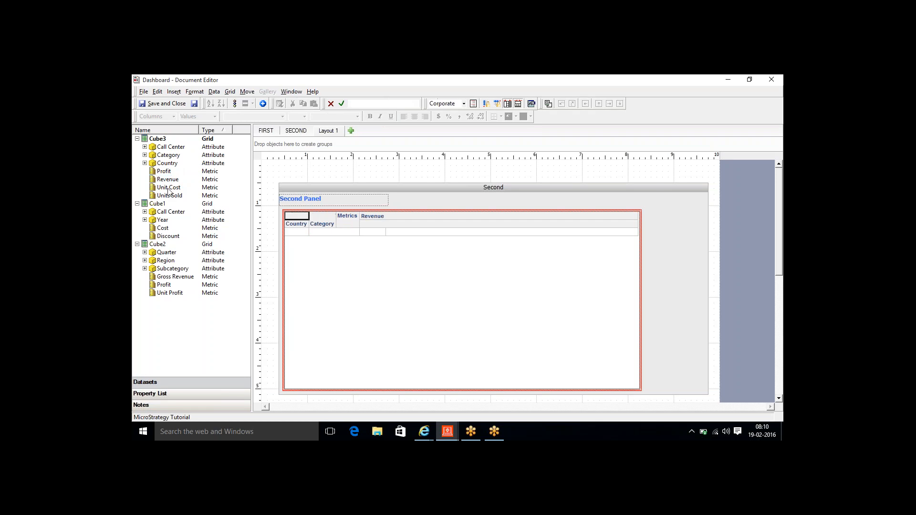
{"action": "left_click_drag", "start_coordinate": [164, 171], "coordinate": [402, 244]}
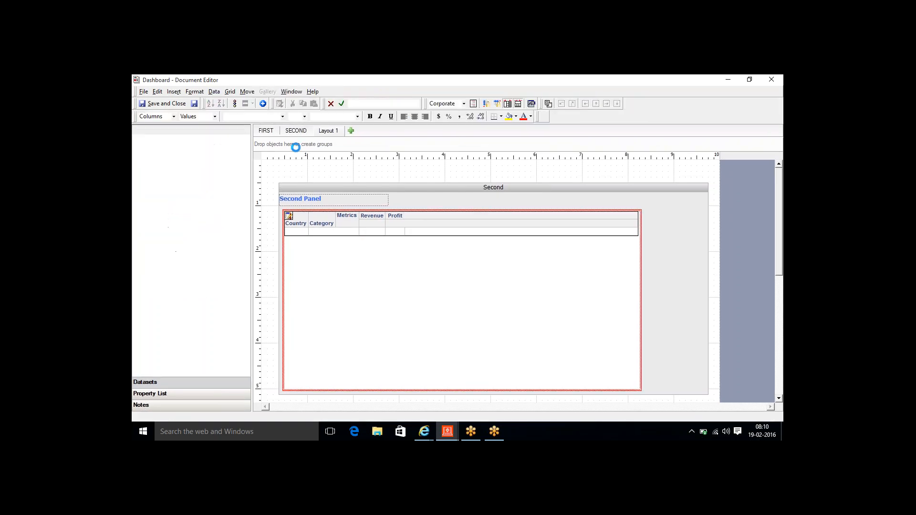
- Apply the Accounting autostyle to the Country and Category grid
{"action": "left_click", "coordinate": [230, 92]}
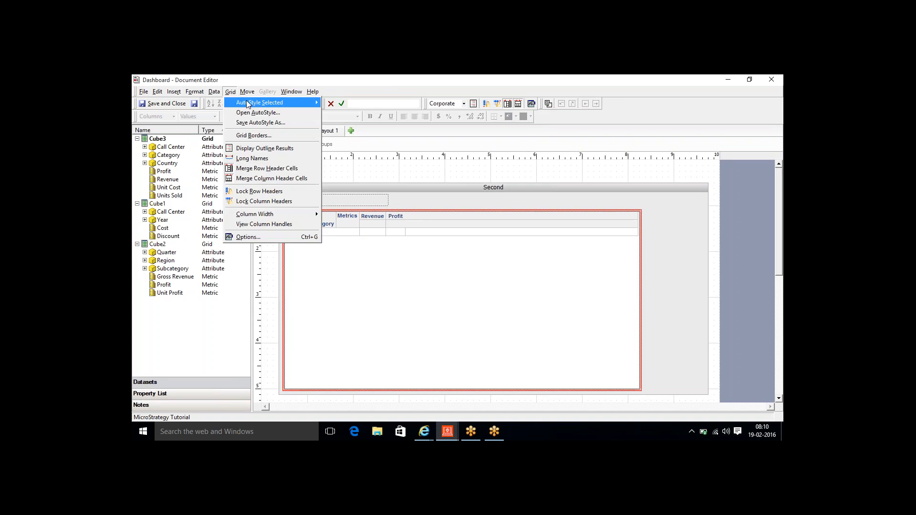
{"action": "mouse_move", "coordinate": [253, 104]}
{"action": "left_click", "coordinate": [346, 112]}
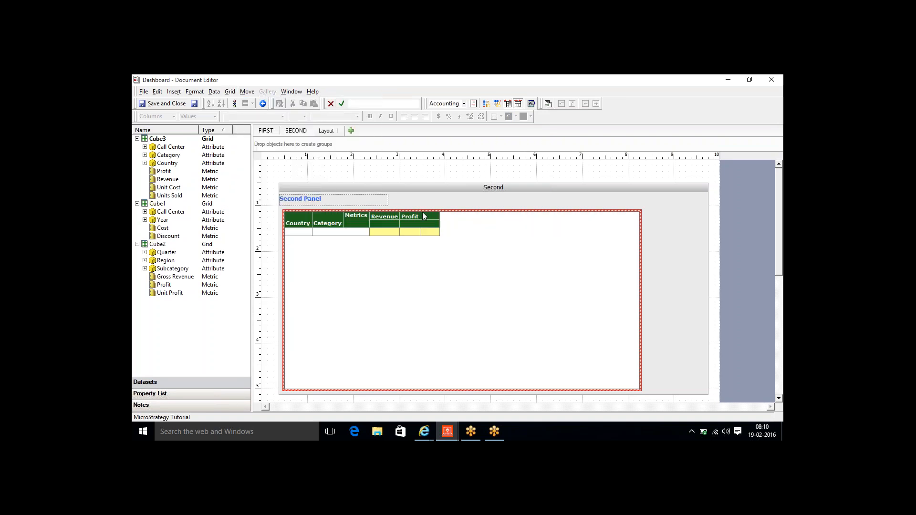
{"action": "left_click", "coordinate": [434, 210]}
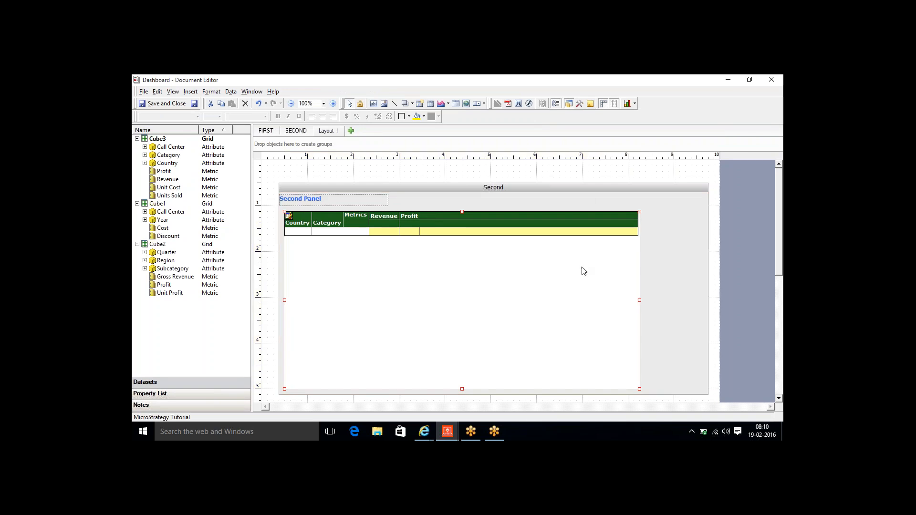
{"action": "left_click", "coordinate": [190, 92]}
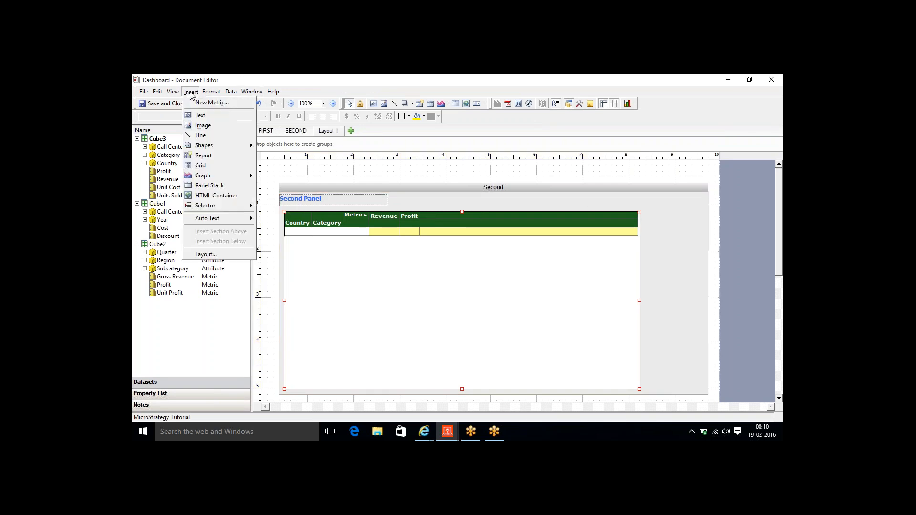
- Insert the image ./images/1.jpg to the right of the grid and nudge it into place
{"action": "left_click", "coordinate": [201, 126]}
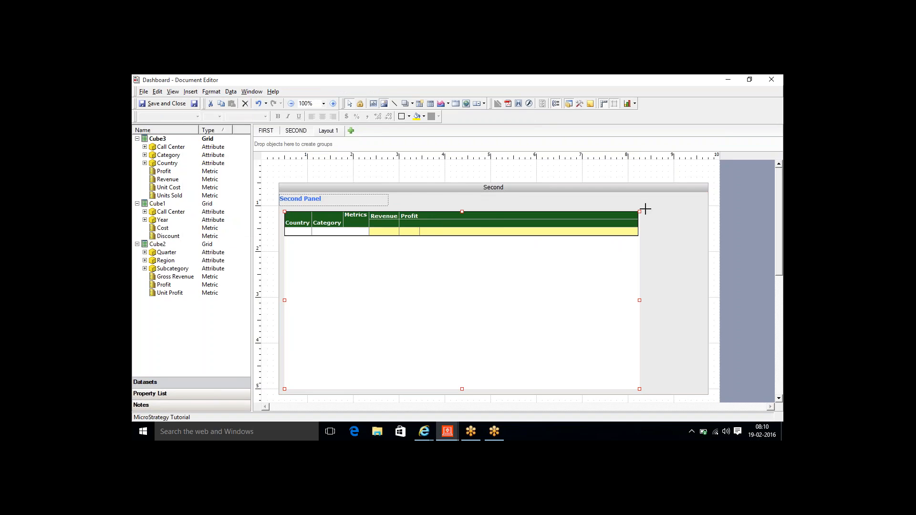
{"action": "left_click_drag", "start_coordinate": [645, 206], "coordinate": [697, 256]}
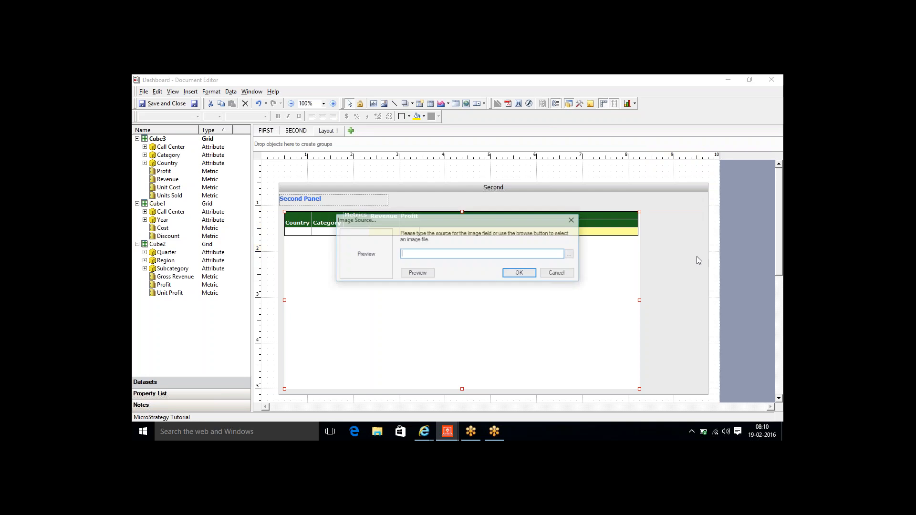
{"action": "type", "text": "./"}
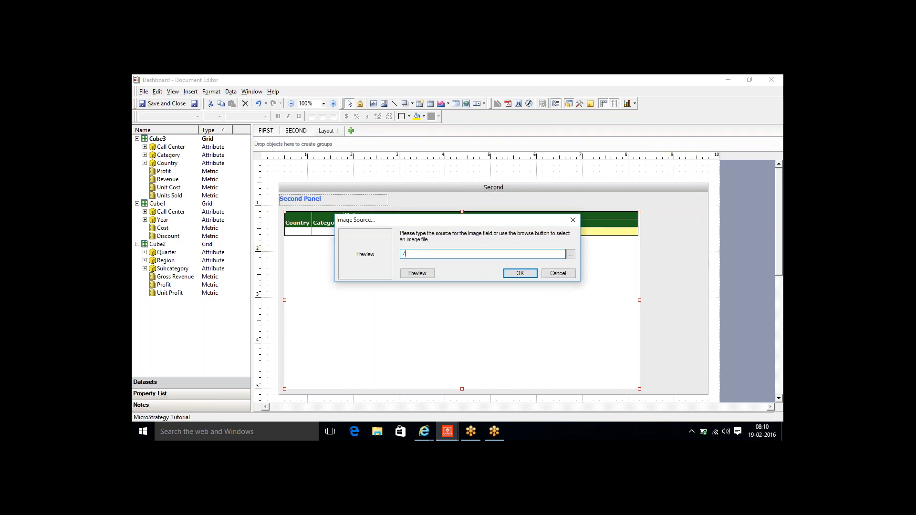
{"action": "type", "text": "images/1.jpg"}
{"action": "left_click", "coordinate": [408, 276]}
{"action": "left_click", "coordinate": [511, 273]}
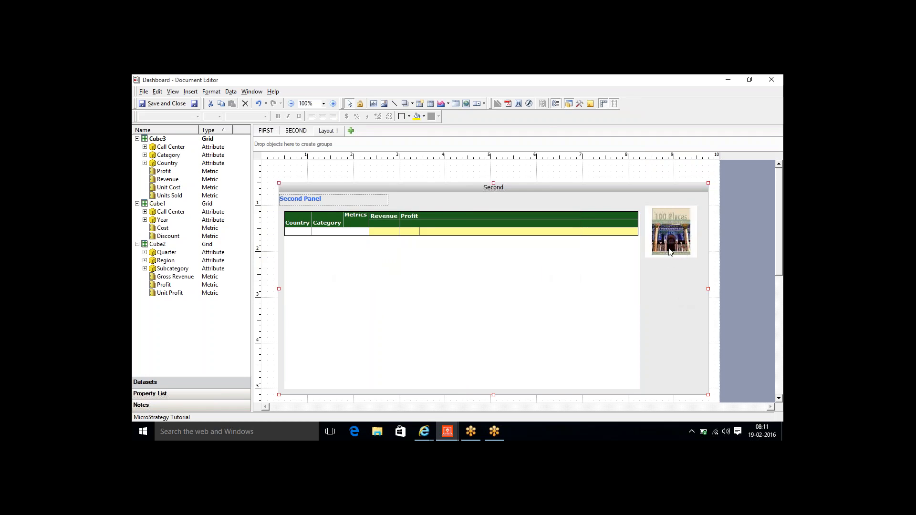
{"action": "left_click_drag", "start_coordinate": [668, 245], "coordinate": [673, 240]}
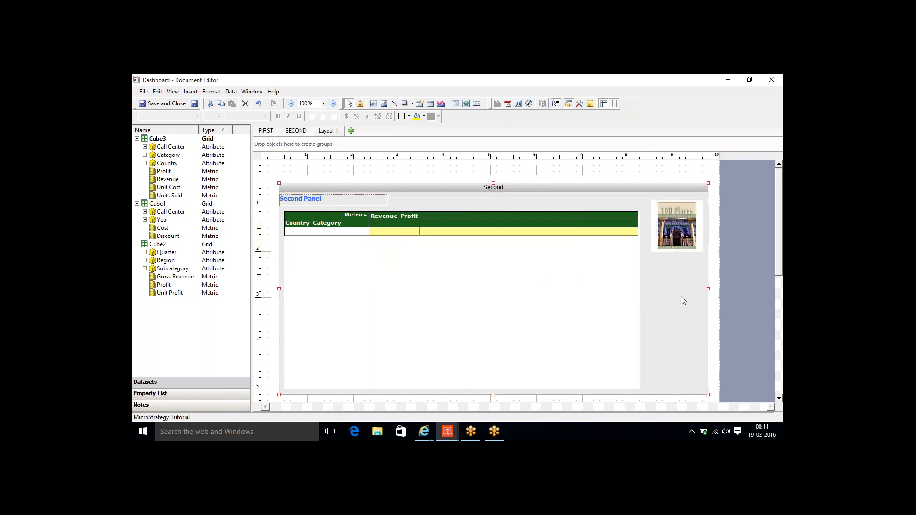
- Switch the panel stack to its next panel, Thrid
{"action": "right_click", "coordinate": [680, 297]}
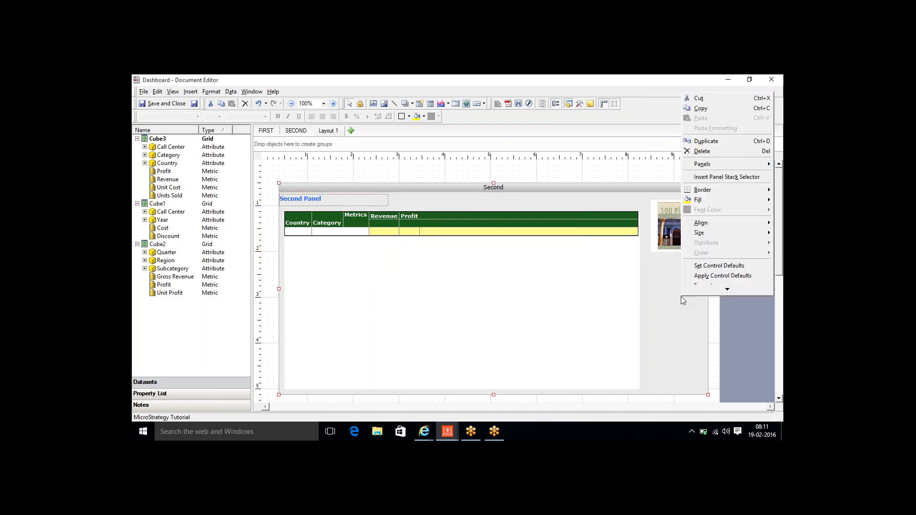
{"action": "mouse_move", "coordinate": [705, 144]}
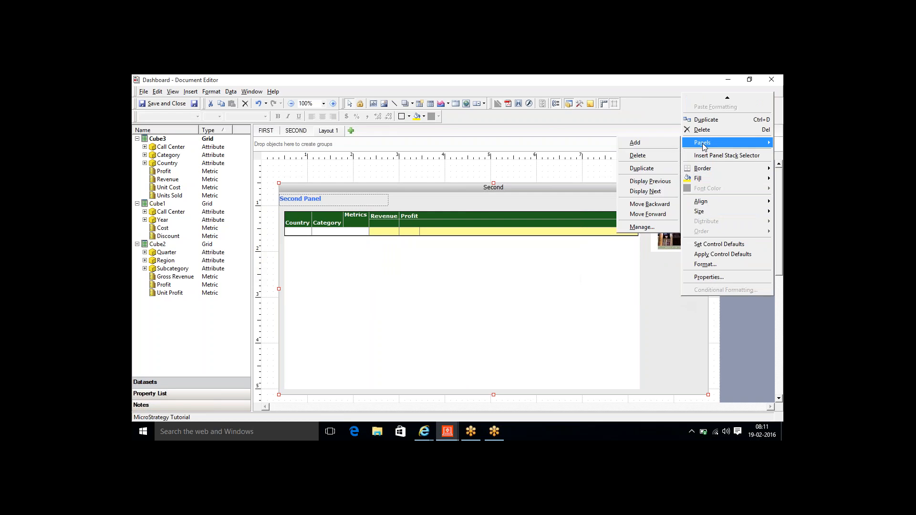
{"action": "left_click", "coordinate": [645, 192]}
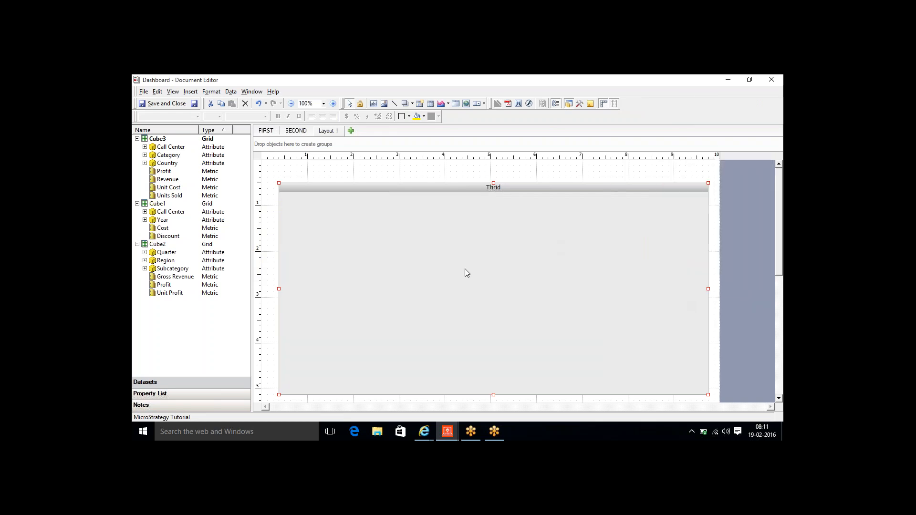
- Draw a grid on the Thrid panel and fill it with Region, Gross Revenue and Profit from Cube2
{"action": "left_click", "coordinate": [190, 91]}
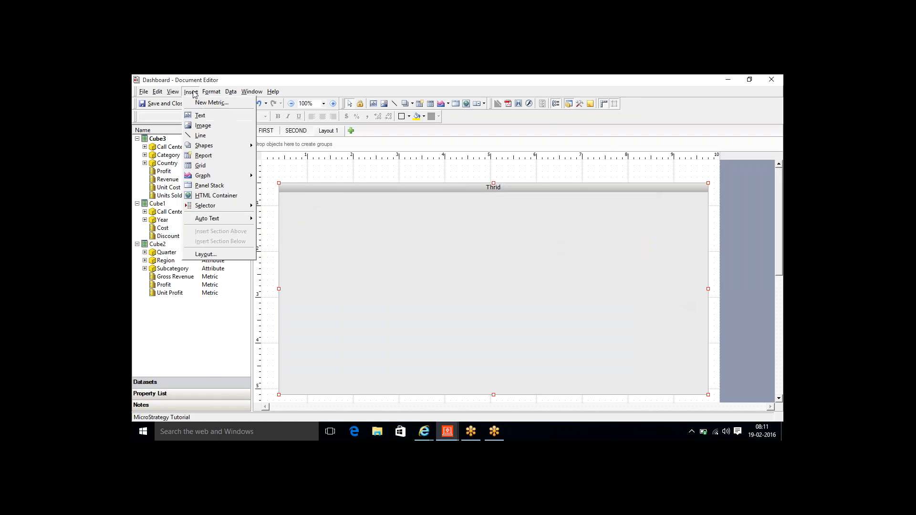
{"action": "left_click", "coordinate": [208, 169]}
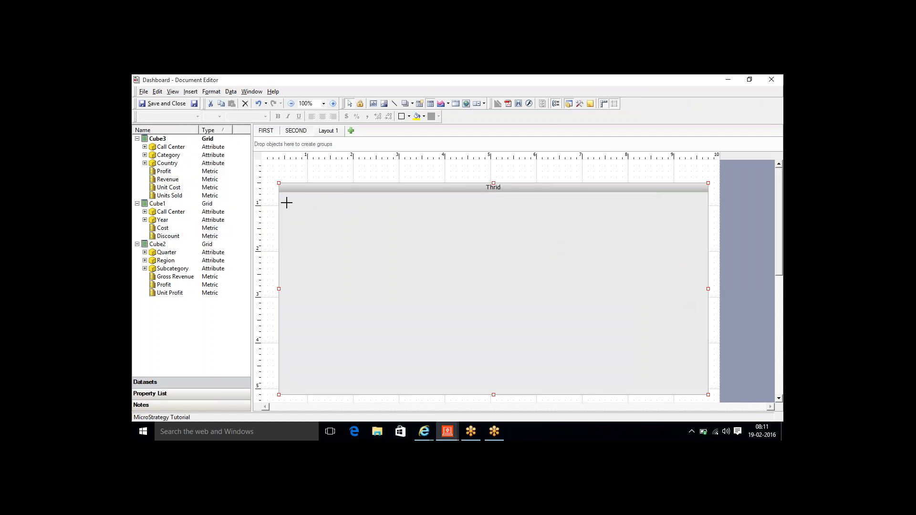
{"action": "left_click_drag", "start_coordinate": [285, 206], "coordinate": [702, 389]}
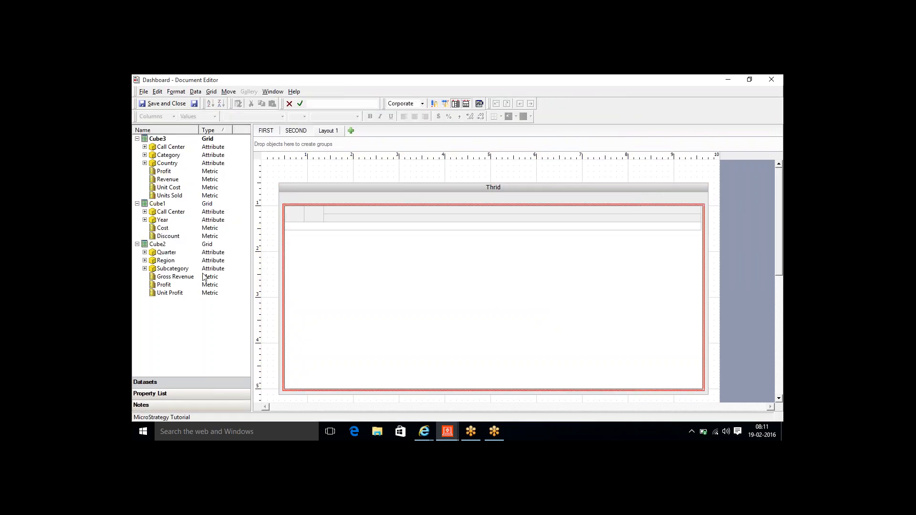
{"action": "left_click_drag", "start_coordinate": [167, 264], "coordinate": [351, 242]}
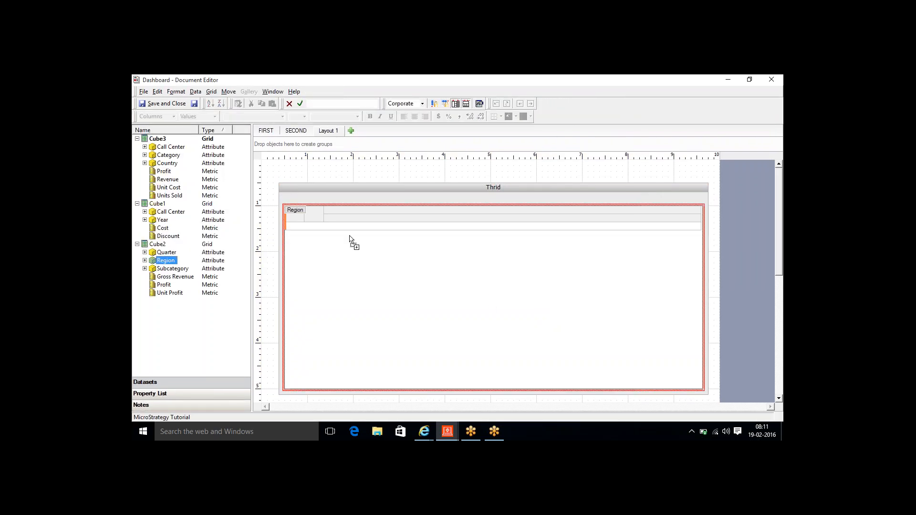
{"action": "left_click", "coordinate": [175, 271]}
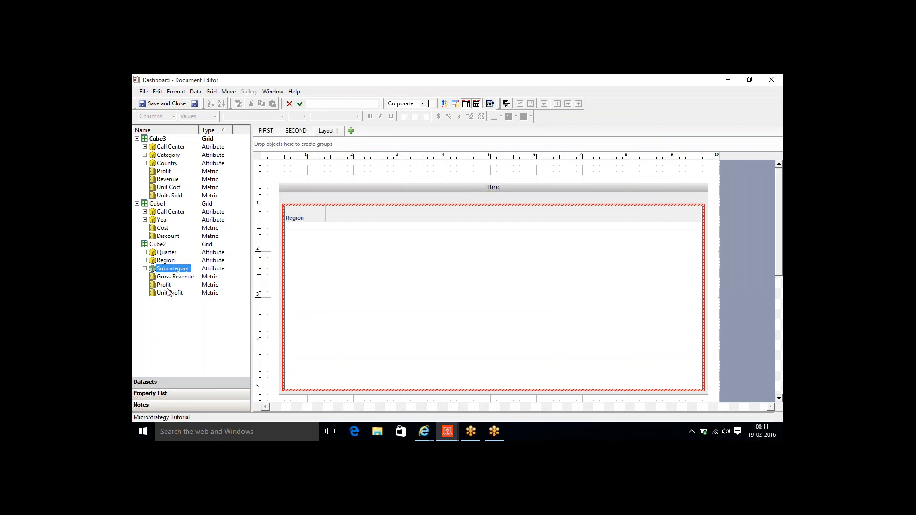
{"action": "left_click_drag", "start_coordinate": [174, 277], "coordinate": [362, 229]}
{"action": "left_click_drag", "start_coordinate": [190, 285], "coordinate": [422, 224]}
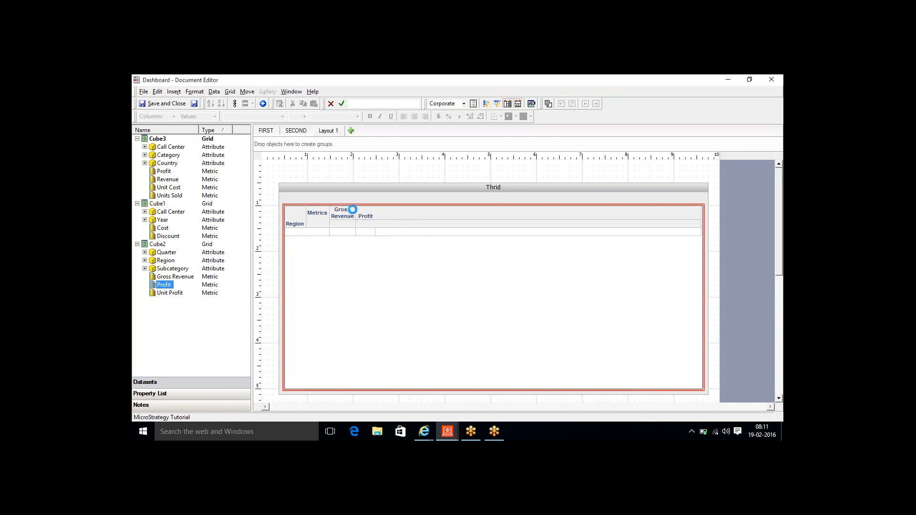
{"action": "left_click", "coordinate": [351, 199]}
{"action": "left_click", "coordinate": [353, 258]}
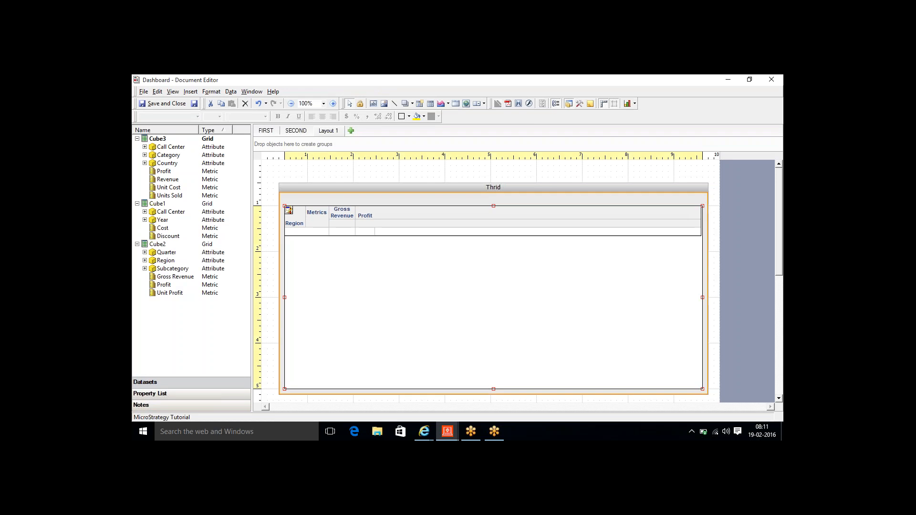
- Switch the Region grid to Graph View, showing Gross Revenue and Profit as bars
{"action": "right_click", "coordinate": [352, 246]}
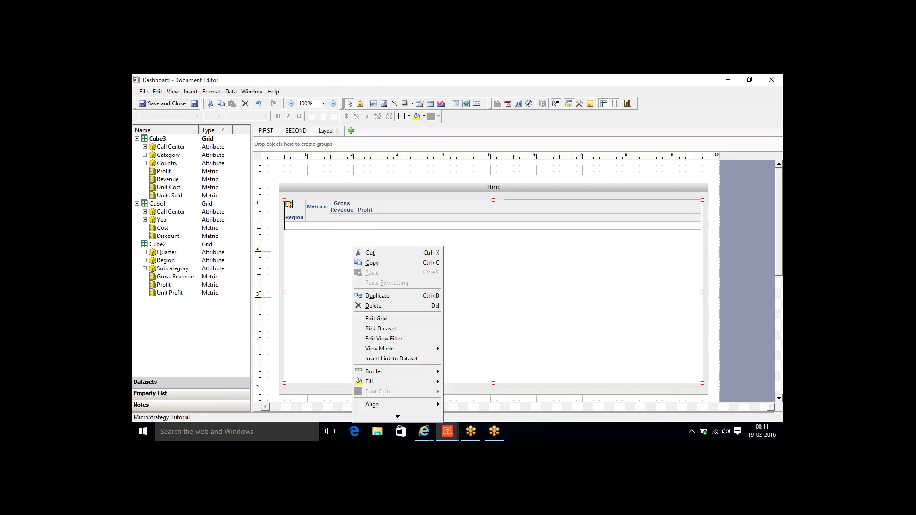
{"action": "mouse_move", "coordinate": [389, 349]}
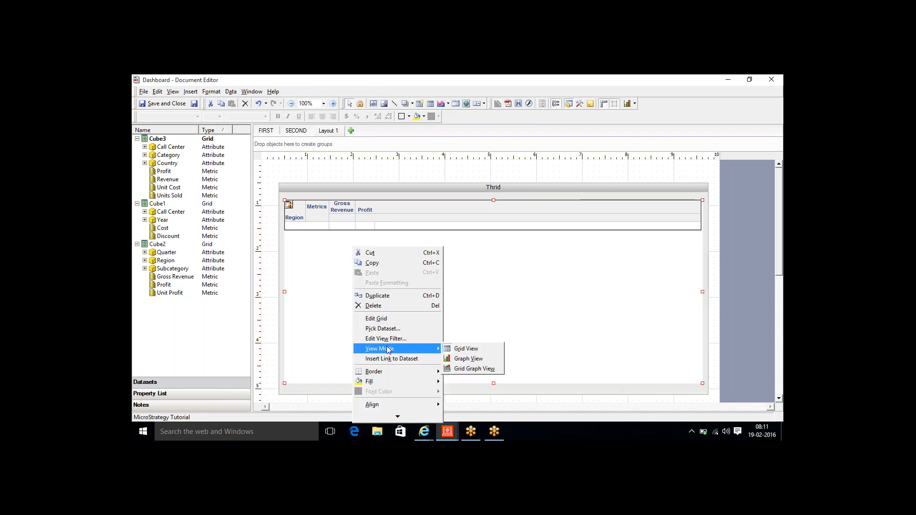
{"action": "left_click", "coordinate": [468, 358]}
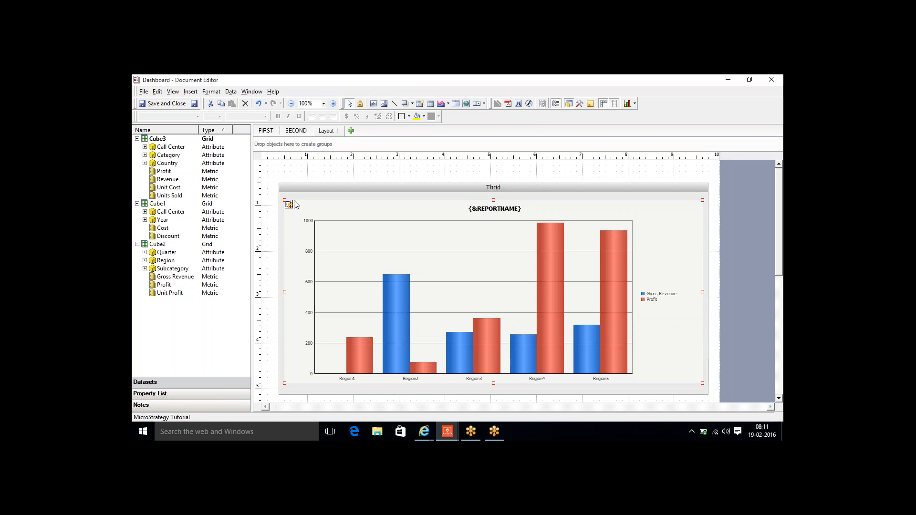
- Display the previous panel twice, going from Thrid back through Second to First
{"action": "right_click", "coordinate": [296, 198]}
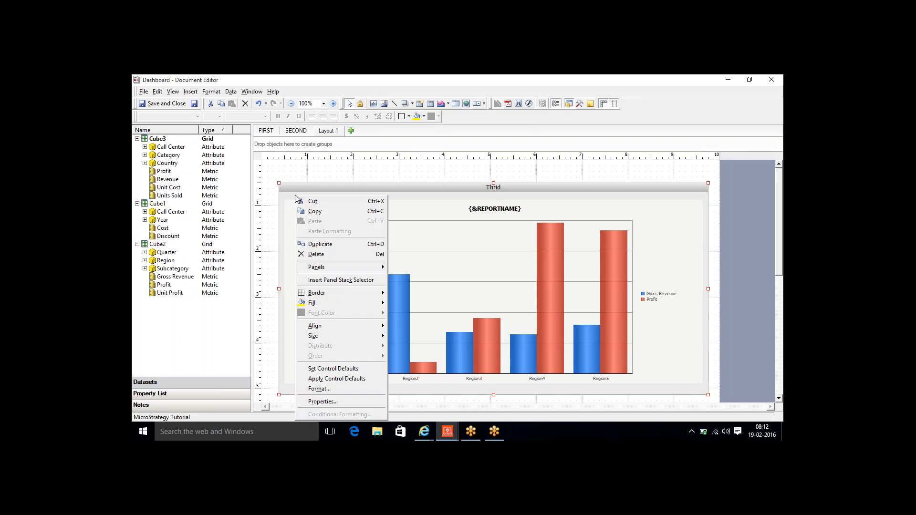
{"action": "mouse_move", "coordinate": [346, 271]}
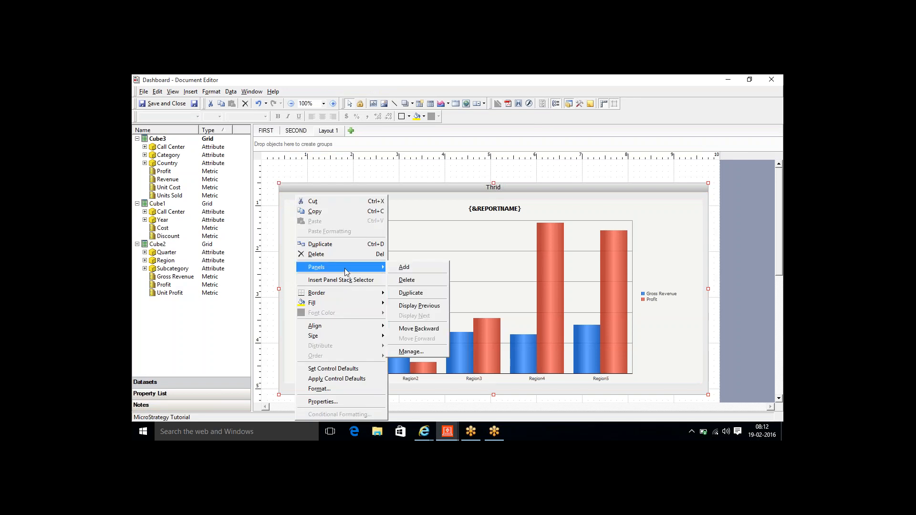
{"action": "left_click", "coordinate": [399, 306]}
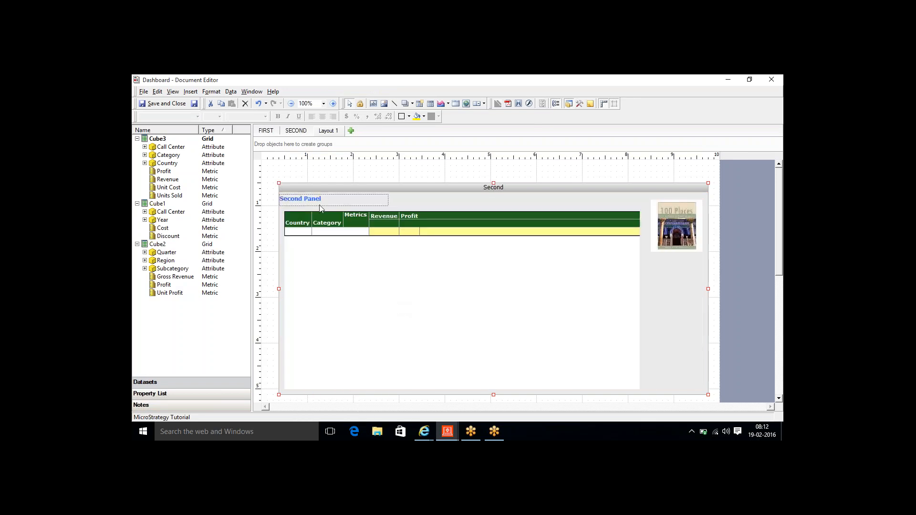
{"action": "right_click", "coordinate": [395, 202]}
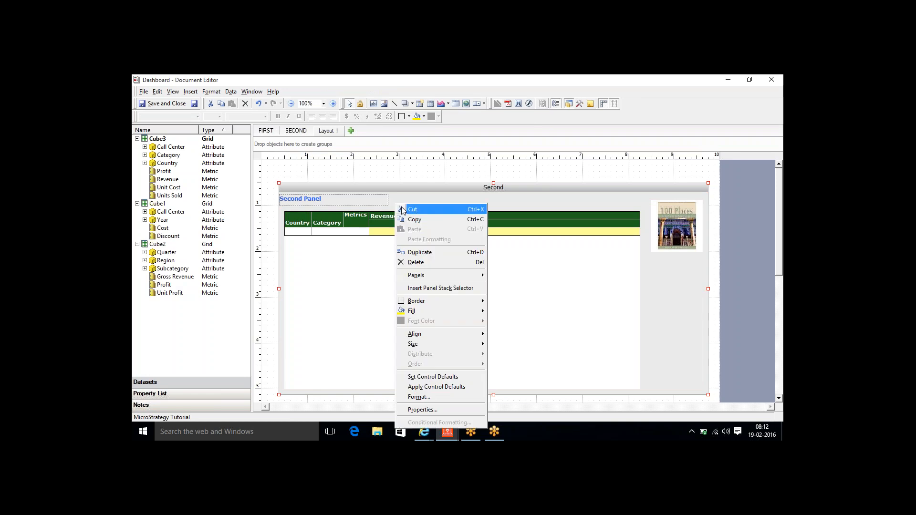
{"action": "mouse_move", "coordinate": [451, 276]}
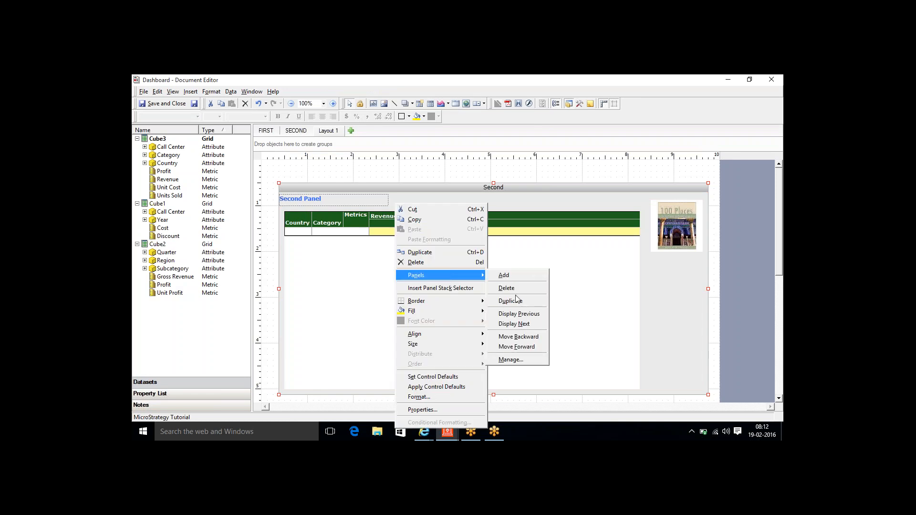
{"action": "left_click", "coordinate": [517, 313]}
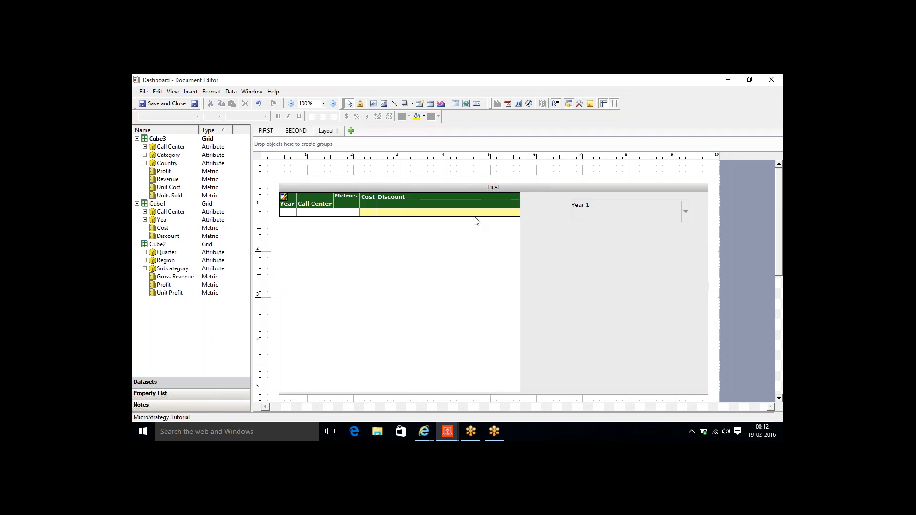
- Uncheck Show title bar in the panel stack's Properties and apply it
{"action": "right_click", "coordinate": [446, 192]}
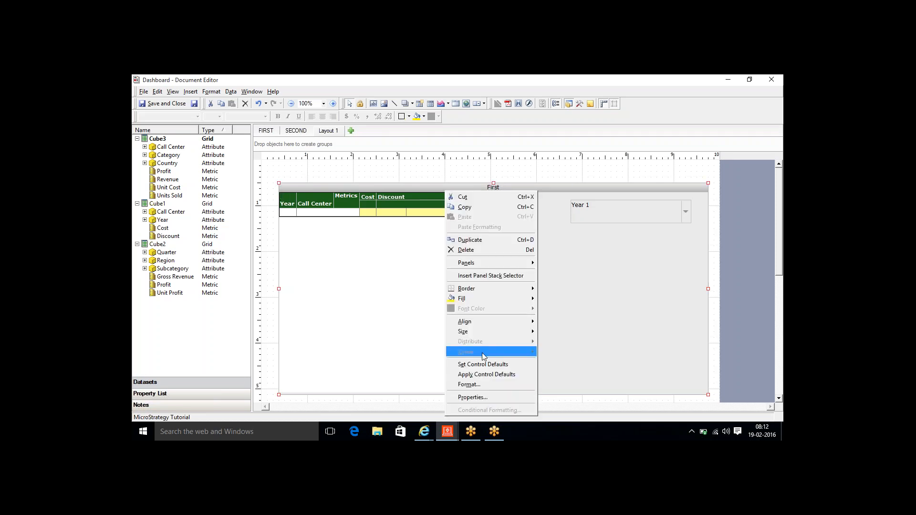
{"action": "left_click", "coordinate": [472, 398]}
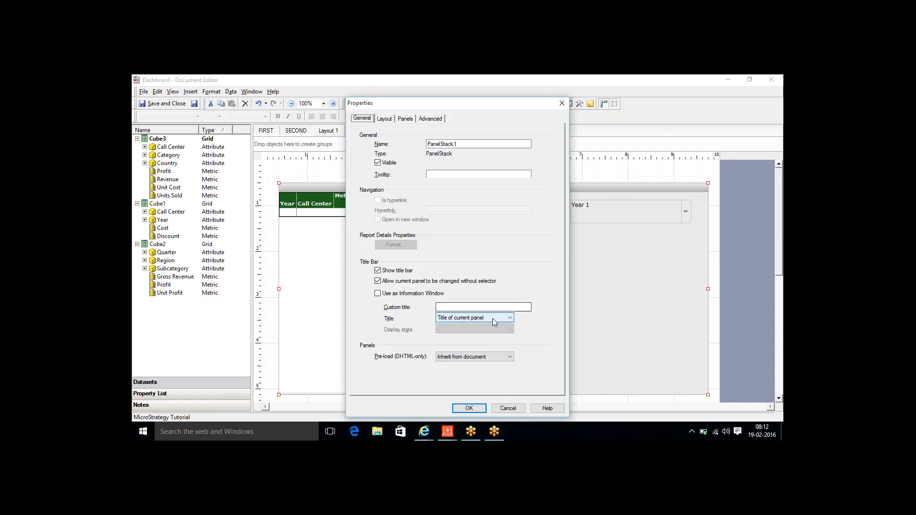
{"action": "left_click", "coordinate": [377, 270]}
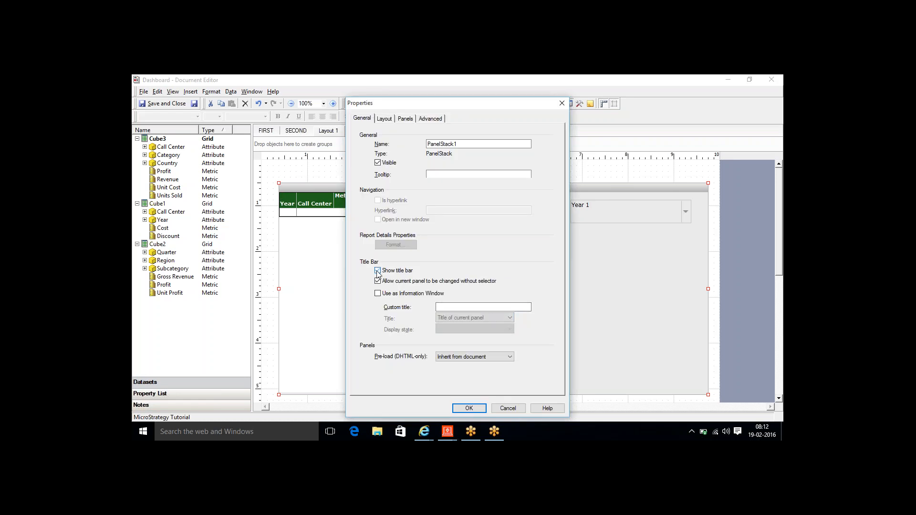
{"action": "left_click", "coordinate": [469, 408]}
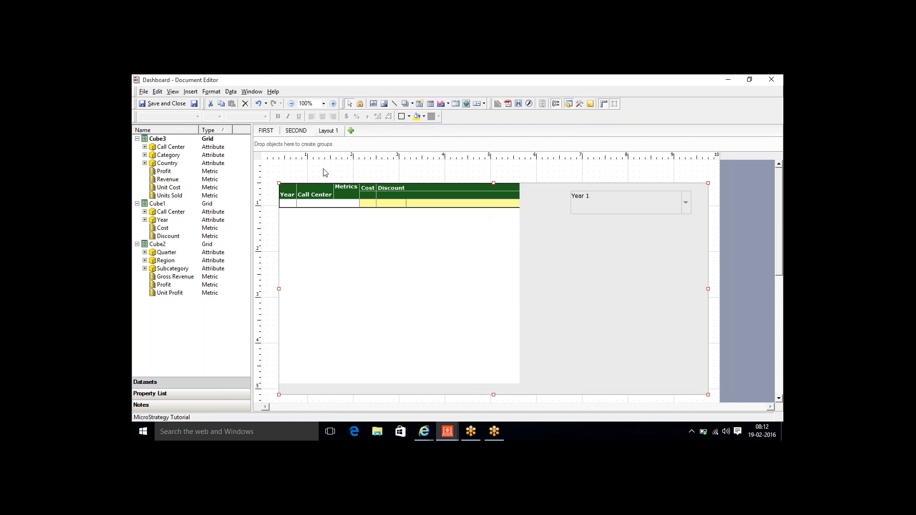
{"action": "left_click", "coordinate": [191, 92]}
- Draw a radio-button selector just above the grid
{"action": "mouse_move", "coordinate": [228, 212]}
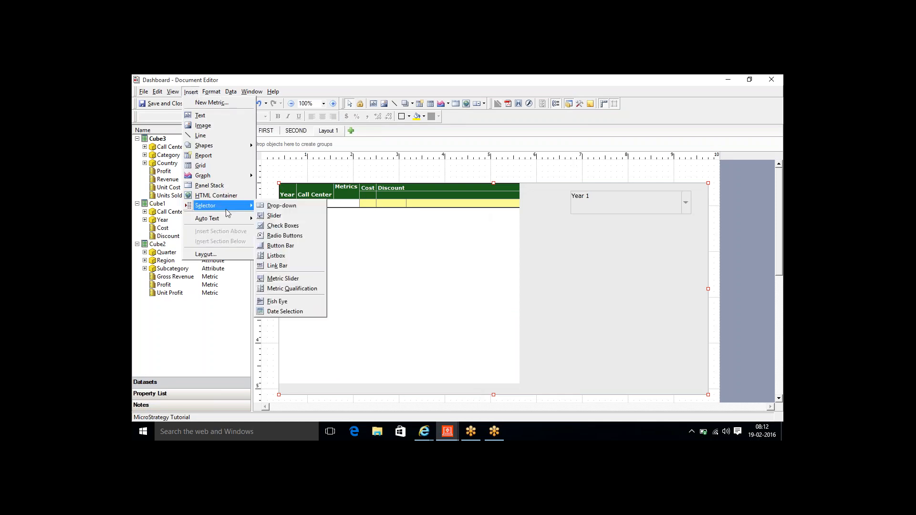
{"action": "left_click", "coordinate": [285, 236]}
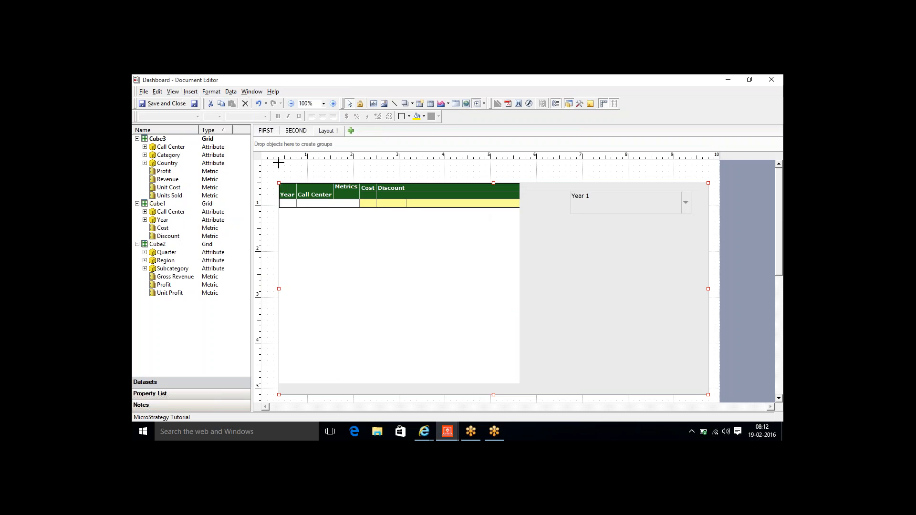
{"action": "left_click_drag", "start_coordinate": [279, 165], "coordinate": [571, 177]}
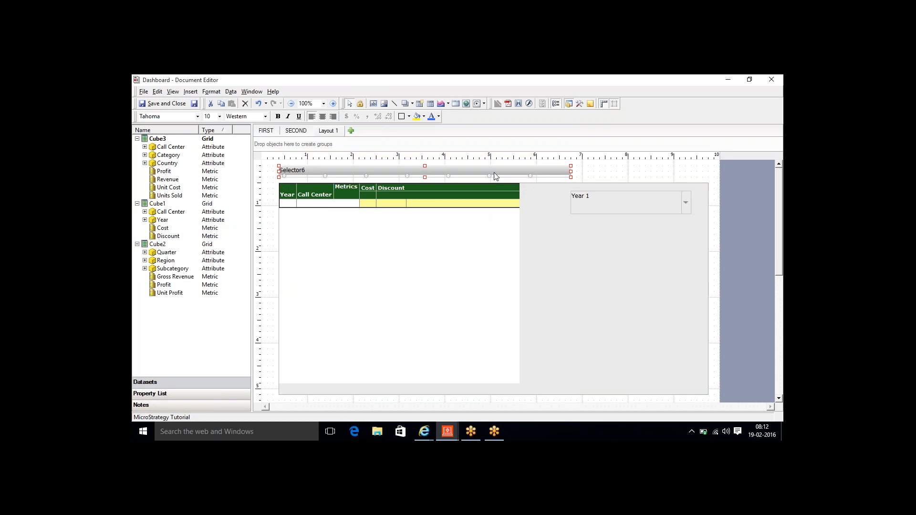
- In the selector's Properties, hide its title bar and set Action type to Select panel
{"action": "right_click", "coordinate": [494, 173]}
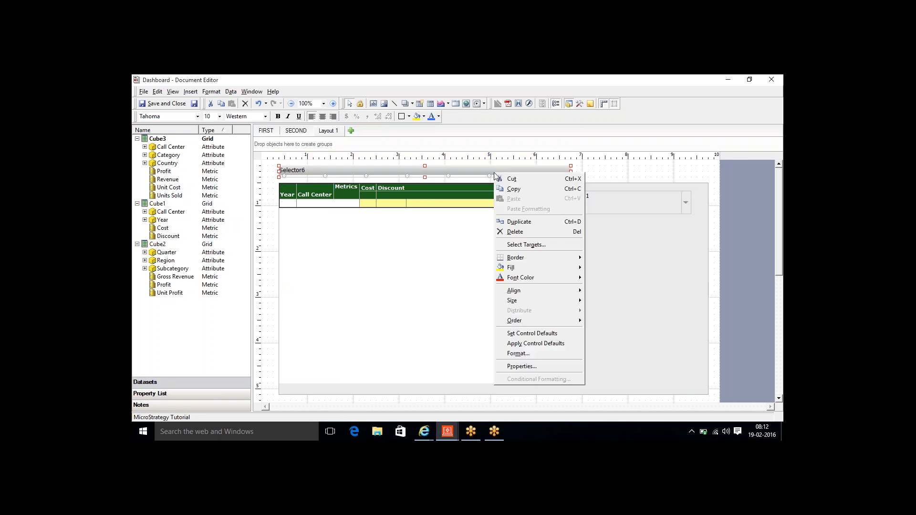
{"action": "left_click", "coordinate": [544, 368]}
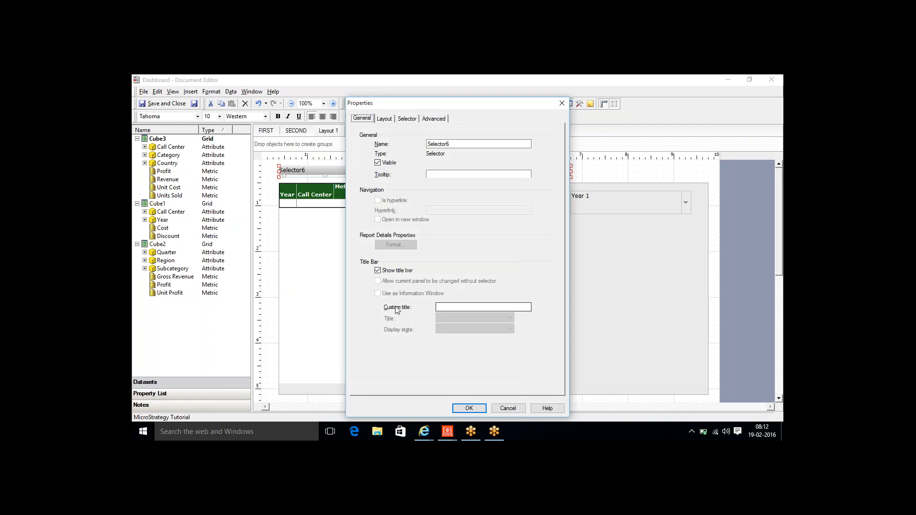
{"action": "left_click", "coordinate": [378, 271]}
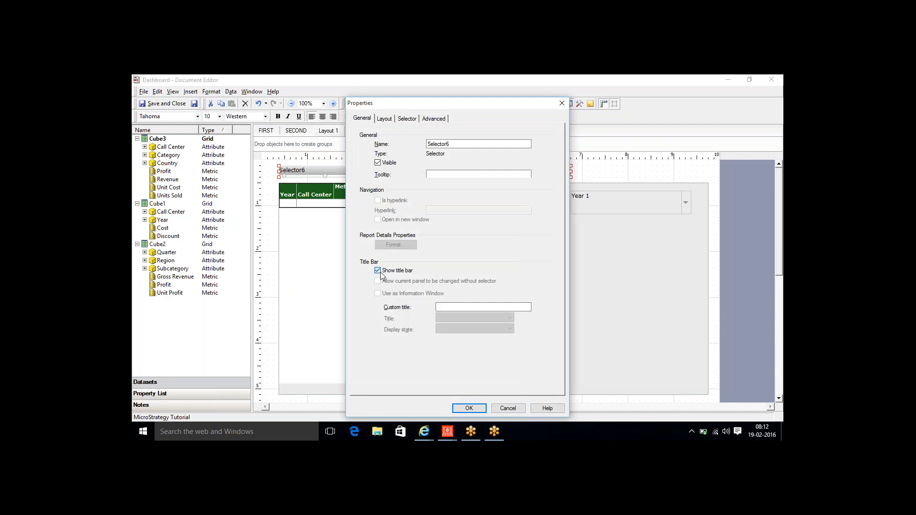
{"action": "left_click", "coordinate": [406, 120]}
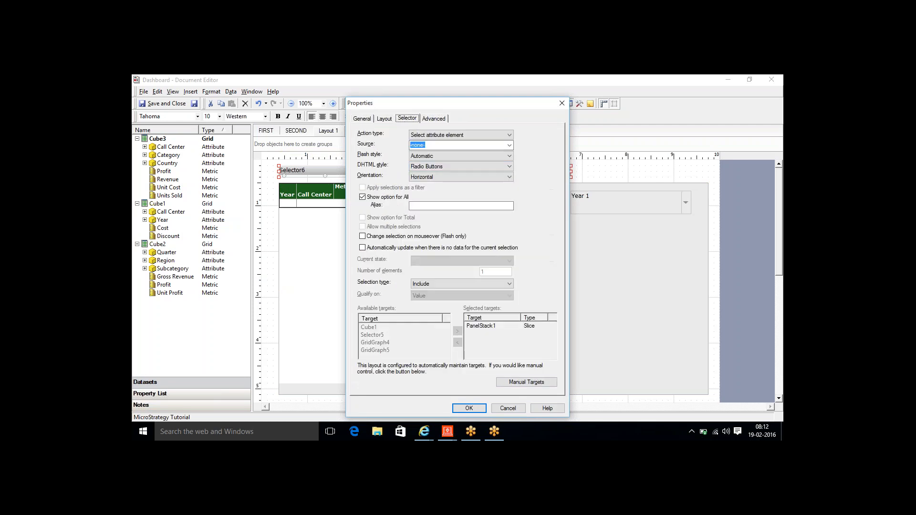
{"action": "left_click", "coordinate": [499, 136]}
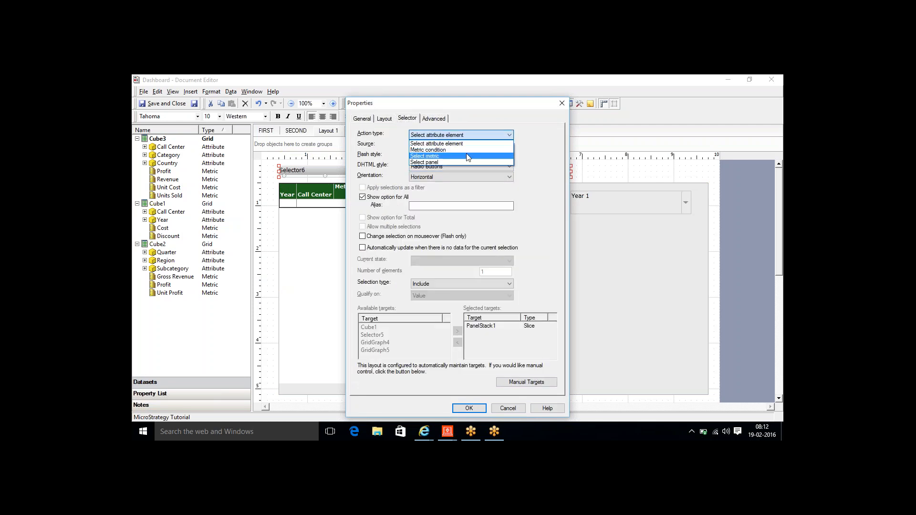
{"action": "left_click", "coordinate": [439, 163]}
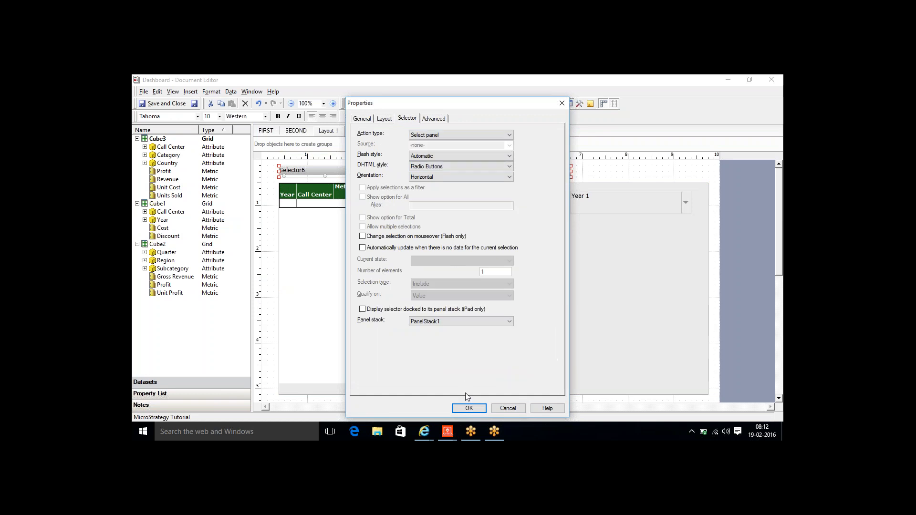
{"action": "left_click", "coordinate": [468, 409]}
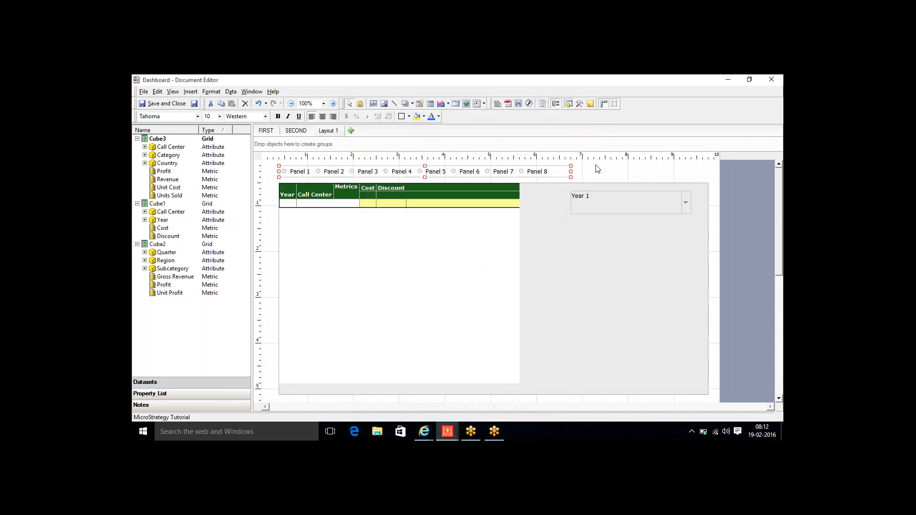
{"action": "left_click", "coordinate": [596, 179]}
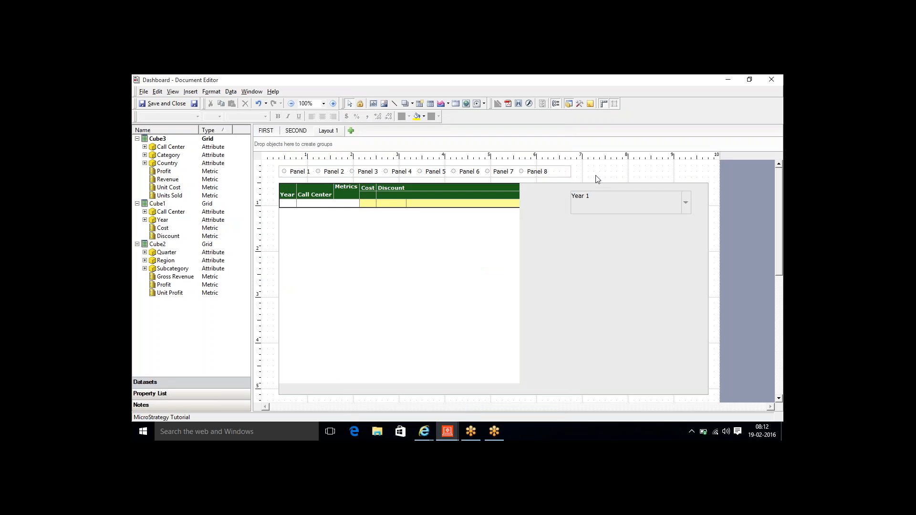
- Rename the Layout 1 layout tab to THIRD
{"action": "right_click", "coordinate": [327, 136]}
{"action": "left_click", "coordinate": [348, 138]}
{"action": "key", "text": "Delete"}
{"action": "key", "text": "Delete"}
{"action": "key", "text": "Delete"}
{"action": "key", "text": "Delete"}
{"action": "key", "text": "Delete"}
{"action": "key", "text": "Delete"}
{"action": "type", "text": "TH"}
{"action": "left_click", "coordinate": [611, 176]}
- In the browser, cancel the Dashboard.mht download and close the Export window
{"action": "mouse_move", "coordinate": [425, 435]}
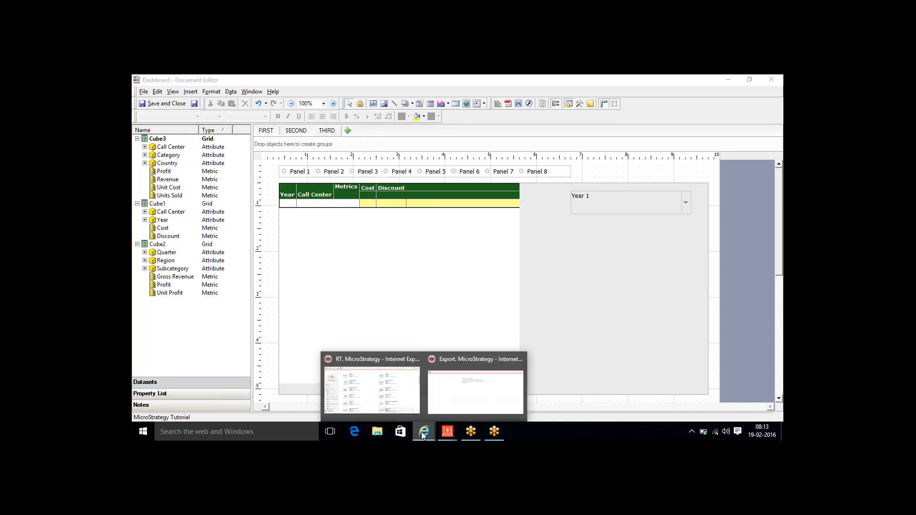
{"action": "mouse_move", "coordinate": [409, 402]}
{"action": "left_click", "coordinate": [448, 403]}
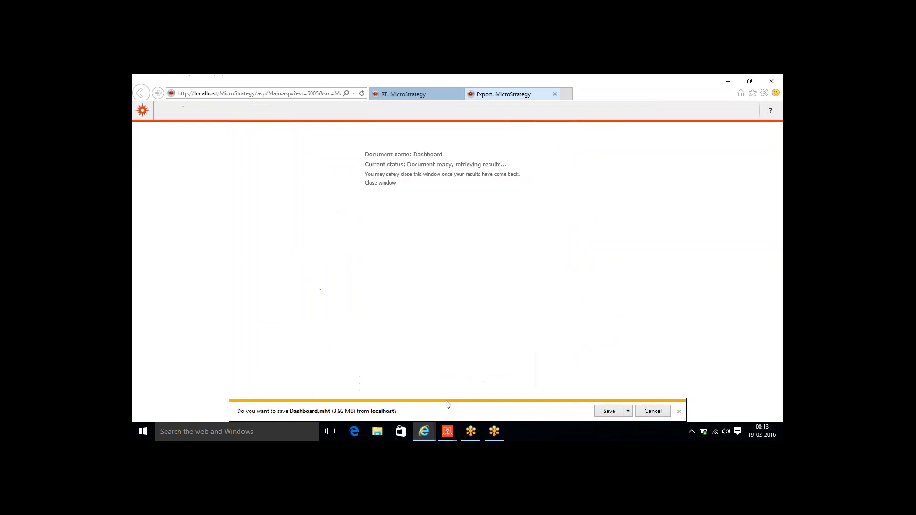
{"action": "left_click", "coordinate": [652, 411]}
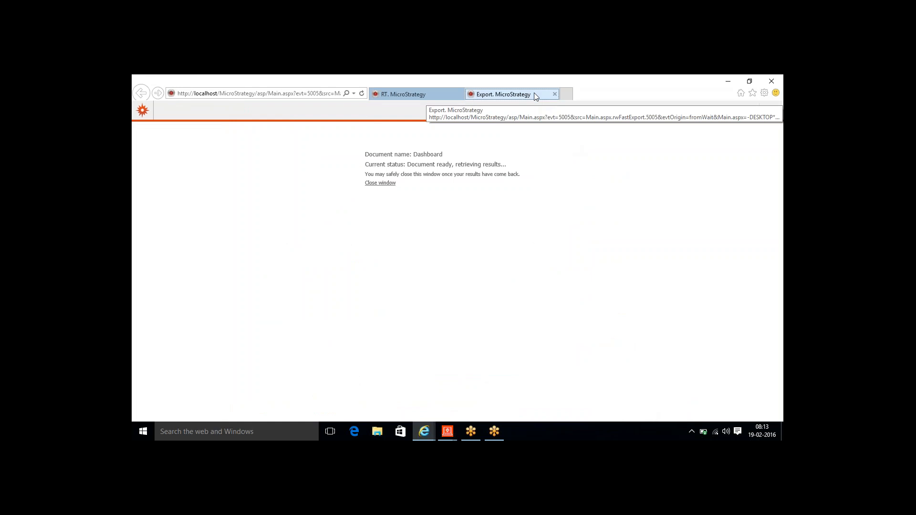
{"action": "left_click_drag", "start_coordinate": [536, 94], "coordinate": [367, 105]}
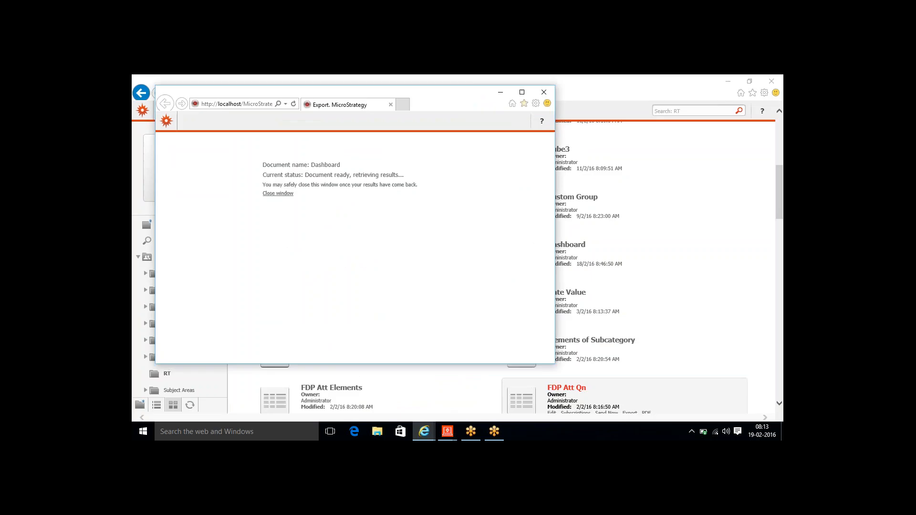
{"action": "left_click", "coordinate": [544, 92]}
- Open the Dashboard document, enter the user name and log in
{"action": "left_click", "coordinate": [520, 267]}
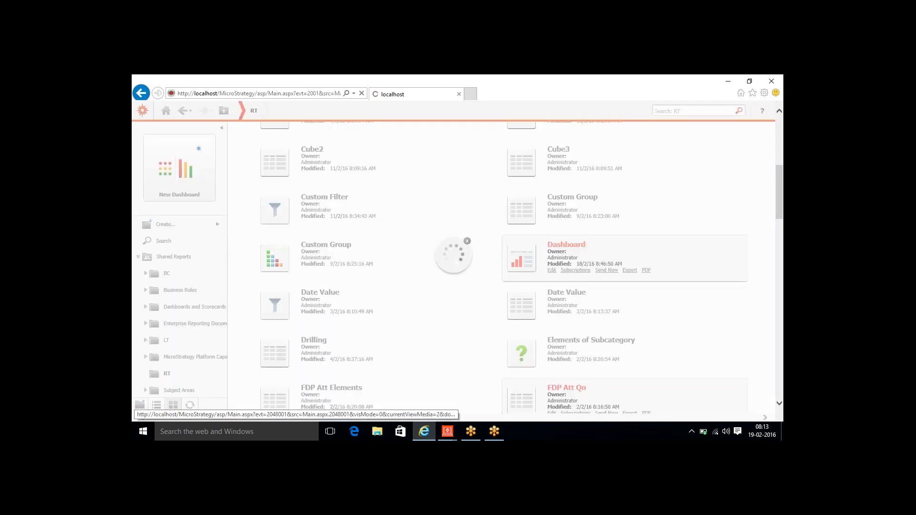
{"action": "type", "text": "administrat"}
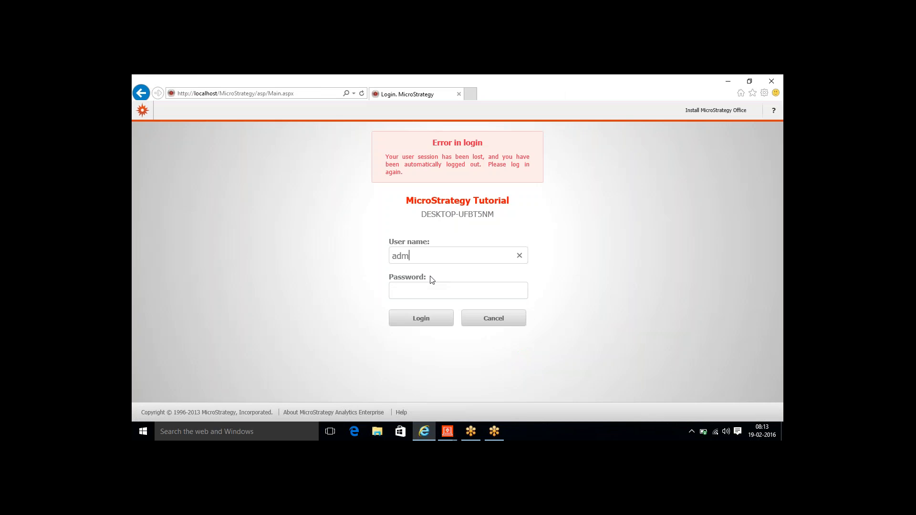
{"action": "type", "text": "or"}
{"action": "key", "text": "Return"}
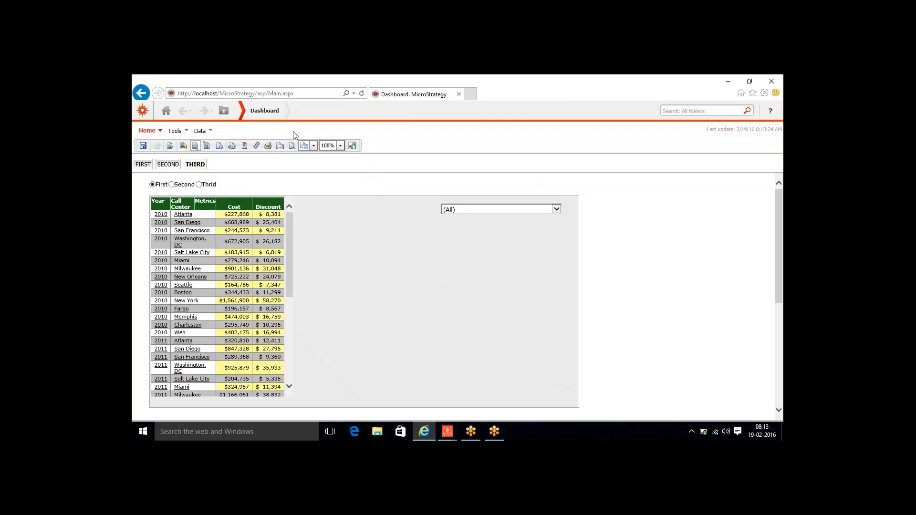
- Switch the dashboard to a different viewing mode
{"action": "left_click", "coordinate": [219, 147]}
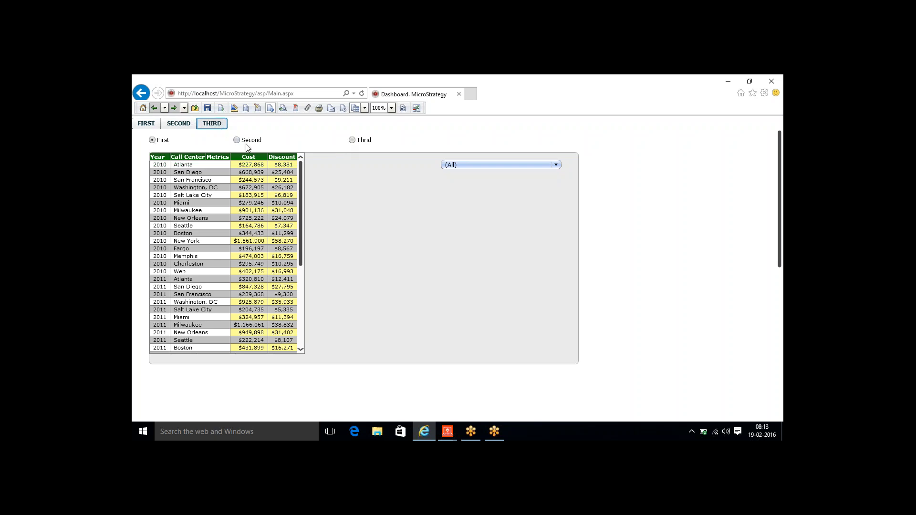
{"action": "mouse_move", "coordinate": [284, 227]}
{"action": "mouse_move", "coordinate": [296, 256]}
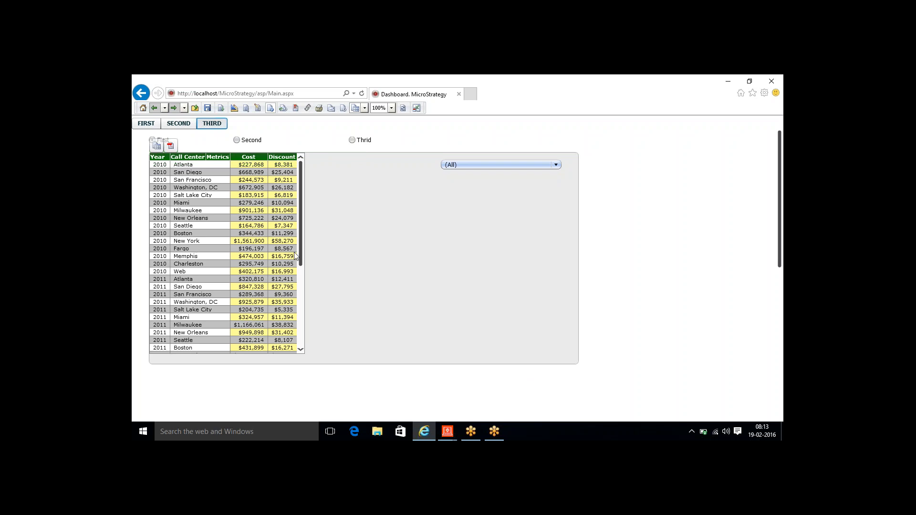
- Filter the grid to 2010, then 2011, then 2012, and show the Second panel
{"action": "left_click", "coordinate": [490, 165]}
{"action": "left_click", "coordinate": [475, 191]}
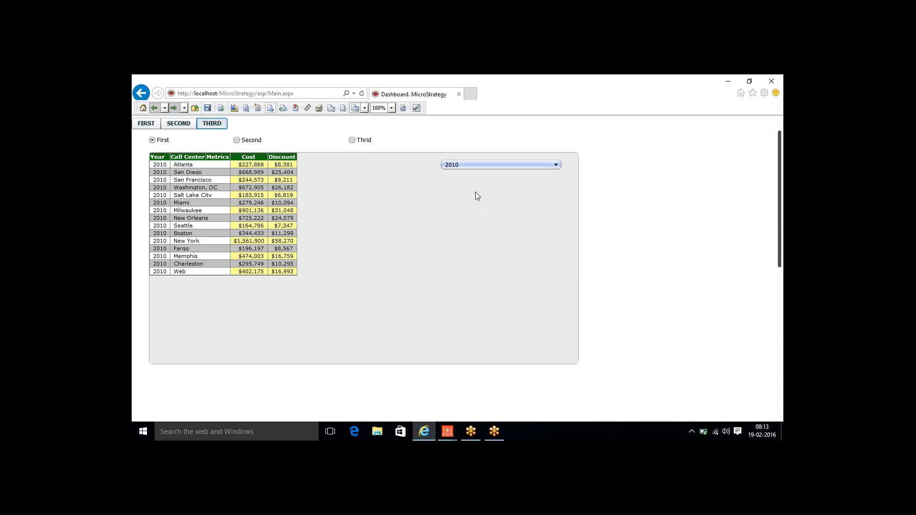
{"action": "left_click", "coordinate": [457, 165]}
{"action": "left_click", "coordinate": [459, 195]}
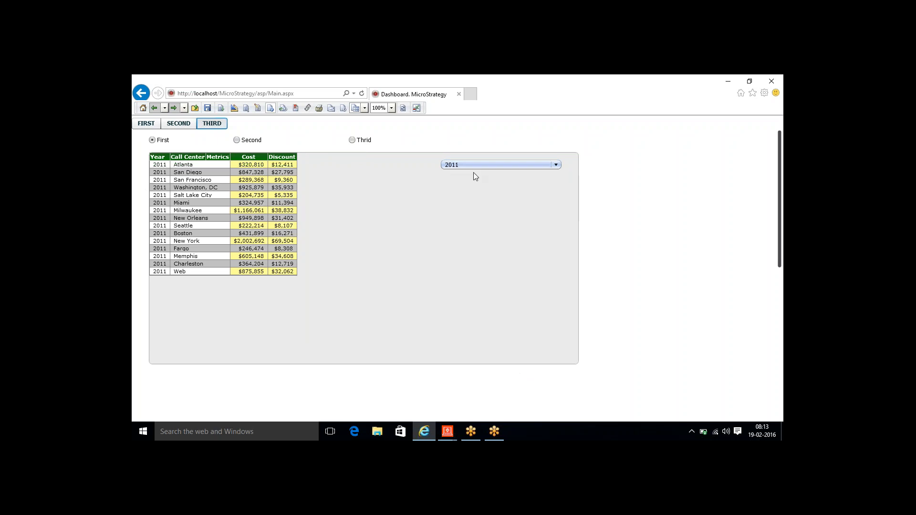
{"action": "left_click", "coordinate": [475, 164]}
{"action": "left_click", "coordinate": [462, 209]}
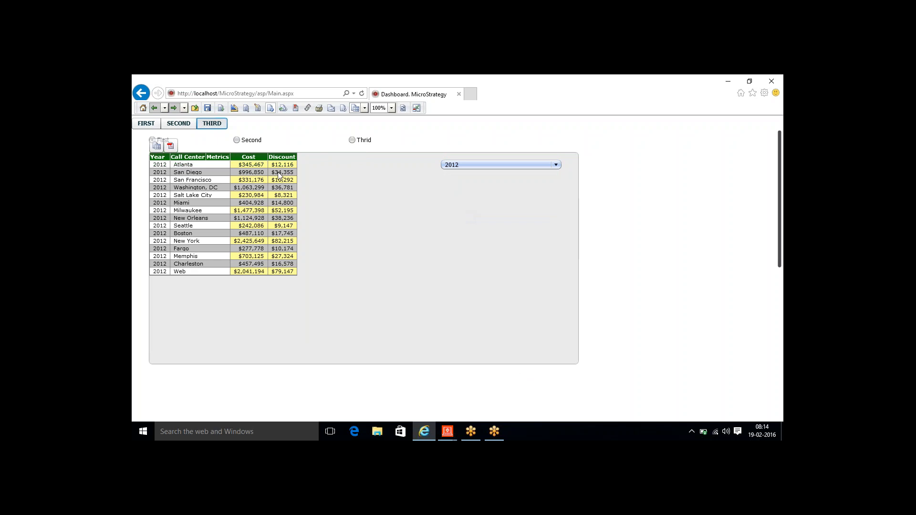
{"action": "left_click", "coordinate": [237, 141]}
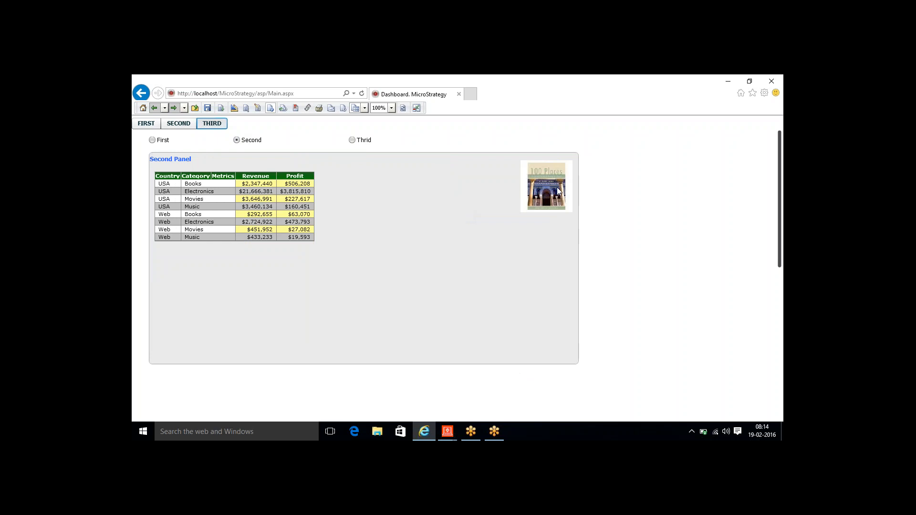
- Preview the Thrid, First, Second and Thrid panels in turn, ending on the Cube2 bar chart
{"action": "mouse_move", "coordinate": [227, 196]}
{"action": "left_click", "coordinate": [353, 140]}
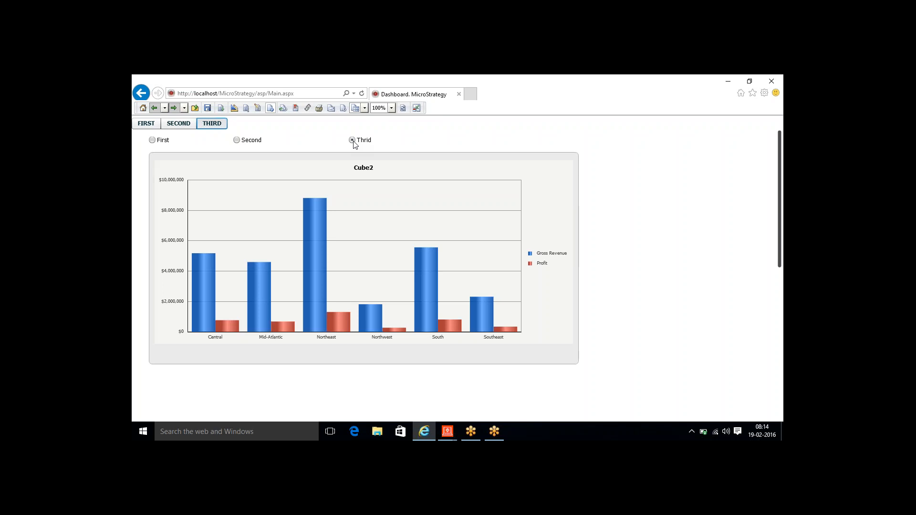
{"action": "left_click", "coordinate": [153, 140]}
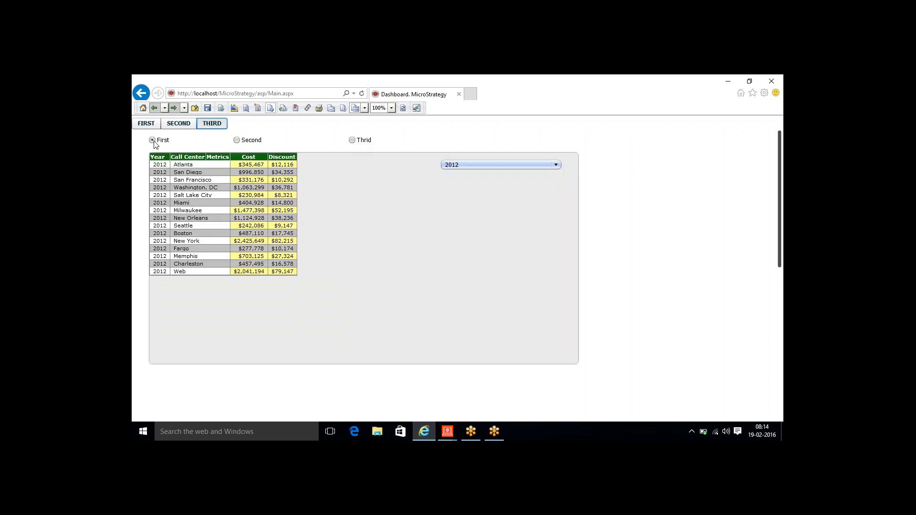
{"action": "left_click", "coordinate": [236, 140]}
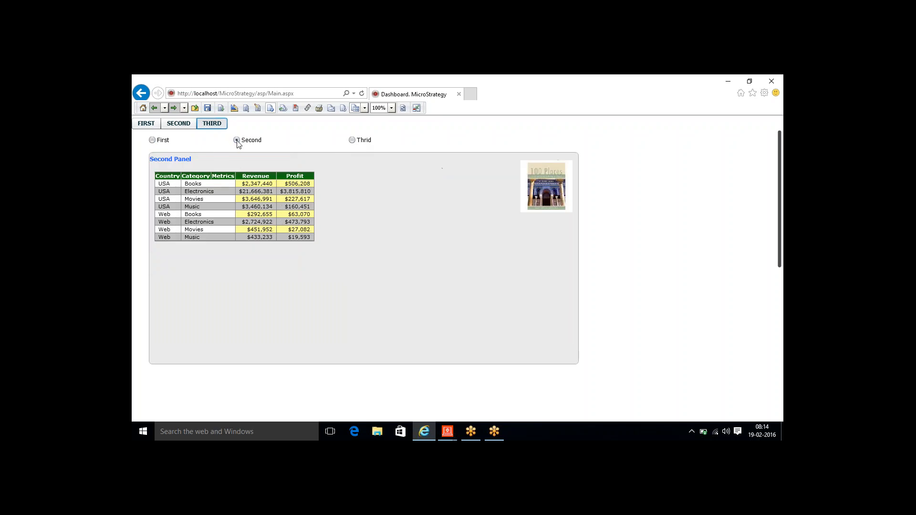
{"action": "left_click", "coordinate": [354, 141]}
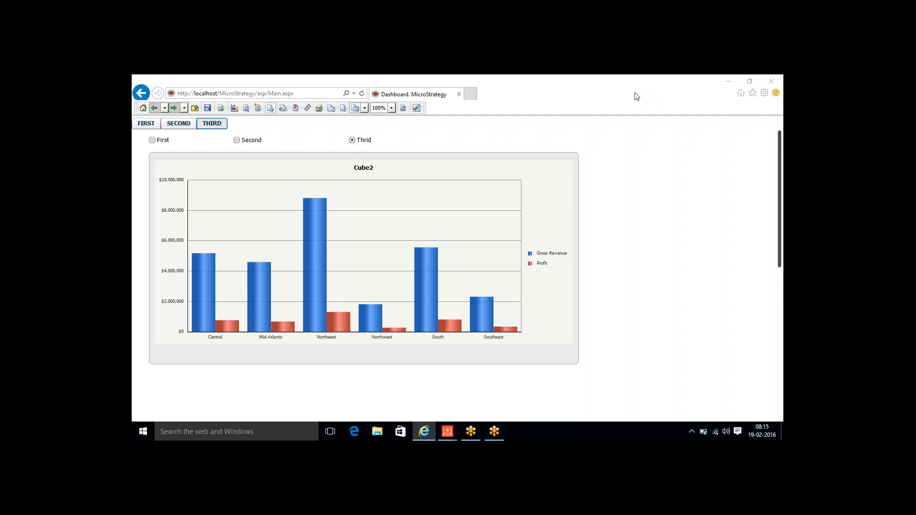
{"action": "left_click", "coordinate": [638, 118]}
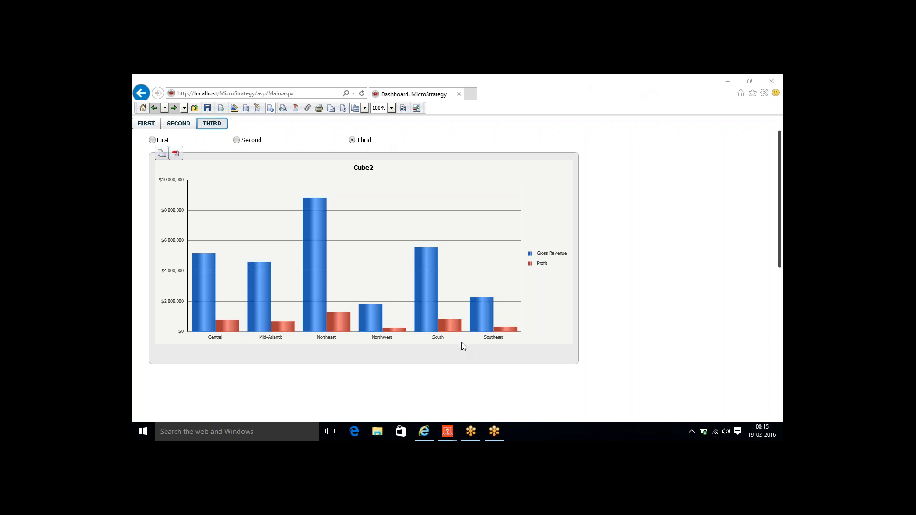
- Back in the Document Editor, select the Cube3 and Cube1 datasets
{"action": "mouse_move", "coordinate": [449, 435]}
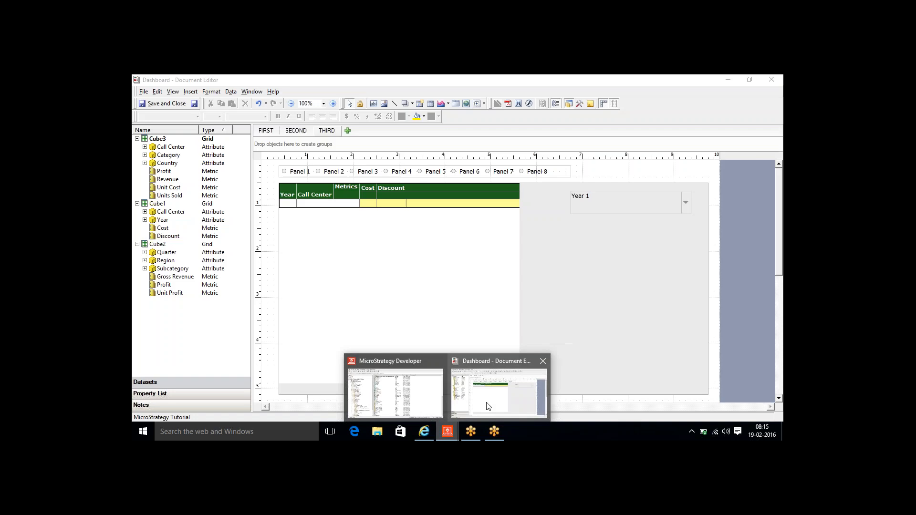
{"action": "left_click", "coordinate": [486, 402]}
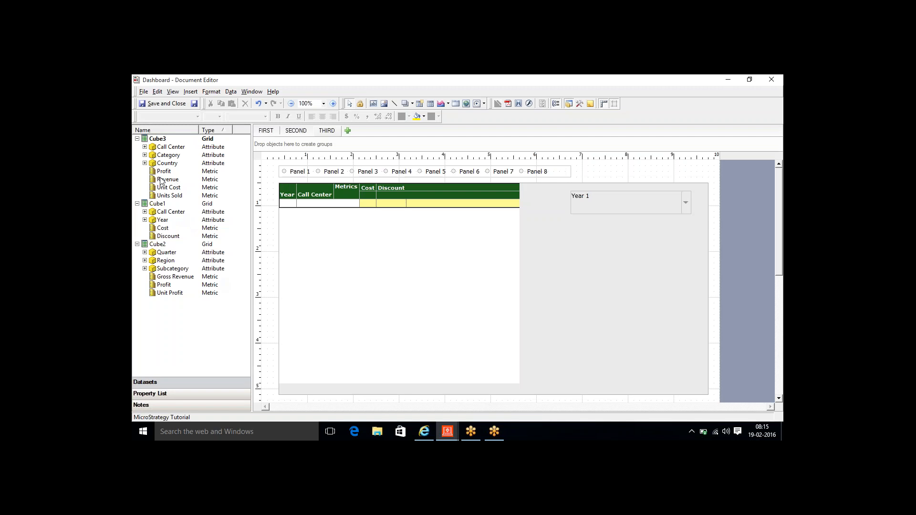
{"action": "left_click", "coordinate": [157, 139]}
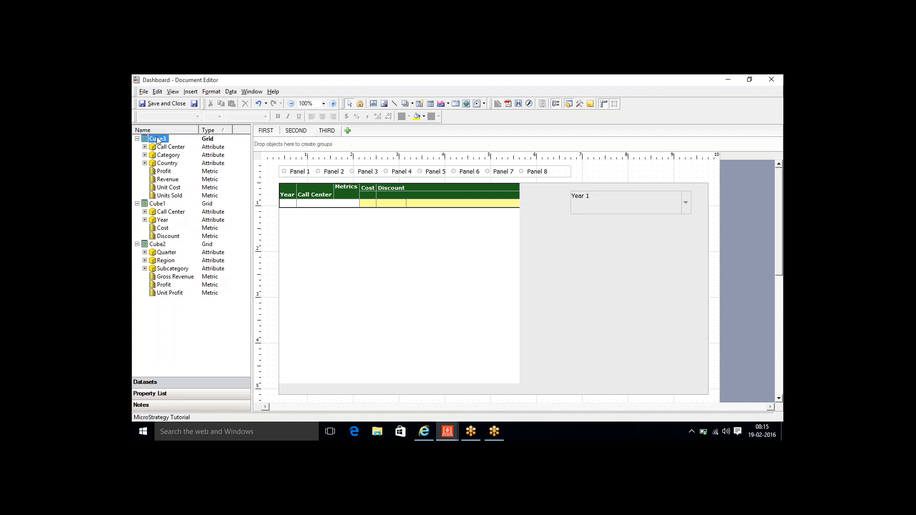
{"action": "left_click", "coordinate": [158, 204], "text": "ctrl"}
- Add Profit from Cube3 to the grid, then delete the Year/Call Center grid from the panel
{"action": "left_click", "coordinate": [284, 188]}
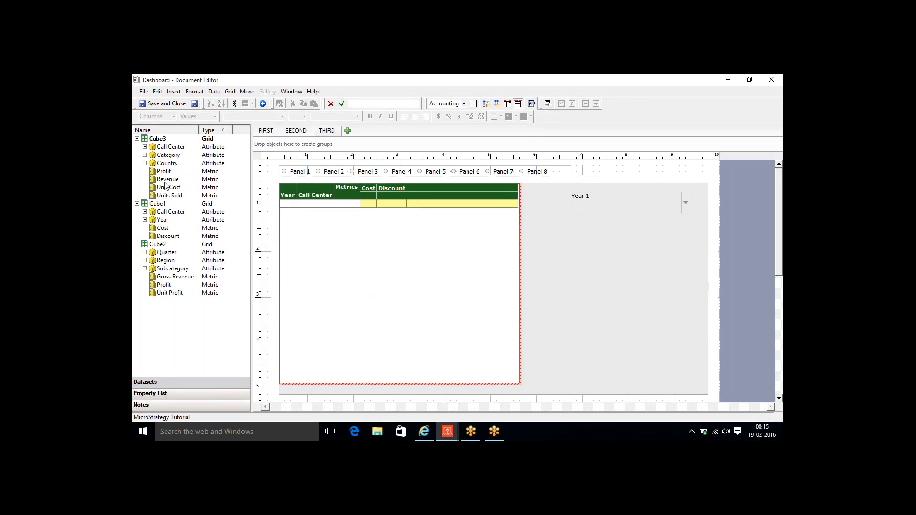
{"action": "mouse_move", "coordinate": [164, 171]}
{"action": "left_mouse_down"}
{"action": "mouse_move", "coordinate": [399, 218]}
{"action": "mouse_move", "coordinate": [410, 195]}
{"action": "mouse_move", "coordinate": [167, 186]}
{"action": "mouse_move", "coordinate": [162, 172]}
{"action": "left_mouse_up"}
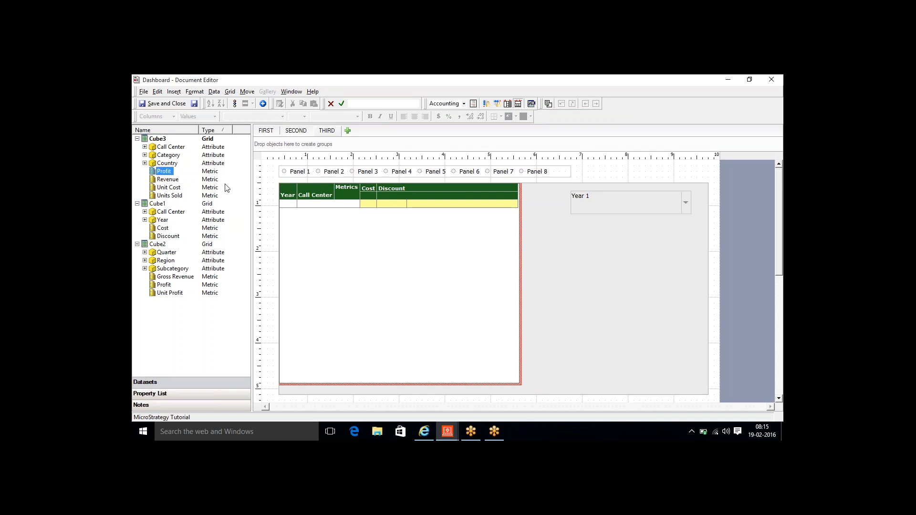
{"action": "left_click", "coordinate": [559, 300]}
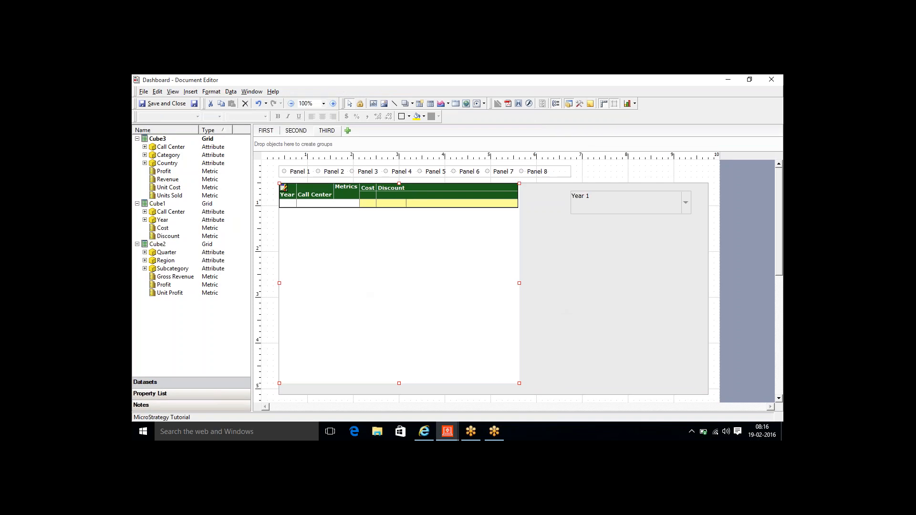
{"action": "key", "text": "Delete"}
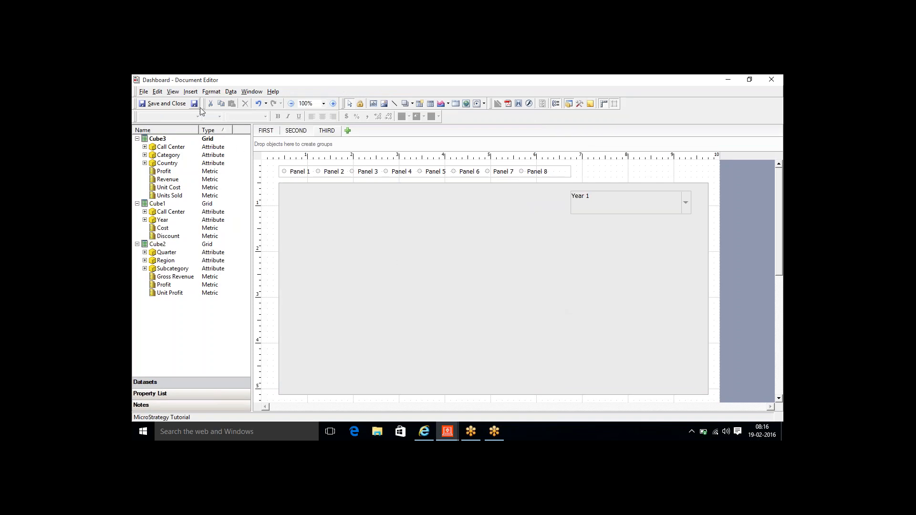
{"action": "left_click", "coordinate": [191, 93]}
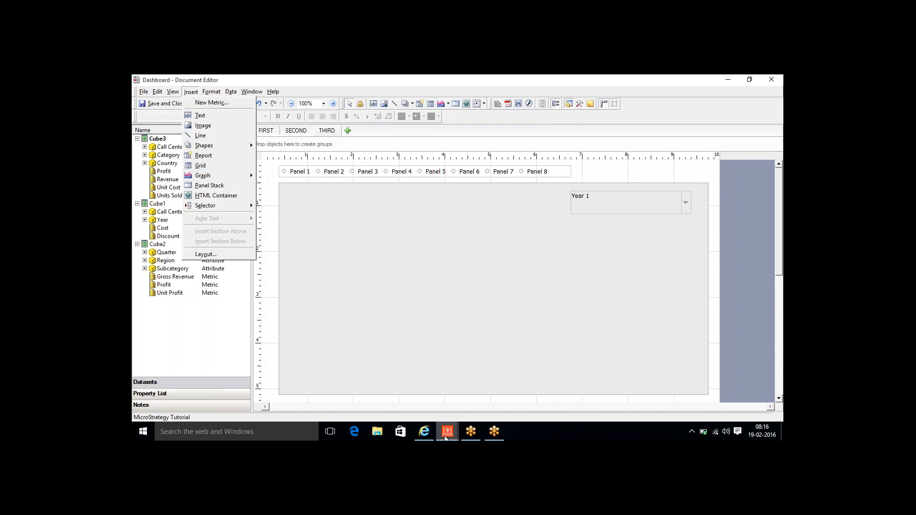
{"action": "mouse_move", "coordinate": [428, 437]}
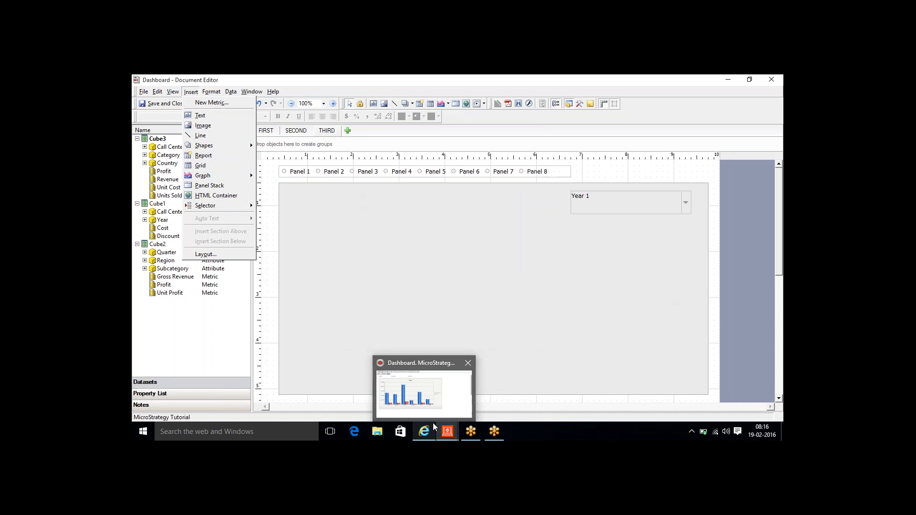
- In Design mode on the first panel, drag Profit into the Year/Call Center grid between Cost and Discount
{"action": "left_click", "coordinate": [442, 383]}
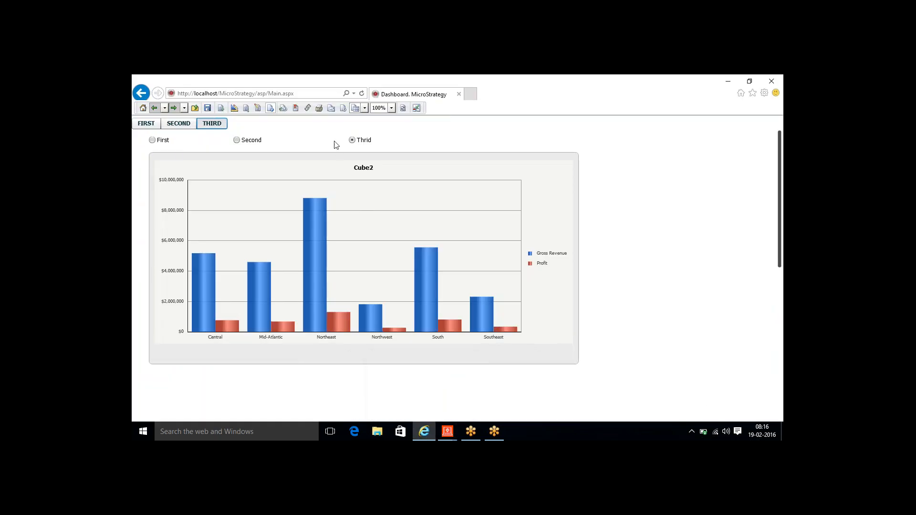
{"action": "left_click", "coordinate": [235, 109]}
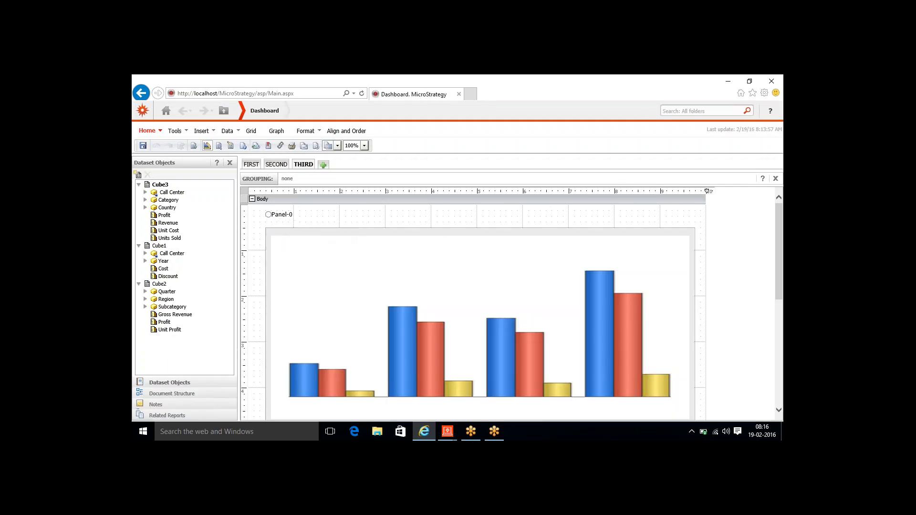
{"action": "mouse_move", "coordinate": [329, 232]}
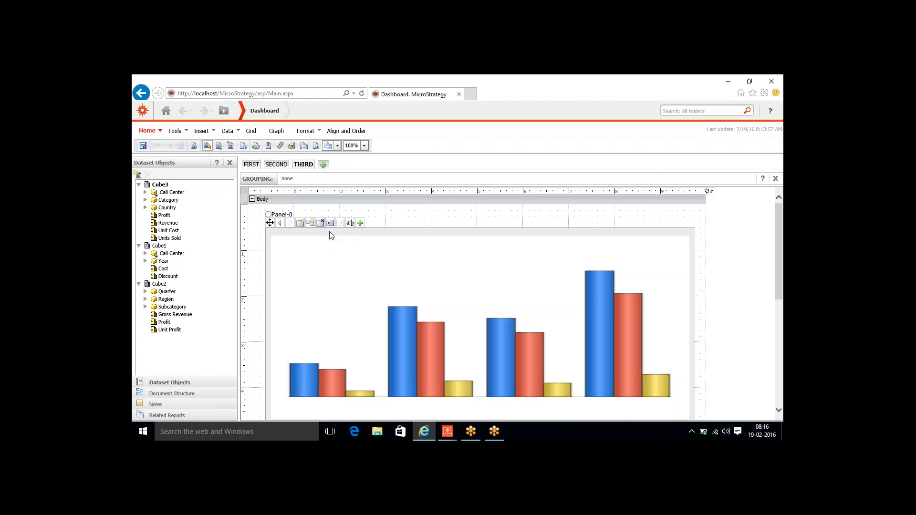
{"action": "left_click", "coordinate": [280, 224]}
{"action": "left_click", "coordinate": [280, 223]}
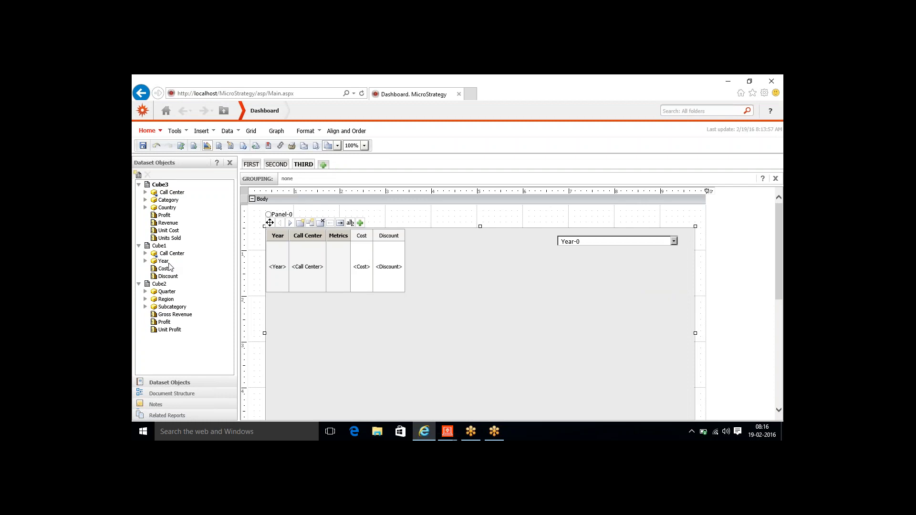
{"action": "left_click_drag", "start_coordinate": [166, 218], "coordinate": [375, 276]}
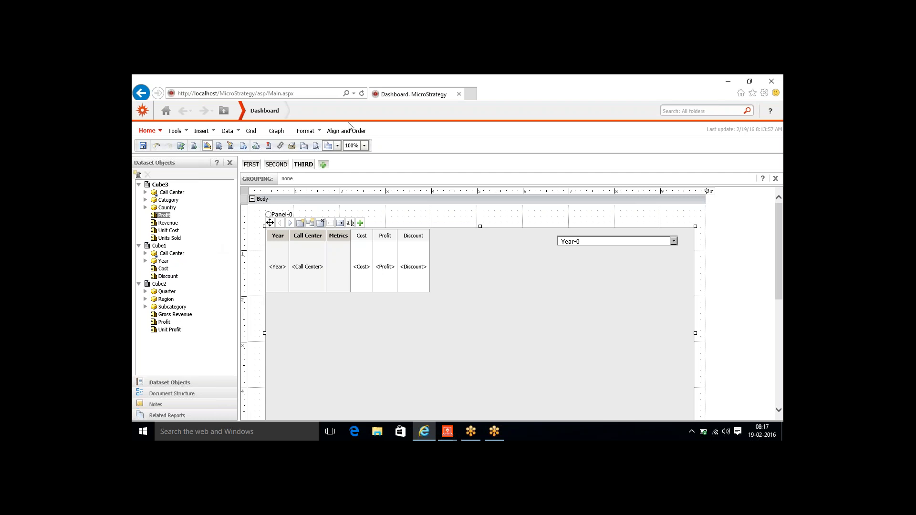
- Close the Dashboard Document Editor without saving changes
{"action": "mouse_move", "coordinate": [266, 114]}
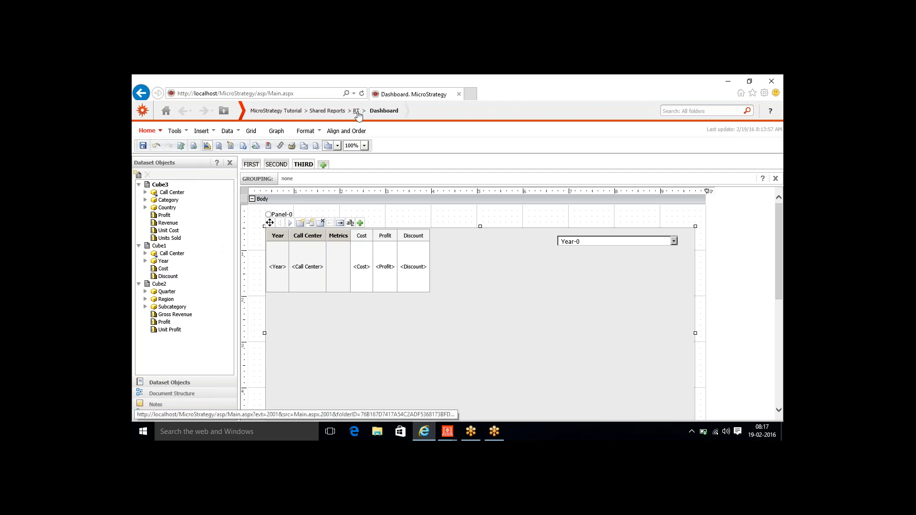
{"action": "left_click", "coordinate": [357, 112]}
{"action": "left_click", "coordinate": [447, 431]}
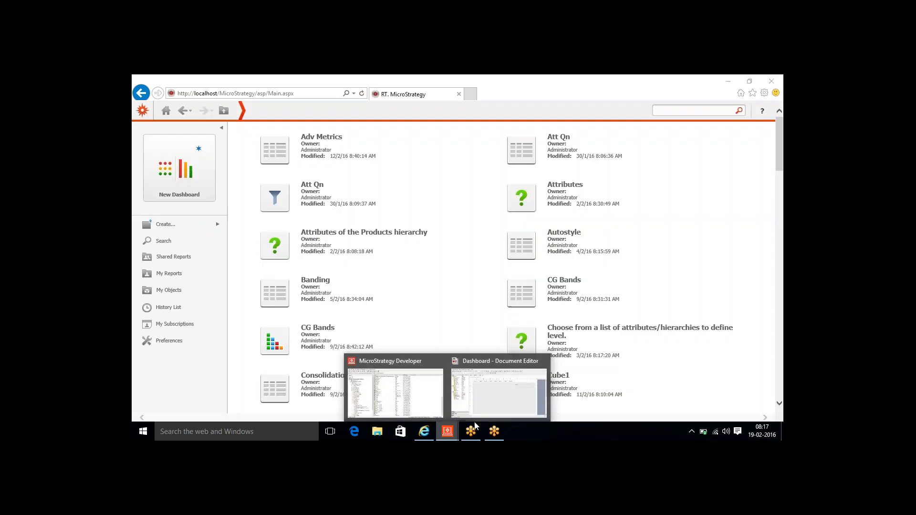
{"action": "left_click", "coordinate": [516, 391]}
{"action": "left_click", "coordinate": [772, 79]}
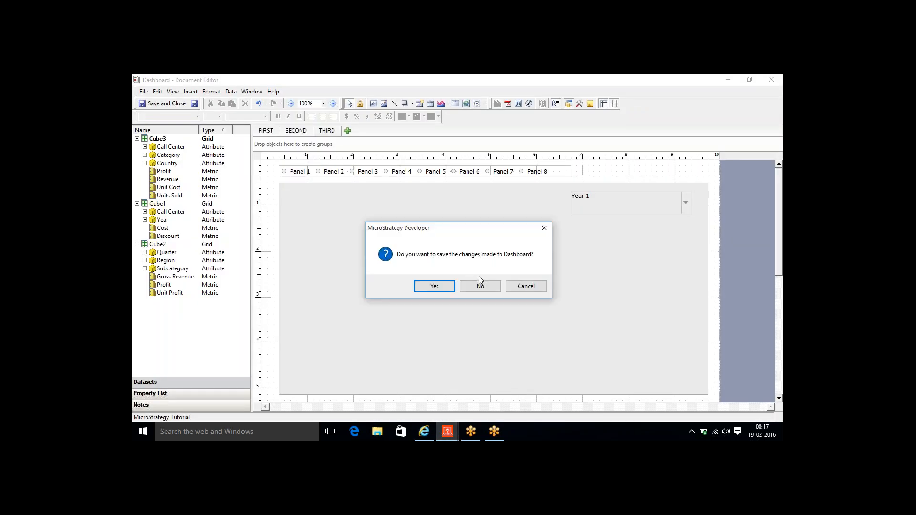
{"action": "left_click", "coordinate": [480, 287]}
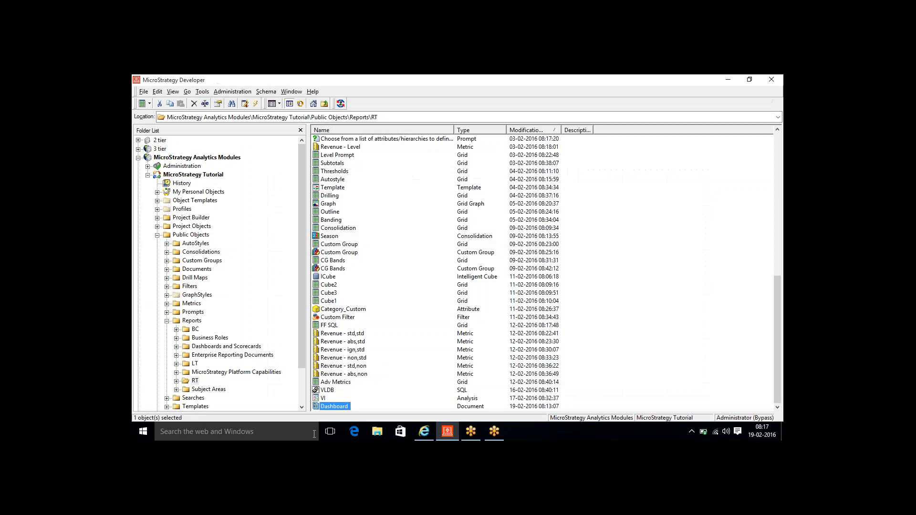
- Reopen Dashboard for editing, maximize the editor, and show the FIRST layout's title
{"action": "right_click", "coordinate": [327, 409]}
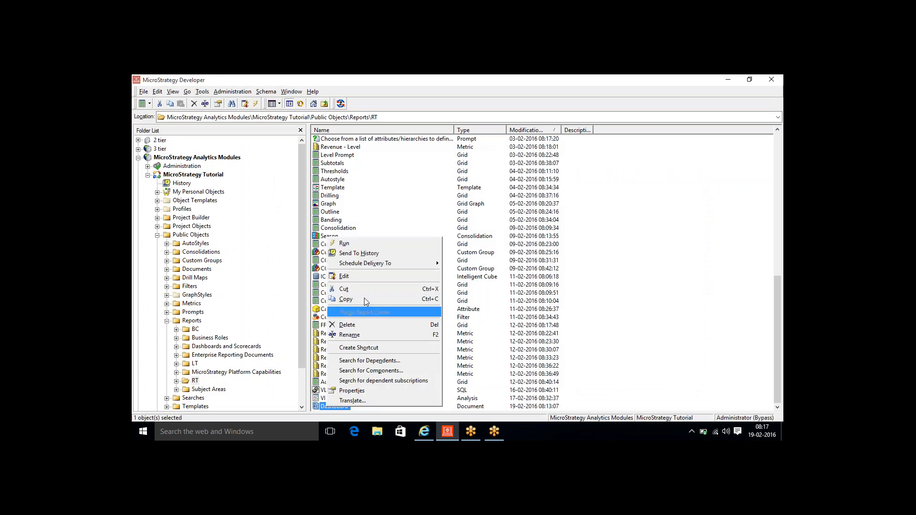
{"action": "left_click", "coordinate": [359, 277]}
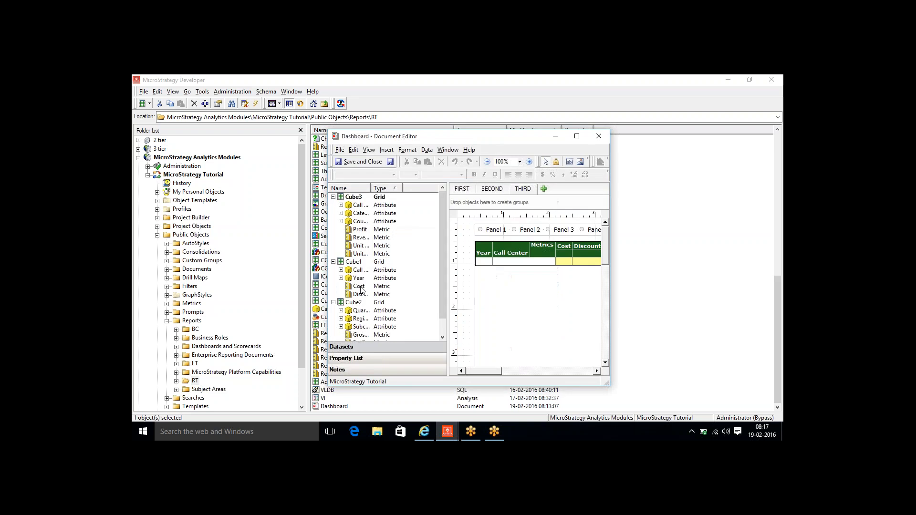
{"action": "double_click", "coordinate": [505, 140]}
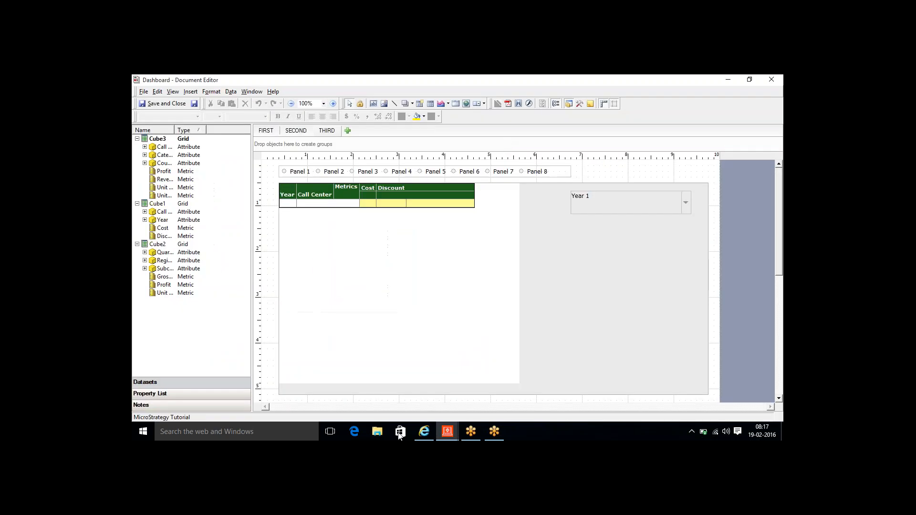
{"action": "left_click", "coordinate": [424, 431]}
{"action": "left_click", "coordinate": [424, 431]}
{"action": "left_click", "coordinate": [268, 133]}
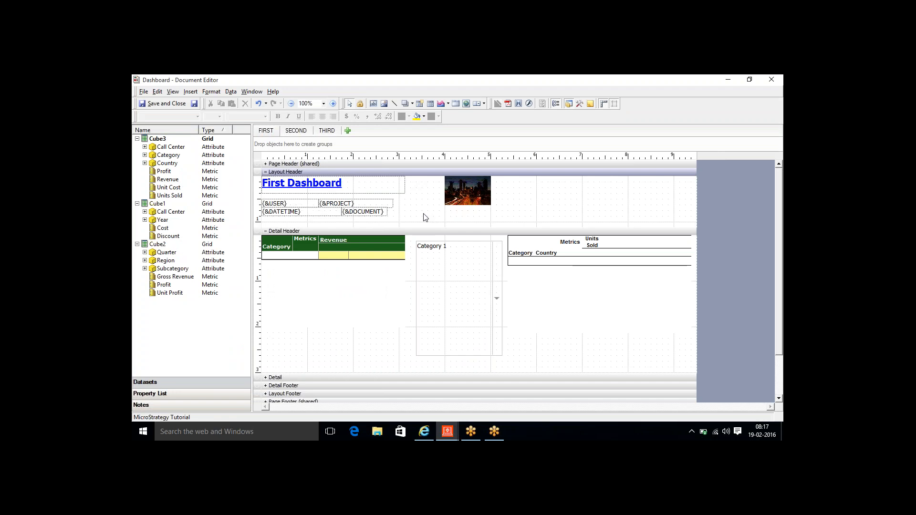
{"action": "left_click", "coordinate": [388, 193]}
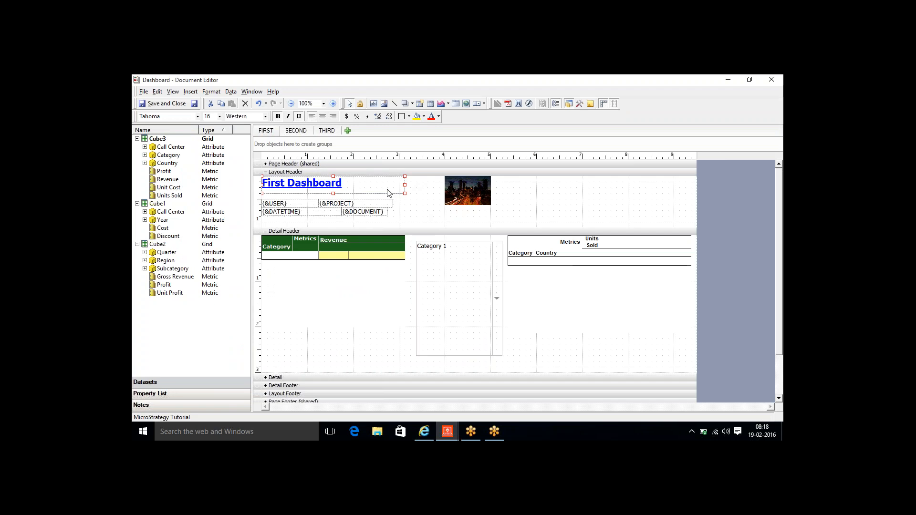
{"action": "right_click", "coordinate": [349, 187]}
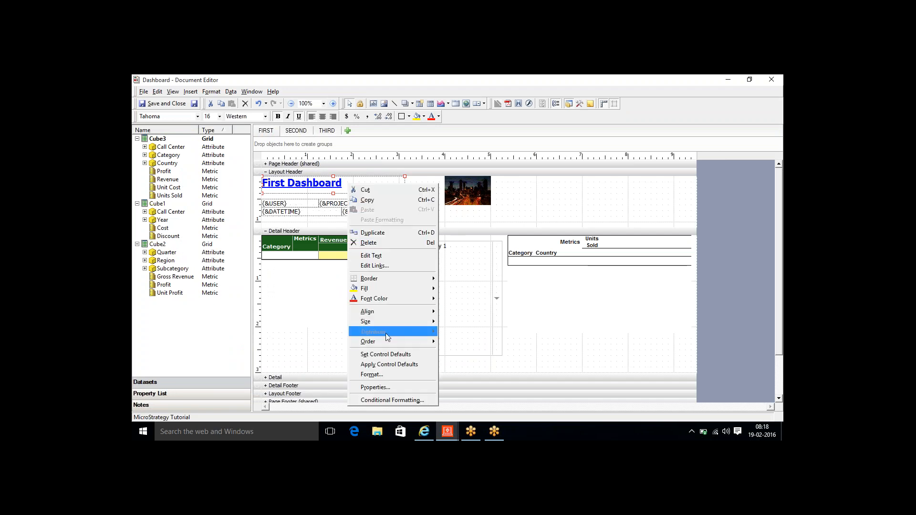
{"action": "left_click", "coordinate": [381, 266]}
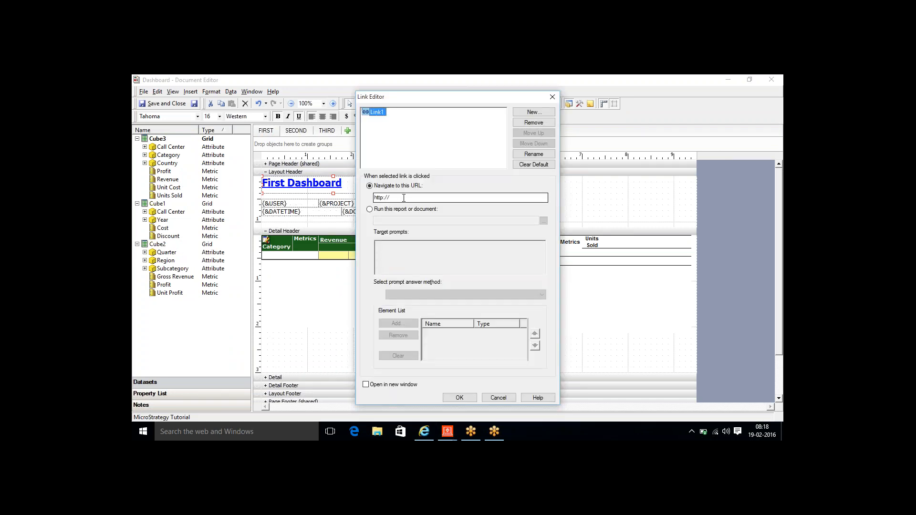
{"action": "left_click", "coordinate": [403, 198]}
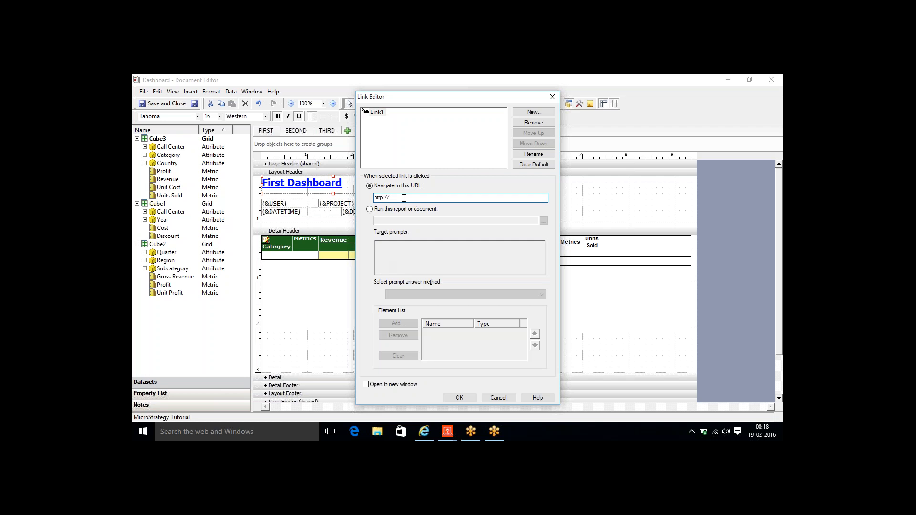
{"action": "left_click", "coordinate": [369, 209]}
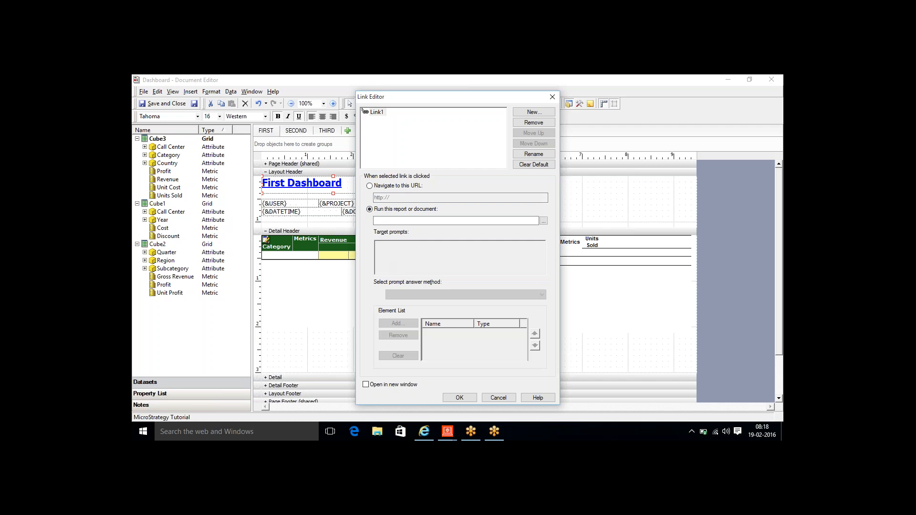
{"action": "left_click", "coordinate": [369, 186]}
{"action": "left_click", "coordinate": [403, 197]}
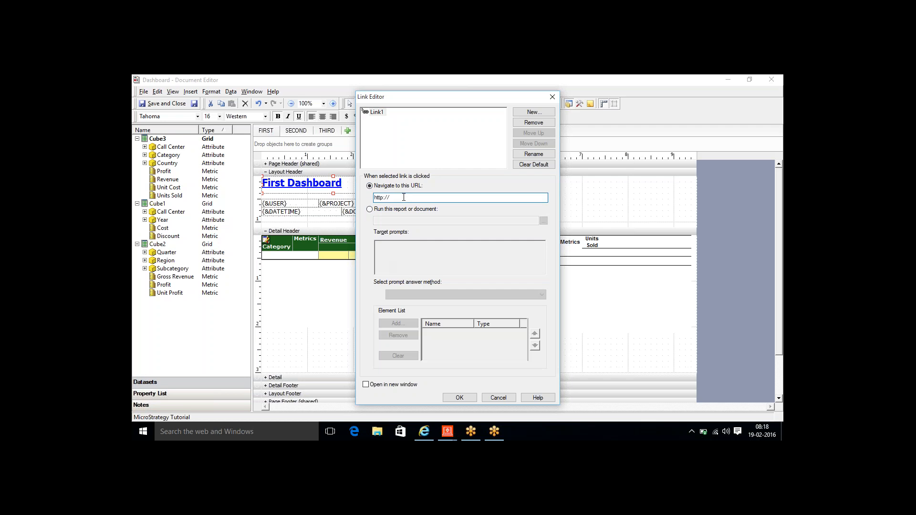
{"action": "type", "text": "google.com"}
{"action": "left_click", "coordinate": [366, 385]}
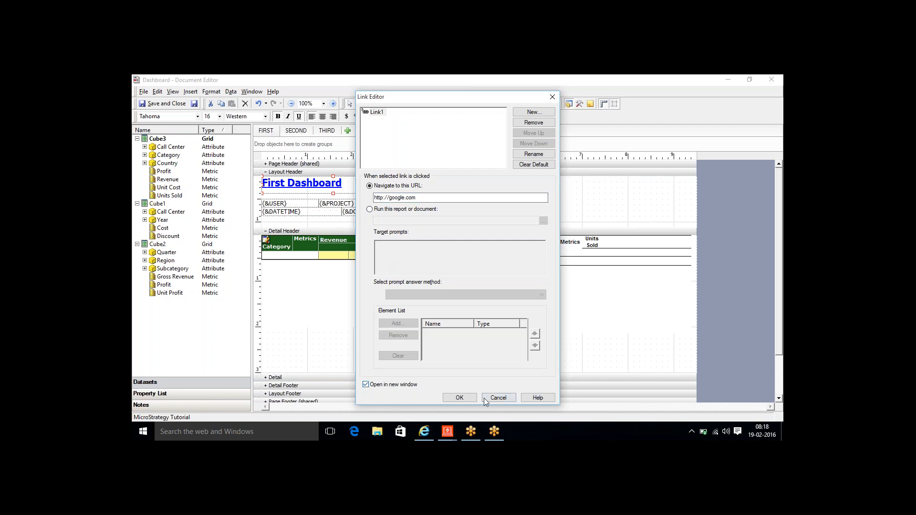
{"action": "left_click", "coordinate": [459, 397]}
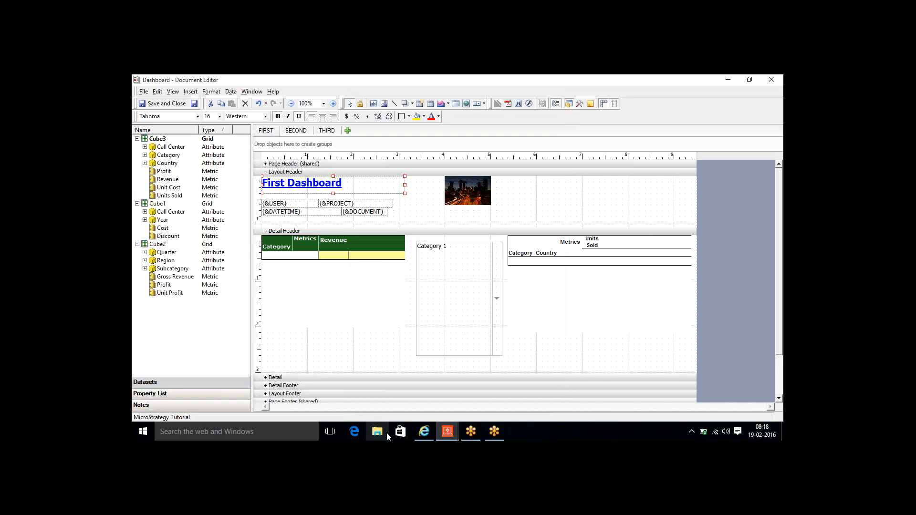
- Run Dashboard in presentation view, check the title link opens Google, then close Google
{"action": "left_click", "coordinate": [422, 438]}
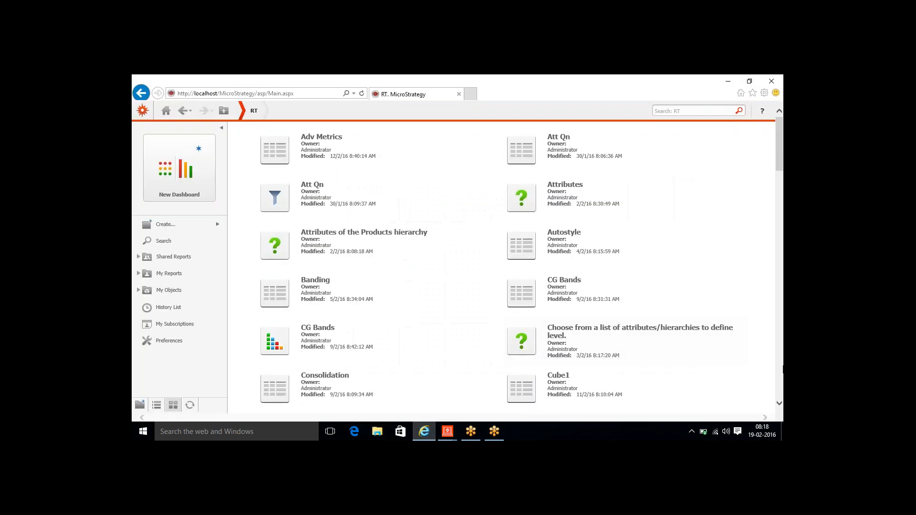
{"action": "scroll", "coordinate": [621, 305], "scroll_direction": "down", "scroll_amount": 5}
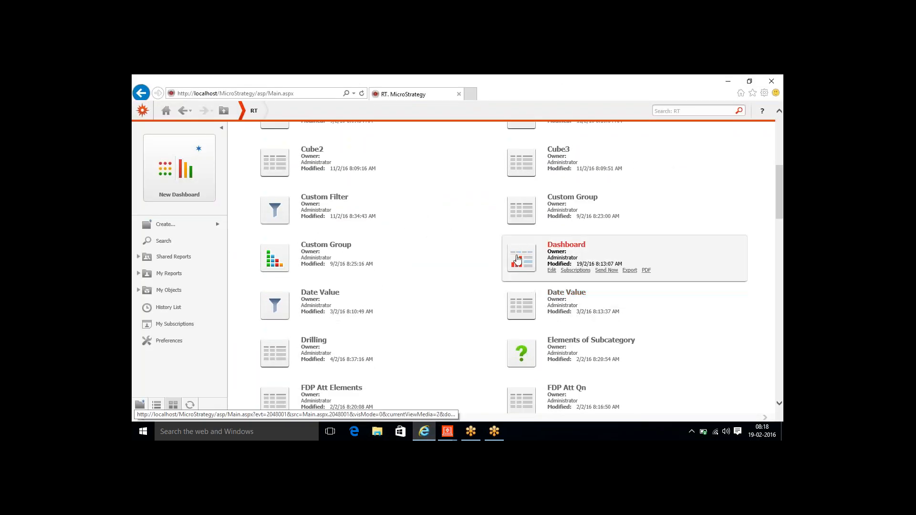
{"action": "left_click", "coordinate": [576, 271]}
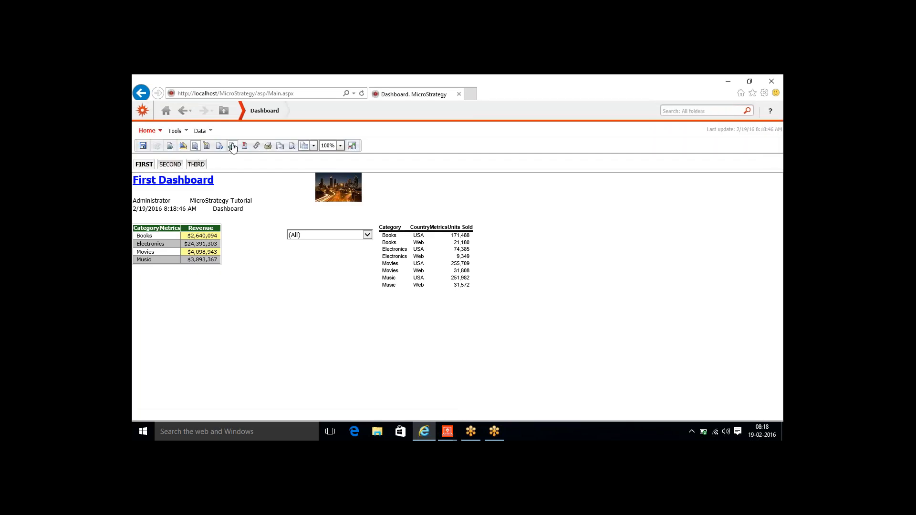
{"action": "left_click", "coordinate": [219, 146]}
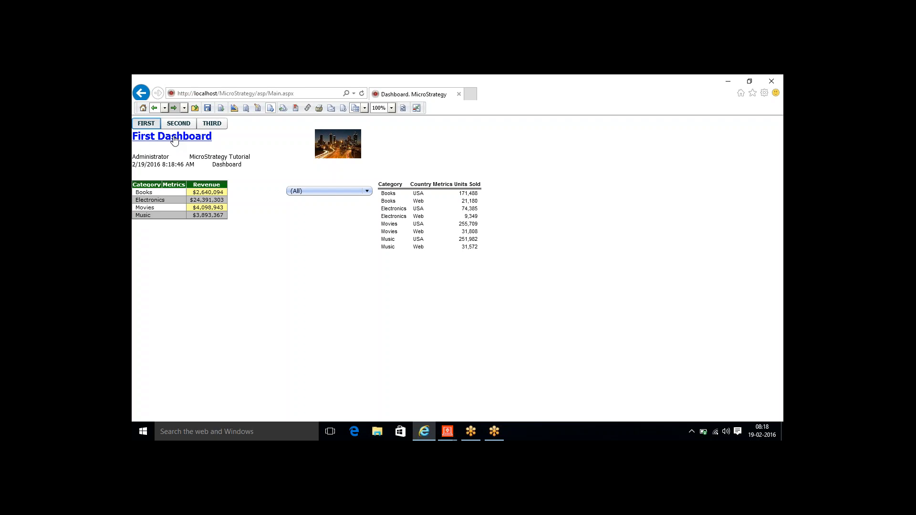
{"action": "left_click", "coordinate": [173, 138]}
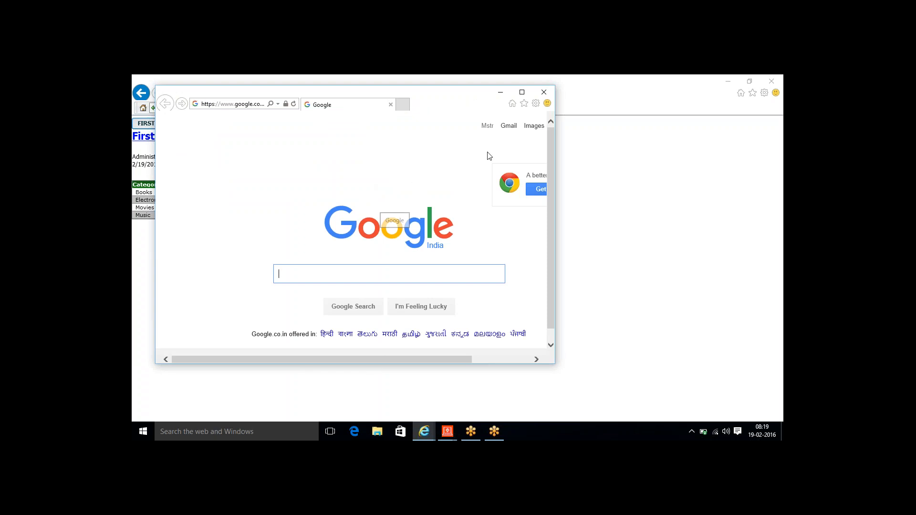
{"action": "left_click", "coordinate": [544, 93]}
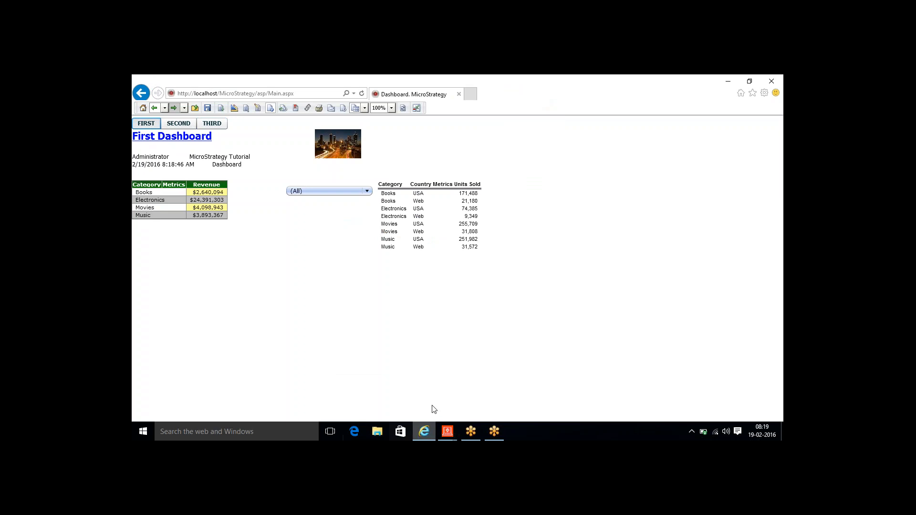
- Retarget the title link to run the Autostyle report from Public Objects > Reports > RT
{"action": "mouse_move", "coordinate": [449, 434]}
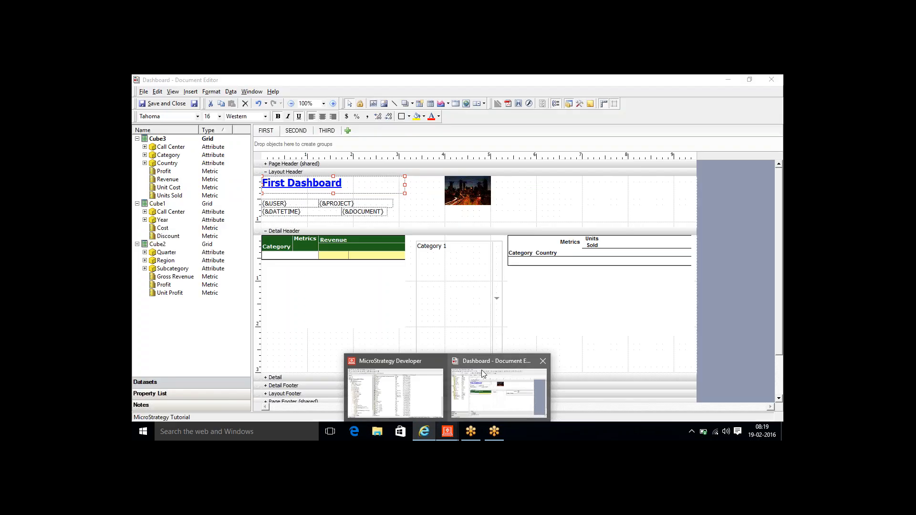
{"action": "left_click", "coordinate": [498, 396]}
{"action": "right_click", "coordinate": [311, 185]}
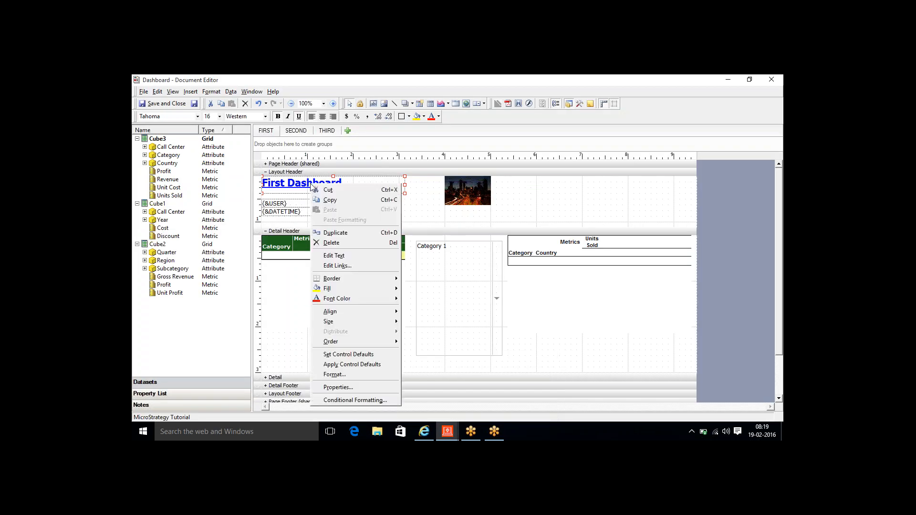
{"action": "left_click", "coordinate": [345, 263]}
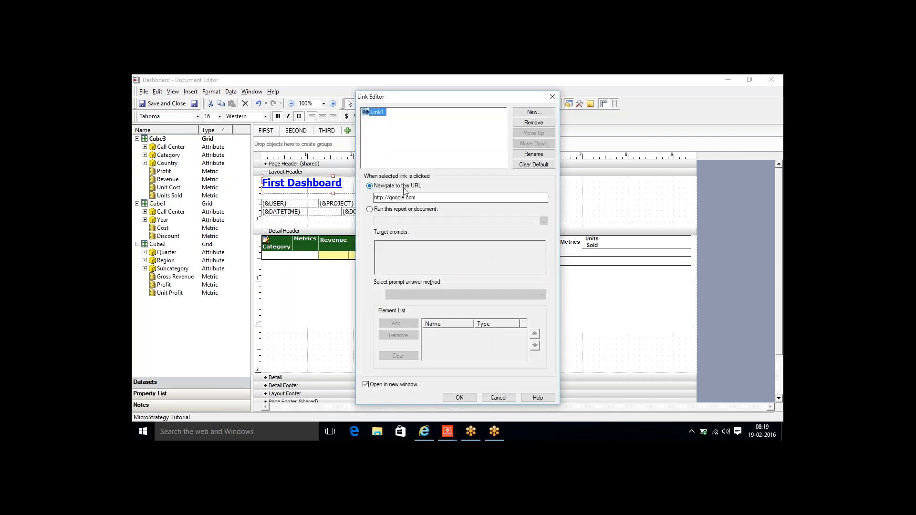
{"action": "left_click", "coordinate": [369, 209]}
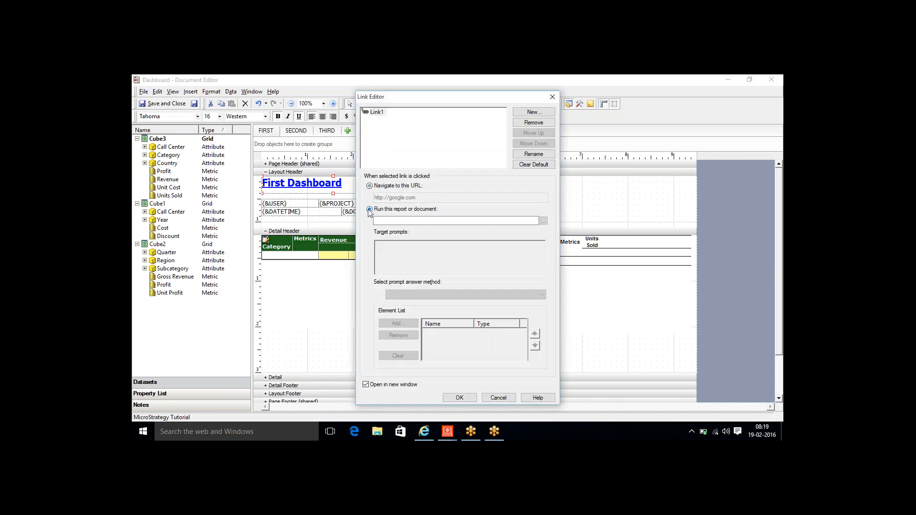
{"action": "left_click", "coordinate": [543, 220]}
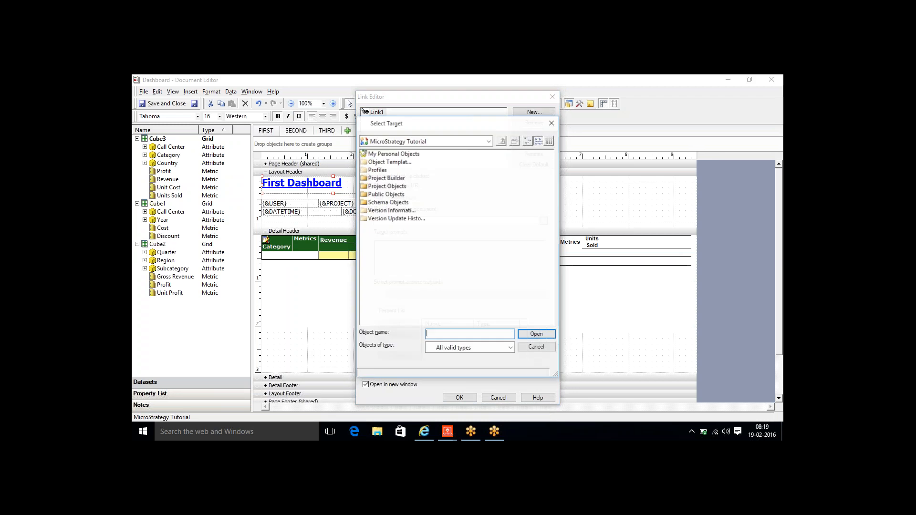
{"action": "double_click", "coordinate": [381, 194]}
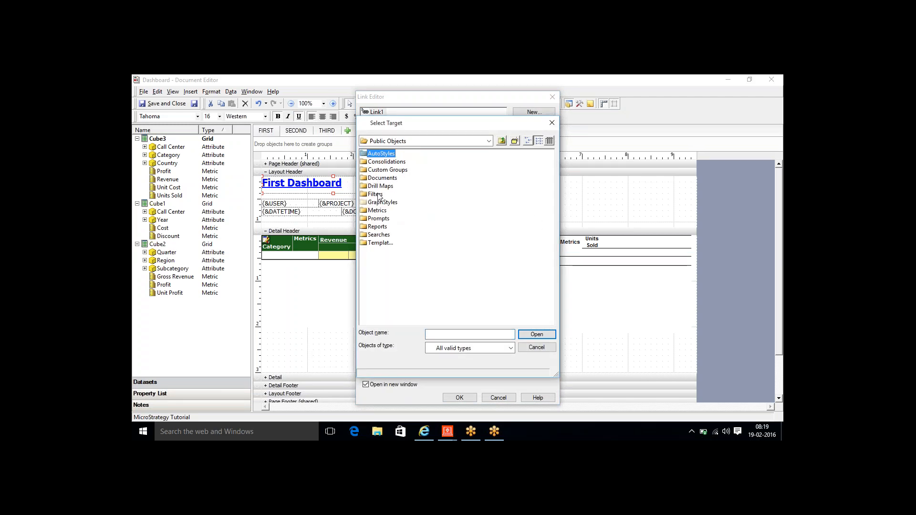
{"action": "double_click", "coordinate": [379, 228]}
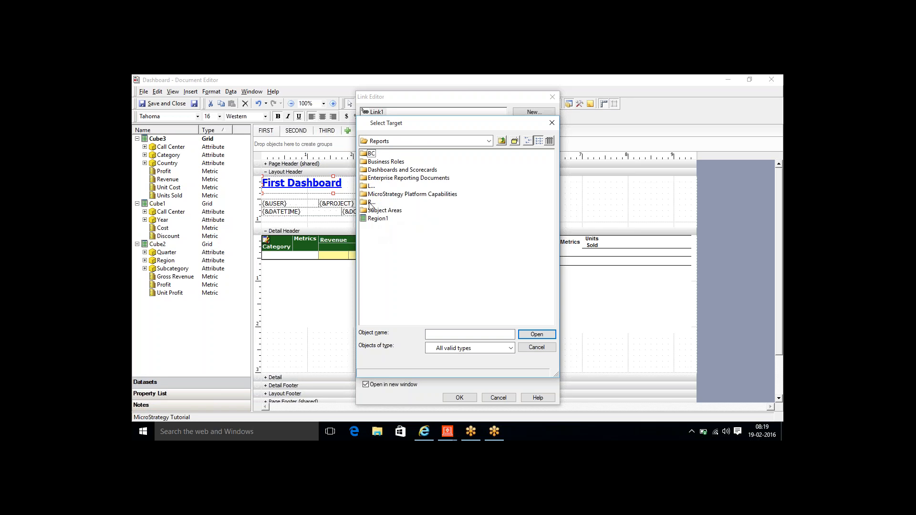
{"action": "double_click", "coordinate": [371, 203]}
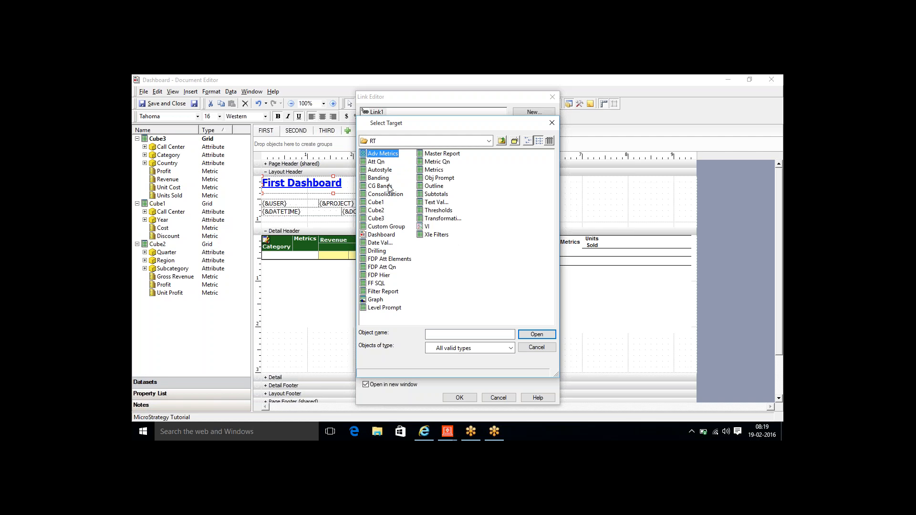
{"action": "left_click", "coordinate": [380, 171]}
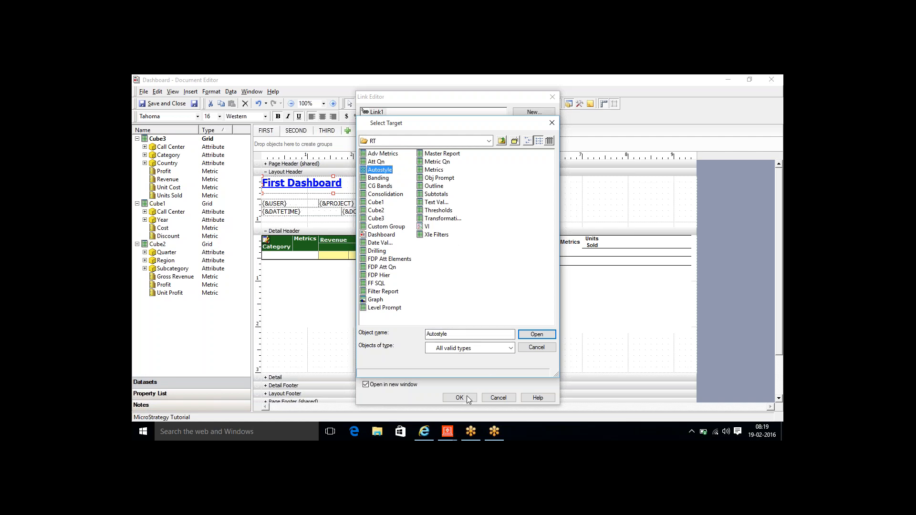
{"action": "left_click", "coordinate": [526, 337]}
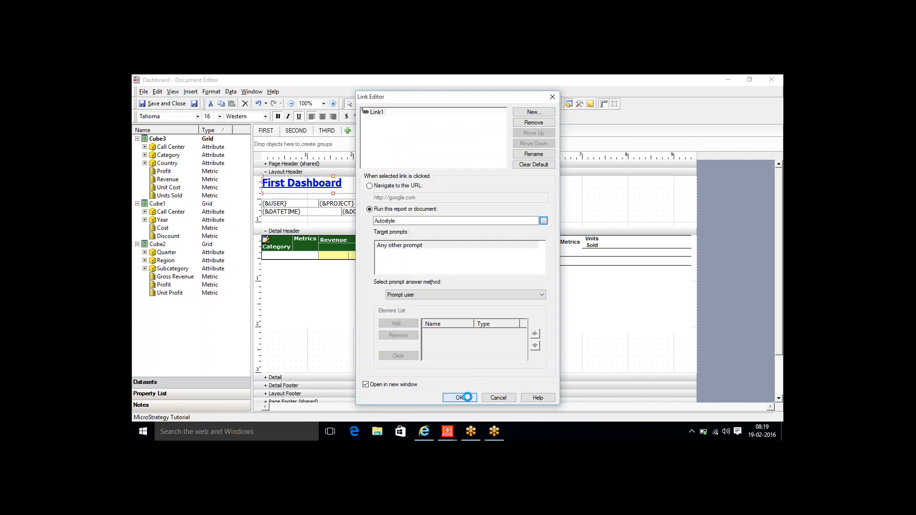
{"action": "left_click", "coordinate": [460, 397]}
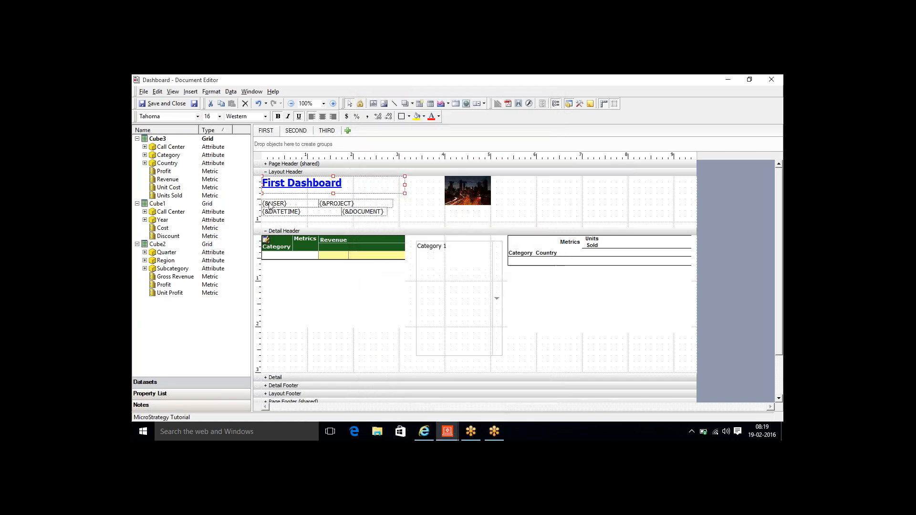
- Save the Dashboard, reload it in the browser, and follow the title link to Autostyle
{"action": "left_click", "coordinate": [195, 104]}
{"action": "left_click", "coordinate": [424, 431]}
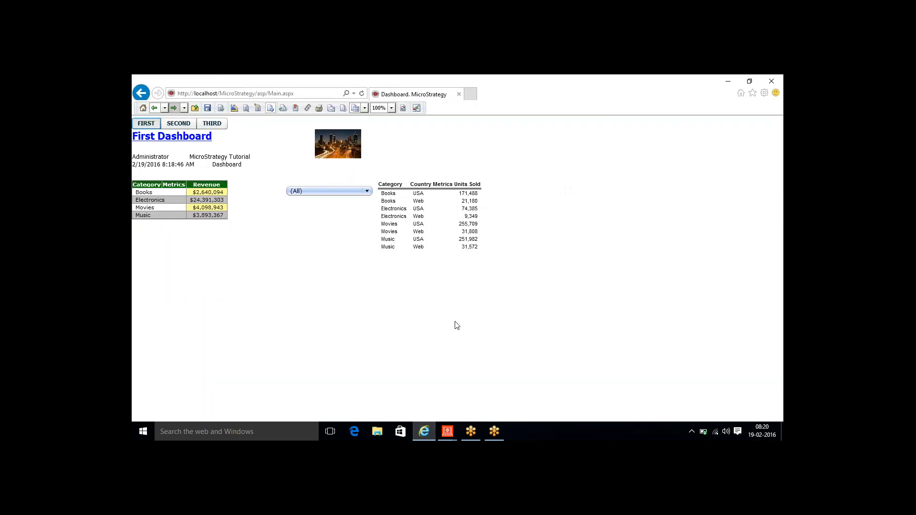
{"action": "left_click", "coordinate": [402, 108]}
{"action": "left_click", "coordinate": [176, 139]}
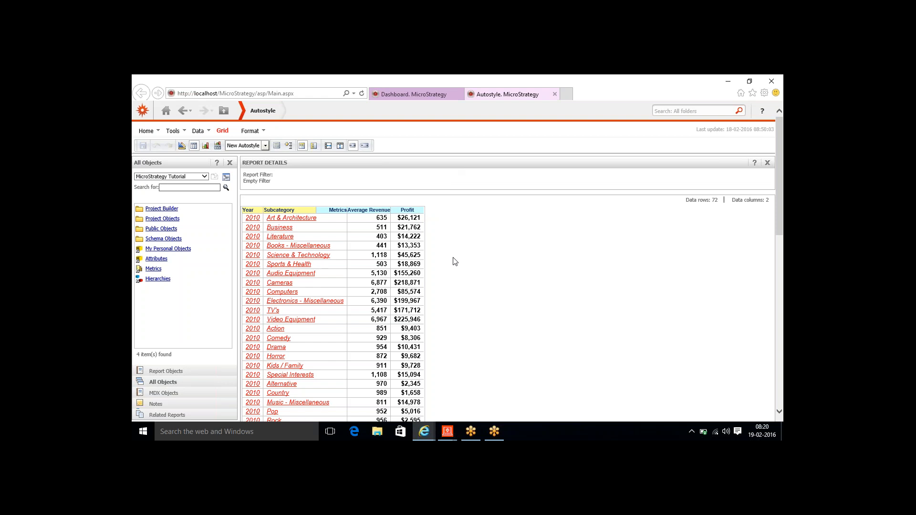
- Return from the Autostyle report tab to the Dashboard tab
{"action": "left_click", "coordinate": [442, 96]}
{"action": "mouse_move", "coordinate": [148, 192]}
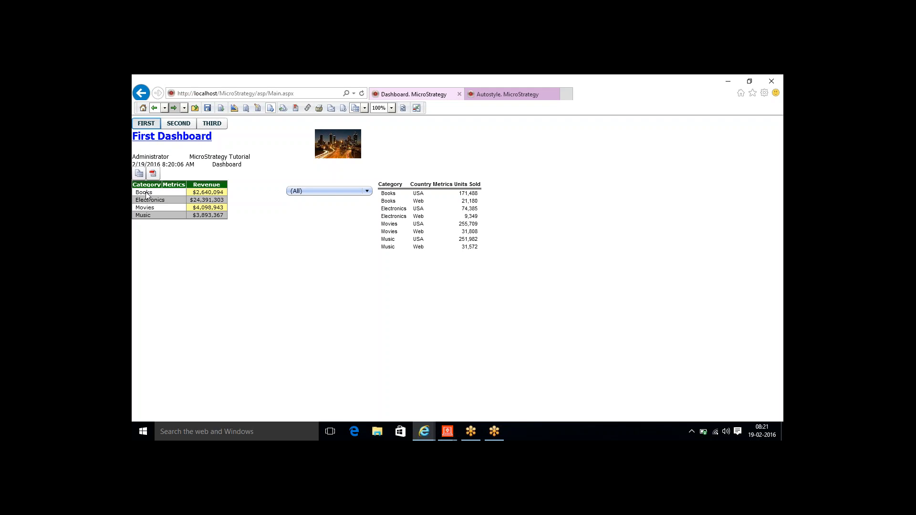
- Create a new Blank Report in the RT folder via New > Report
{"action": "mouse_move", "coordinate": [444, 435]}
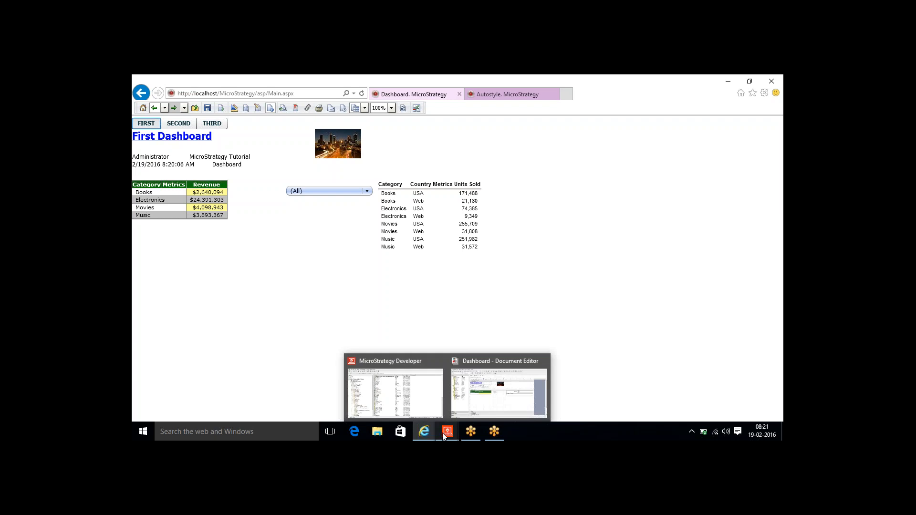
{"action": "left_click", "coordinate": [419, 397]}
{"action": "right_click", "coordinate": [433, 287]}
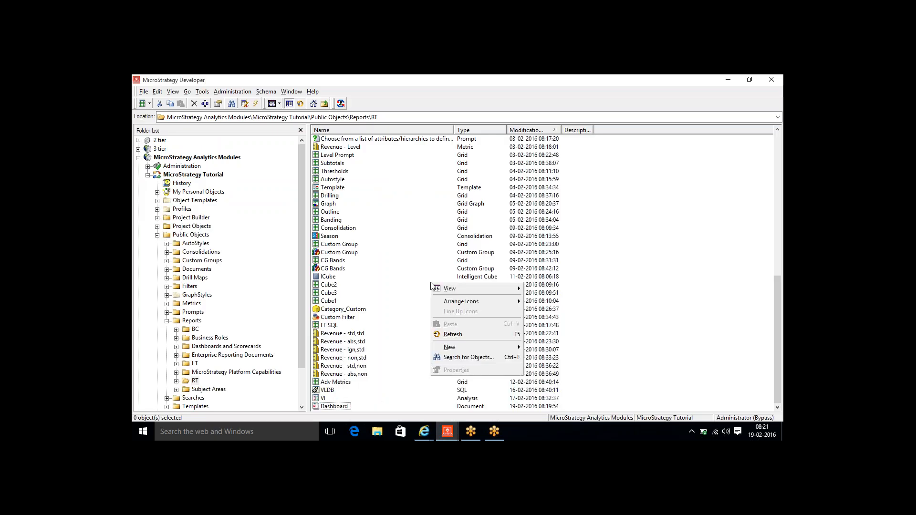
{"action": "mouse_move", "coordinate": [473, 347]}
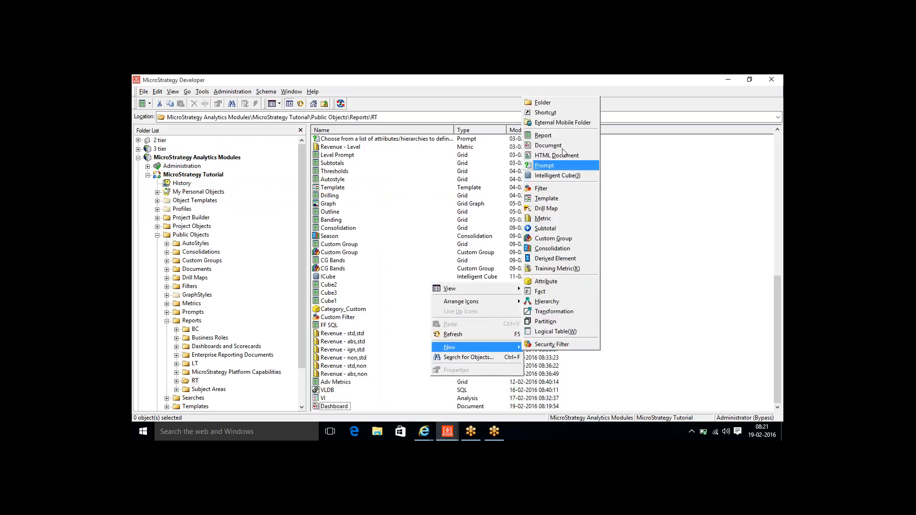
{"action": "left_click", "coordinate": [554, 135]}
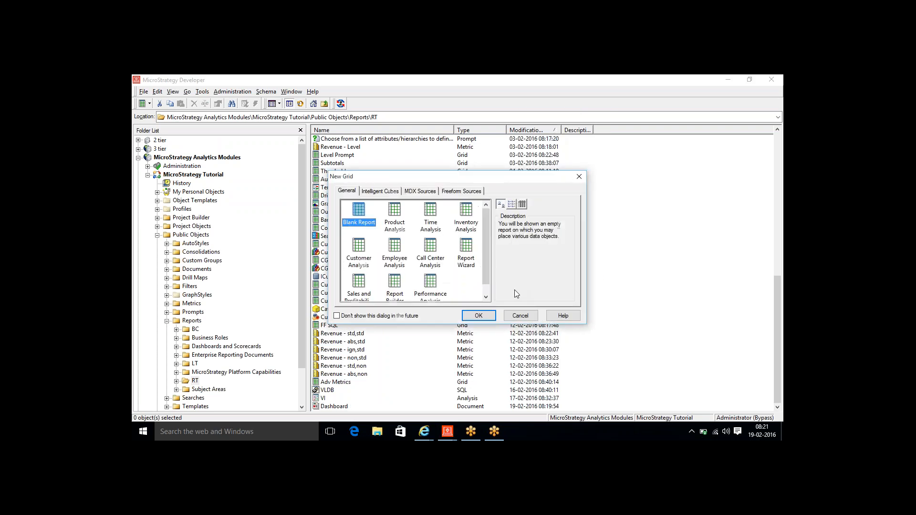
{"action": "left_click", "coordinate": [481, 316]}
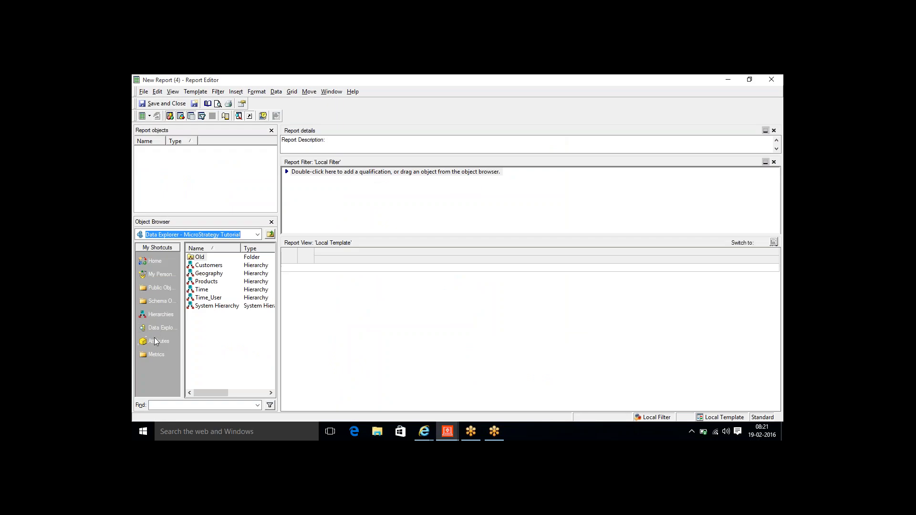
- Add the Category, Region and Year attributes to the report grid
{"action": "left_click", "coordinate": [154, 340]}
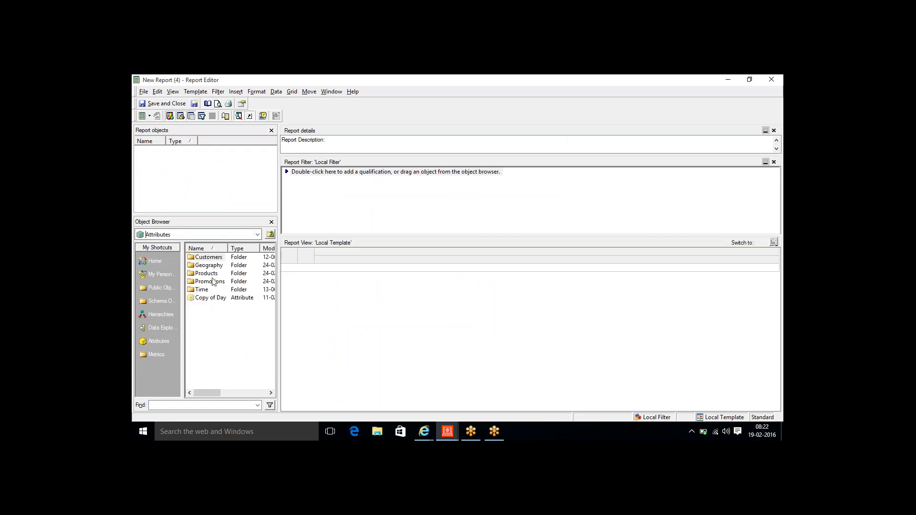
{"action": "double_click", "coordinate": [208, 274]}
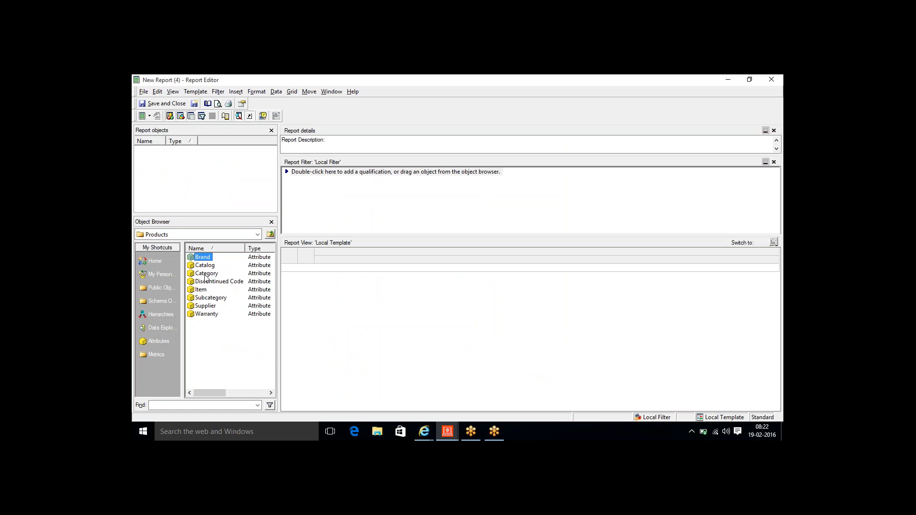
{"action": "double_click", "coordinate": [206, 274]}
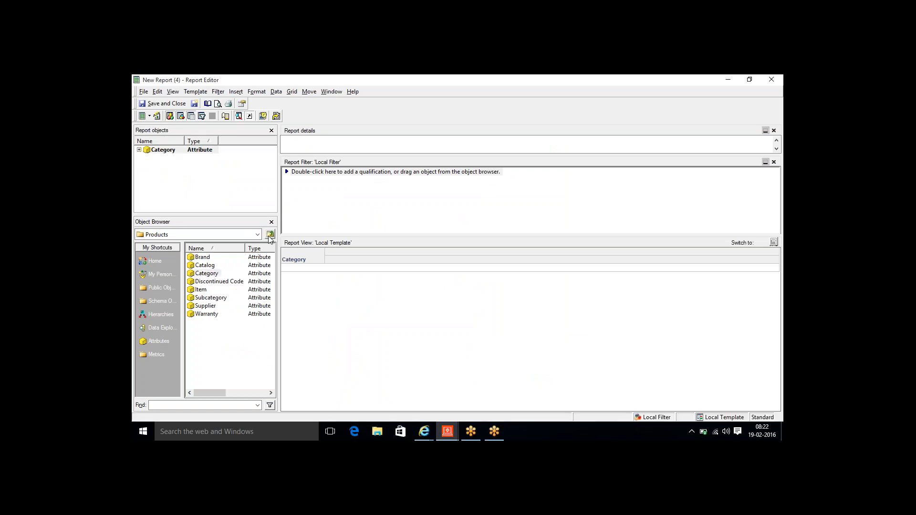
{"action": "left_click", "coordinate": [270, 235]}
{"action": "left_click", "coordinate": [206, 273]}
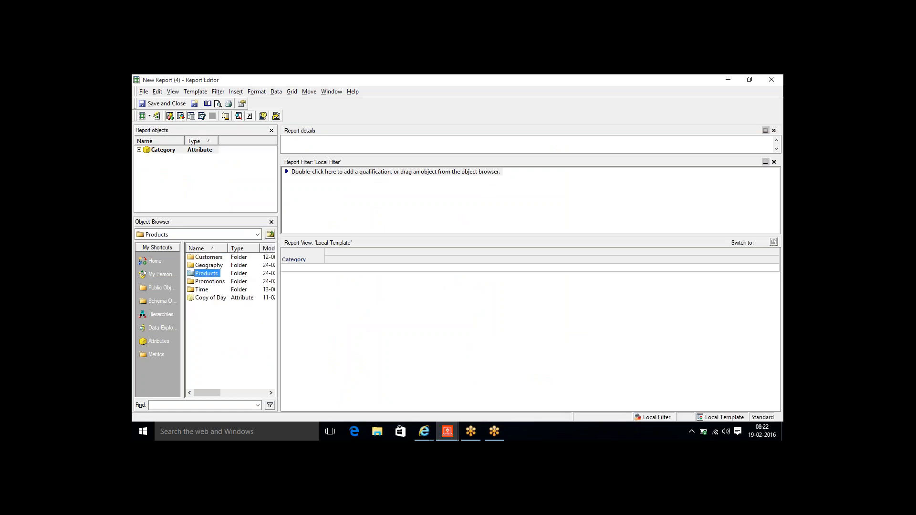
{"action": "double_click", "coordinate": [206, 274]}
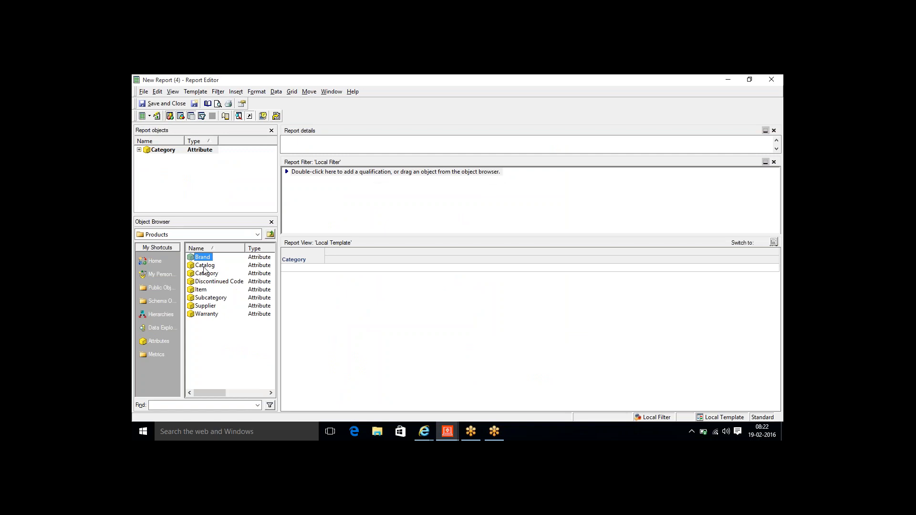
{"action": "left_click", "coordinate": [270, 234]}
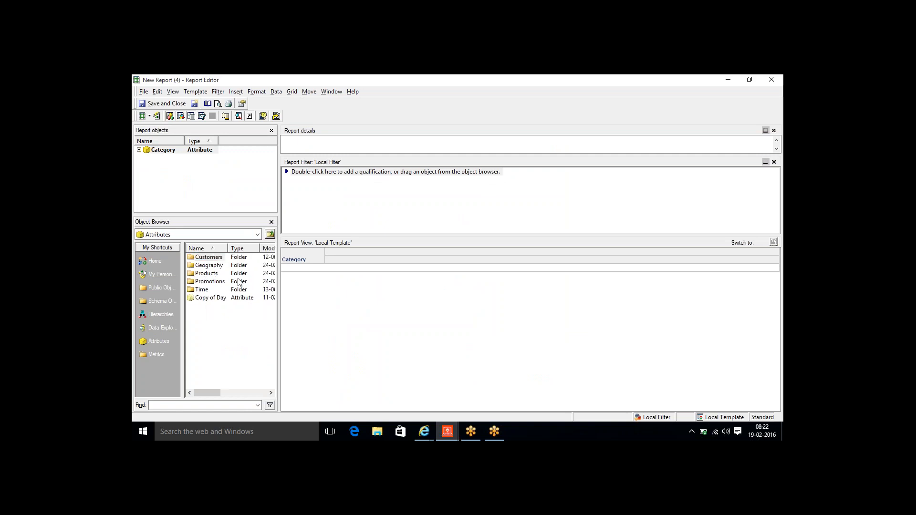
{"action": "double_click", "coordinate": [208, 266]}
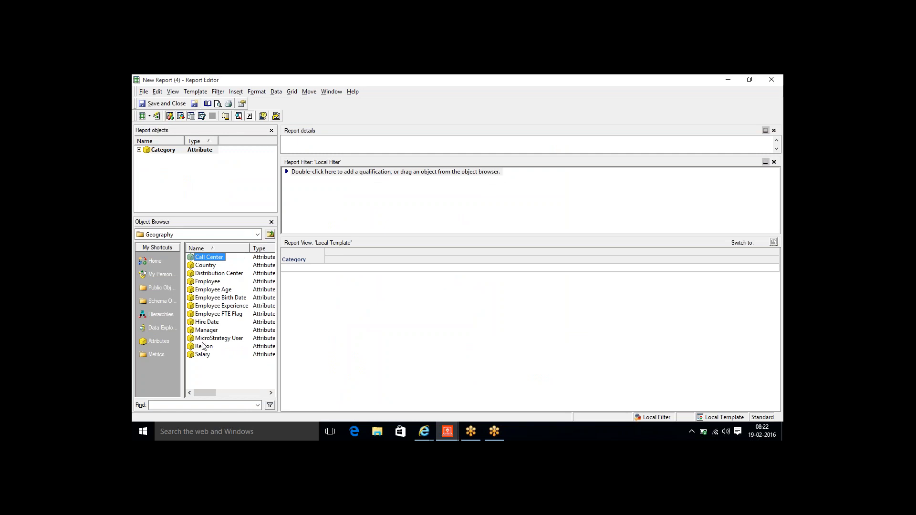
{"action": "double_click", "coordinate": [203, 346]}
{"action": "left_click", "coordinate": [270, 235]}
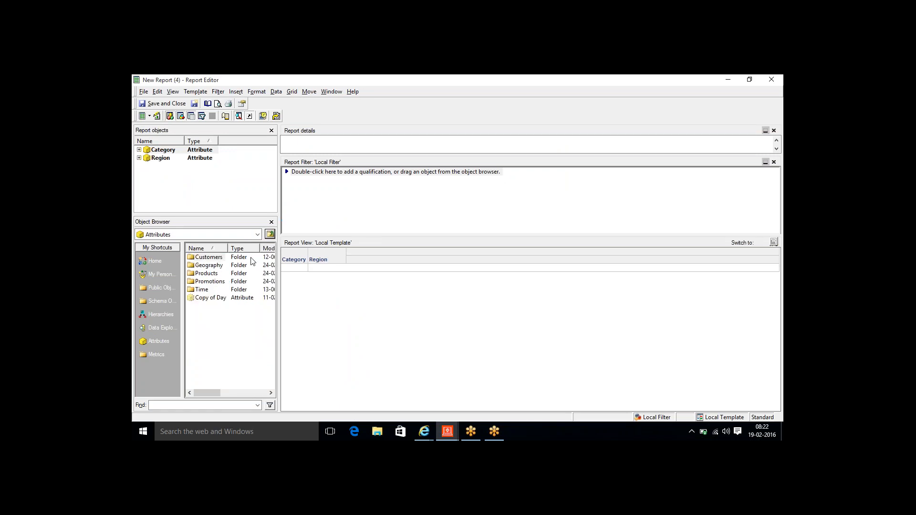
{"action": "double_click", "coordinate": [201, 289]}
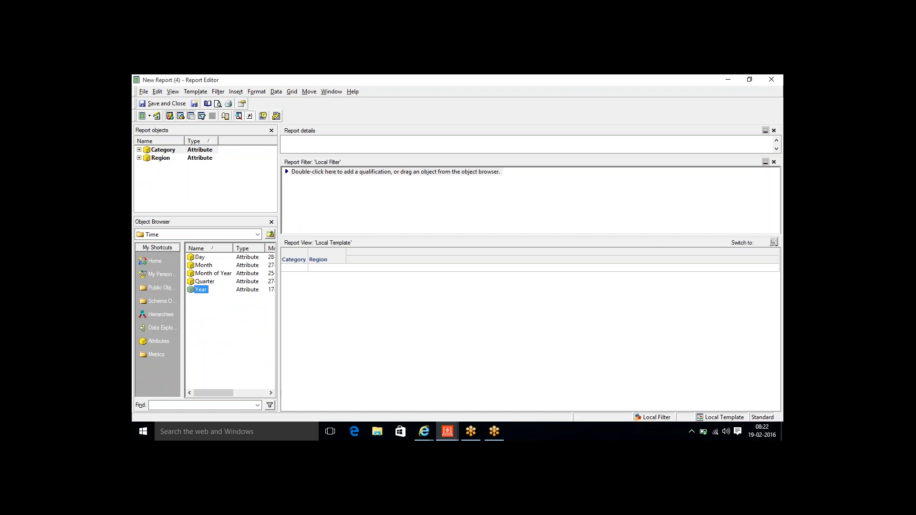
{"action": "double_click", "coordinate": [200, 289]}
- Add Average Revenue, Profit Margin and Revenue from Sales Metrics, and drag Category into the filter
{"action": "left_click", "coordinate": [156, 288]}
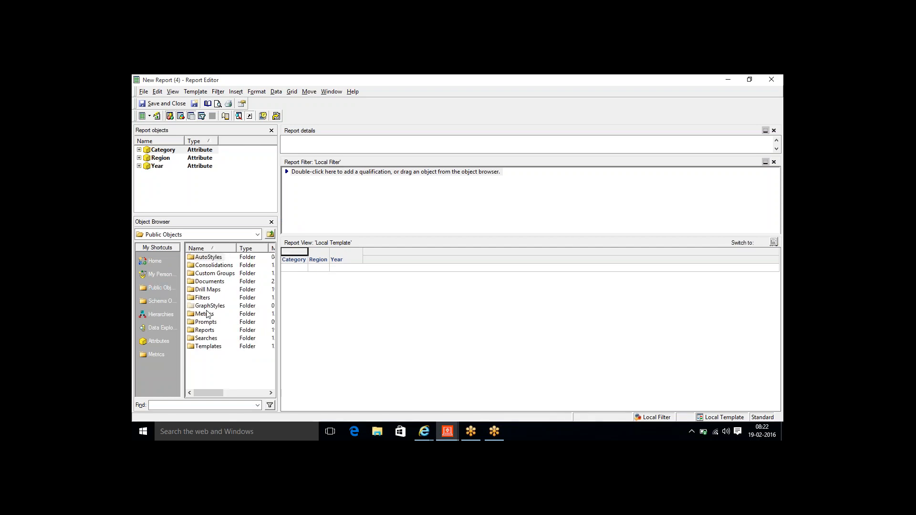
{"action": "double_click", "coordinate": [207, 314]}
{"action": "left_click", "coordinate": [208, 298]}
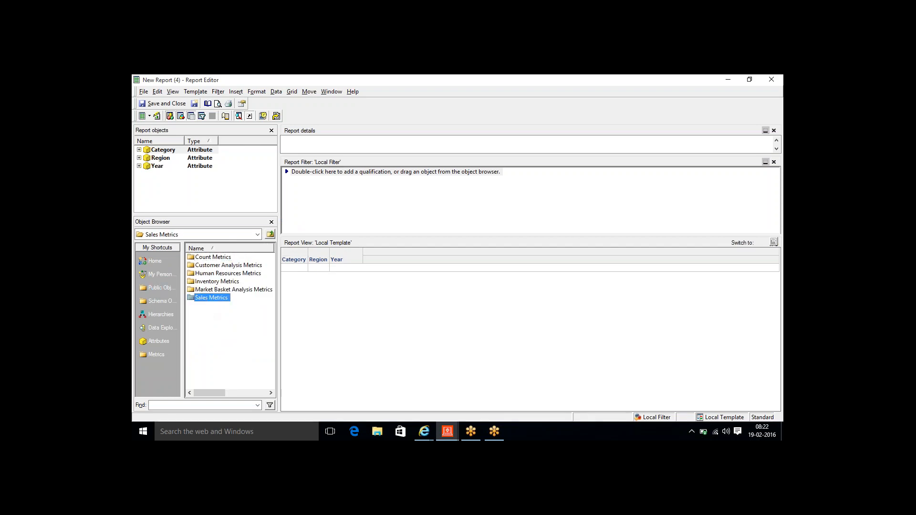
{"action": "double_click", "coordinate": [208, 314]}
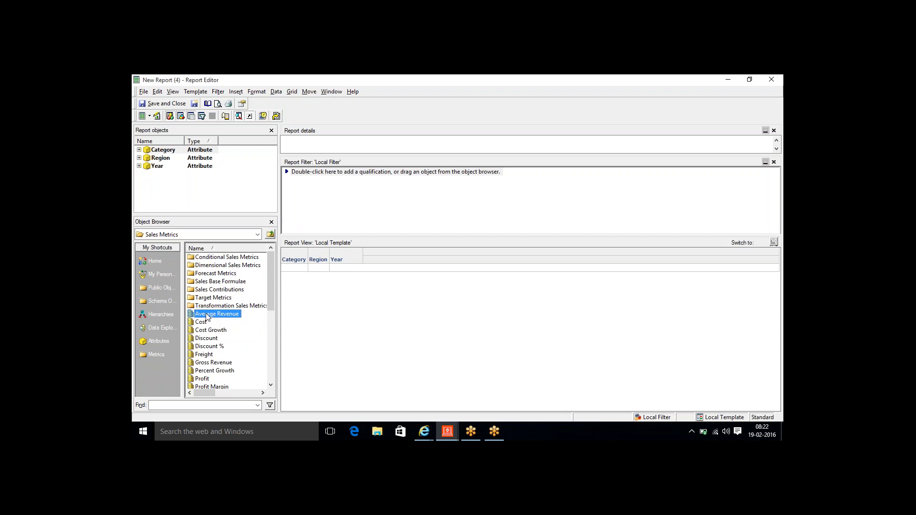
{"action": "double_click", "coordinate": [210, 387]}
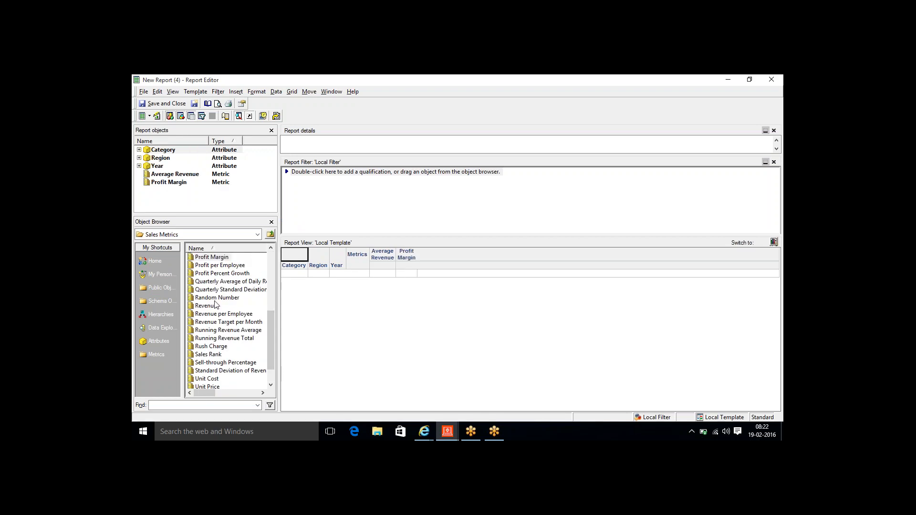
{"action": "double_click", "coordinate": [213, 308]}
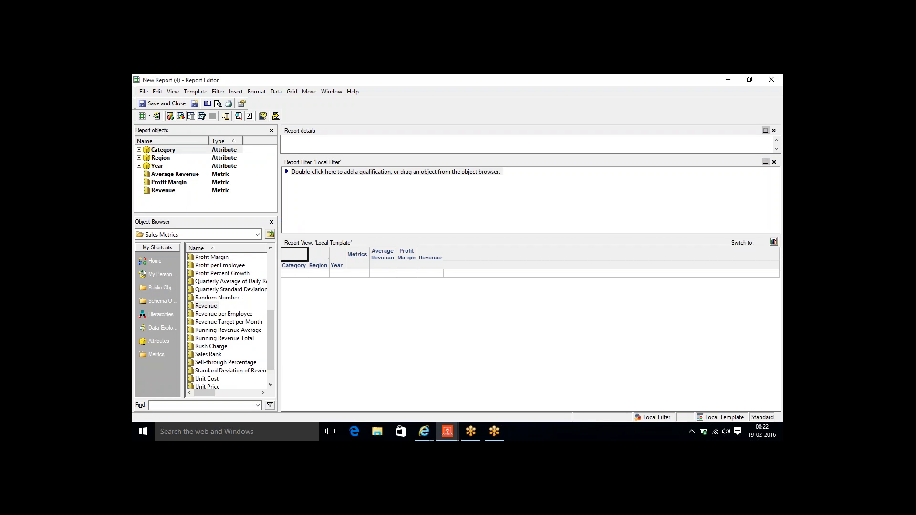
{"action": "left_click_drag", "start_coordinate": [162, 150], "coordinate": [375, 209]}
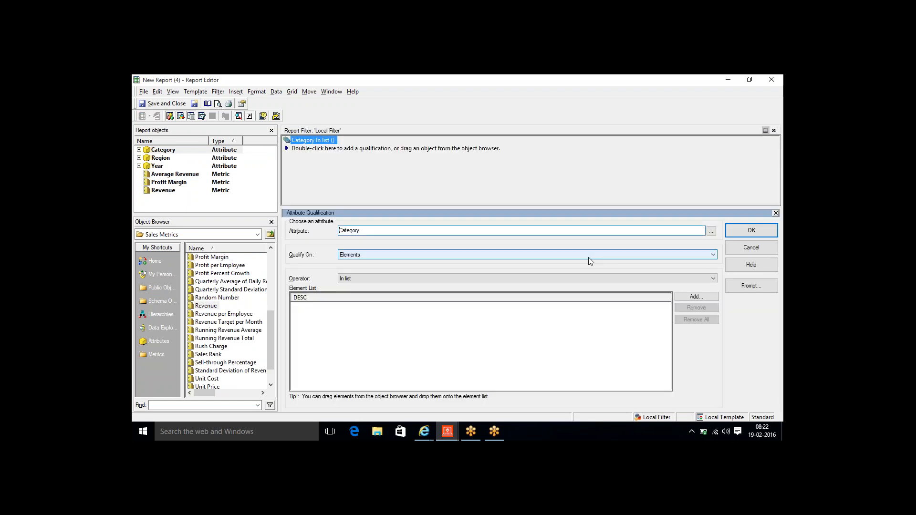
- Make the Category filter an Elements of Category prompt
{"action": "left_click", "coordinate": [741, 288]}
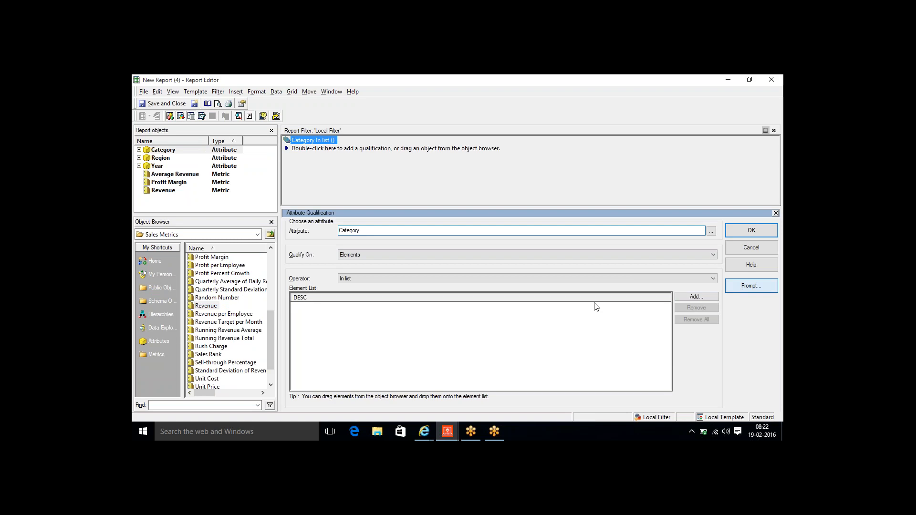
{"action": "left_click", "coordinate": [640, 402]}
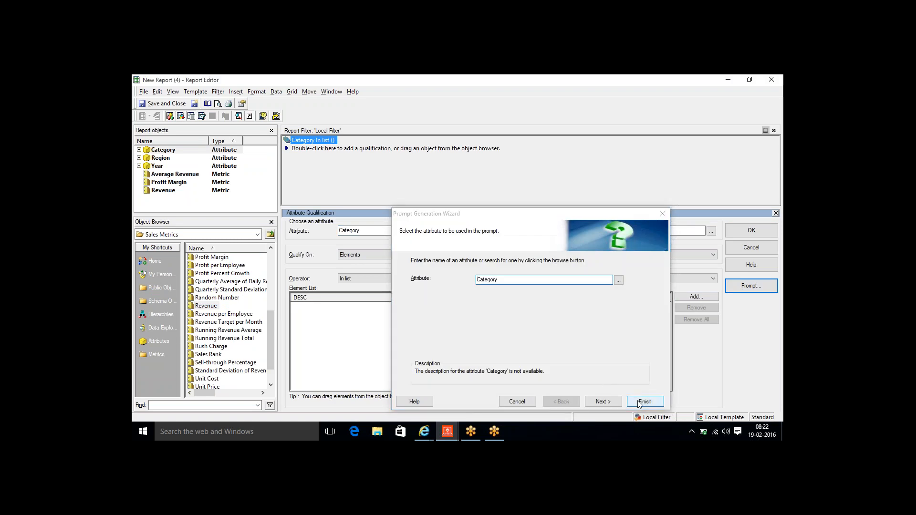
{"action": "left_click", "coordinate": [752, 233]}
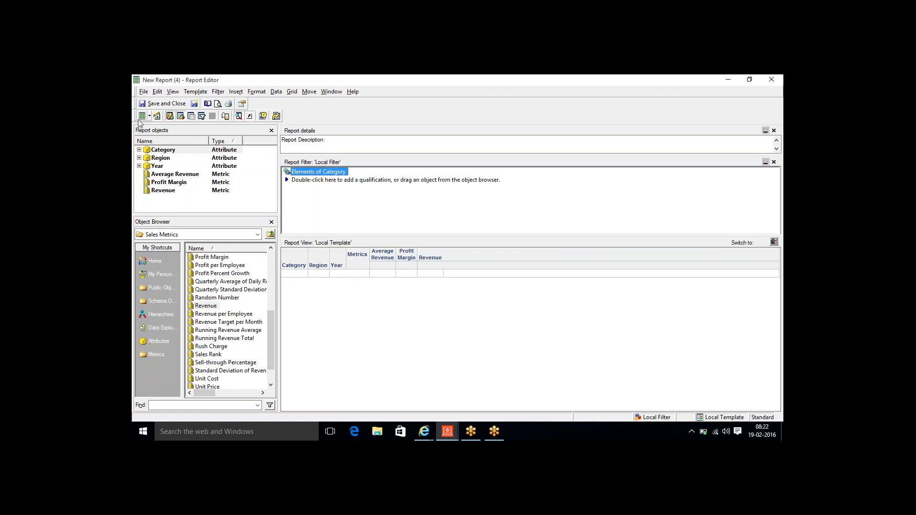
- Apply a Grid AutoStyle to the report
{"action": "left_click", "coordinate": [161, 103]}
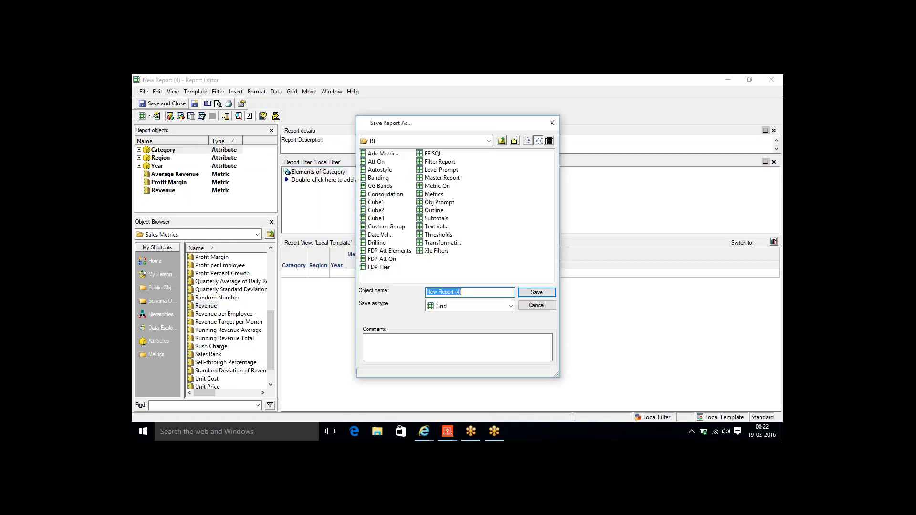
{"action": "key", "text": "Escape"}
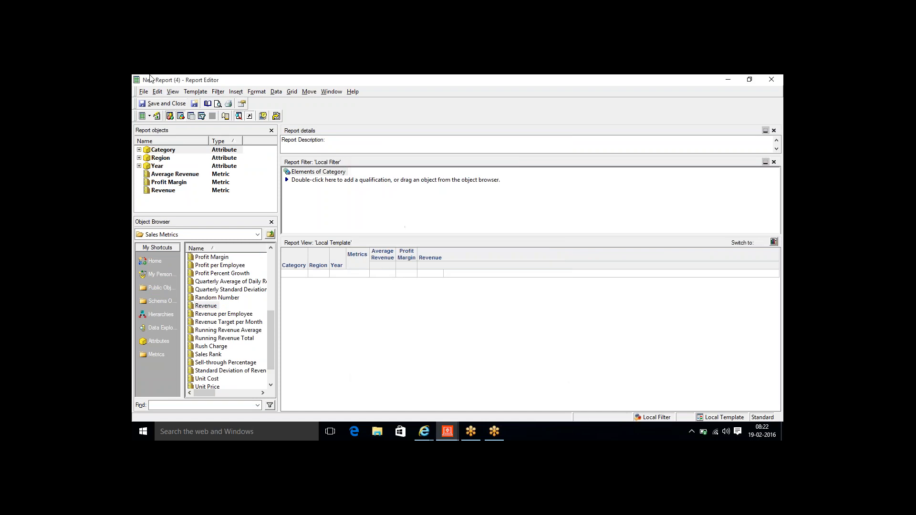
{"action": "left_click", "coordinate": [293, 94]}
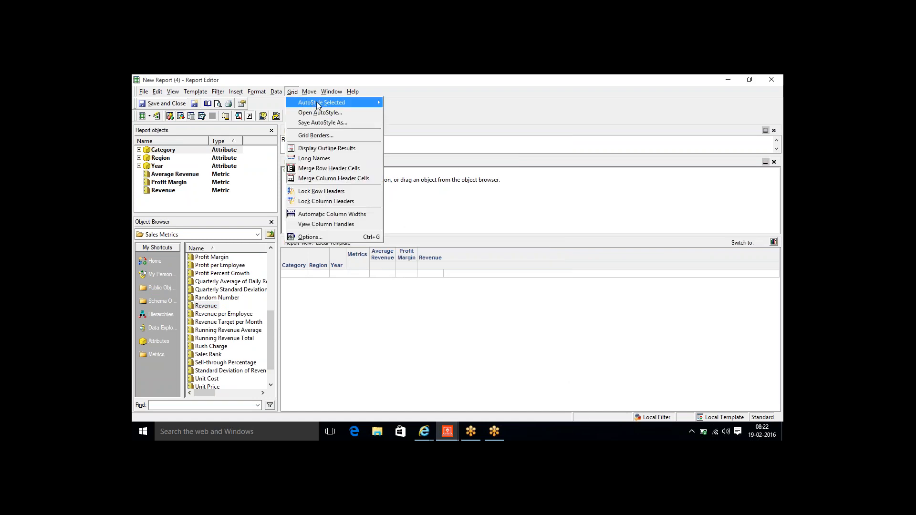
{"action": "mouse_move", "coordinate": [358, 103]}
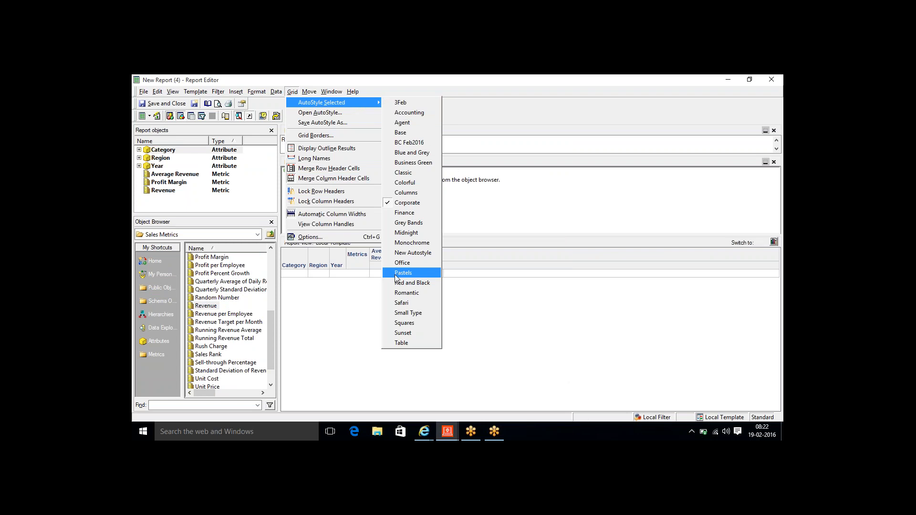
{"action": "left_click", "coordinate": [405, 338]}
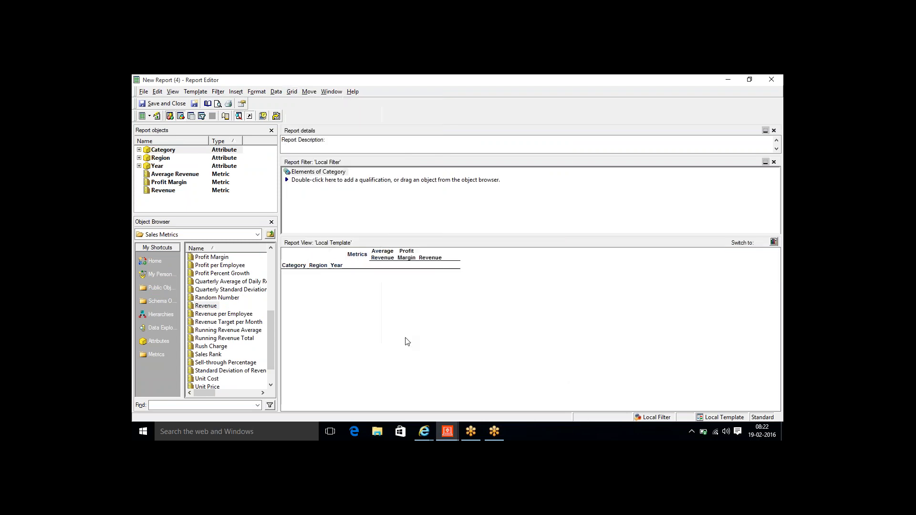
- Save and close the report as 'Linked Report'
{"action": "left_click", "coordinate": [165, 104]}
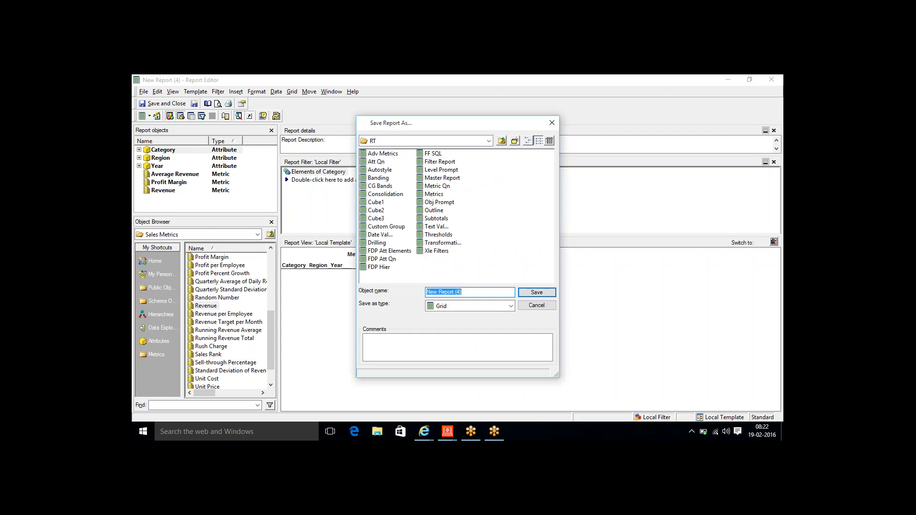
{"action": "type", "text": "Linked Rep"}
{"action": "key", "text": "Return"}
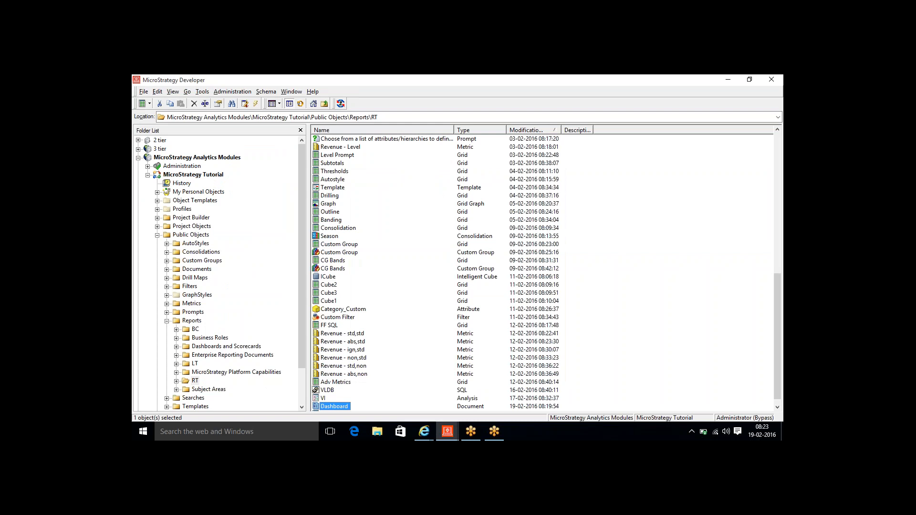
- Back in the Dashboard editor, edit the grid and open the Category header's context menu
{"action": "mouse_move", "coordinate": [448, 432]}
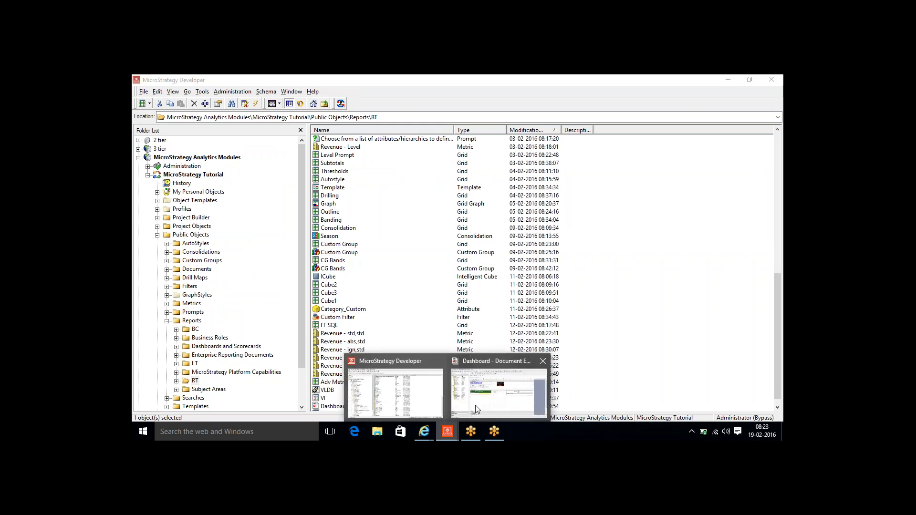
{"action": "left_click", "coordinate": [492, 392]}
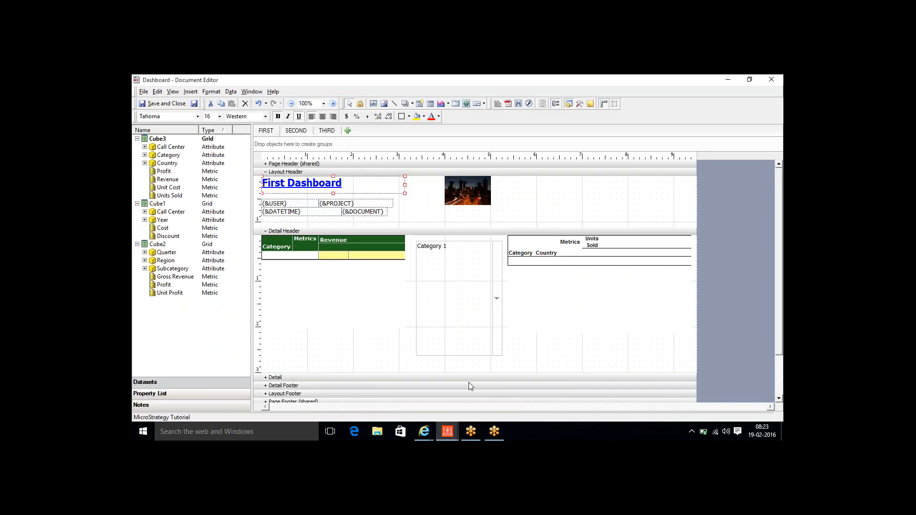
{"action": "left_click", "coordinate": [266, 244]}
{"action": "double_click", "coordinate": [266, 243]}
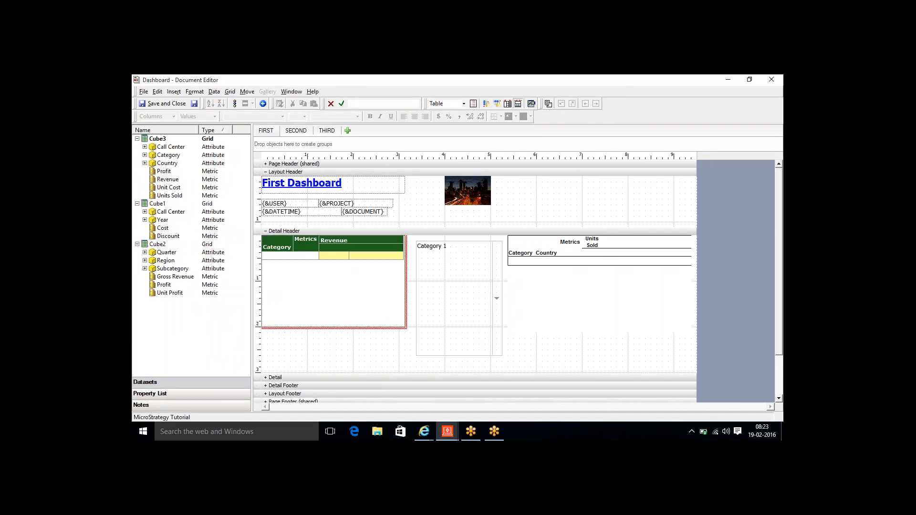
{"action": "left_click", "coordinate": [277, 247]}
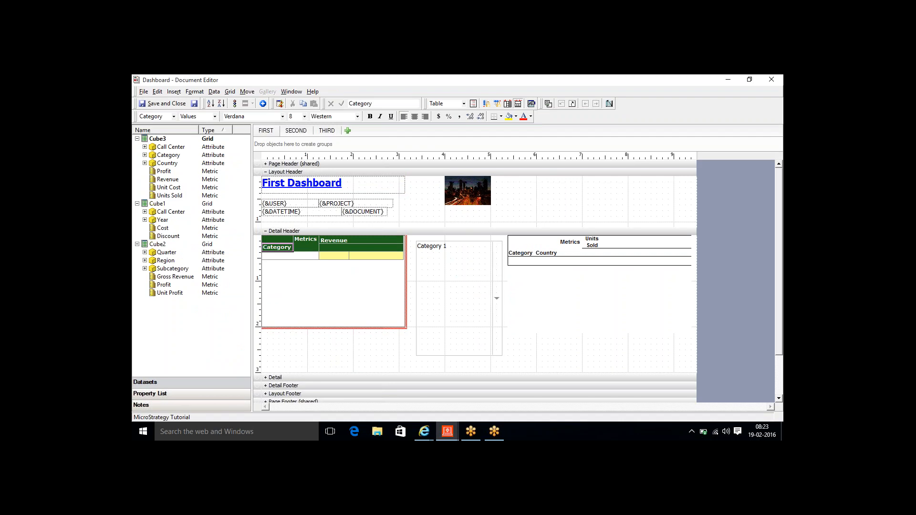
{"action": "right_click", "coordinate": [276, 247]}
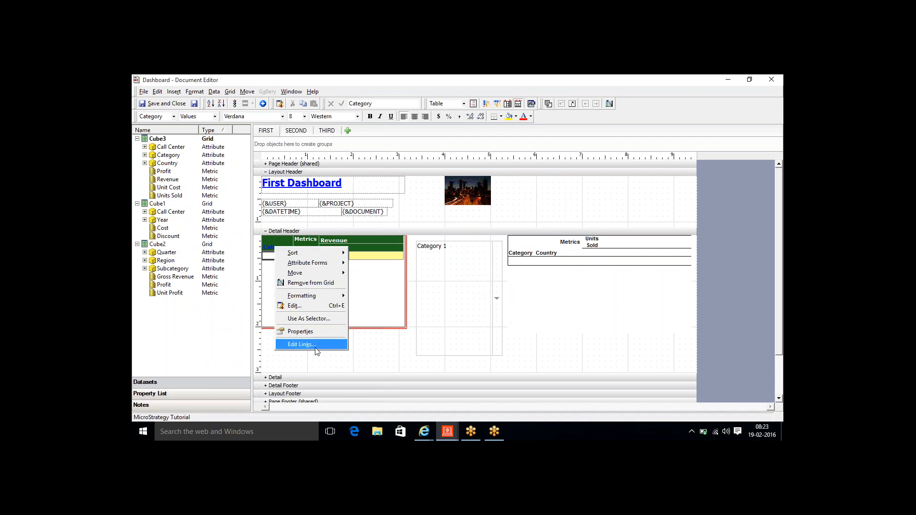
- In Edit Links for Category, choose Public Objects > Reports > RT > Linked Report as the target
{"action": "left_click", "coordinate": [302, 345]}
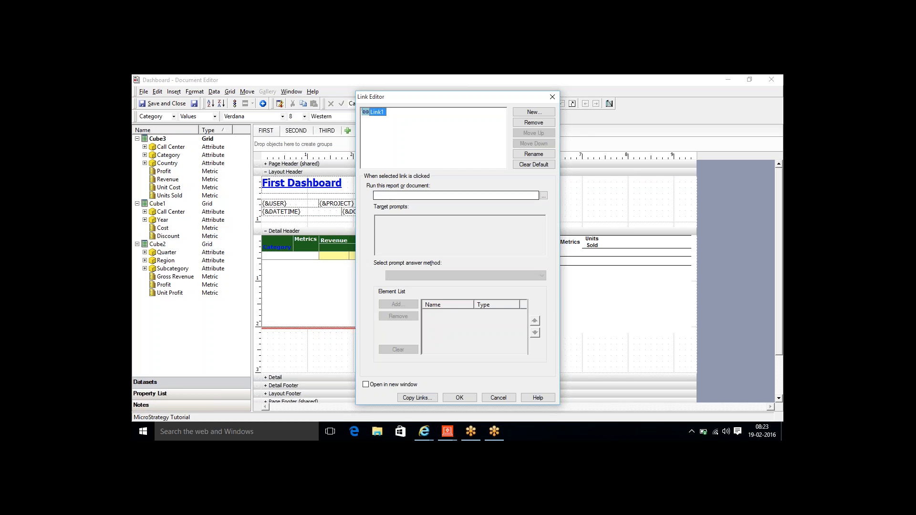
{"action": "left_click", "coordinate": [402, 194]}
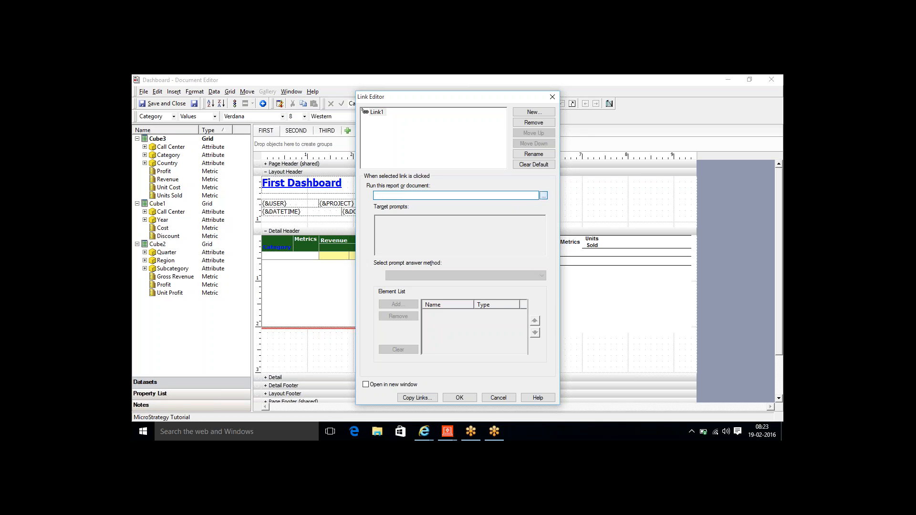
{"action": "left_click", "coordinate": [544, 196]}
{"action": "double_click", "coordinate": [394, 195]}
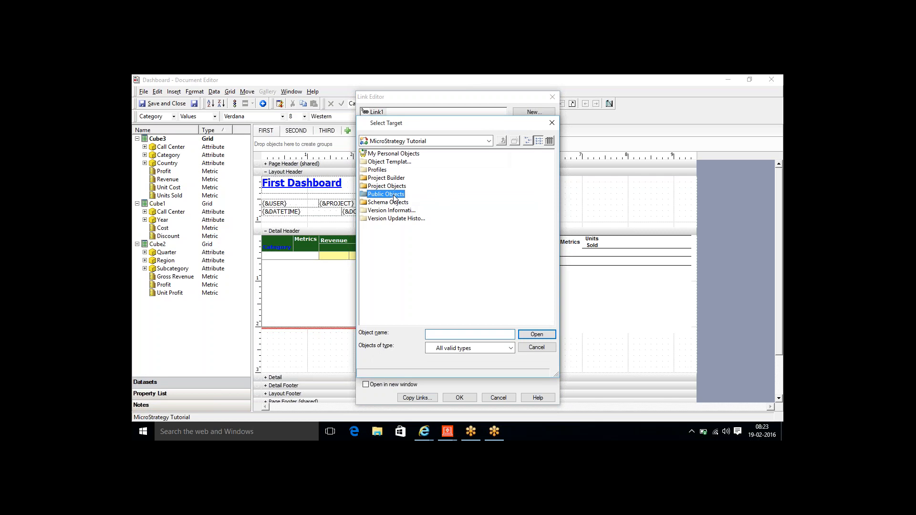
{"action": "double_click", "coordinate": [383, 228]}
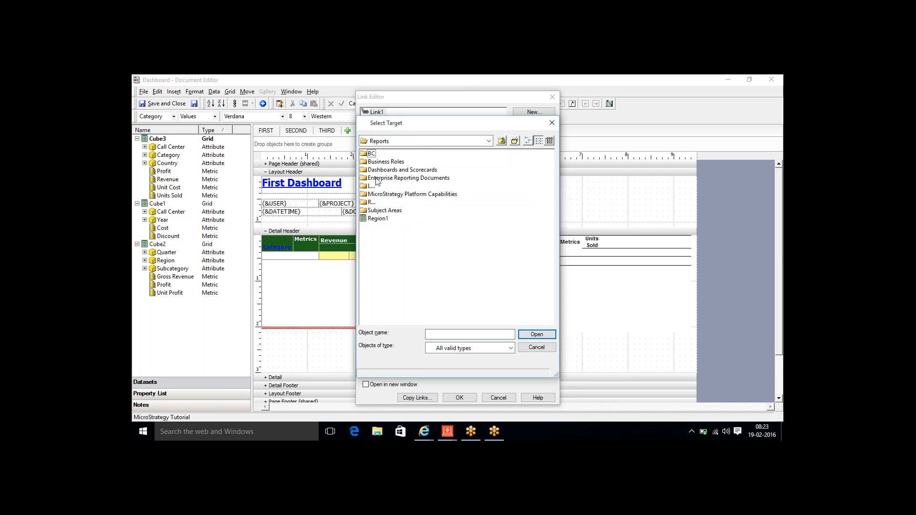
{"action": "double_click", "coordinate": [375, 203]}
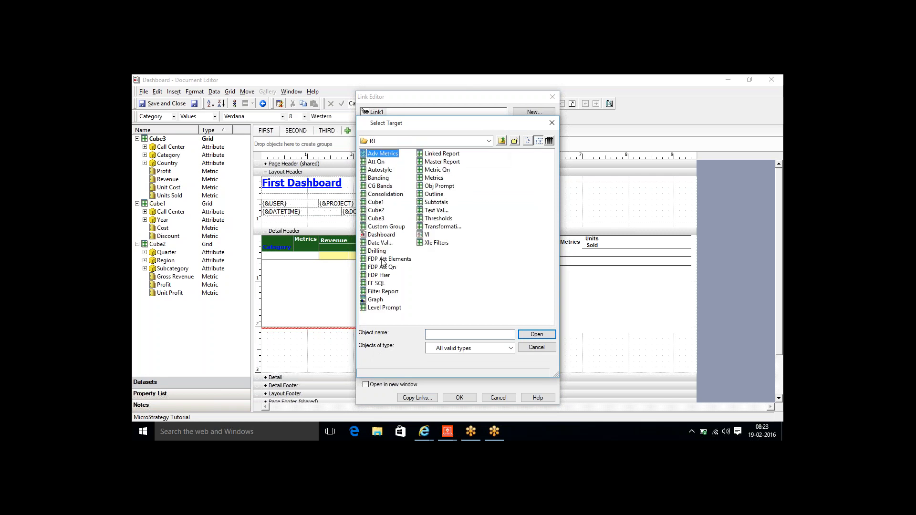
{"action": "double_click", "coordinate": [443, 155]}
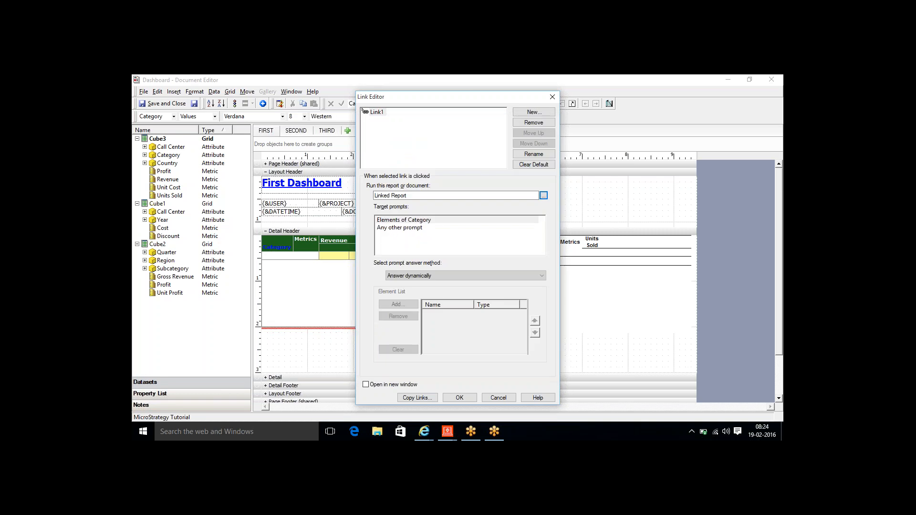
- Keep Elements of Category answered dynamically, enable Open in new window, and save the link
{"action": "left_click", "coordinate": [406, 219]}
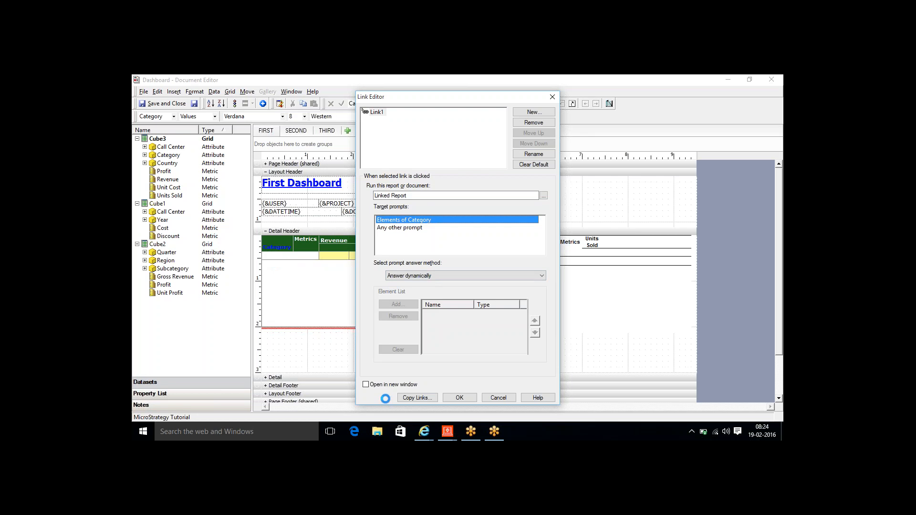
{"action": "left_click", "coordinate": [366, 385]}
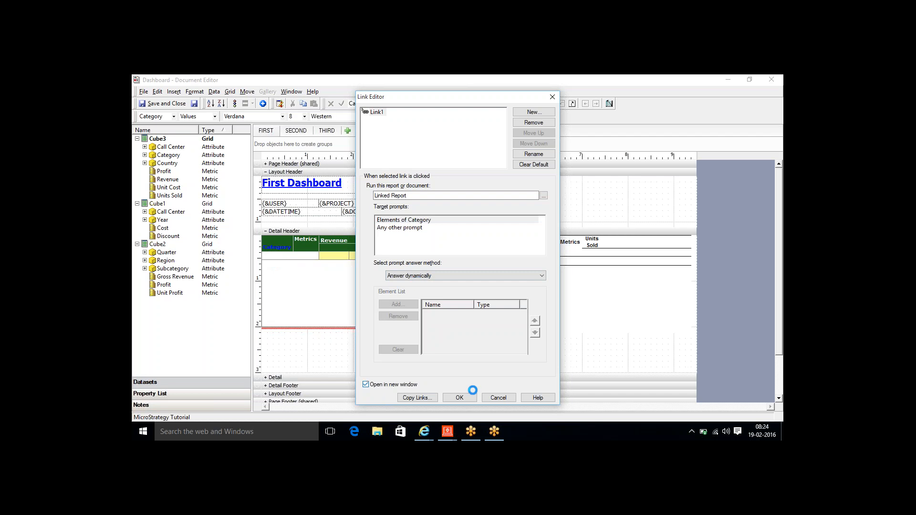
{"action": "left_click", "coordinate": [464, 397]}
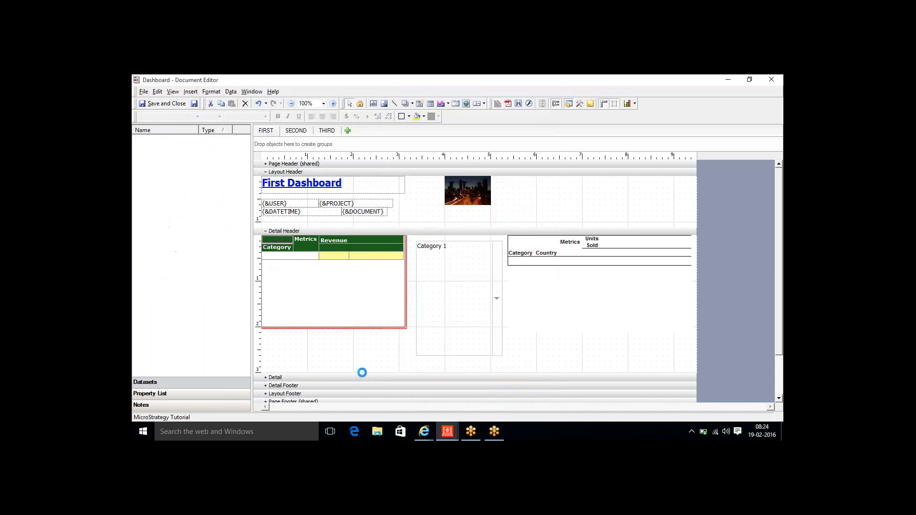
- In the browser, detach the Autostyle report tab into its own window and close it
{"action": "left_click", "coordinate": [425, 428]}
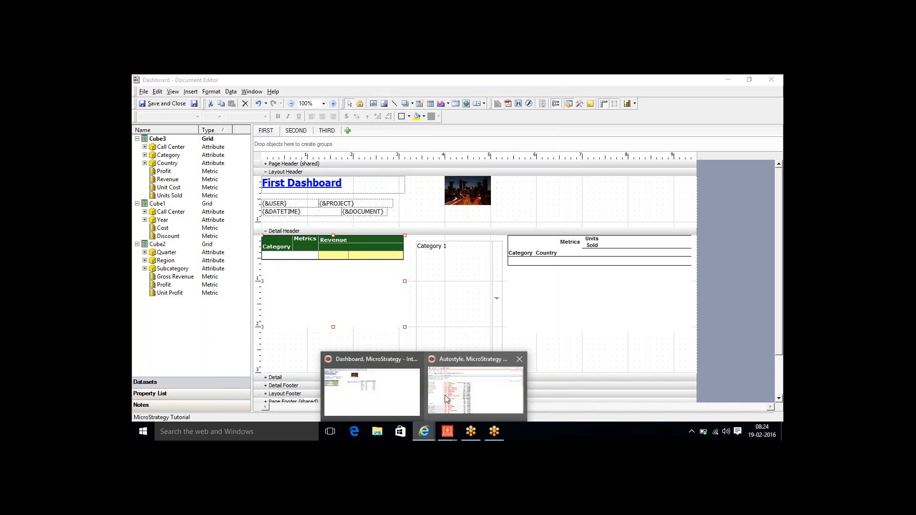
{"action": "left_click", "coordinate": [444, 395]}
{"action": "left_click", "coordinate": [412, 94]}
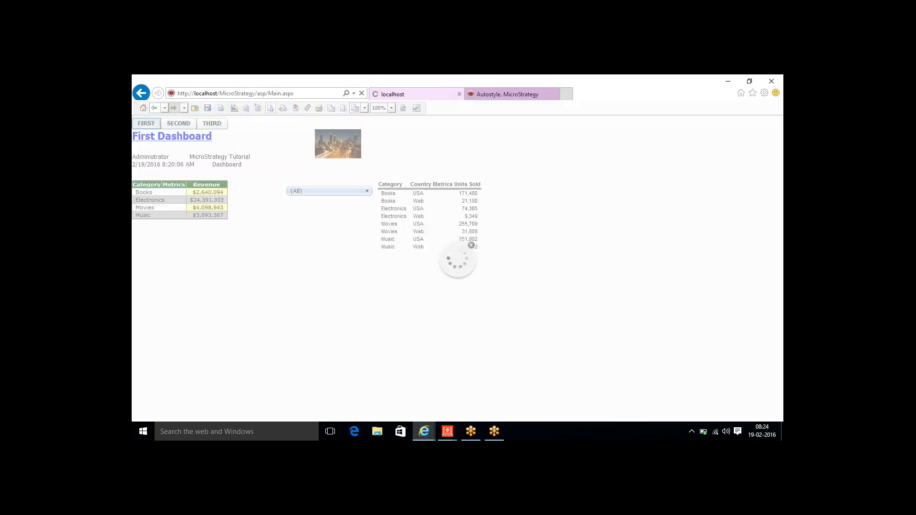
{"action": "left_click", "coordinate": [514, 94]}
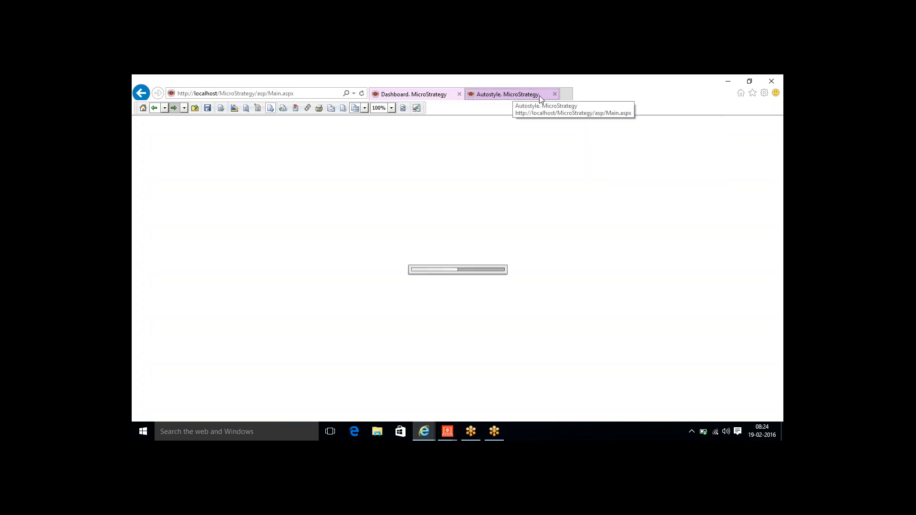
{"action": "left_click_drag", "start_coordinate": [538, 96], "coordinate": [551, 119]}
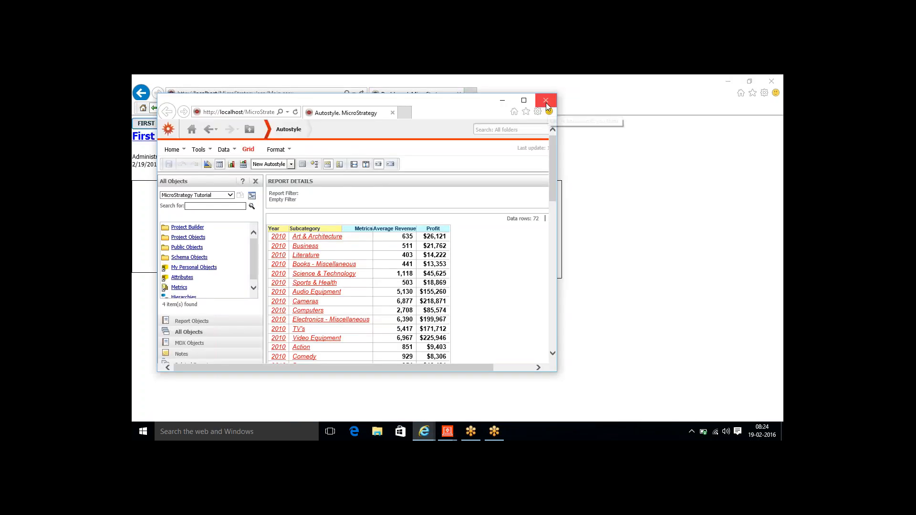
{"action": "left_click", "coordinate": [545, 99]}
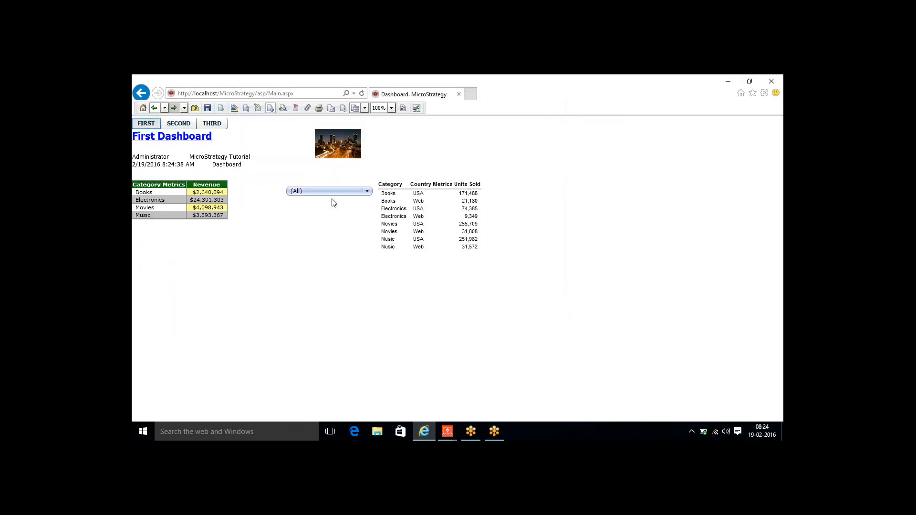
- Open the Books linked report from the dashboard grid, hide its prompt details, and return to the dashboard
{"action": "left_click", "coordinate": [142, 196]}
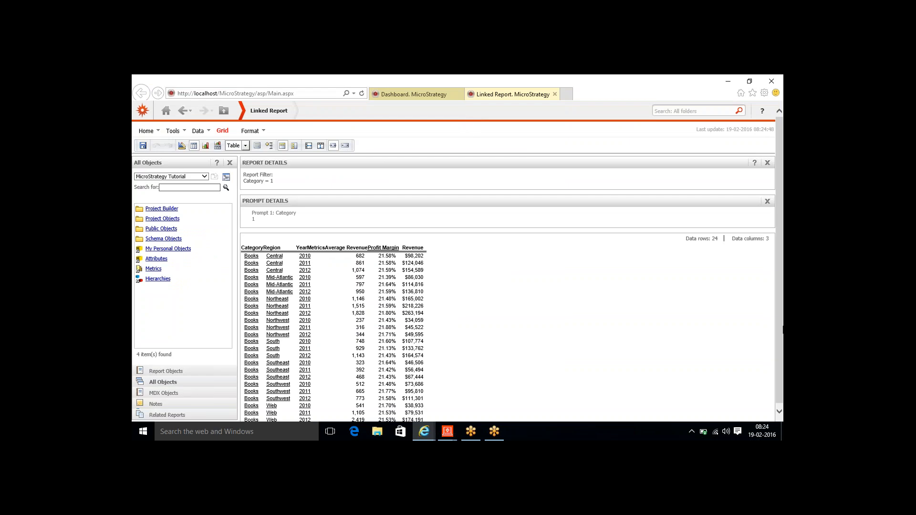
{"action": "scroll", "coordinate": [780, 330], "scroll_direction": "down", "scroll_amount": 1}
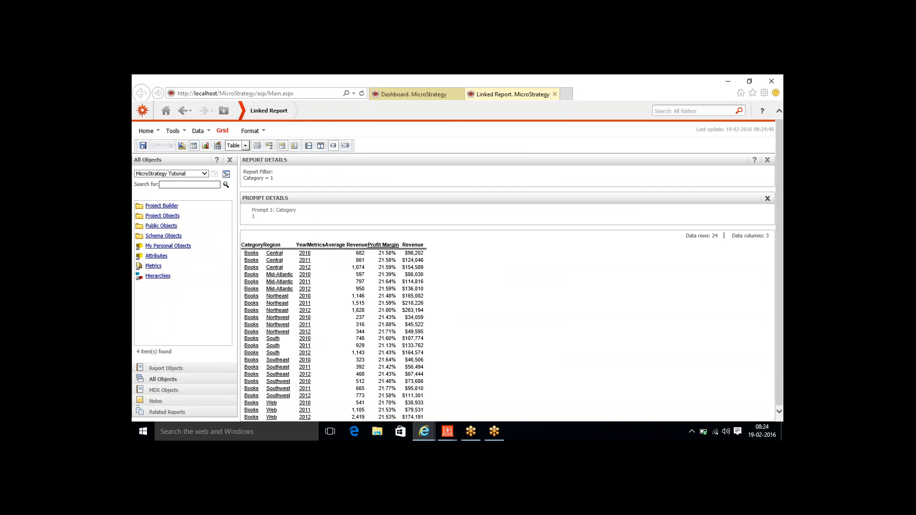
{"action": "left_click", "coordinate": [767, 198]}
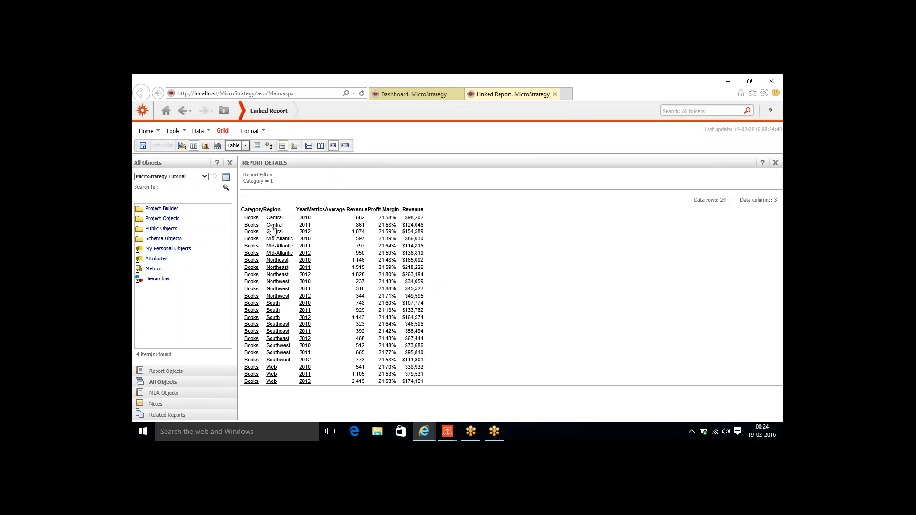
{"action": "left_click", "coordinate": [401, 95]}
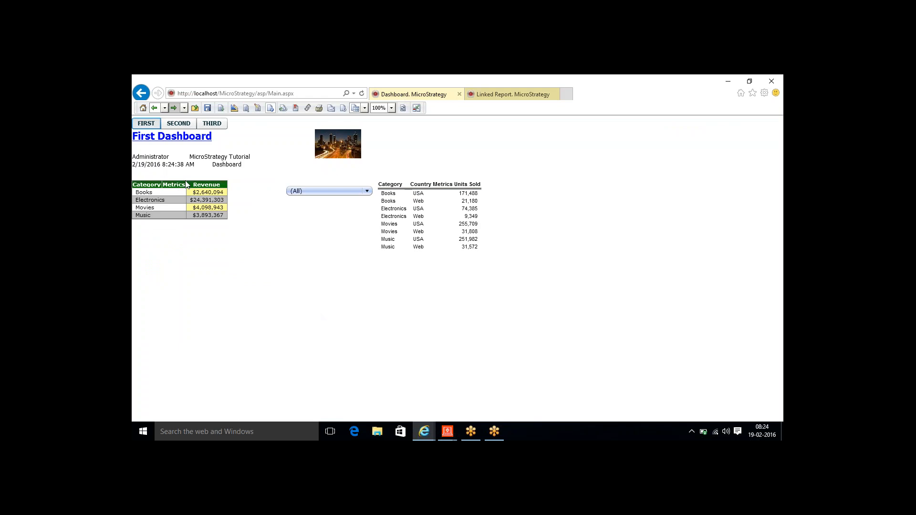
- Open the Movies linked report, hide its prompt details, and flip between the dashboard and the Books report
{"action": "left_click", "coordinate": [146, 209]}
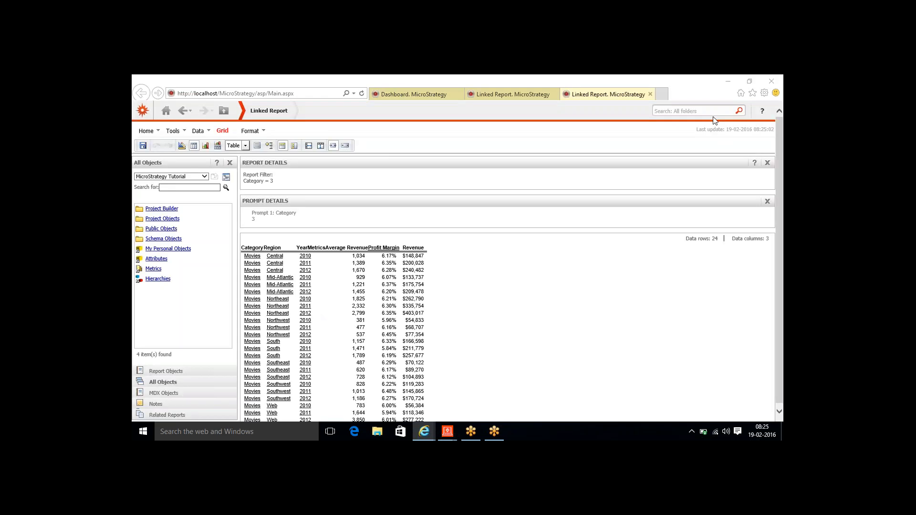
{"action": "left_click", "coordinate": [767, 202]}
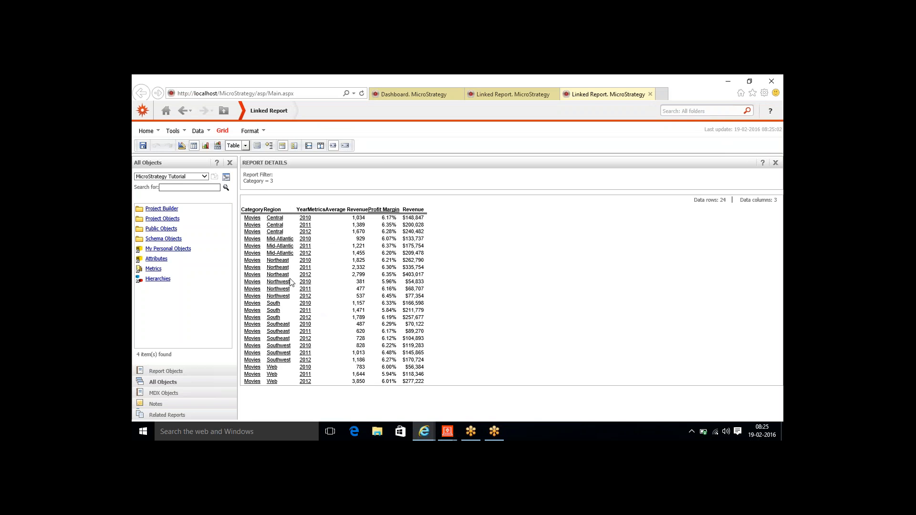
{"action": "left_click", "coordinate": [411, 95]}
{"action": "left_click", "coordinate": [499, 95]}
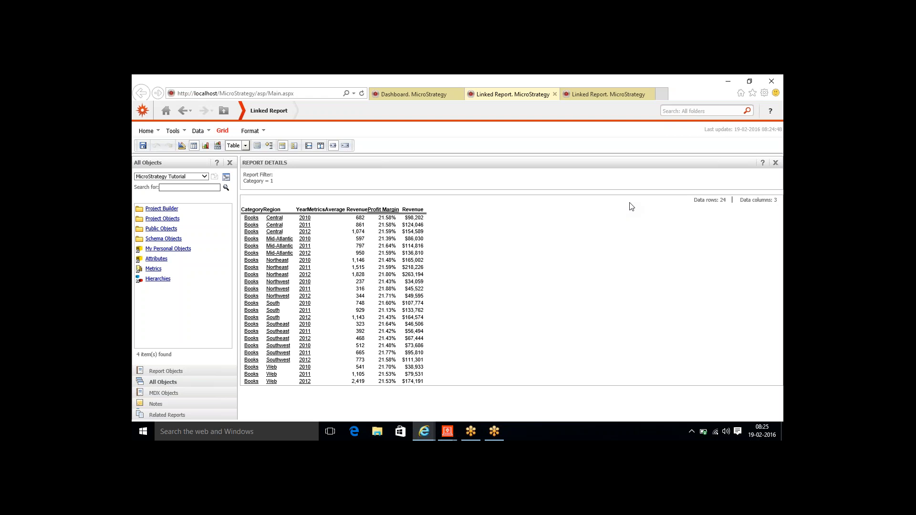
{"action": "left_click", "coordinate": [391, 96]}
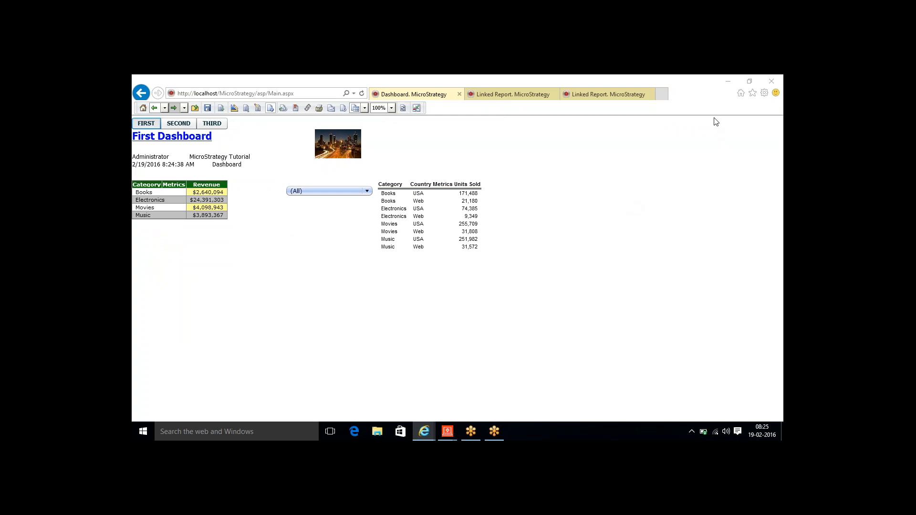
- Hide the Books report's side panels, put it in Design Mode, then go to the MicroStrategy home page
{"action": "left_click", "coordinate": [520, 96]}
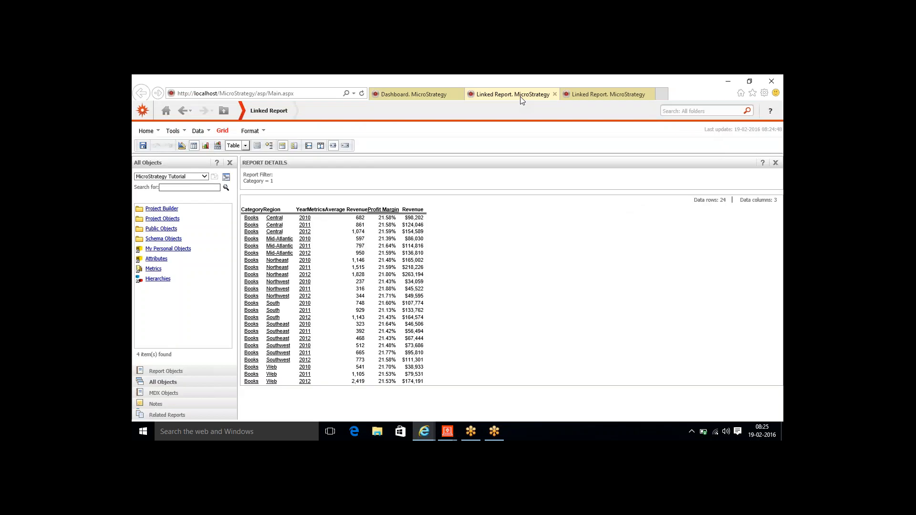
{"action": "left_click", "coordinate": [230, 163]}
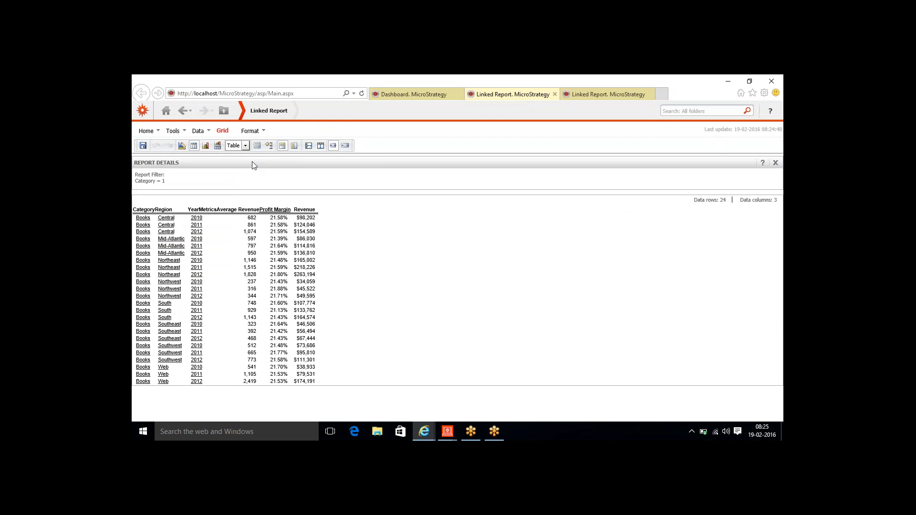
{"action": "left_click", "coordinate": [776, 163]}
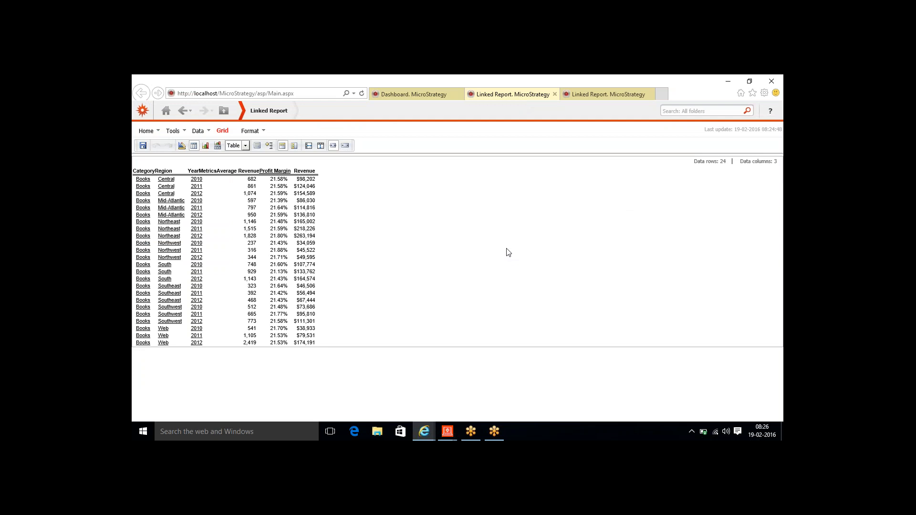
{"action": "left_click", "coordinate": [182, 145]}
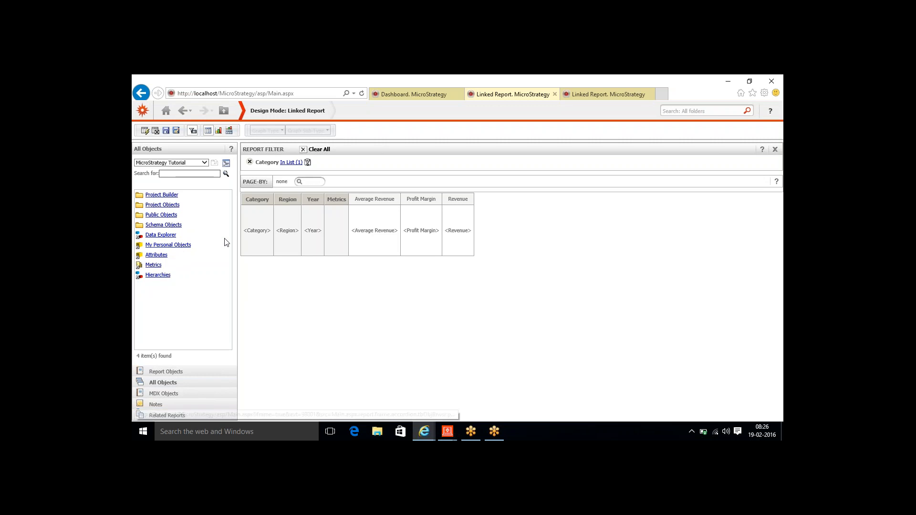
{"action": "left_click", "coordinate": [149, 133]}
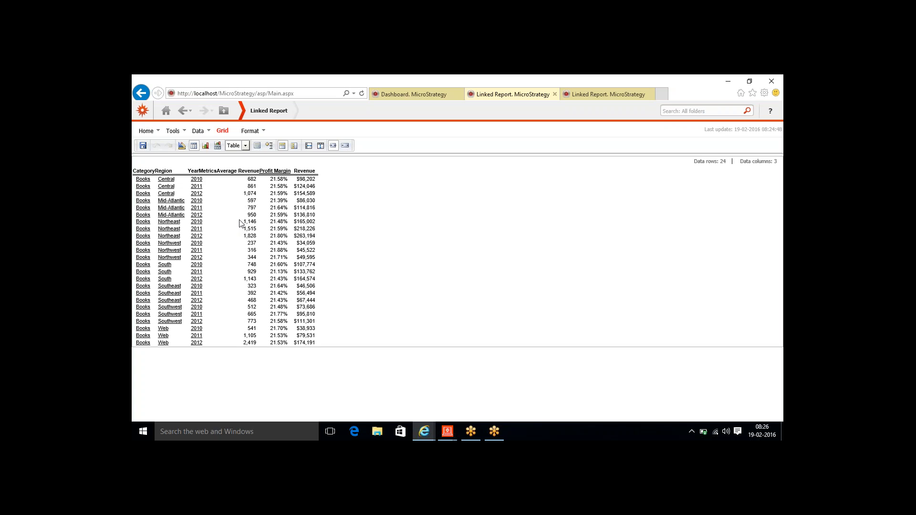
{"action": "left_click", "coordinate": [182, 146]}
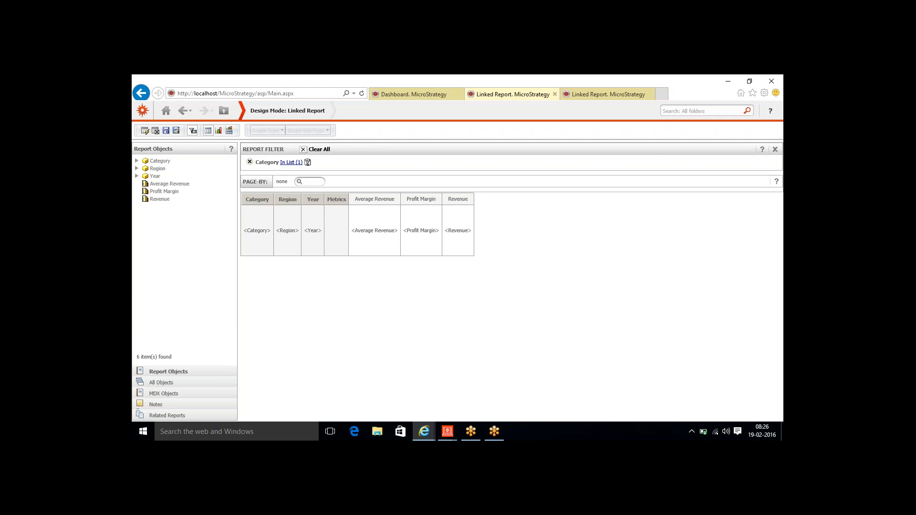
{"action": "left_click", "coordinate": [390, 94]}
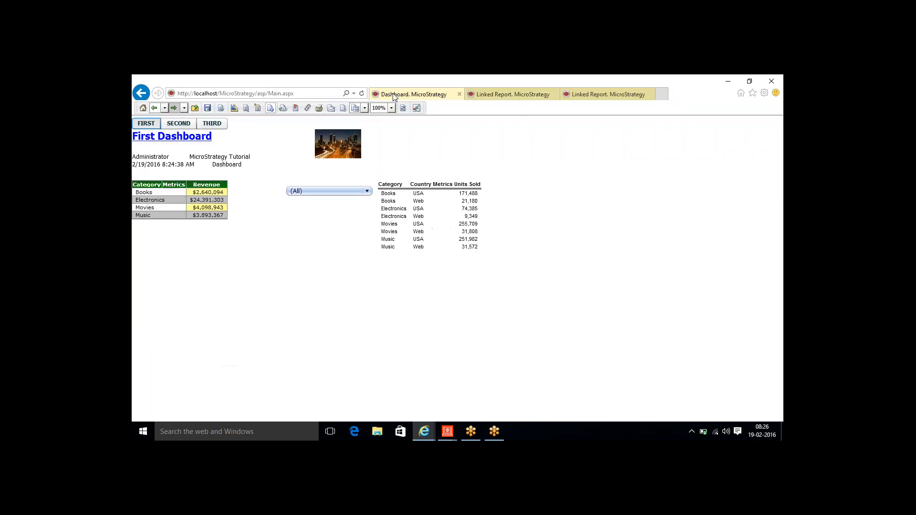
{"action": "left_click", "coordinate": [485, 95]}
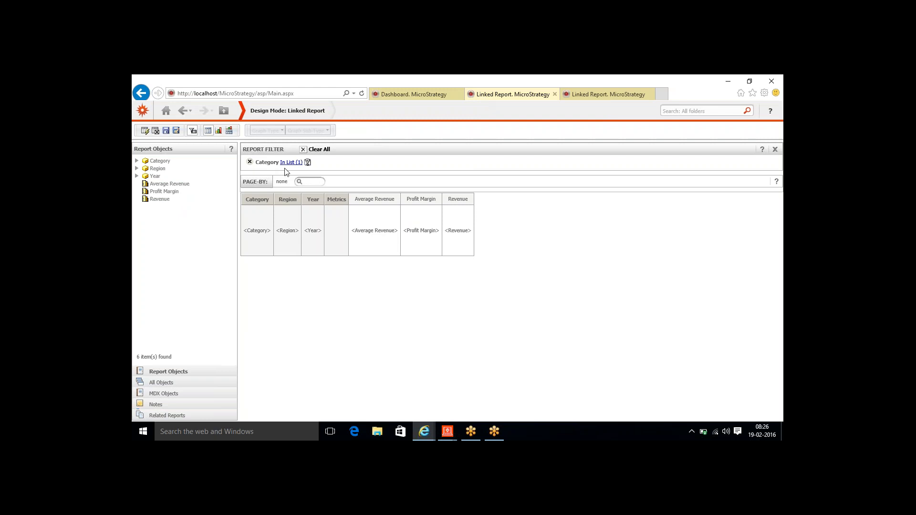
{"action": "left_click", "coordinate": [166, 111]}
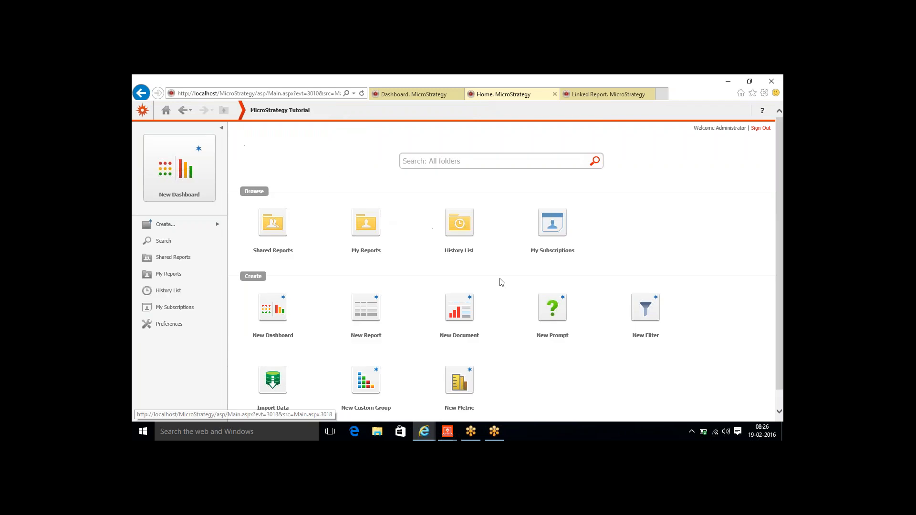
- Look at the New Prompt types twice, returning to the home page each time
{"action": "left_click", "coordinate": [552, 308]}
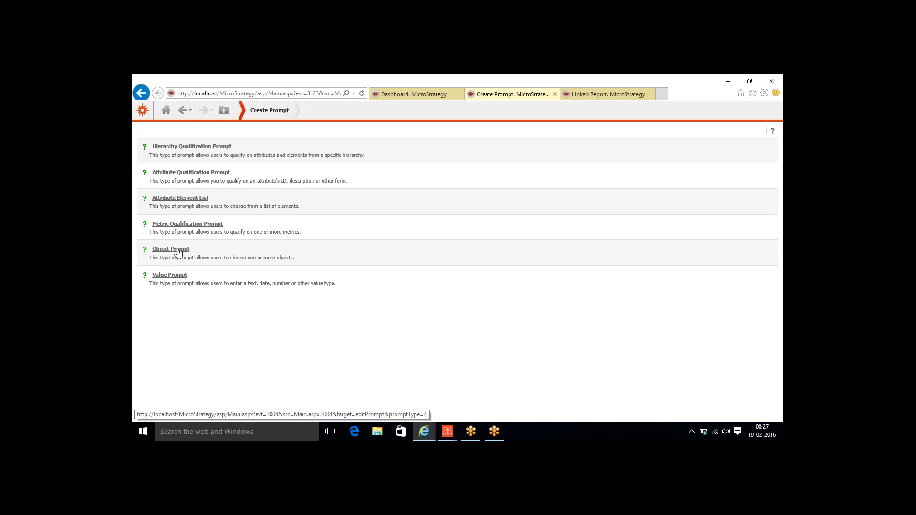
{"action": "left_click", "coordinate": [166, 112]}
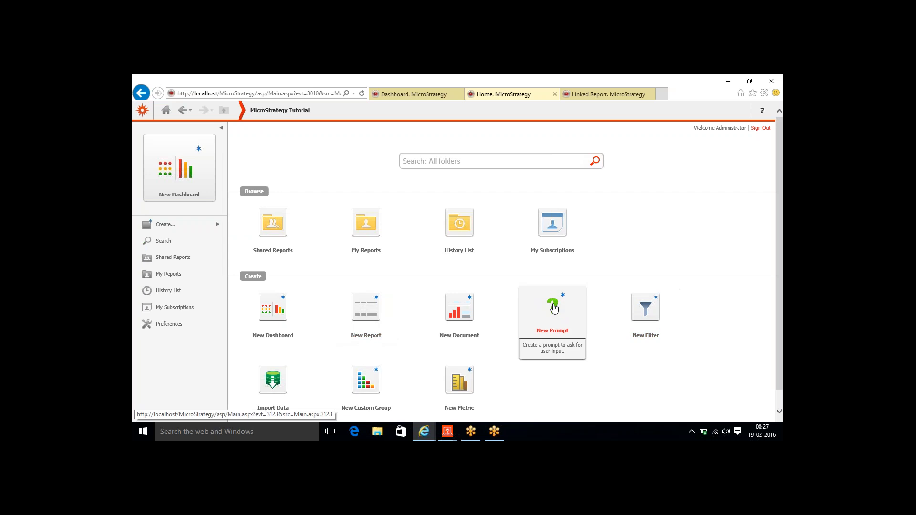
{"action": "left_click", "coordinate": [554, 308]}
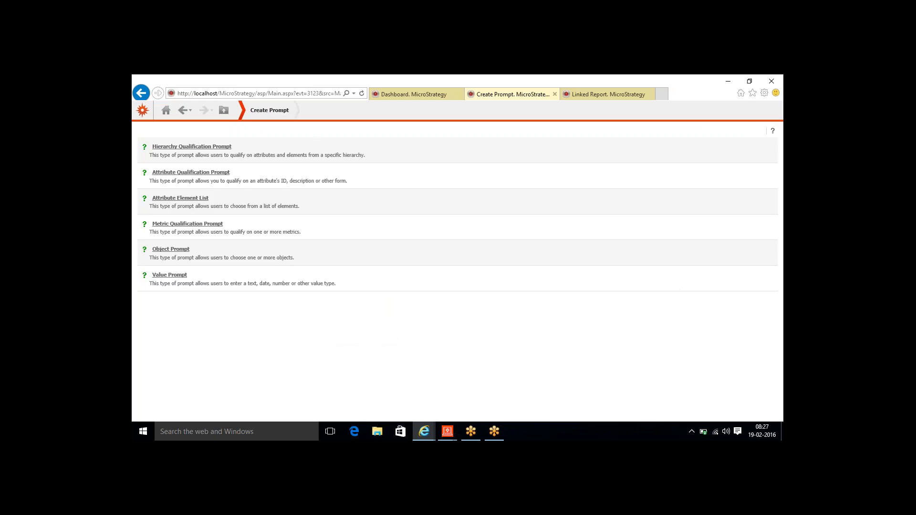
{"action": "left_click", "coordinate": [181, 114]}
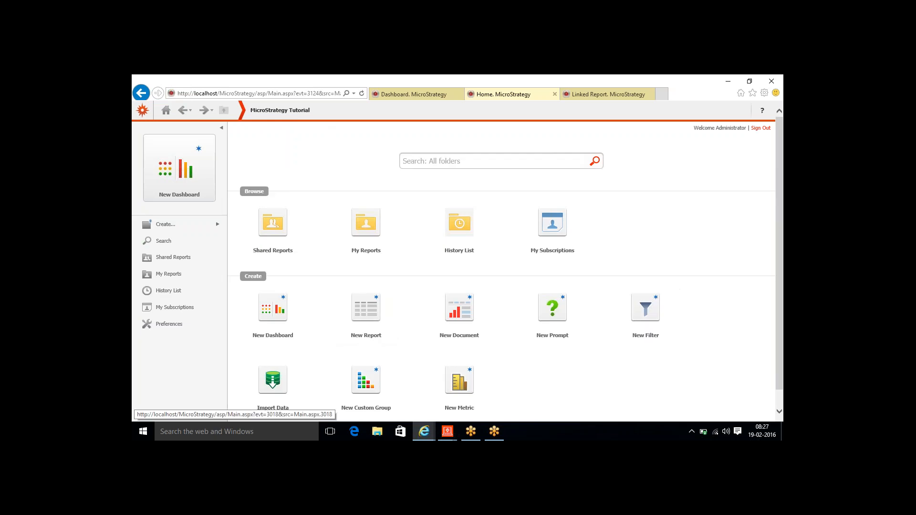
- Open a New Filter, close it without saving, then detach and close the home page tab
{"action": "left_click", "coordinate": [640, 322]}
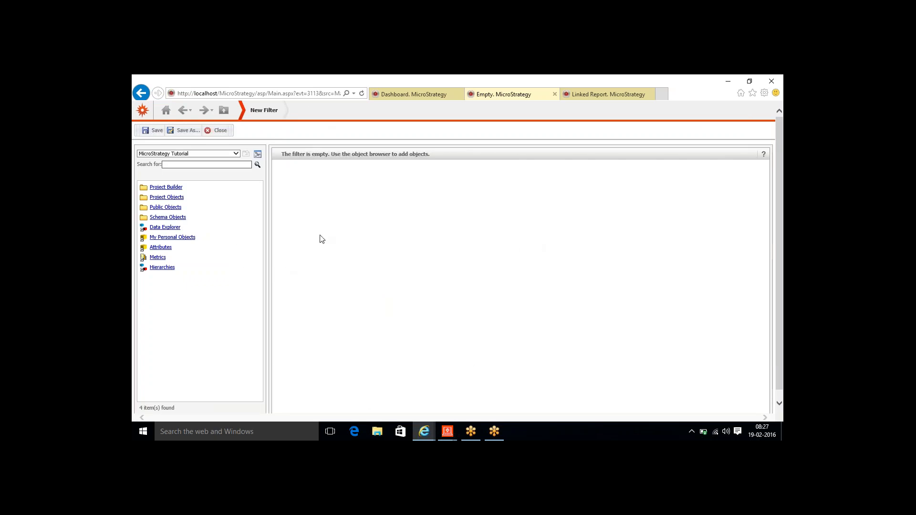
{"action": "left_click", "coordinate": [217, 131]}
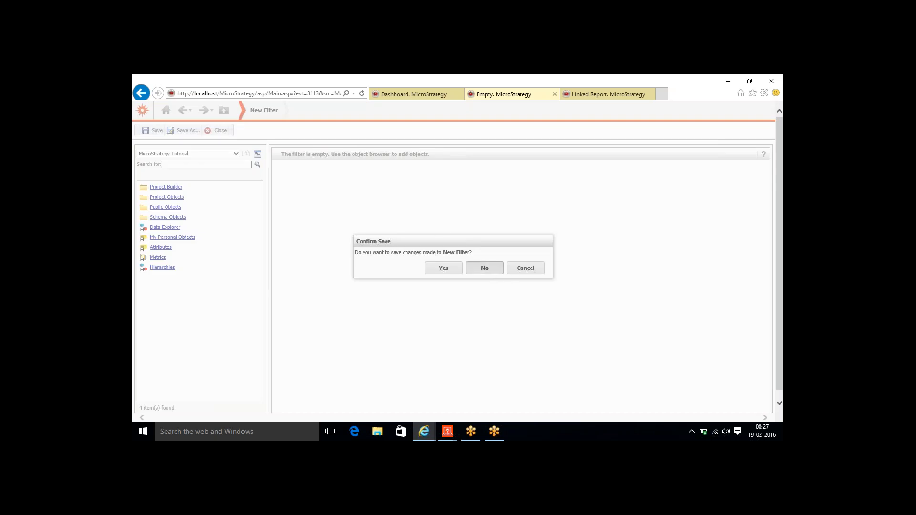
{"action": "left_click", "coordinate": [484, 268]}
{"action": "left_click_drag", "start_coordinate": [507, 94], "coordinate": [497, 139]}
{"action": "left_click", "coordinate": [542, 126]}
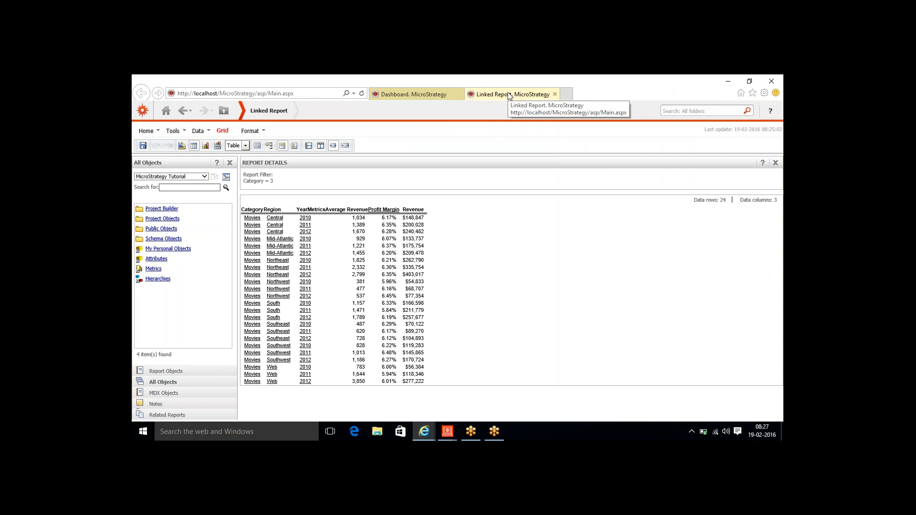
- Change the Category link's Elements of Category answer method to Prompt user and confirm
{"action": "mouse_move", "coordinate": [442, 433]}
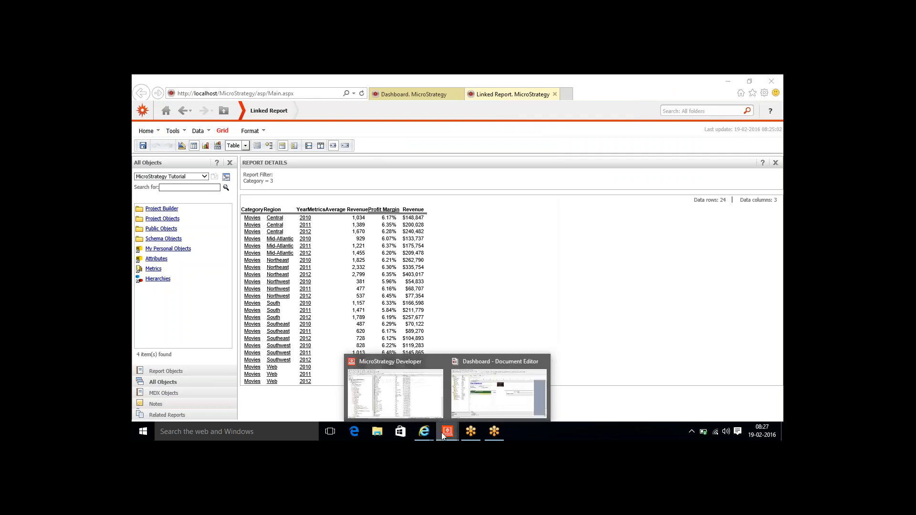
{"action": "left_click", "coordinate": [487, 396]}
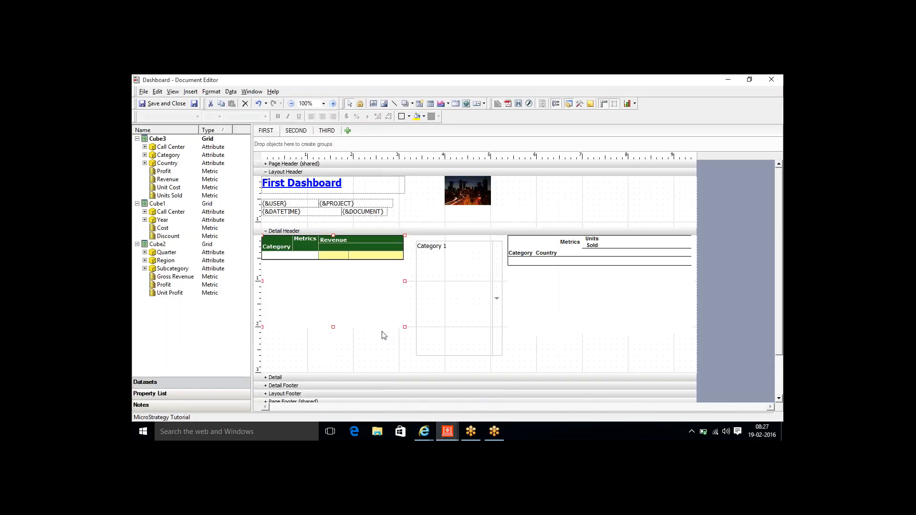
{"action": "double_click", "coordinate": [268, 244]}
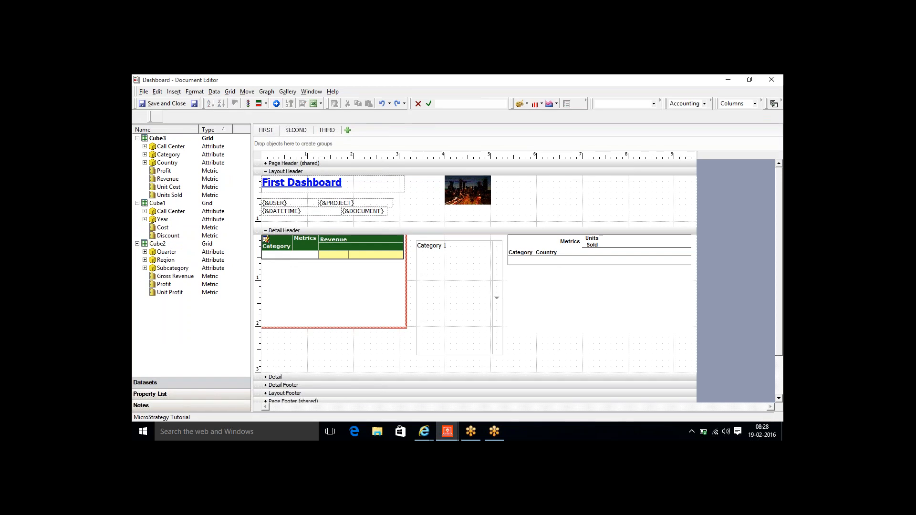
{"action": "right_click", "coordinate": [274, 247]}
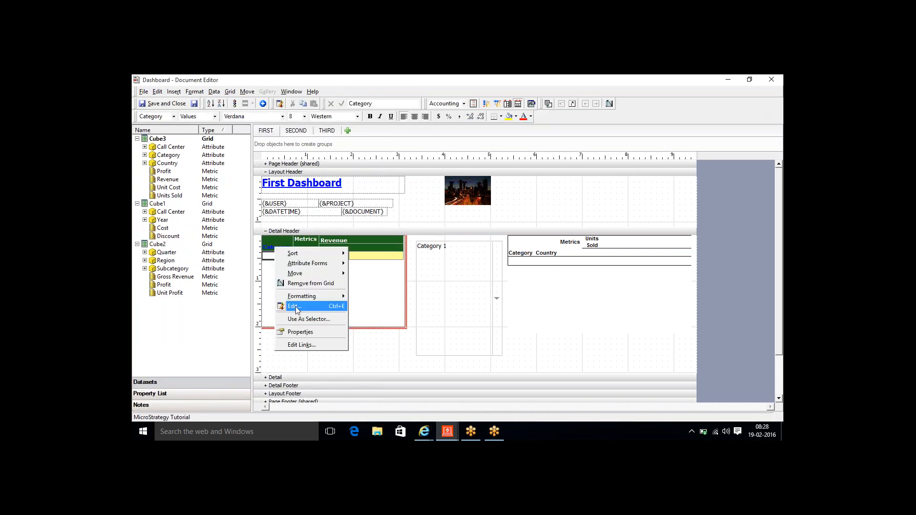
{"action": "left_click", "coordinate": [297, 344]}
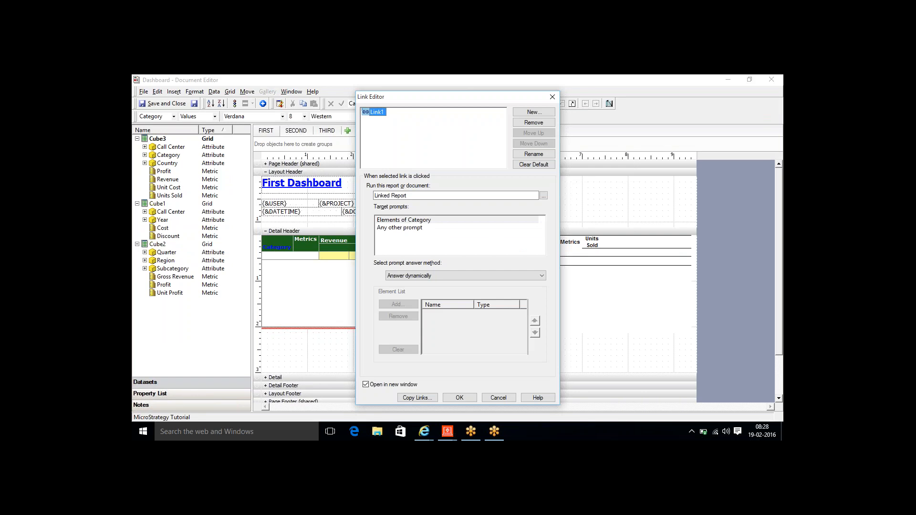
{"action": "left_click", "coordinate": [404, 220]}
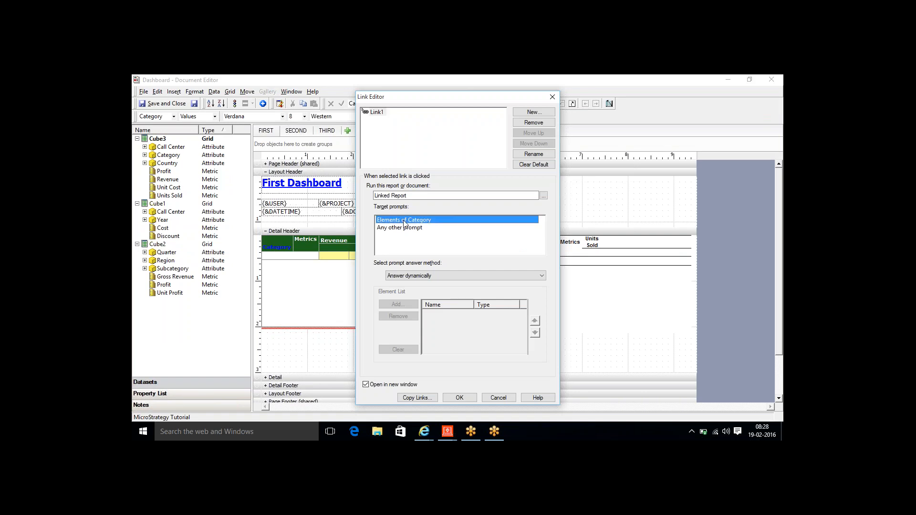
{"action": "left_click", "coordinate": [409, 277]}
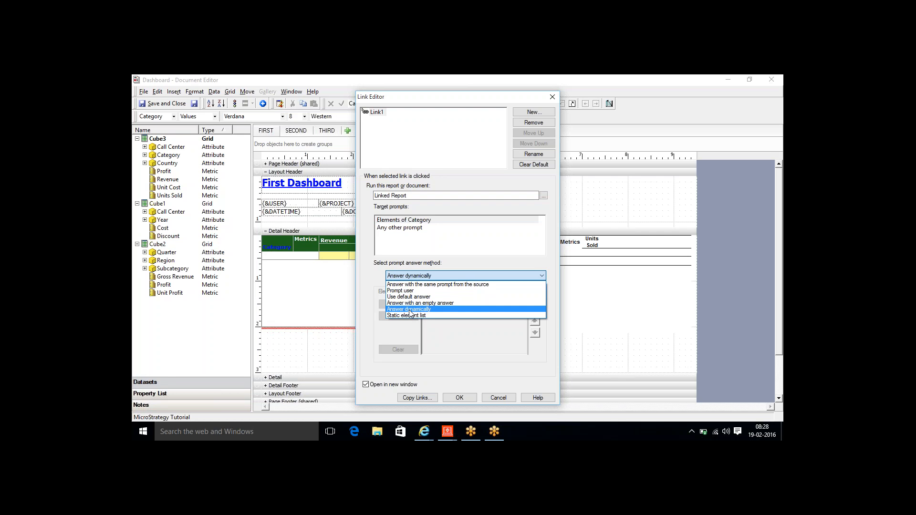
{"action": "left_click", "coordinate": [397, 291]}
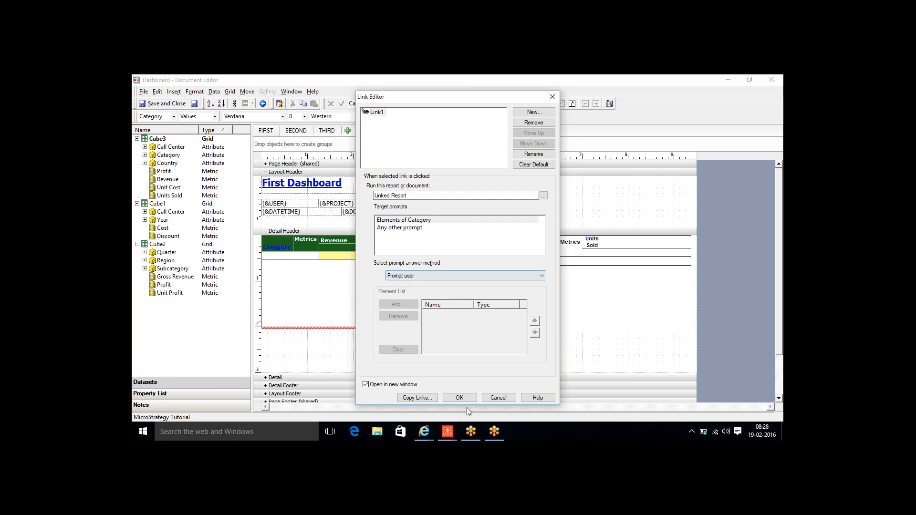
{"action": "left_click", "coordinate": [461, 397]}
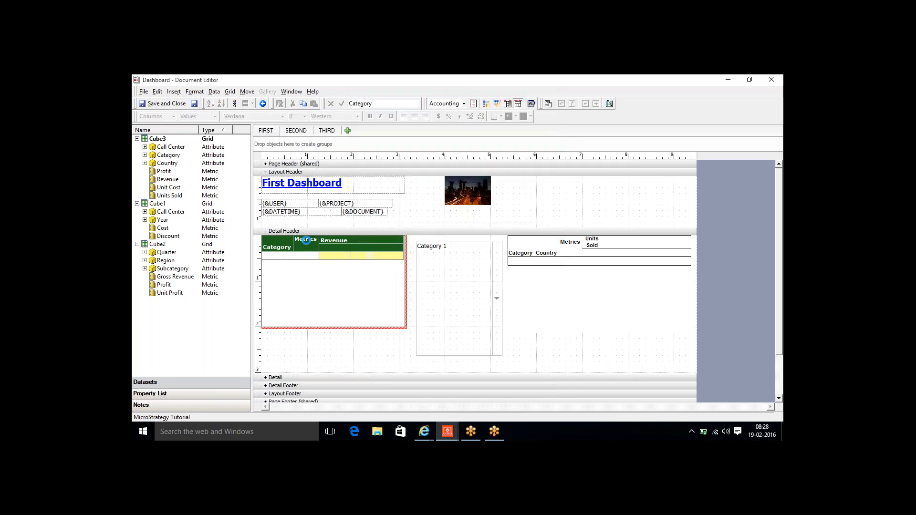
- Leave grid editing and bring the dashboard up in Internet Explorer
{"action": "left_click", "coordinate": [195, 104]}
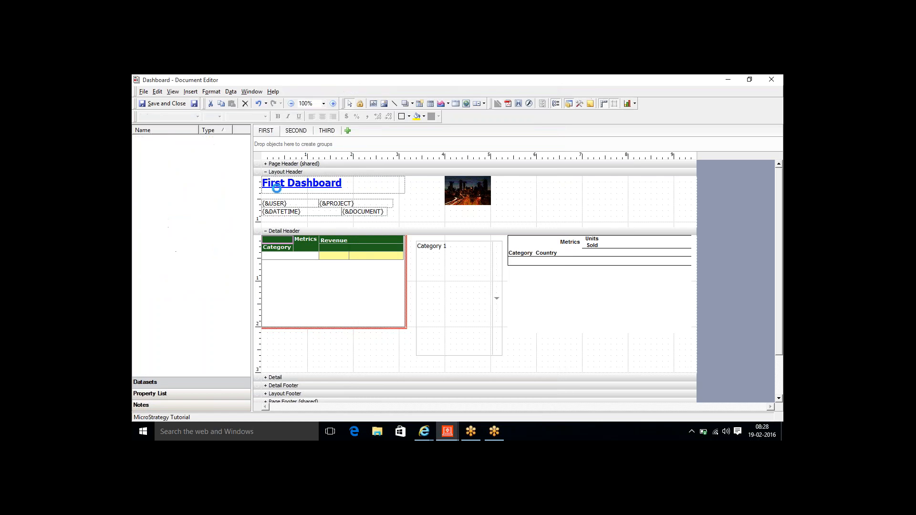
{"action": "mouse_move", "coordinate": [427, 429]}
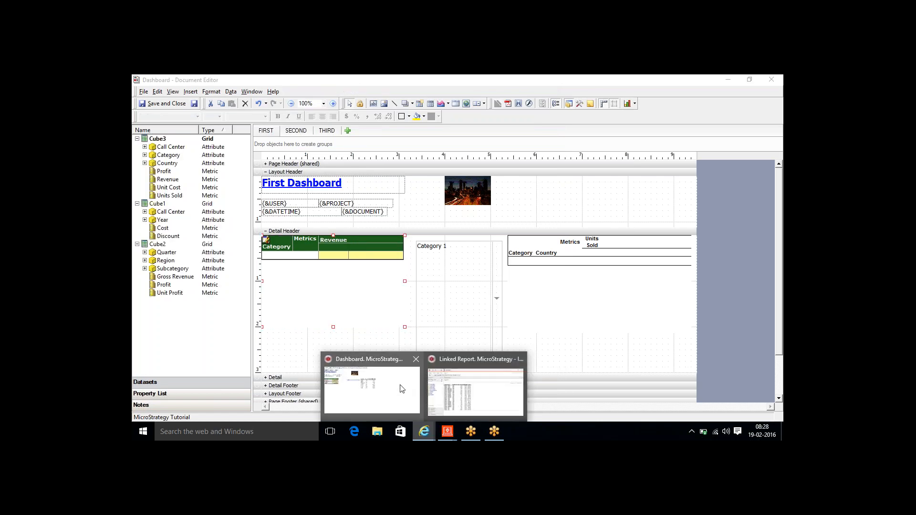
{"action": "left_click", "coordinate": [370, 387]}
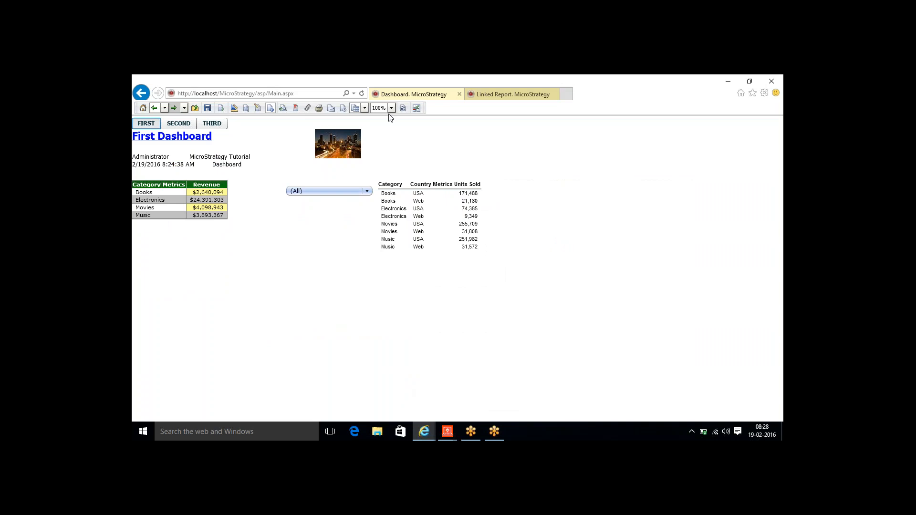
- Refresh the dashboard, follow a Category link, answer the prompt with Movies, run the report, then return
{"action": "left_click", "coordinate": [403, 108]}
{"action": "left_click", "coordinate": [180, 192]}
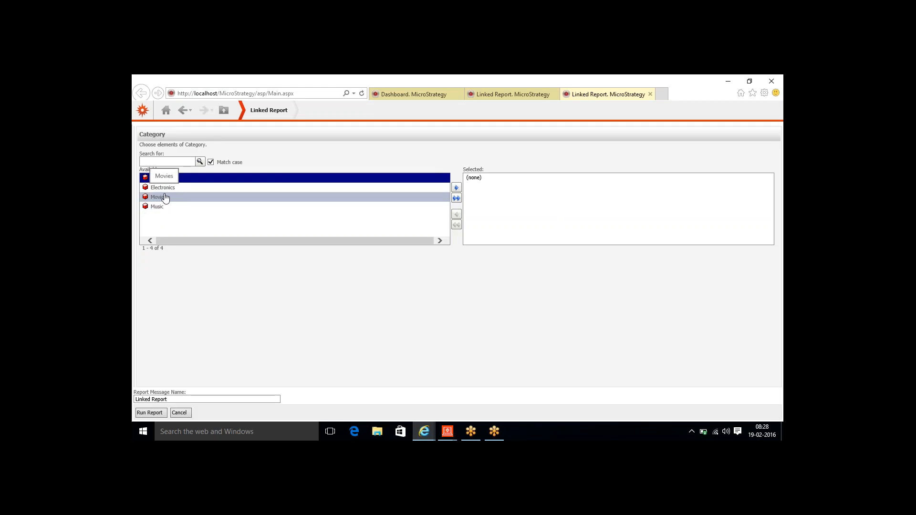
{"action": "double_click", "coordinate": [165, 198]}
{"action": "left_click", "coordinate": [149, 412]}
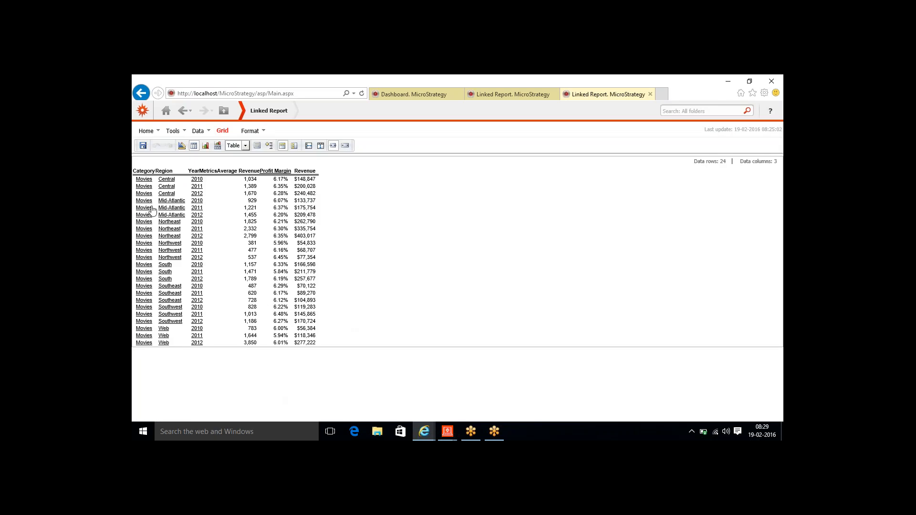
{"action": "left_click", "coordinate": [387, 96]}
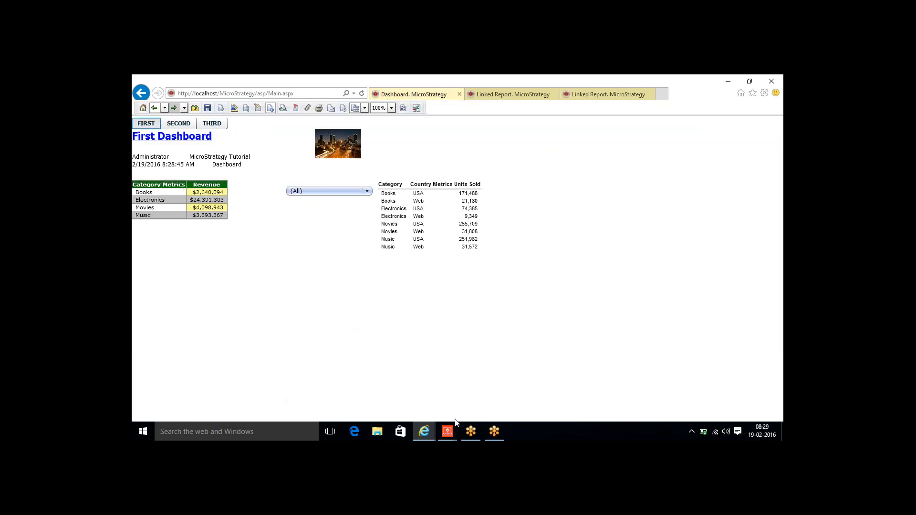
- In the Category link settings, switch the prompt answer method to Static element list
{"action": "mouse_move", "coordinate": [451, 434]}
{"action": "left_click", "coordinate": [480, 406]}
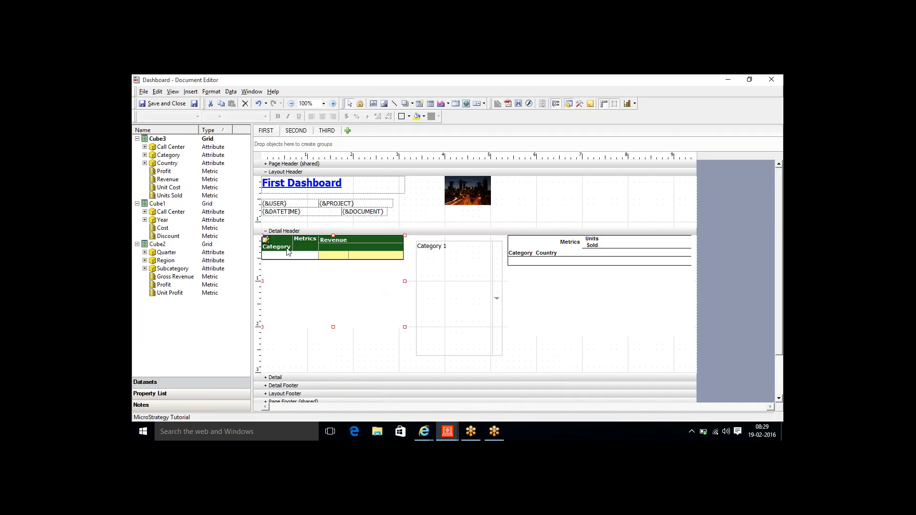
{"action": "double_click", "coordinate": [267, 245]}
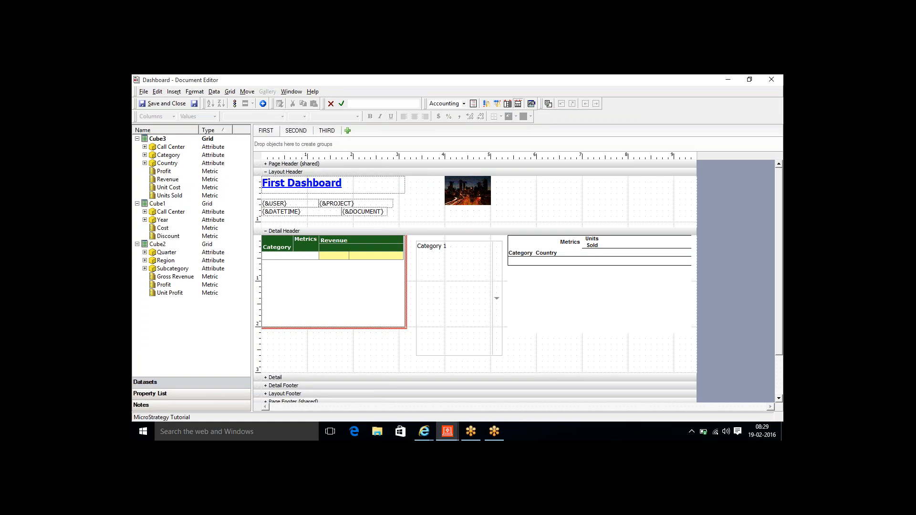
{"action": "right_click", "coordinate": [270, 245]}
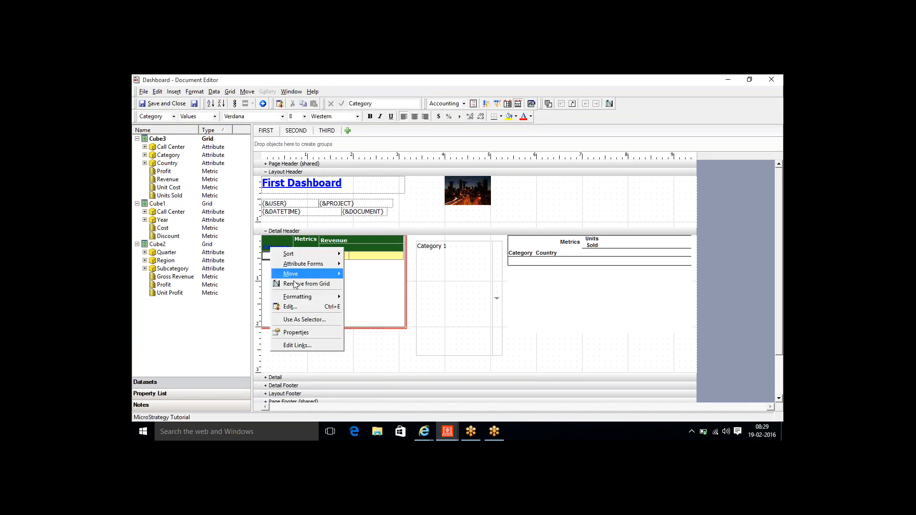
{"action": "left_click", "coordinate": [301, 342]}
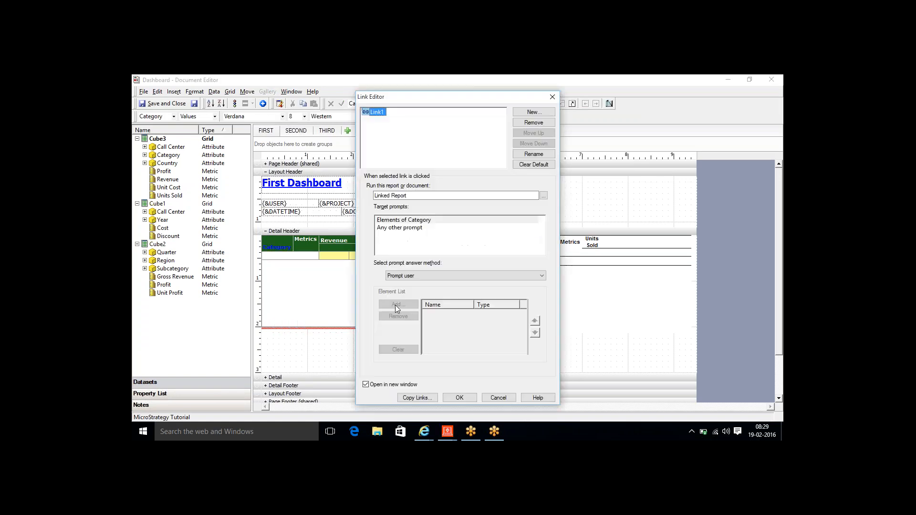
{"action": "left_click", "coordinate": [421, 279]}
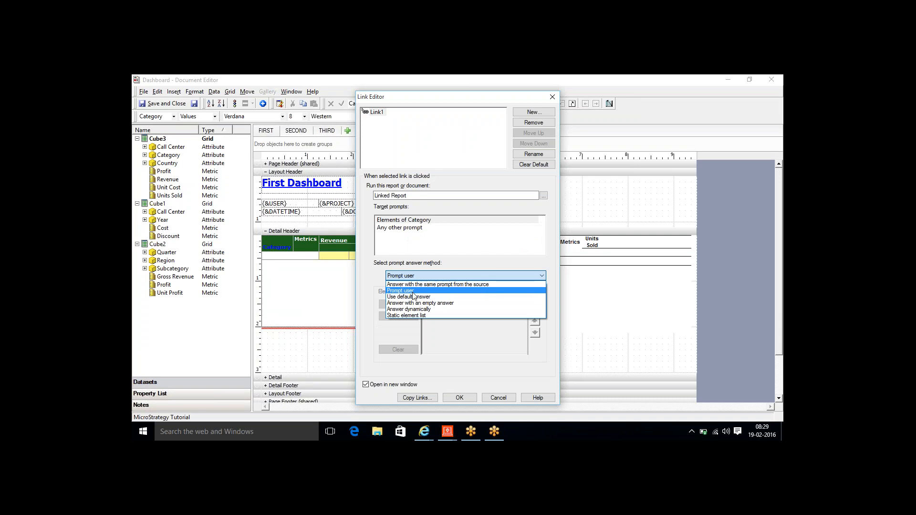
{"action": "left_click", "coordinate": [414, 316]}
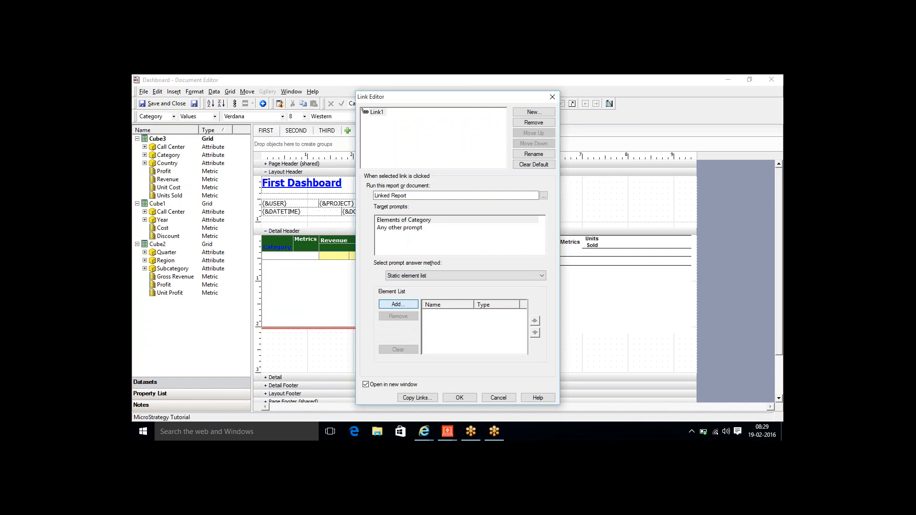
- Add Books and Electronics to the static list, save the link, and leave grid editing
{"action": "left_click", "coordinate": [399, 304]}
{"action": "left_click", "coordinate": [343, 202]}
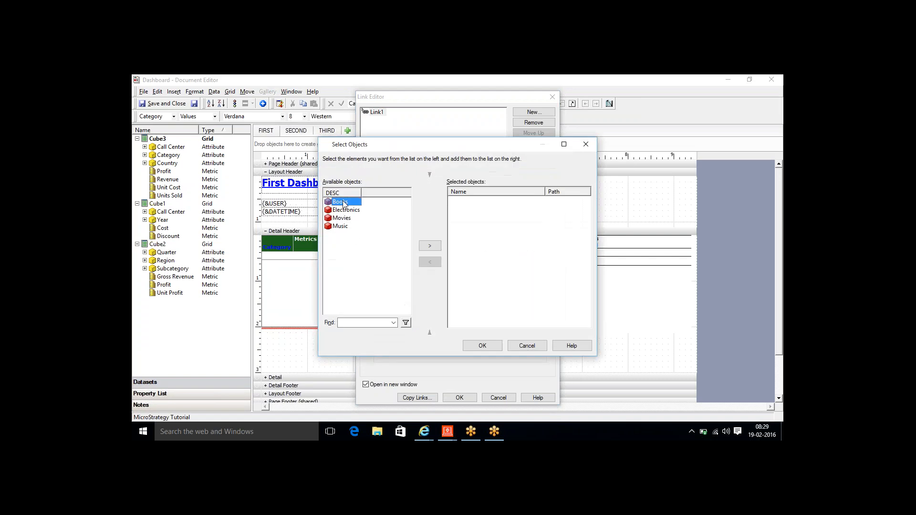
{"action": "double_click", "coordinate": [341, 202]}
{"action": "double_click", "coordinate": [346, 210]}
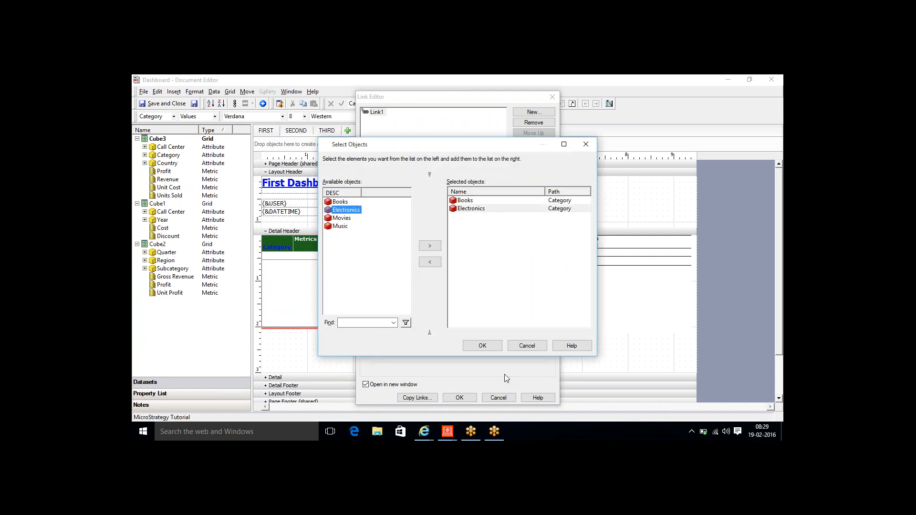
{"action": "left_click", "coordinate": [485, 347]}
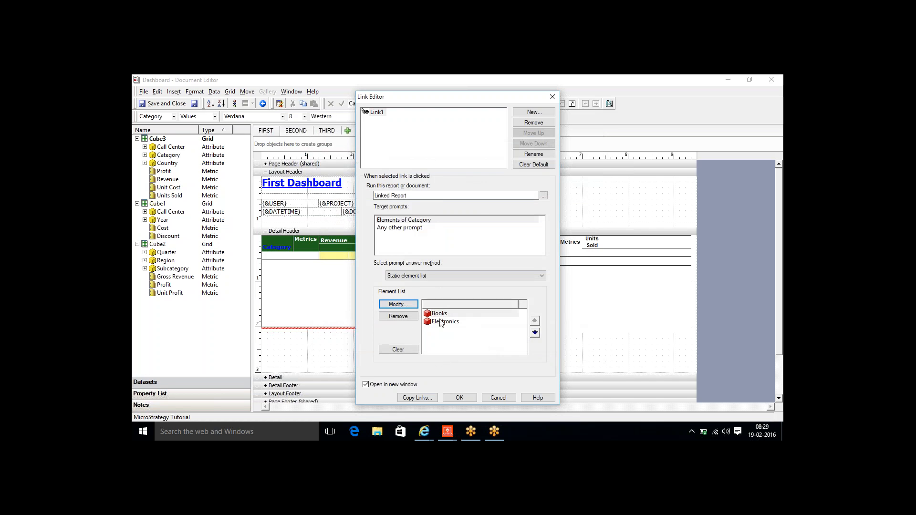
{"action": "left_click", "coordinate": [459, 397]}
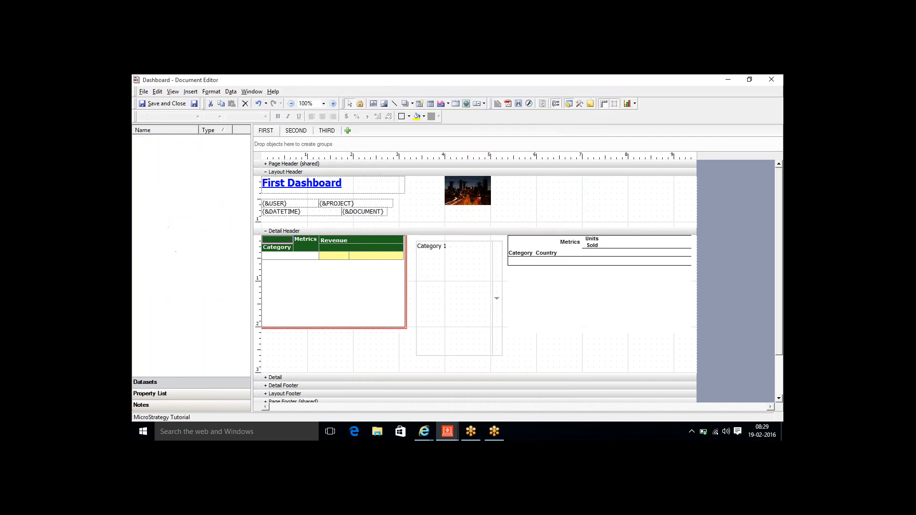
{"action": "left_click", "coordinate": [317, 327]}
- Follow the Electronics link to see only Books and Electronics rows, then follow the Music link
{"action": "mouse_move", "coordinate": [424, 432]}
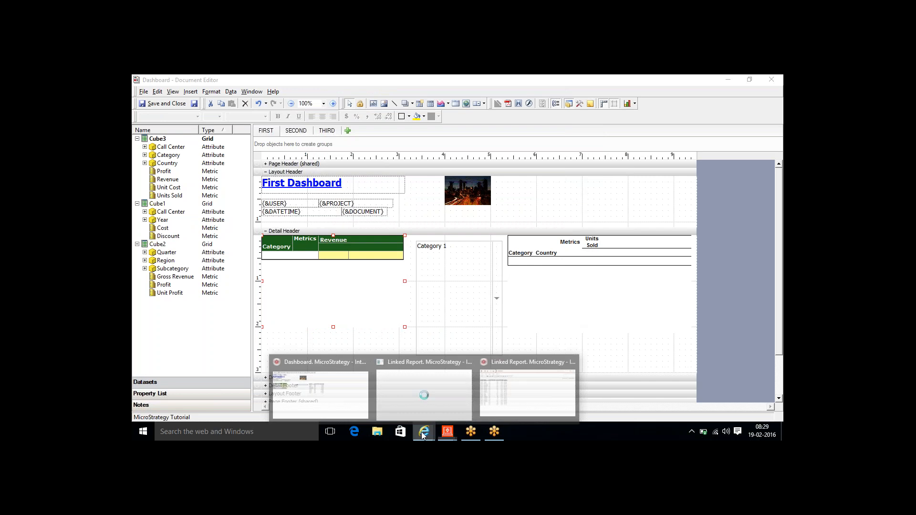
{"action": "mouse_move", "coordinate": [396, 377]}
{"action": "left_click", "coordinate": [321, 389]}
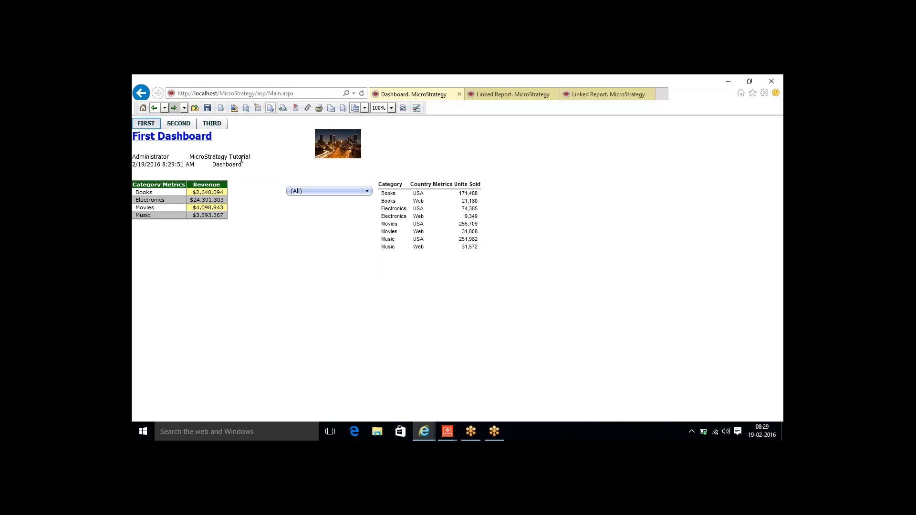
{"action": "left_click", "coordinate": [151, 202]}
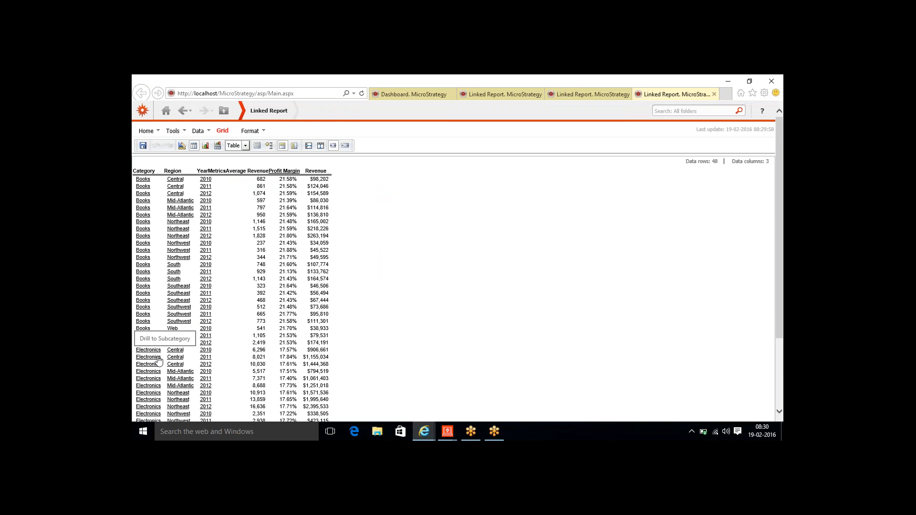
{"action": "scroll", "coordinate": [780, 328], "scroll_direction": "down", "scroll_amount": 2}
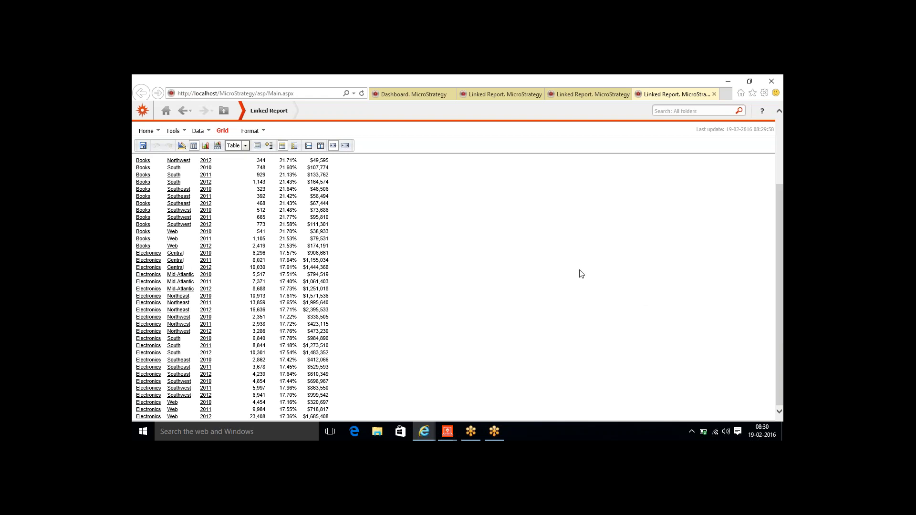
{"action": "left_click", "coordinate": [409, 91]}
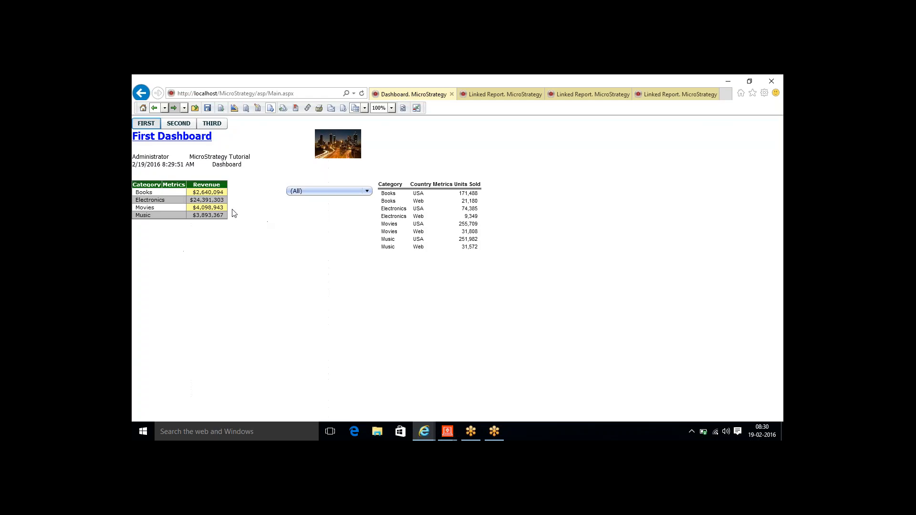
{"action": "left_click", "coordinate": [144, 218]}
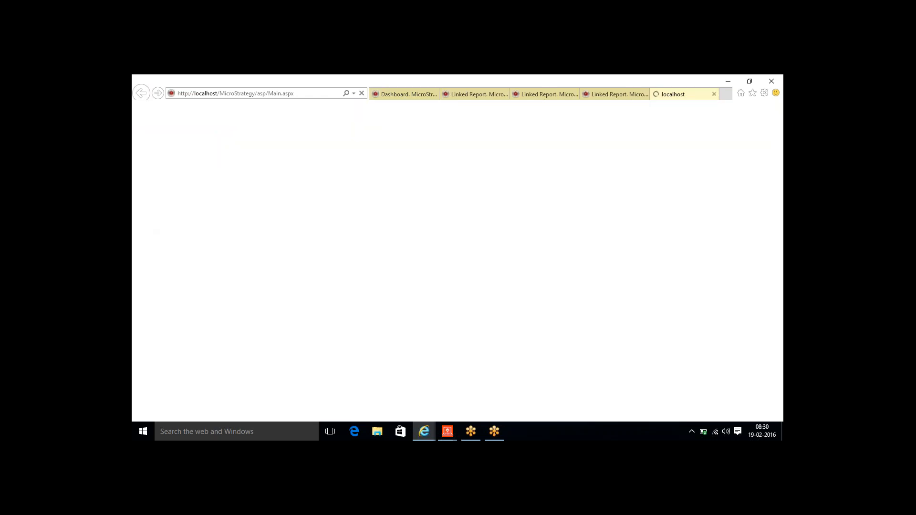
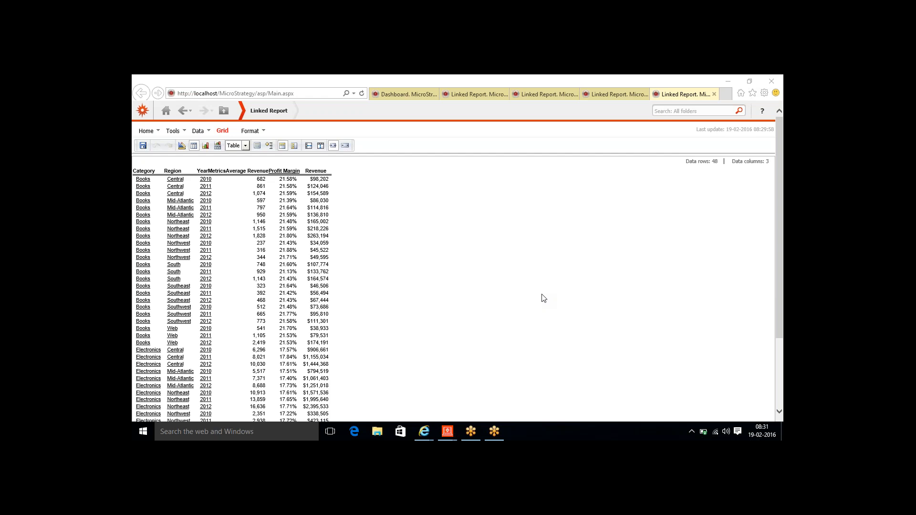
- Close the four Linked Report tabs, leaving only the First Dashboard showing
{"action": "left_click", "coordinate": [714, 94]}
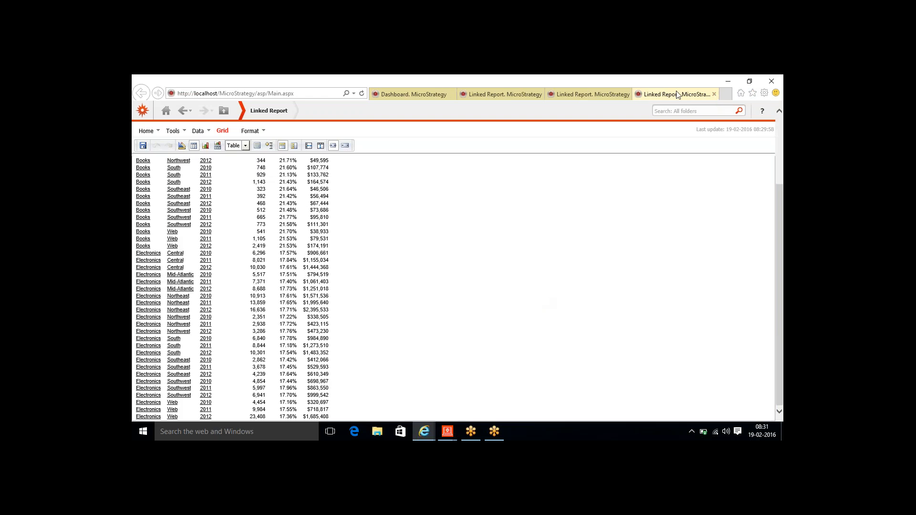
{"action": "left_click", "coordinate": [714, 94]}
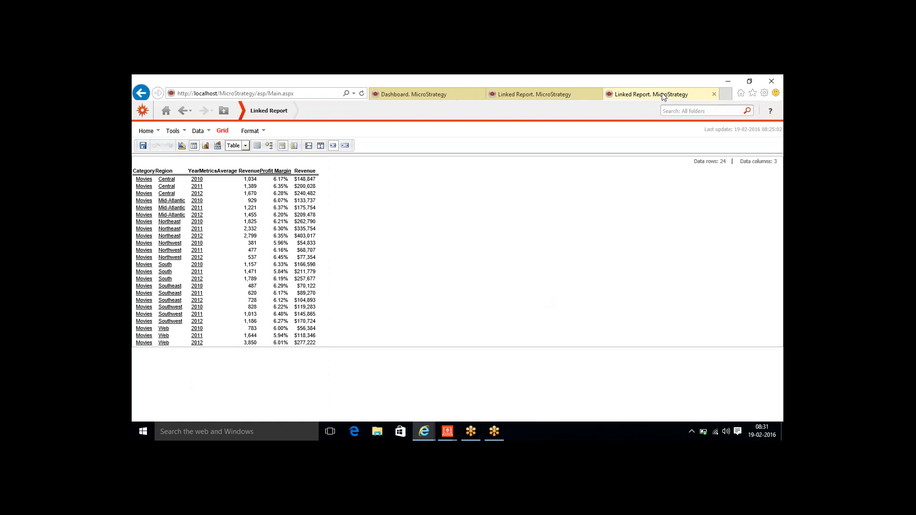
{"action": "left_click", "coordinate": [714, 94]}
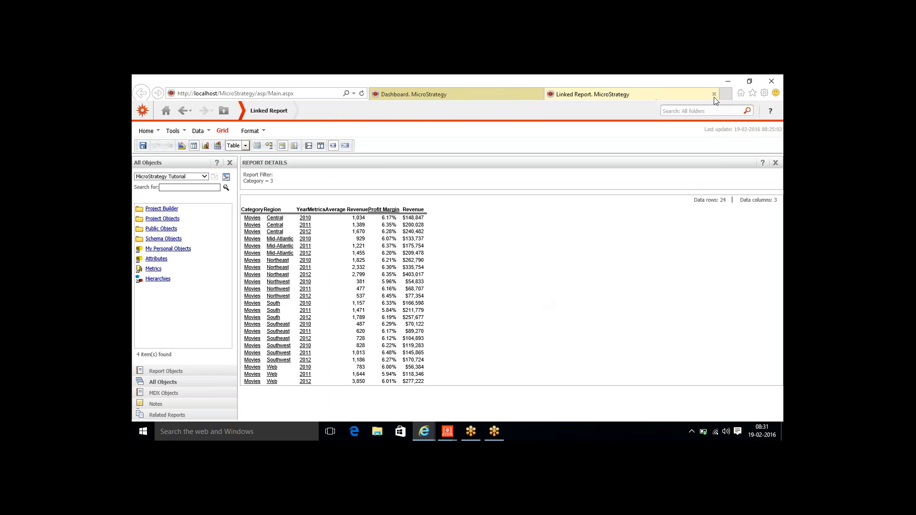
{"action": "left_click", "coordinate": [714, 94]}
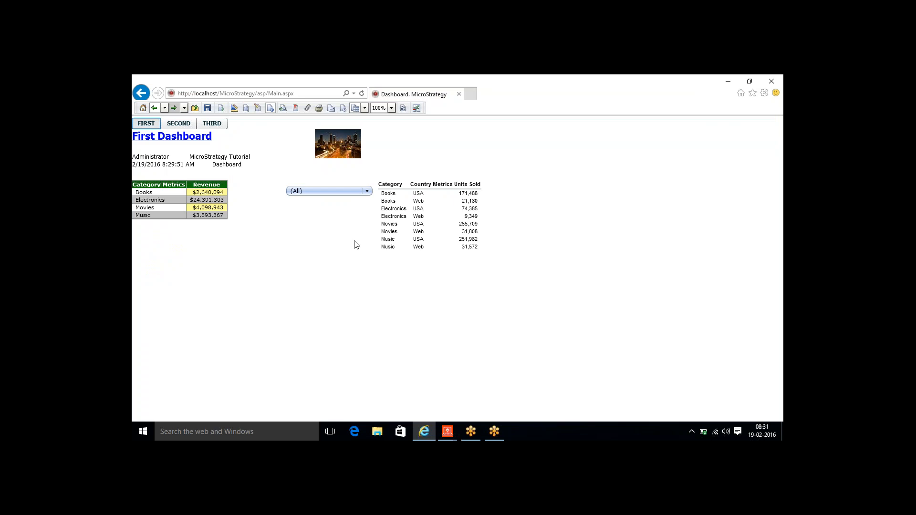
- Find the Dashboard - Document Editor window among the MicroStrategy taskbar previews
{"action": "mouse_move", "coordinate": [152, 201]}
{"action": "mouse_move", "coordinate": [386, 233]}
{"action": "mouse_move", "coordinate": [180, 208]}
{"action": "mouse_move", "coordinate": [401, 219]}
- Back in the editor, delete the Link1 link to Linked Report from the grid's Category attribute
{"action": "mouse_move", "coordinate": [449, 433]}
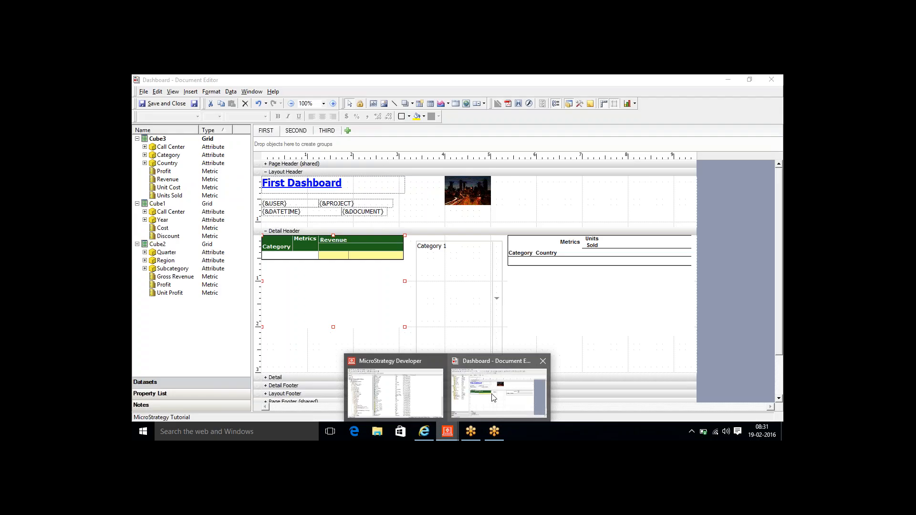
{"action": "left_click", "coordinate": [491, 394]}
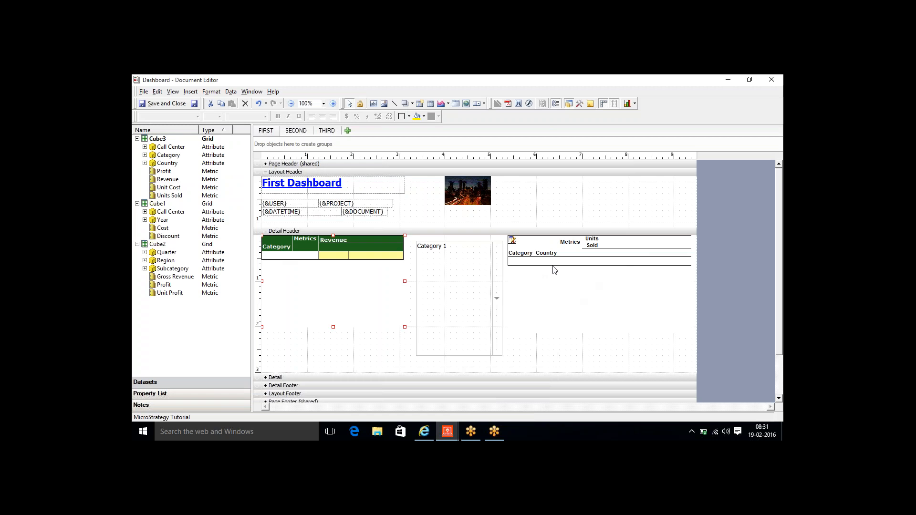
{"action": "double_click", "coordinate": [269, 244]}
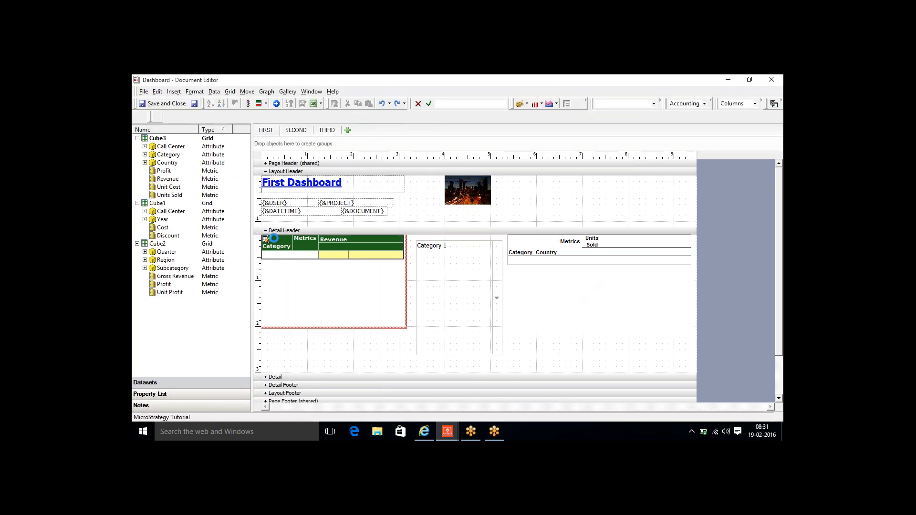
{"action": "right_click", "coordinate": [274, 248]}
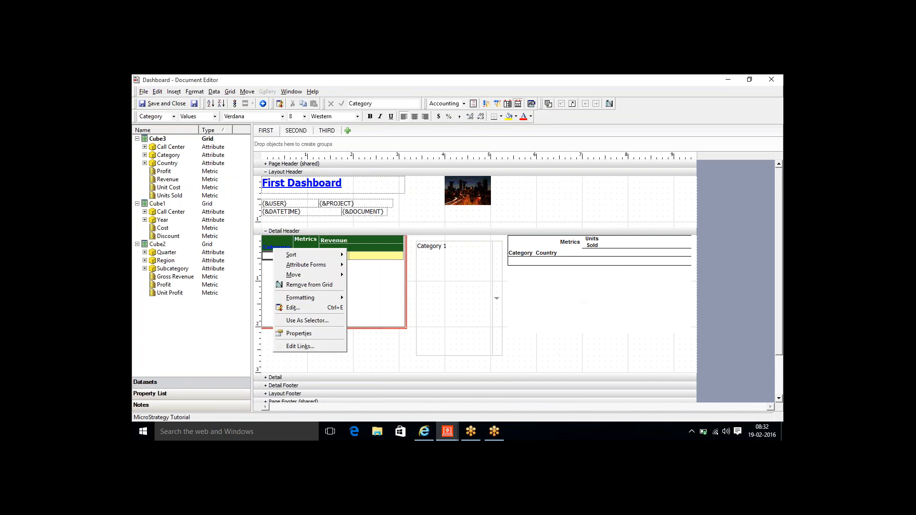
{"action": "left_click", "coordinate": [299, 347]}
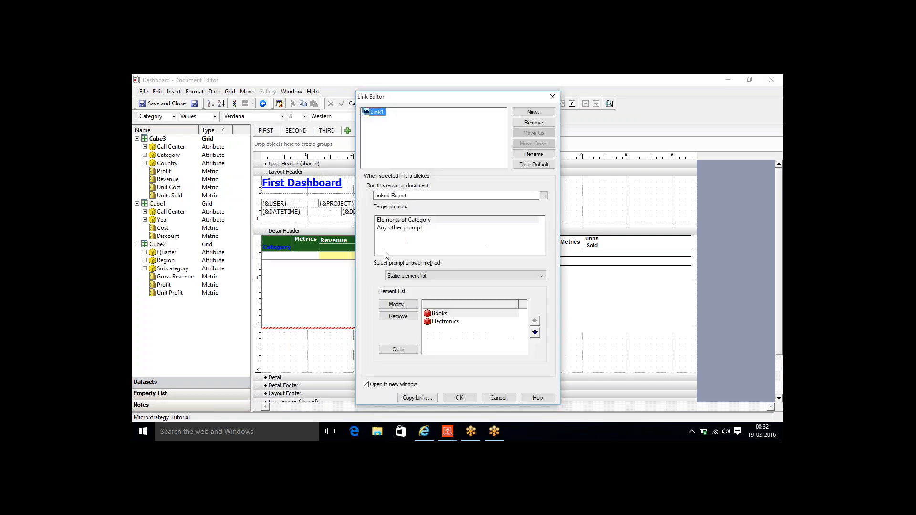
{"action": "left_click", "coordinate": [528, 125]}
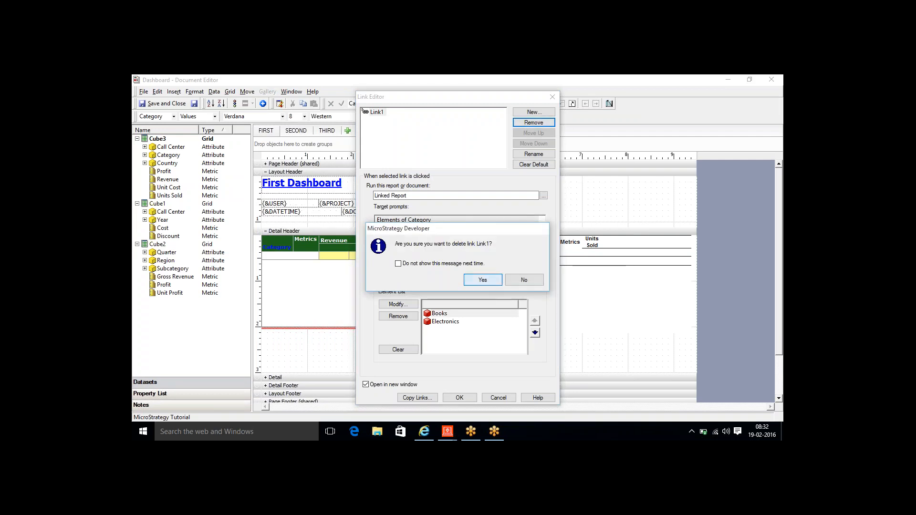
{"action": "left_click", "coordinate": [483, 281]}
{"action": "left_click", "coordinate": [459, 398]}
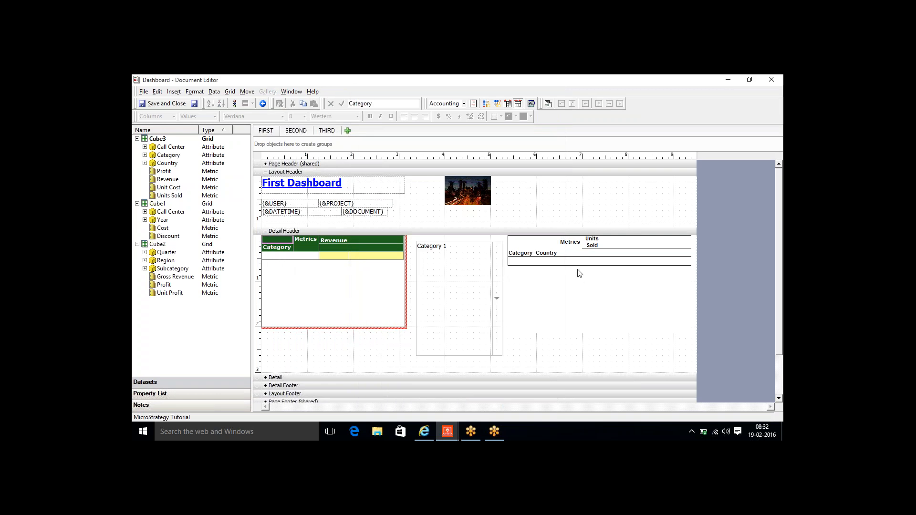
- Make the grid's Category attribute a selector targeting GridGraph3, then exit grid editing
{"action": "right_click", "coordinate": [272, 248]}
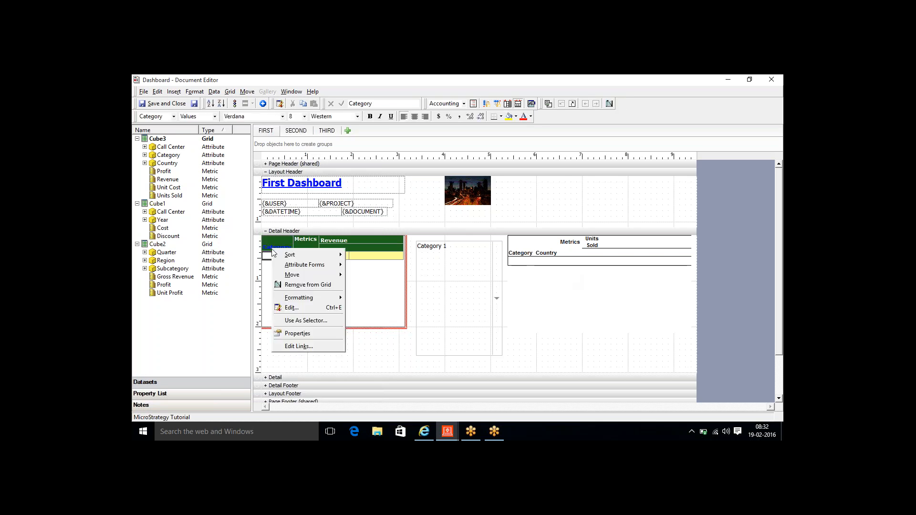
{"action": "left_click", "coordinate": [316, 318]}
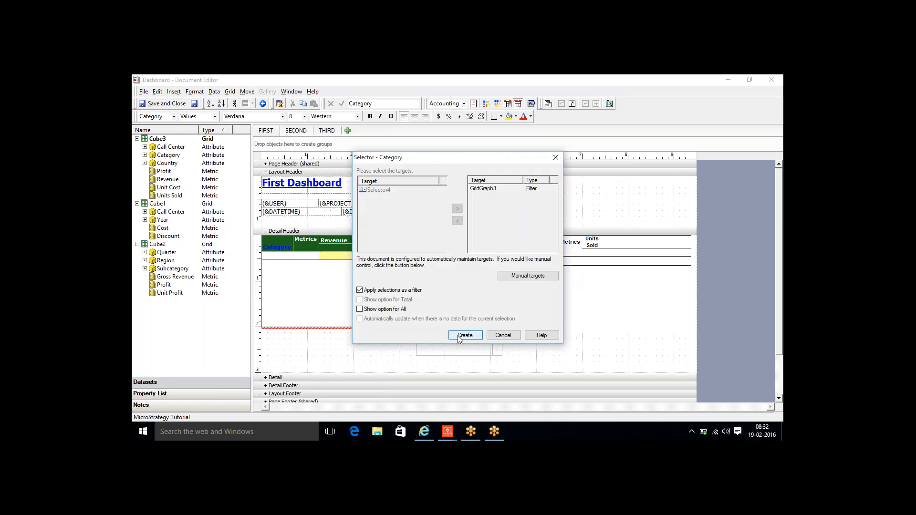
{"action": "left_click", "coordinate": [465, 336]}
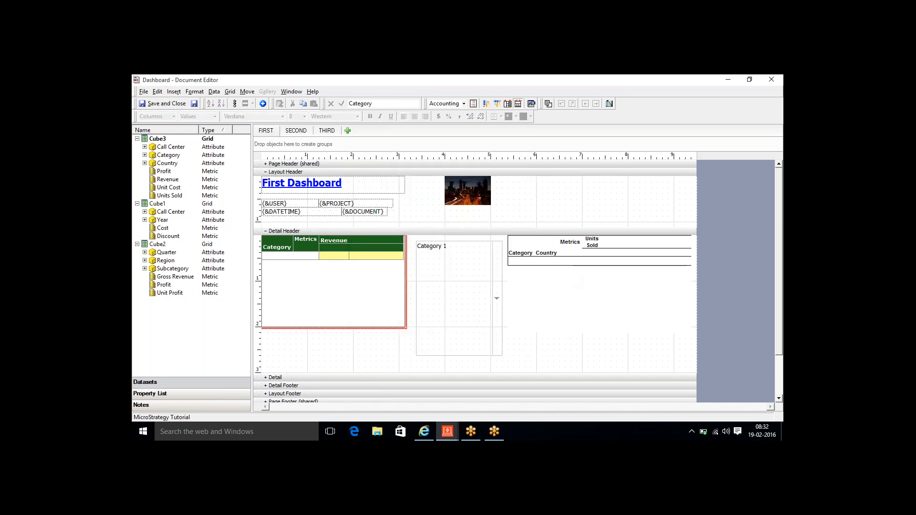
{"action": "left_click", "coordinate": [341, 371]}
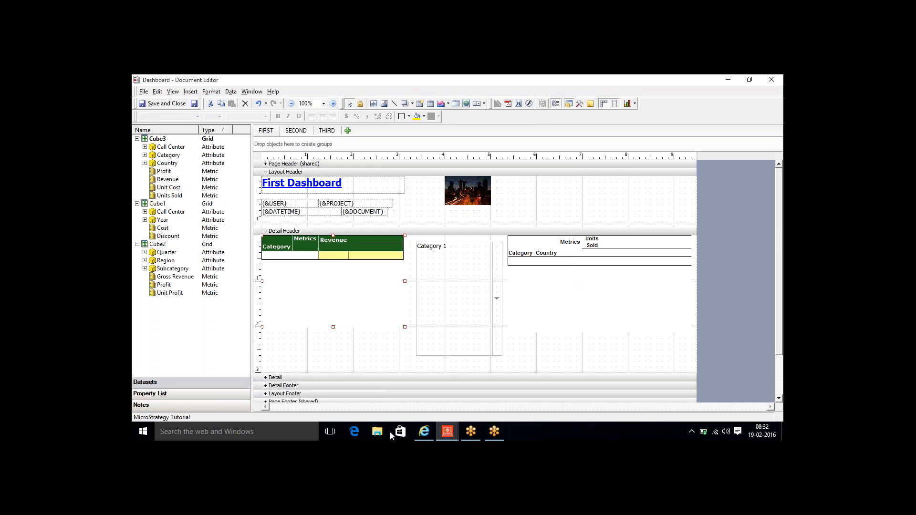
- Refresh the dashboard in the browser and select Books, Movies, then Music to filter Units Sold
{"action": "left_click", "coordinate": [430, 433]}
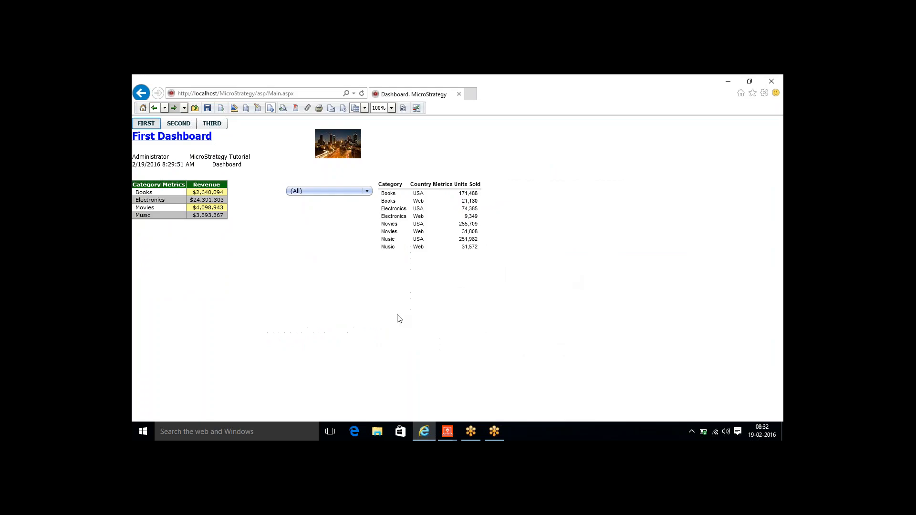
{"action": "left_click", "coordinate": [403, 107]}
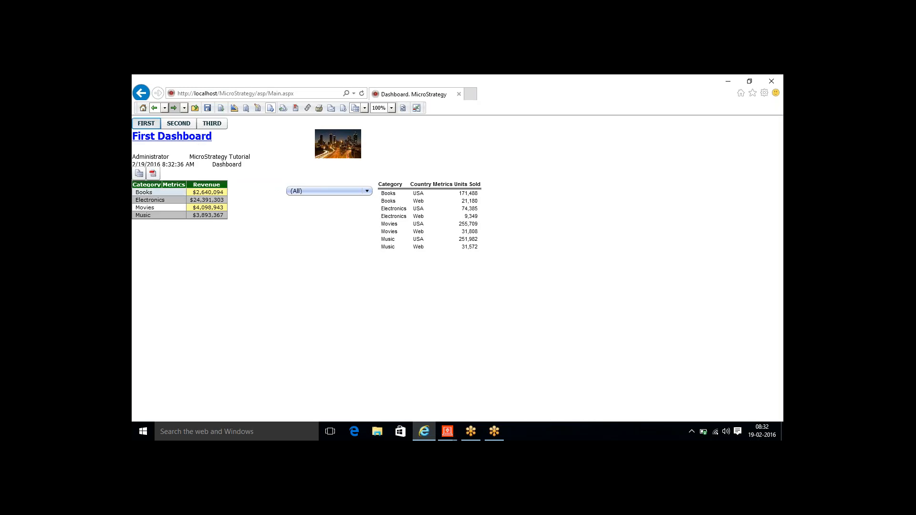
{"action": "left_click", "coordinate": [144, 193]}
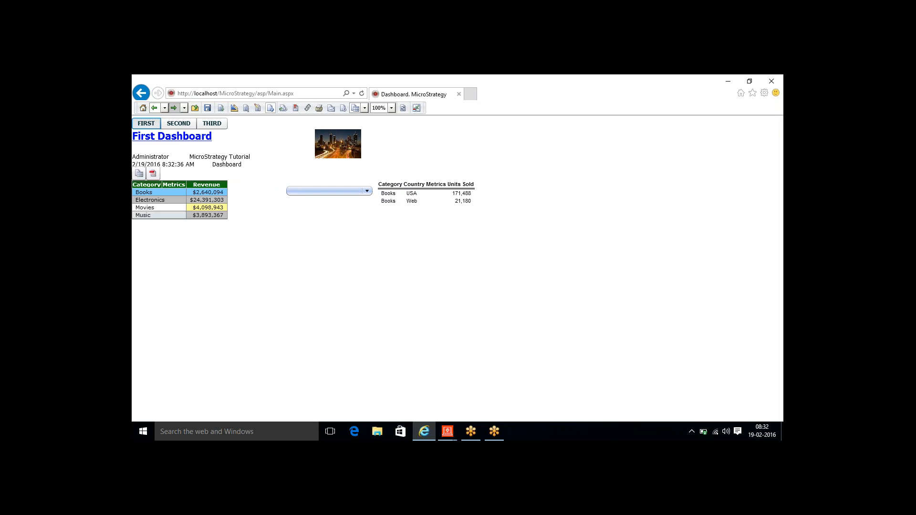
{"action": "left_click", "coordinate": [152, 211]}
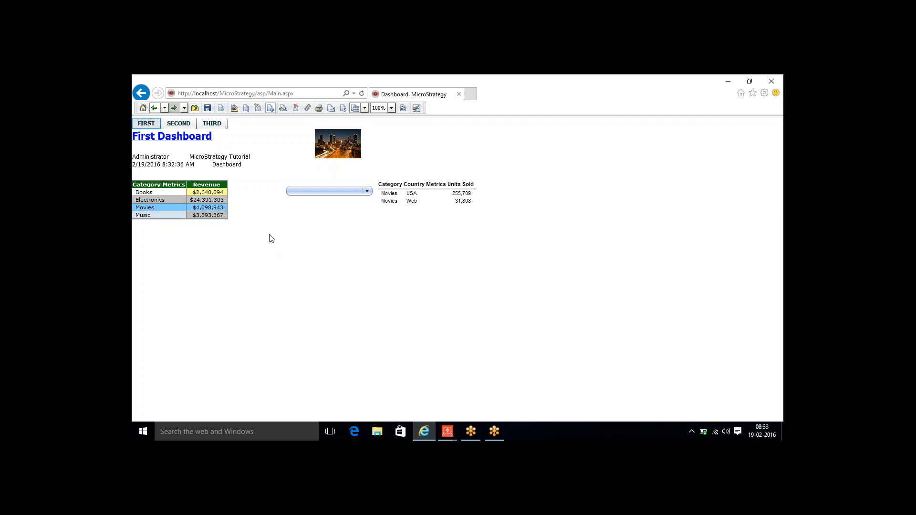
{"action": "left_click", "coordinate": [146, 217]}
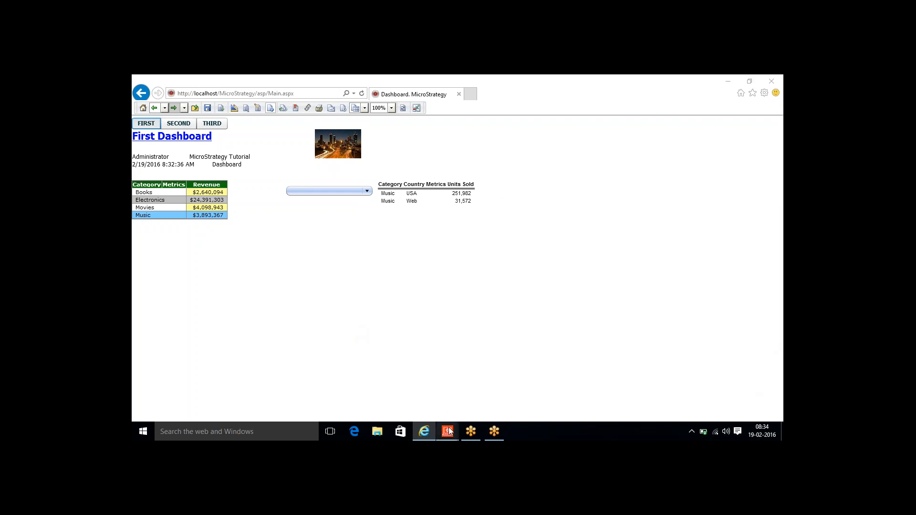
- Add a new layout to the dashboard from the 01 Blank Dashboard template
{"action": "mouse_move", "coordinate": [449, 432]}
{"action": "left_click", "coordinate": [477, 407]}
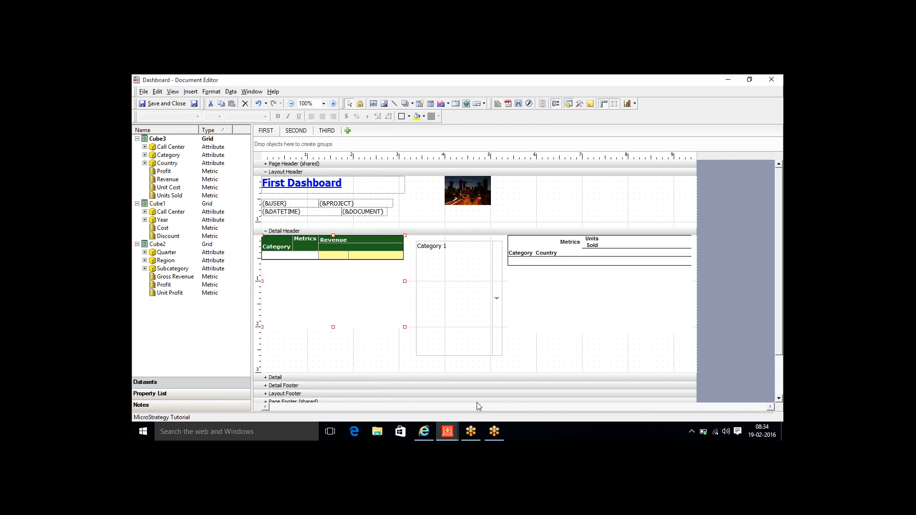
{"action": "left_click", "coordinate": [305, 134]}
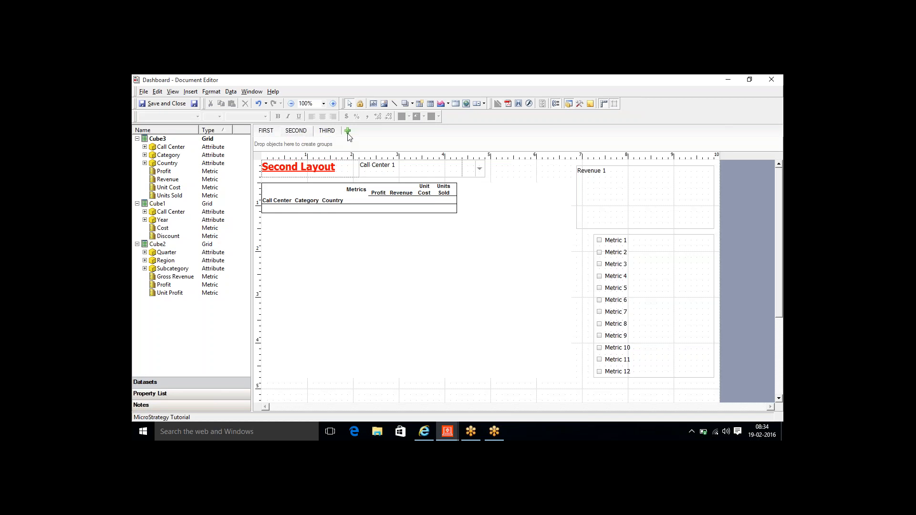
{"action": "left_click", "coordinate": [348, 132]}
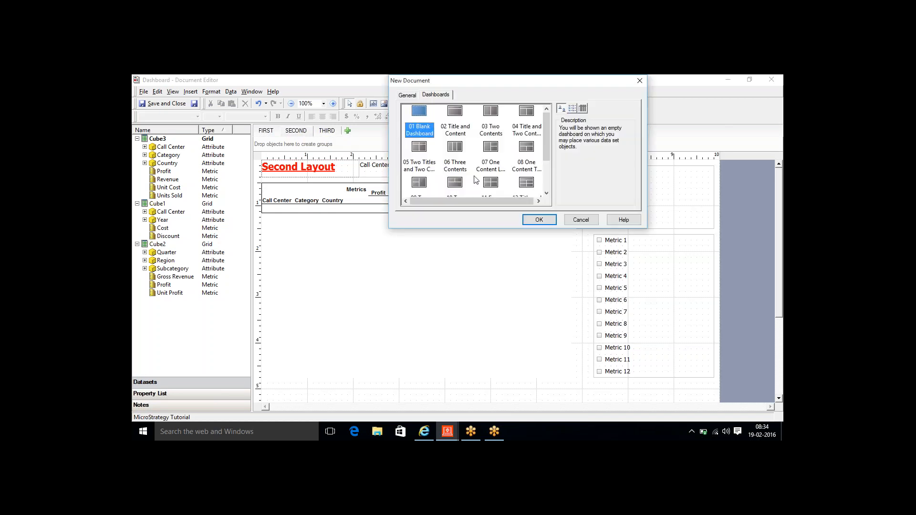
{"action": "left_click", "coordinate": [525, 220]}
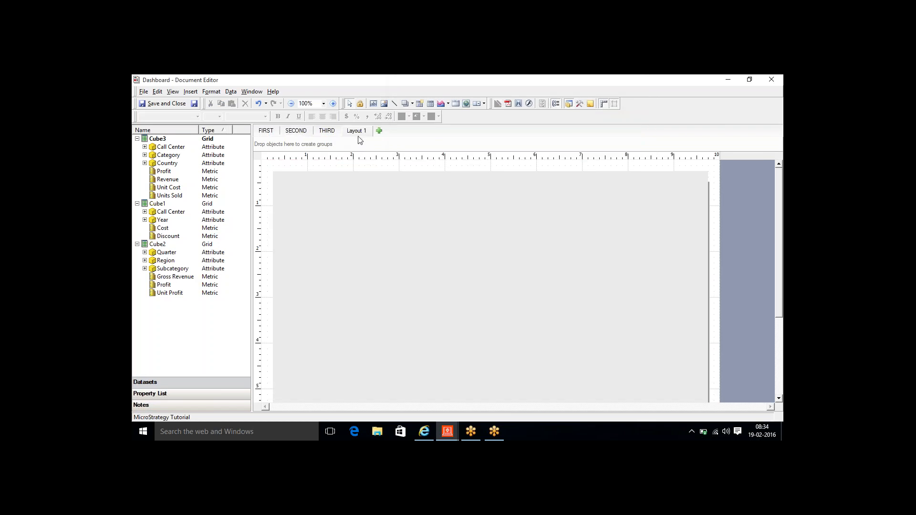
- Rename the new layout to 'Widgets' and delete its empty panel
{"action": "right_click", "coordinate": [355, 135]}
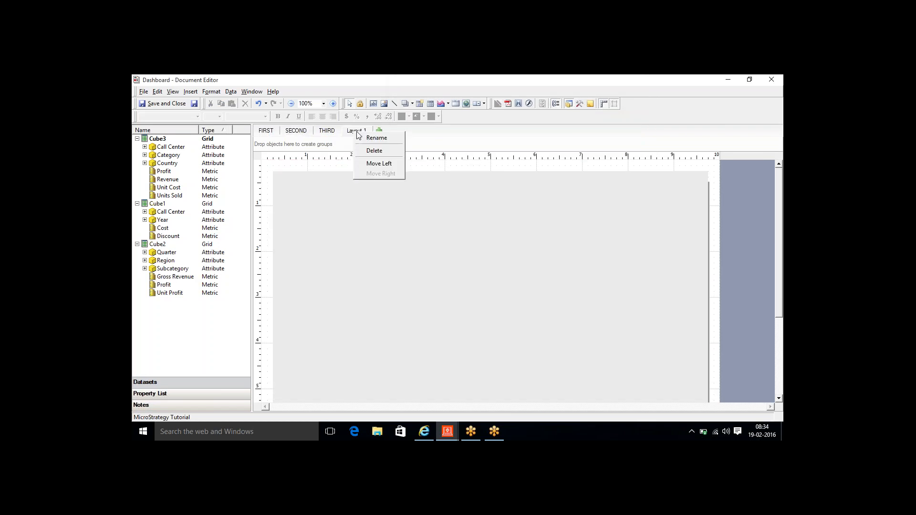
{"action": "left_click", "coordinate": [372, 138]}
{"action": "type", "text": "1"}
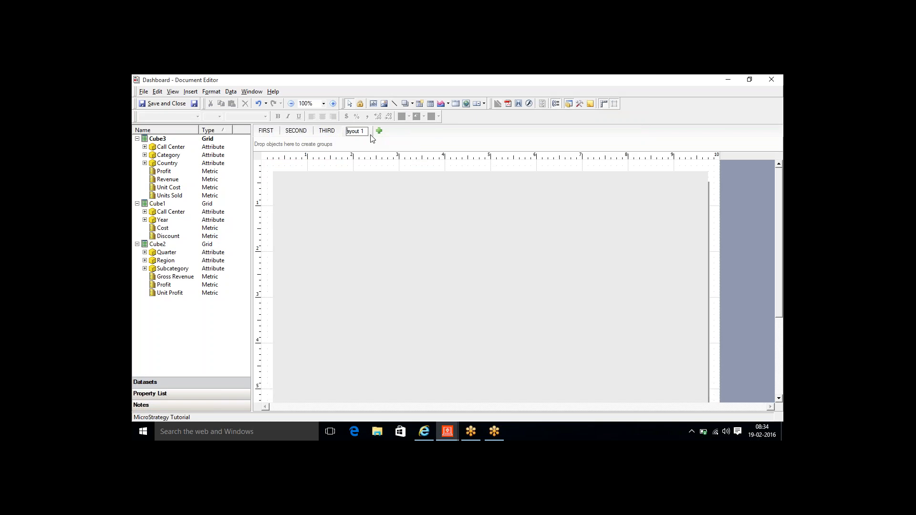
{"action": "type", "text": "Widgetd"}
{"action": "left_click", "coordinate": [429, 201]}
{"action": "key", "text": "Delete"}
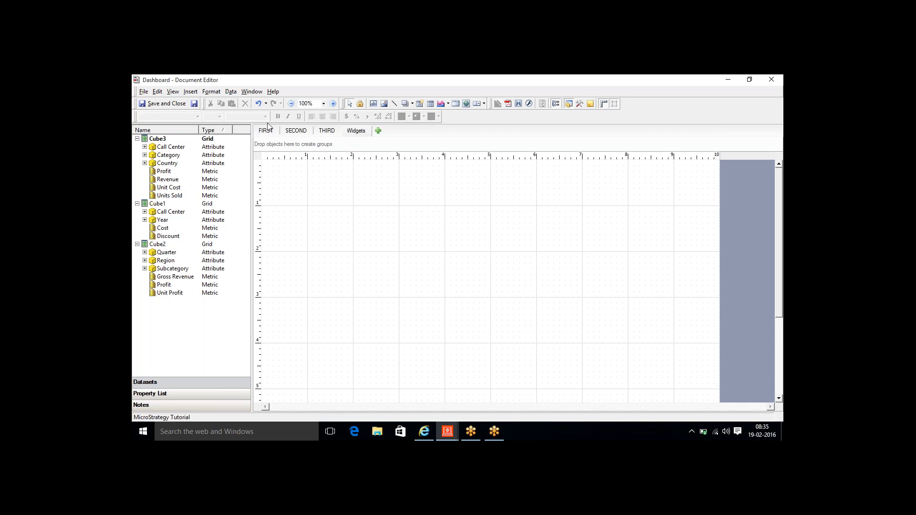
- Insert a new grid, drawing it across the blank Widgets page
{"action": "left_click", "coordinate": [190, 92]}
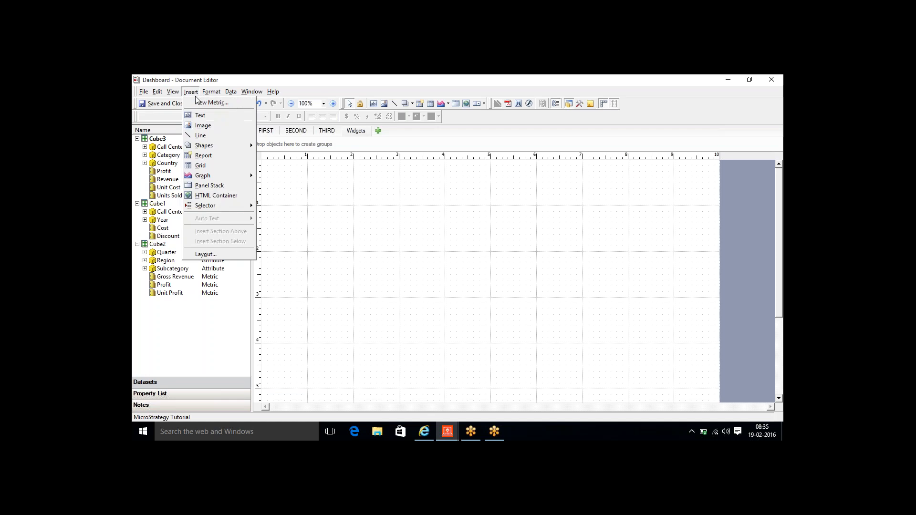
{"action": "left_click", "coordinate": [211, 163]}
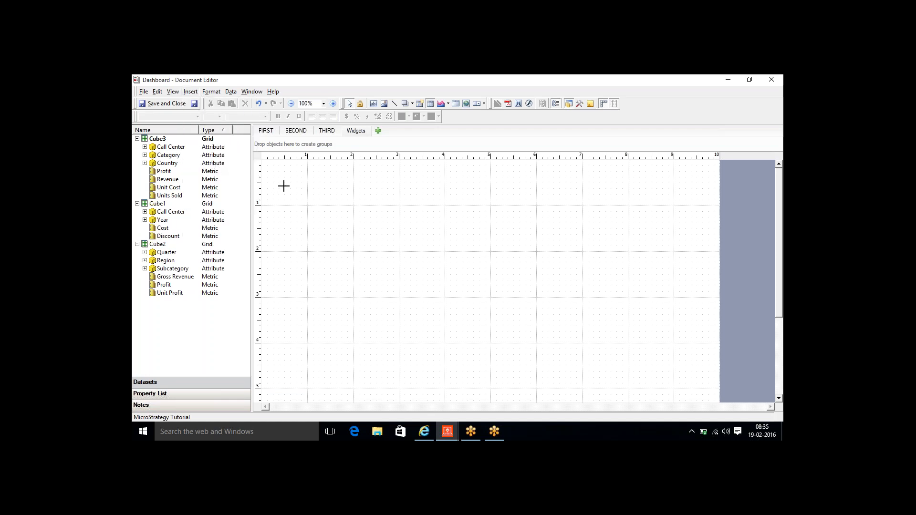
{"action": "left_click_drag", "start_coordinate": [284, 189], "coordinate": [571, 388]}
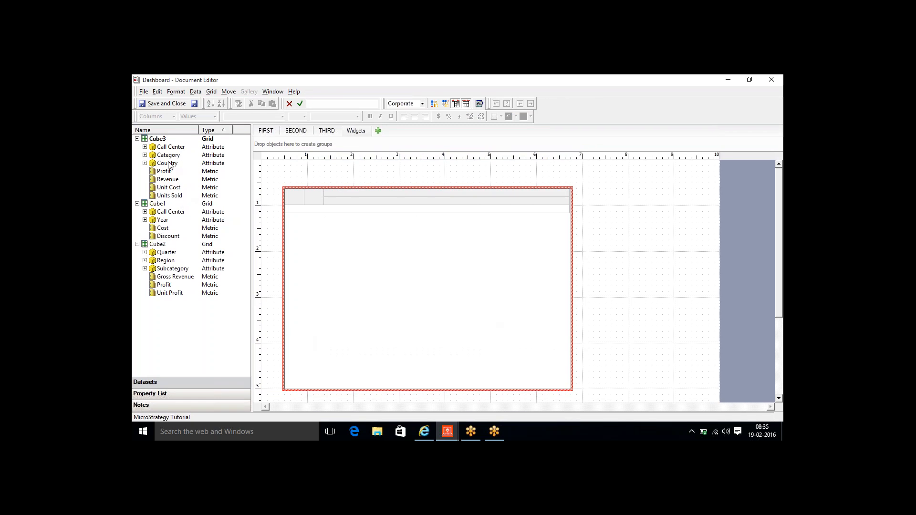
- Add Category, Country, Revenue and Profit from Cube3 to the grid
{"action": "left_click_drag", "start_coordinate": [168, 156], "coordinate": [328, 249]}
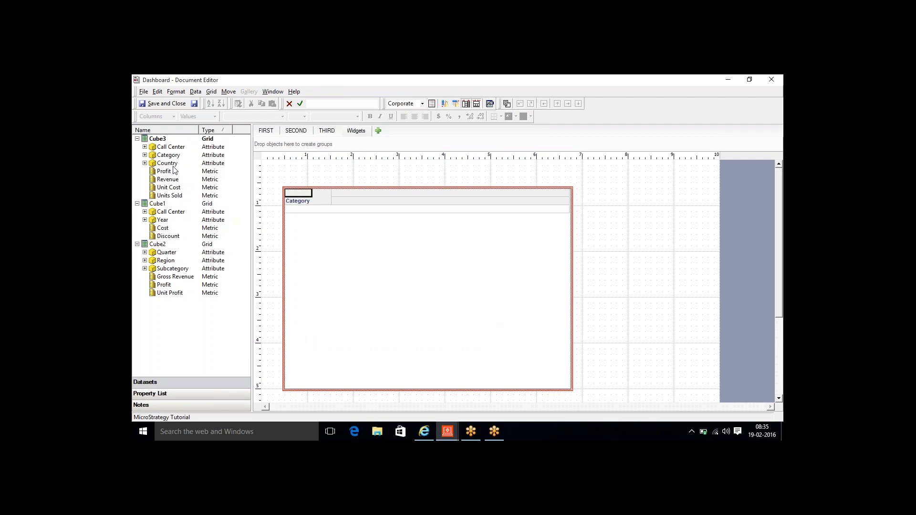
{"action": "left_click_drag", "start_coordinate": [169, 164], "coordinate": [332, 205]}
{"action": "left_click_drag", "start_coordinate": [167, 180], "coordinate": [374, 205]}
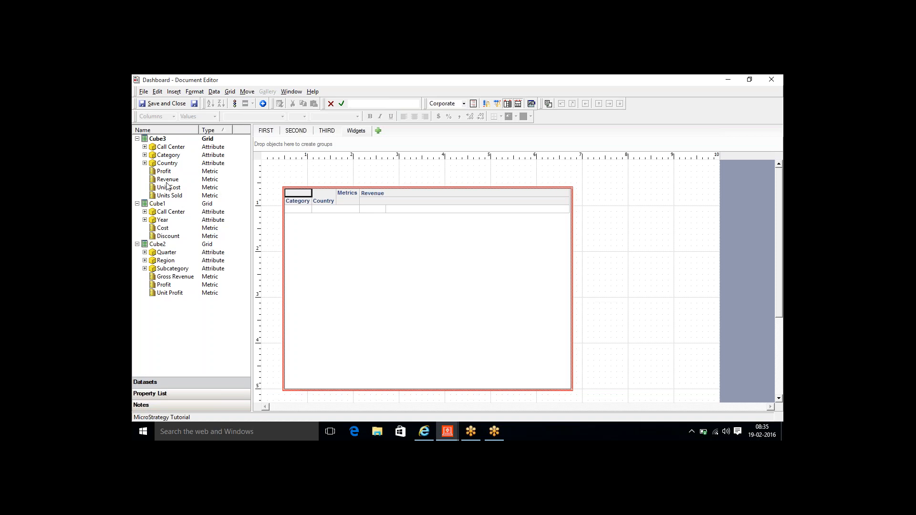
{"action": "left_click_drag", "start_coordinate": [164, 172], "coordinate": [395, 231]}
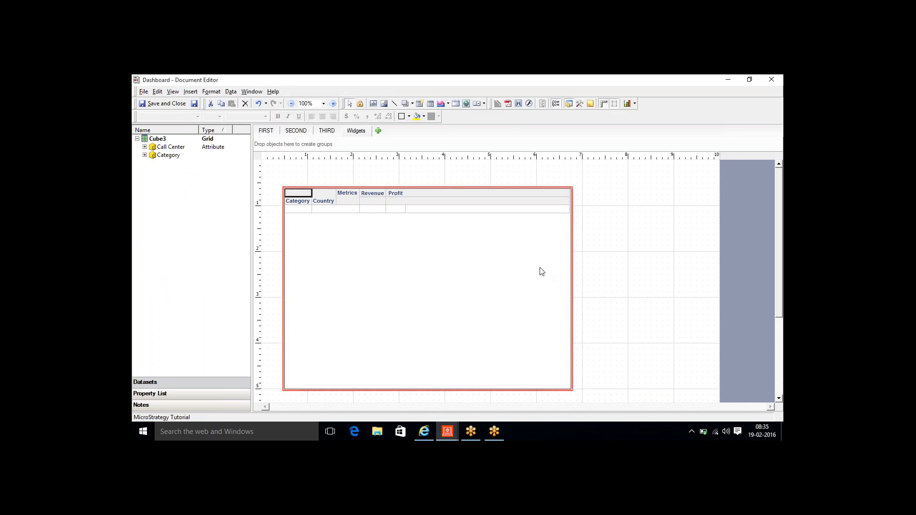
- Set the grid's Widget property to Bubble Grid in the Property List
{"action": "left_click", "coordinate": [165, 394]}
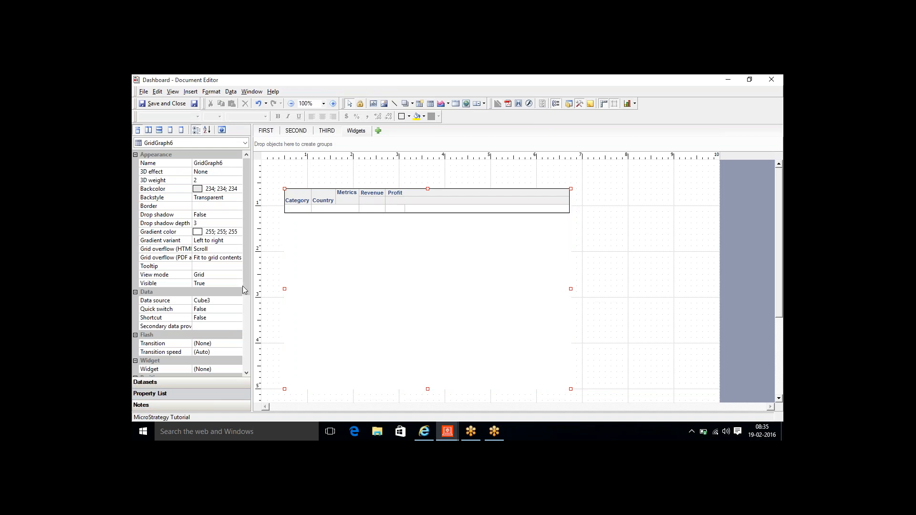
{"action": "left_click_drag", "start_coordinate": [247, 271], "coordinate": [262, 347]}
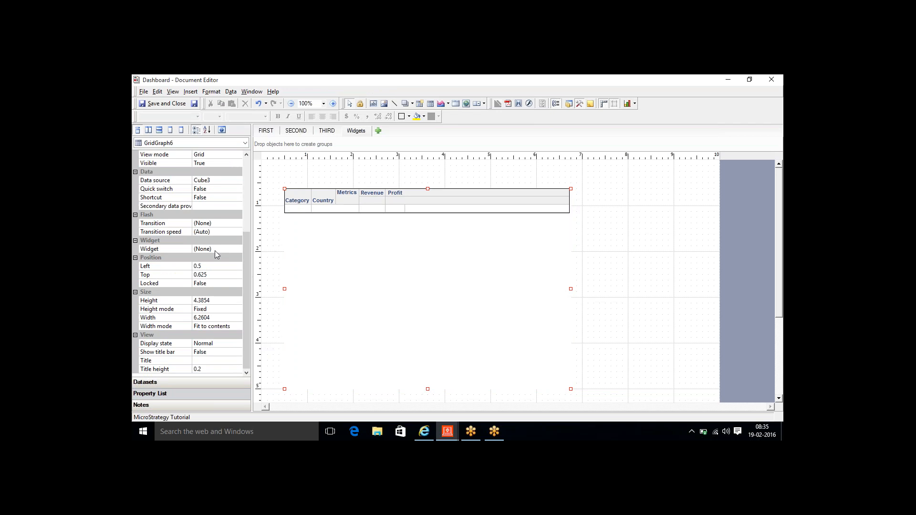
{"action": "left_click", "coordinate": [231, 250]}
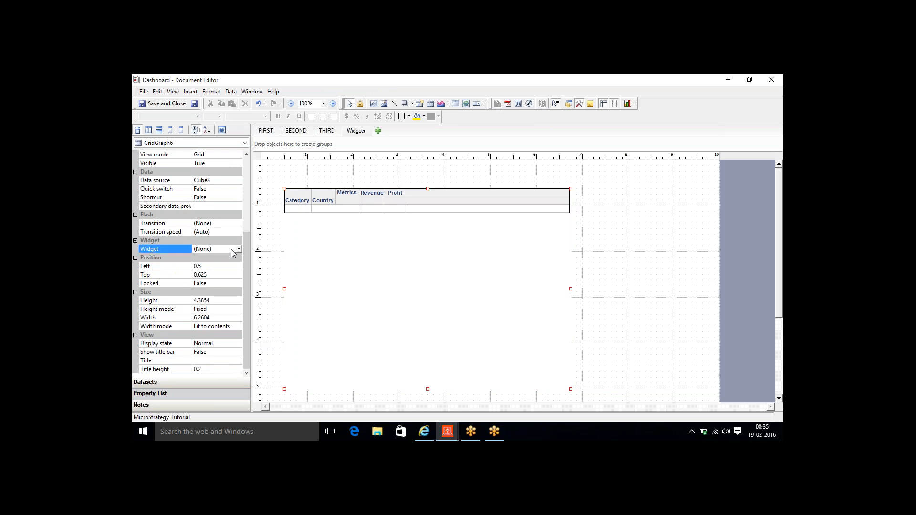
{"action": "left_click", "coordinate": [238, 249]}
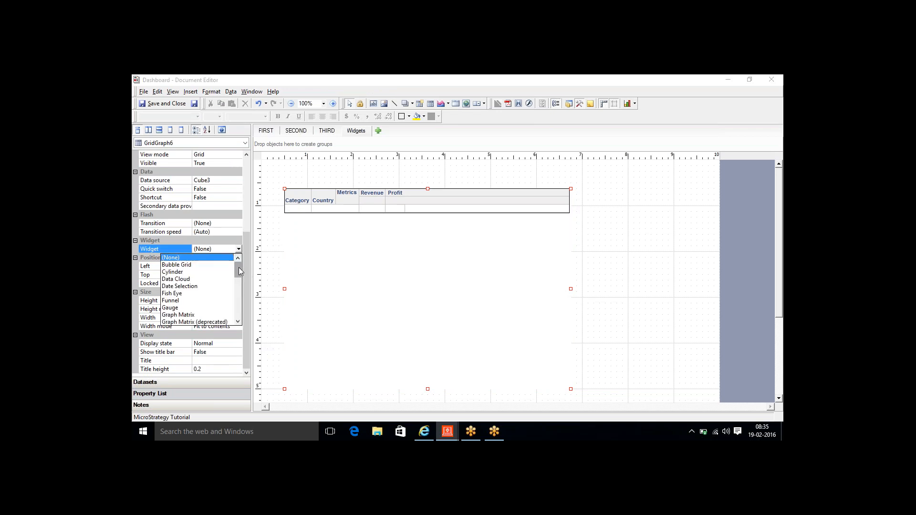
{"action": "mouse_move", "coordinate": [238, 268]}
{"action": "left_mouse_down"}
{"action": "mouse_move", "coordinate": [242, 322]}
{"action": "mouse_move", "coordinate": [230, 260]}
{"action": "left_mouse_up"}
{"action": "left_click", "coordinate": [202, 266]}
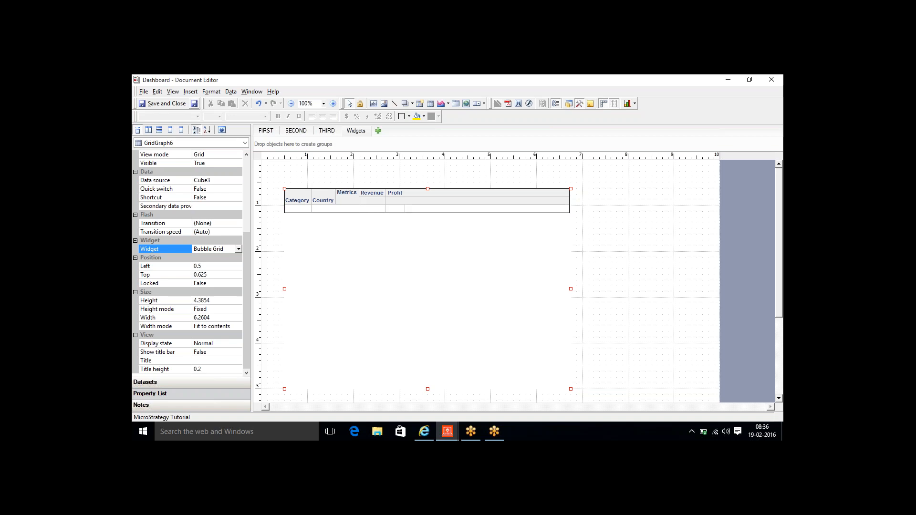
{"action": "left_click", "coordinate": [424, 431]}
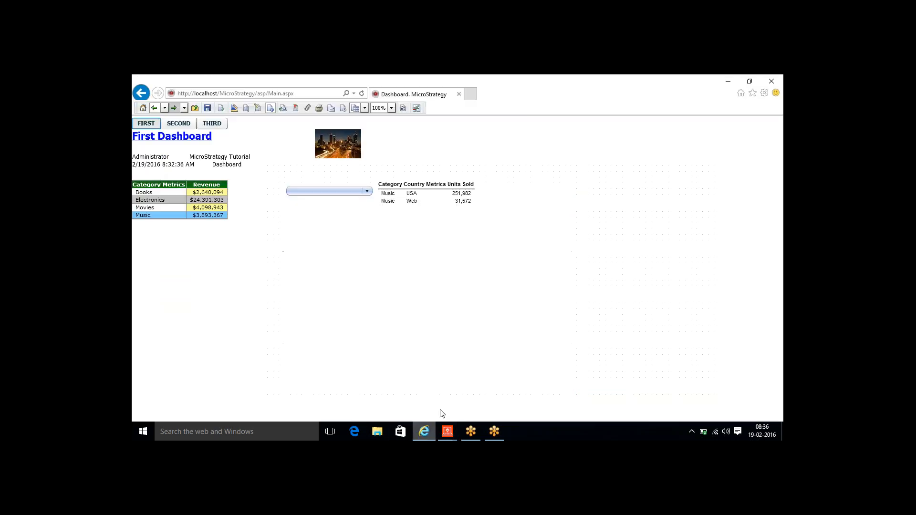
{"action": "left_click", "coordinate": [402, 110]}
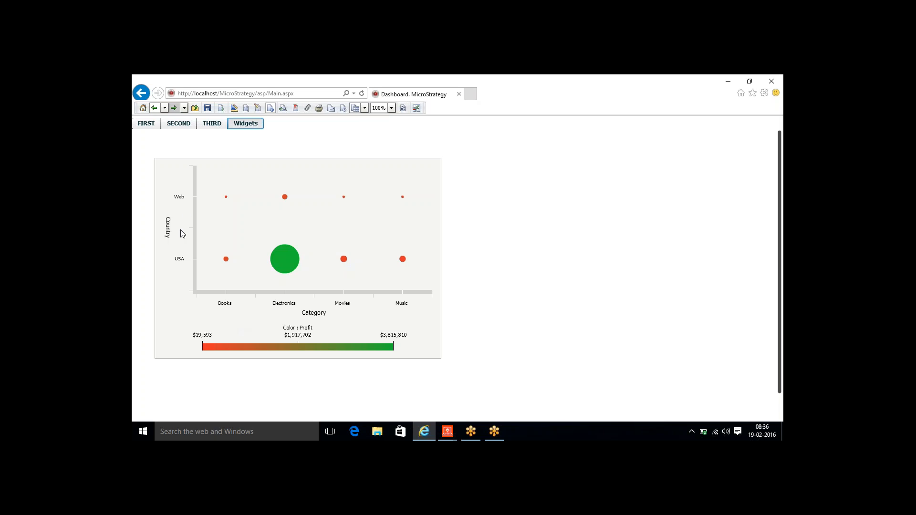
{"action": "mouse_move", "coordinate": [280, 274]}
{"action": "left_click", "coordinate": [448, 431]}
{"action": "left_click", "coordinate": [475, 415]}
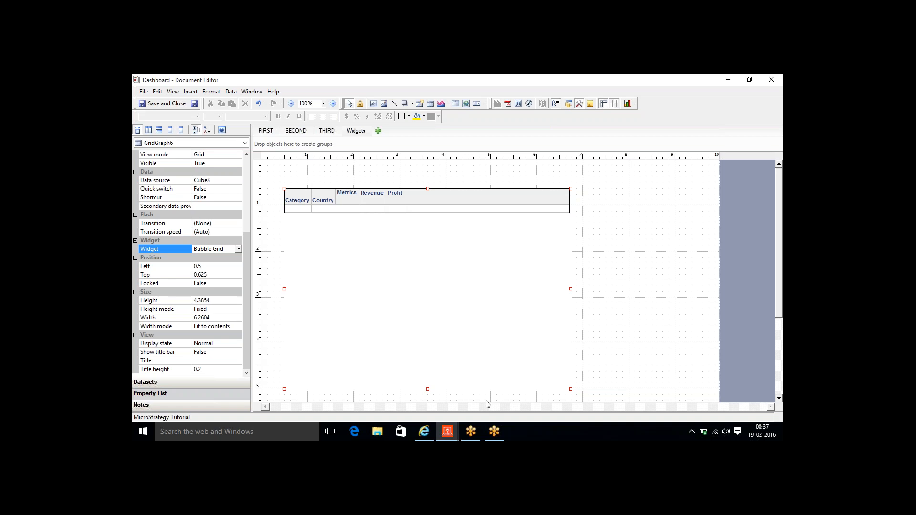
- Remove the Category and Country attributes from the Bubble Grid
{"action": "mouse_move", "coordinate": [318, 234]}
{"action": "double_click", "coordinate": [290, 194]}
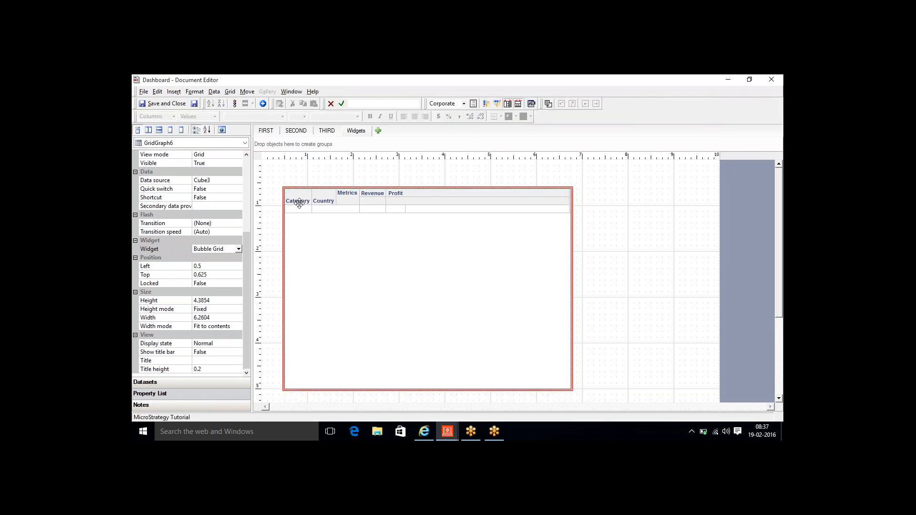
{"action": "left_click", "coordinate": [207, 382]}
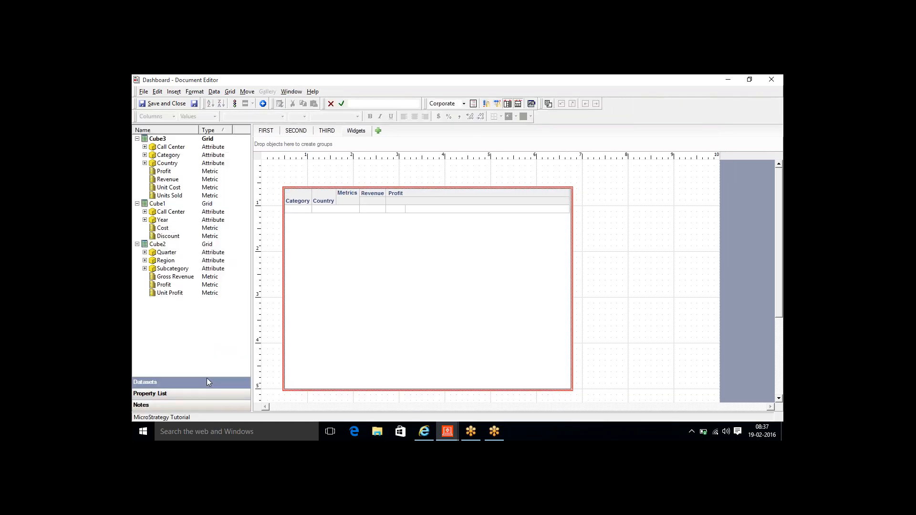
{"action": "right_click", "coordinate": [293, 201]}
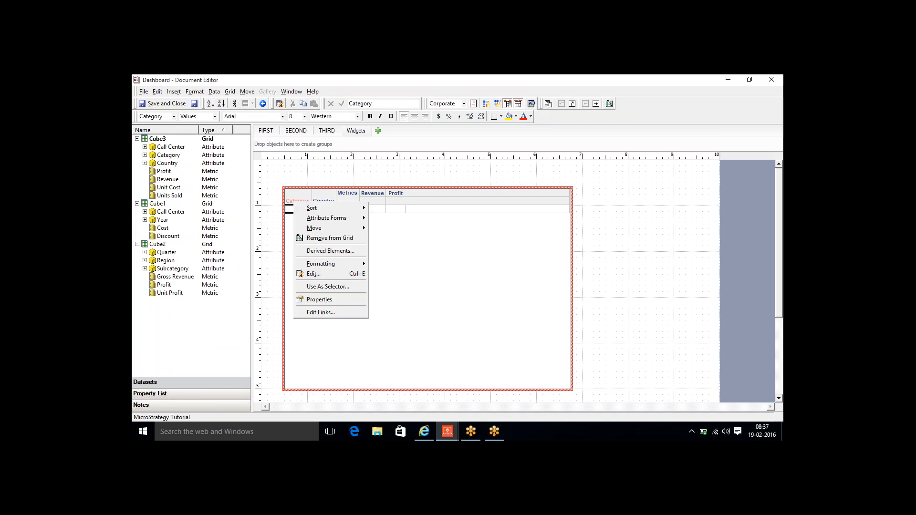
{"action": "left_click", "coordinate": [329, 238]}
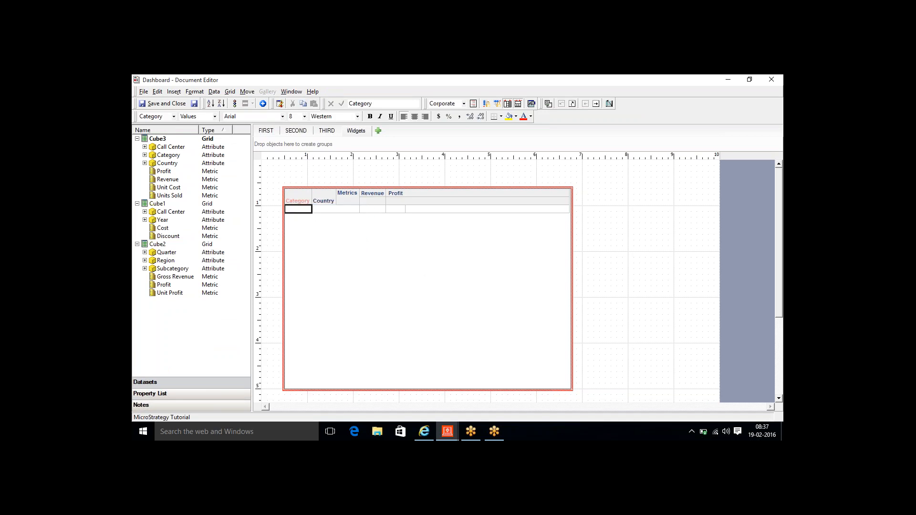
{"action": "left_click", "coordinate": [482, 280]}
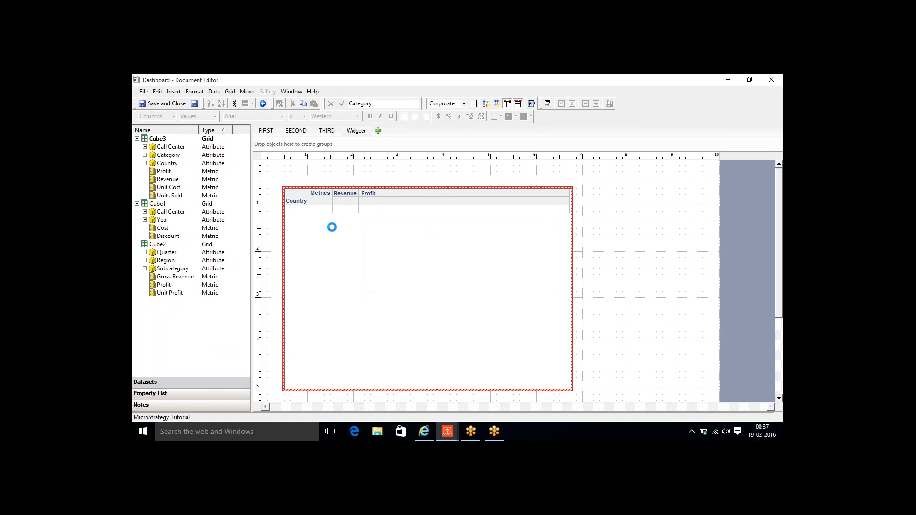
{"action": "right_click", "coordinate": [300, 201]}
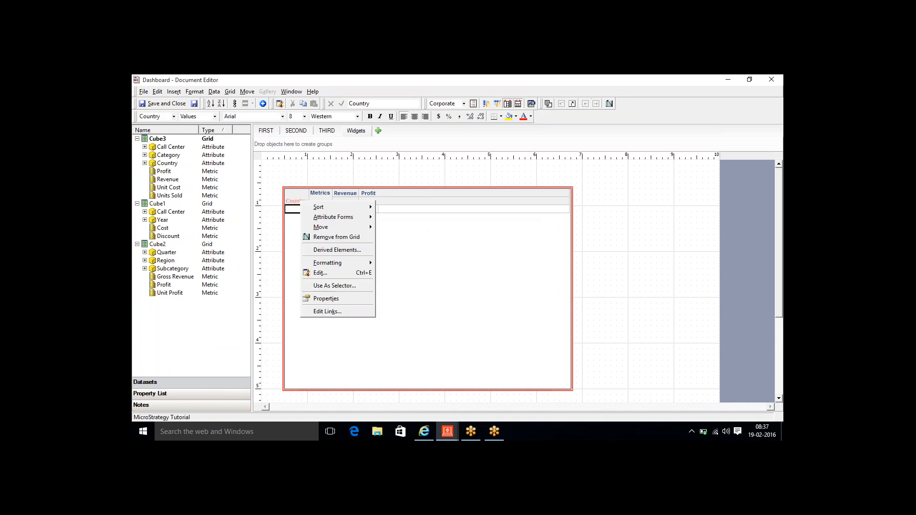
{"action": "left_click", "coordinate": [330, 237]}
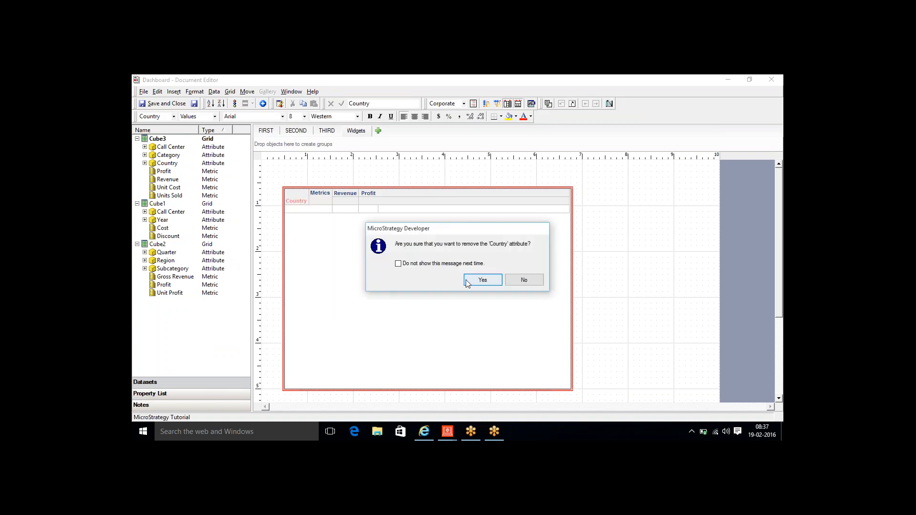
{"action": "left_click", "coordinate": [480, 280]}
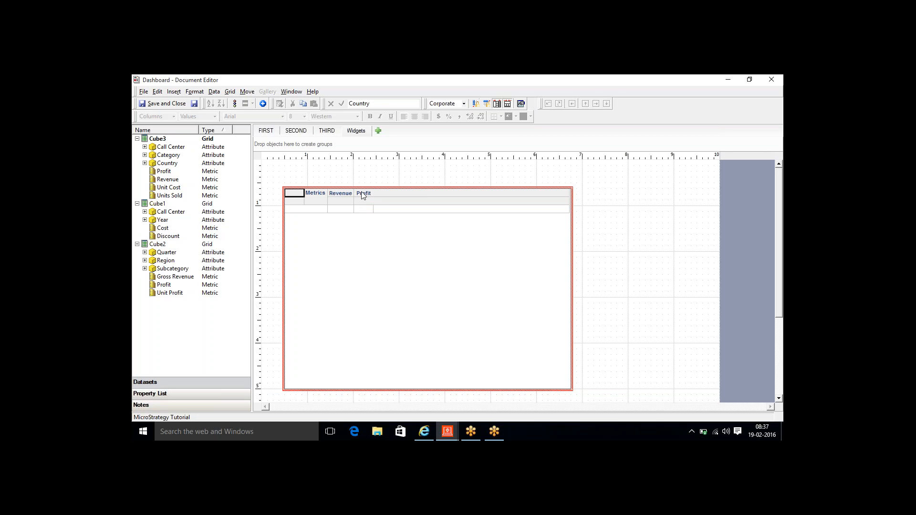
- Remove the Profit metric, then delete the grid from the Widgets page
{"action": "right_click", "coordinate": [363, 196]}
{"action": "left_click", "coordinate": [382, 217]}
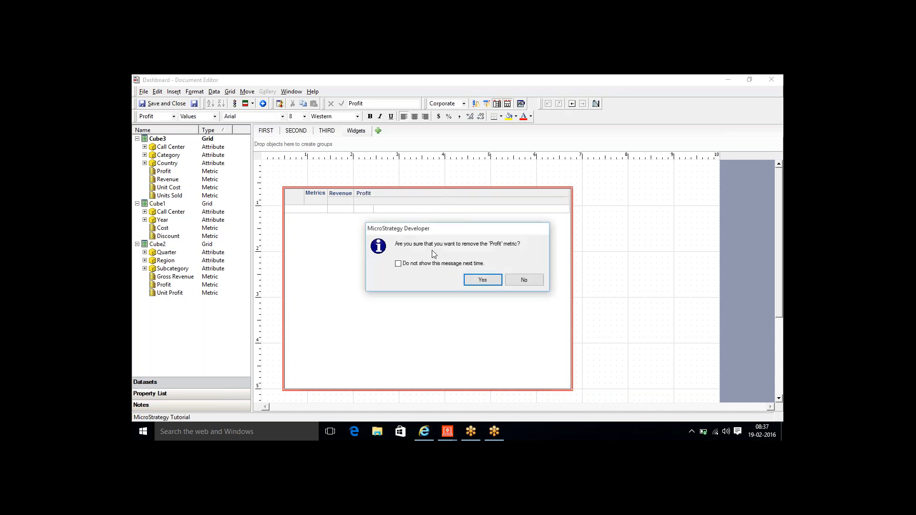
{"action": "left_click", "coordinate": [482, 280]}
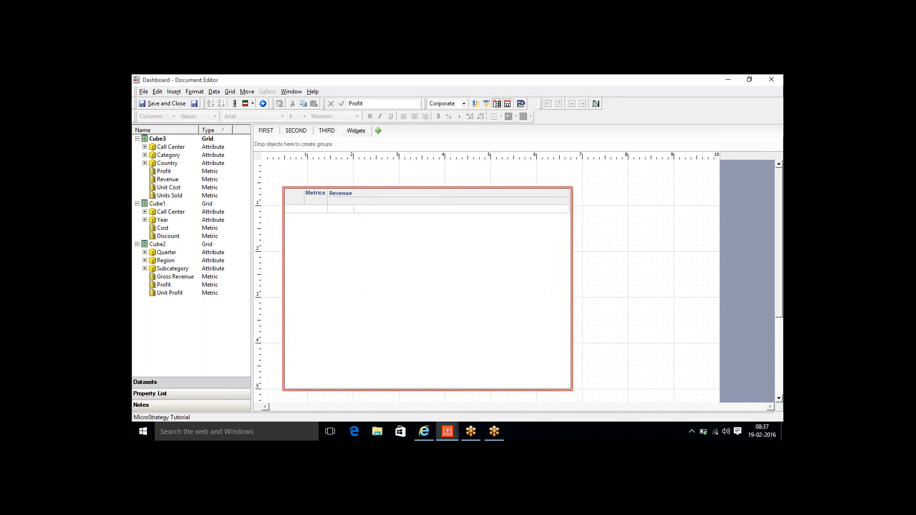
{"action": "left_click", "coordinate": [614, 277]}
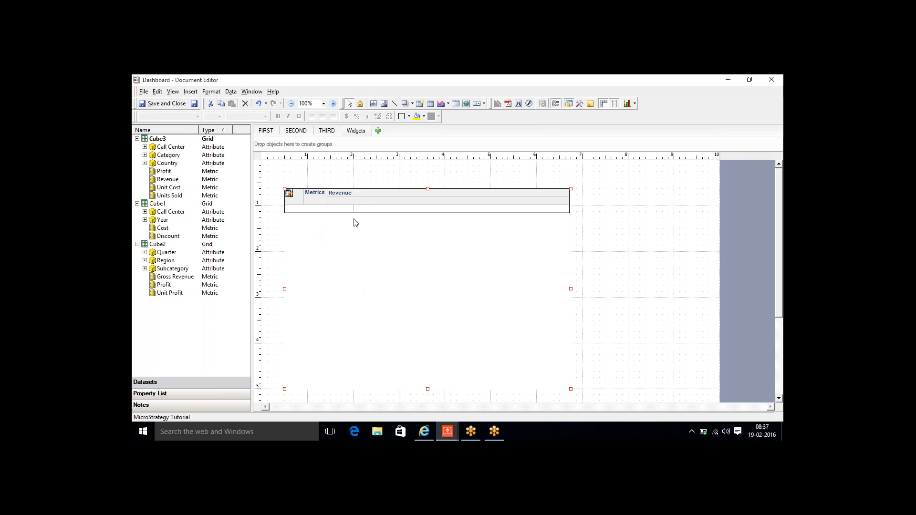
{"action": "key", "text": "Delete"}
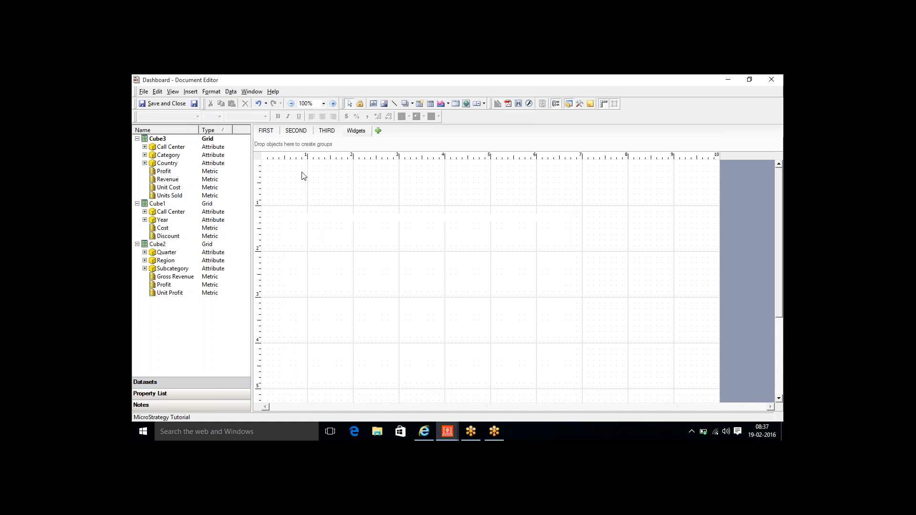
- Insert a grid on the Widgets page holding Cube2's Profit, with Metrics across the columns
{"action": "left_click", "coordinate": [191, 92]}
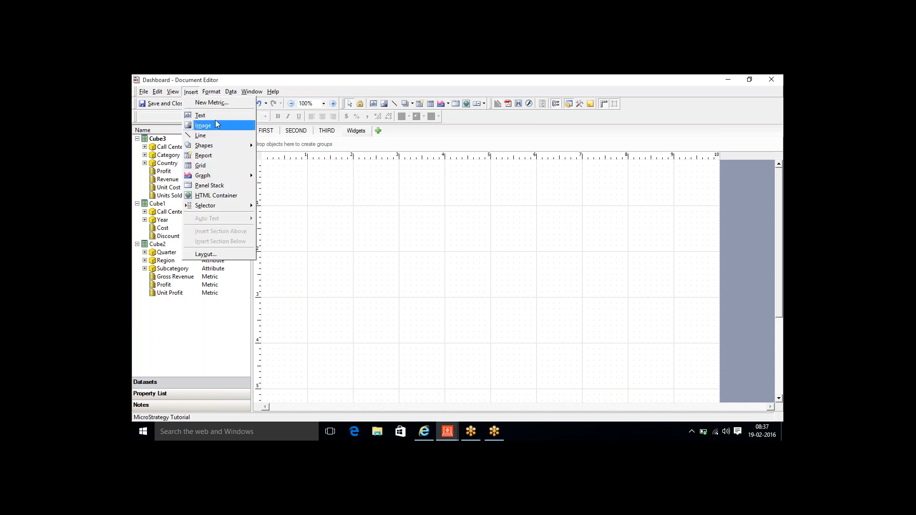
{"action": "left_click", "coordinate": [216, 165]}
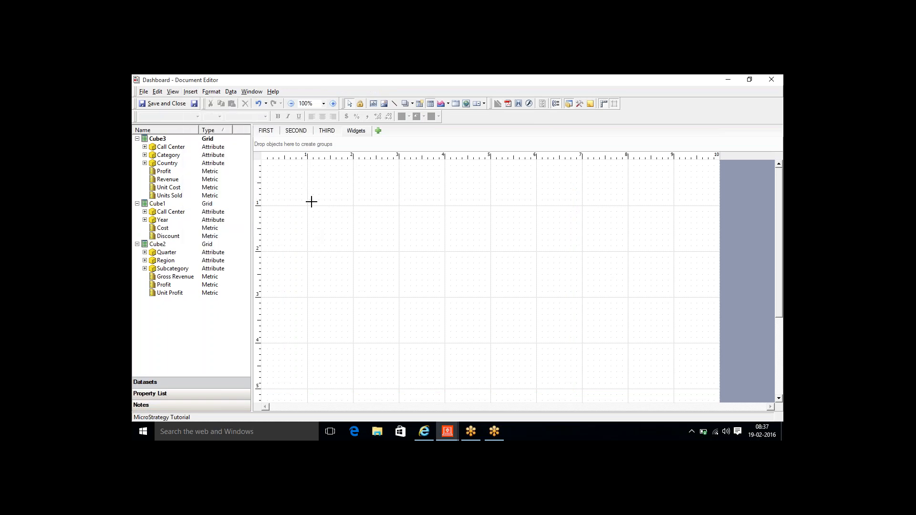
{"action": "mouse_move", "coordinate": [313, 200]}
{"action": "left_mouse_down"}
{"action": "mouse_move", "coordinate": [360, 223]}
{"action": "mouse_move", "coordinate": [405, 274]}
{"action": "mouse_move", "coordinate": [552, 337]}
{"action": "mouse_move", "coordinate": [538, 372]}
{"action": "left_mouse_up"}
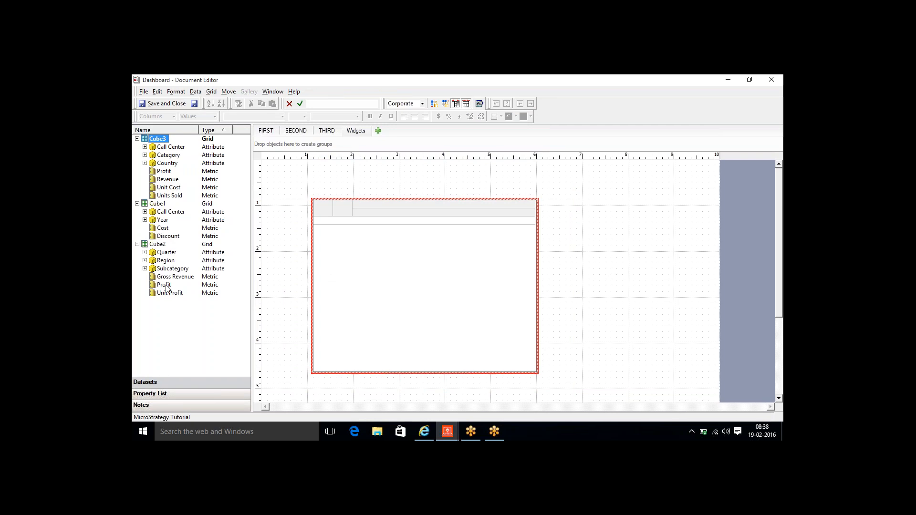
{"action": "left_click_drag", "start_coordinate": [165, 285], "coordinate": [389, 266]}
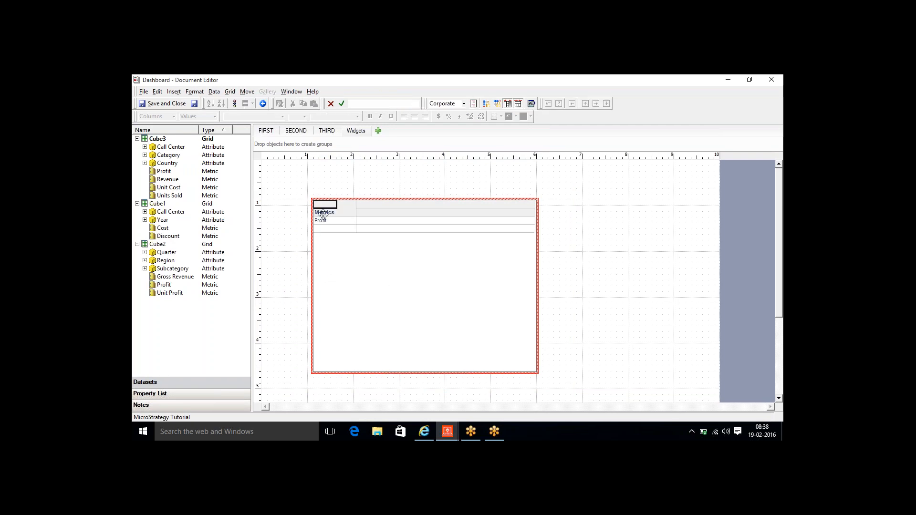
{"action": "left_click_drag", "start_coordinate": [322, 214], "coordinate": [367, 210]}
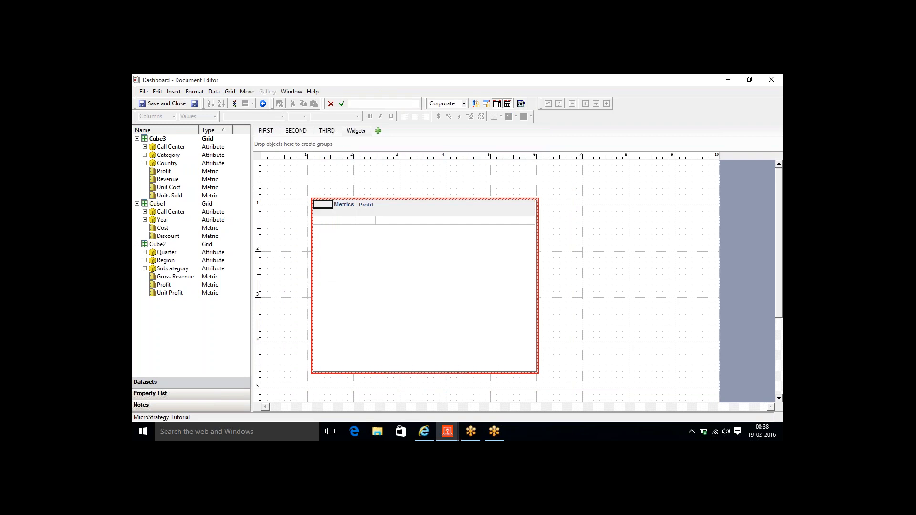
{"action": "left_click", "coordinate": [304, 169]}
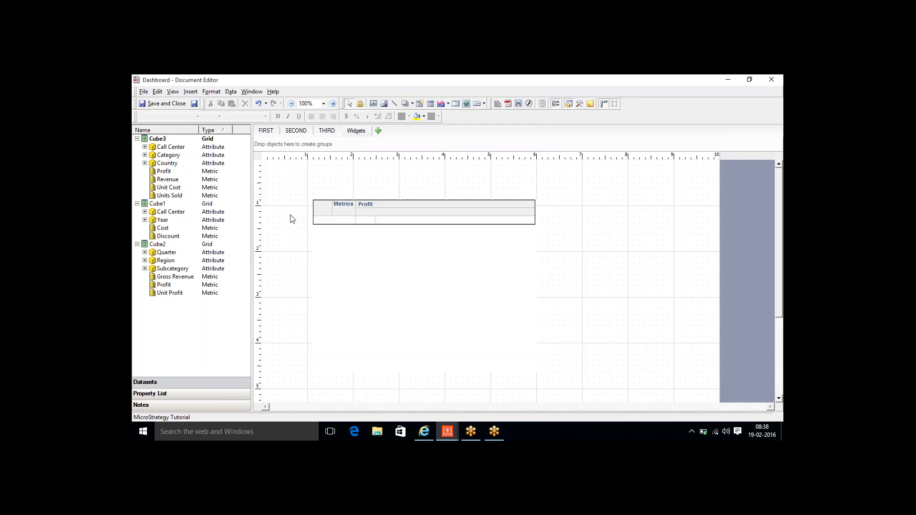
- Insert a selector and draw it above the grid
{"action": "left_click", "coordinate": [190, 92]}
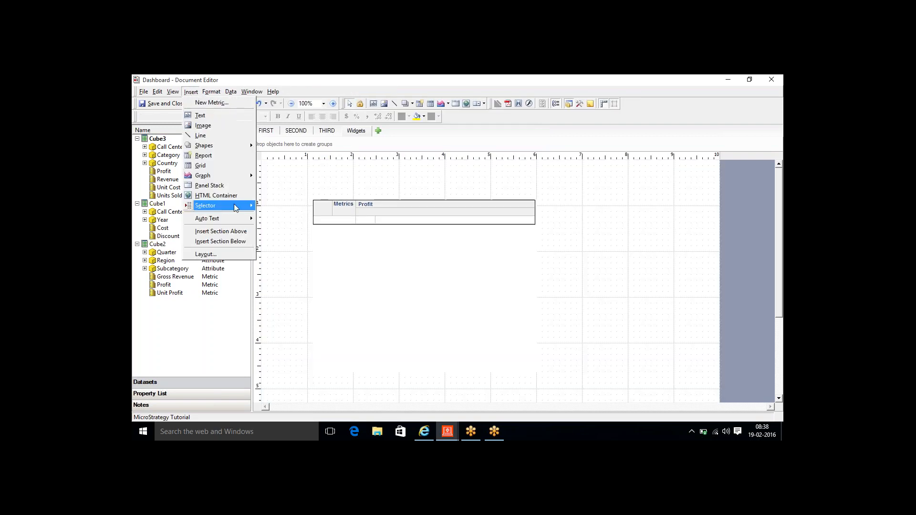
{"action": "mouse_move", "coordinate": [234, 204]}
{"action": "left_click", "coordinate": [281, 206]}
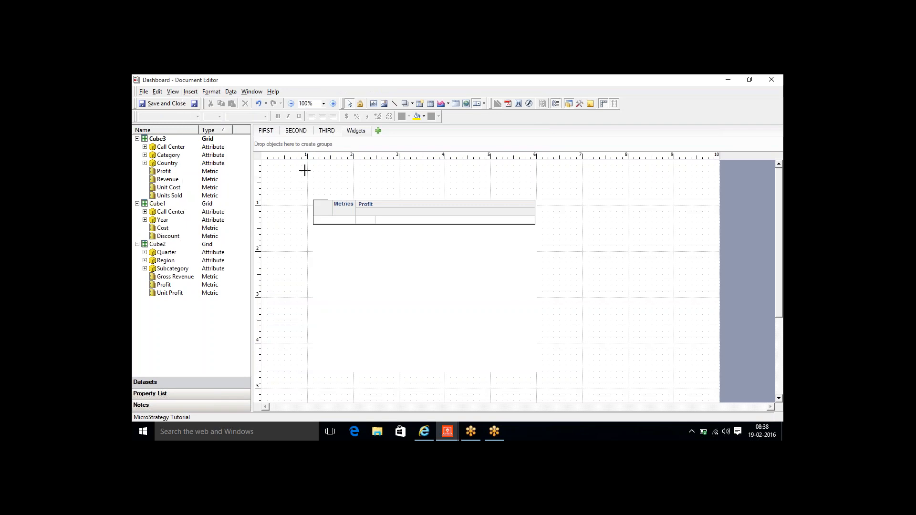
{"action": "left_click_drag", "start_coordinate": [307, 166], "coordinate": [468, 183]}
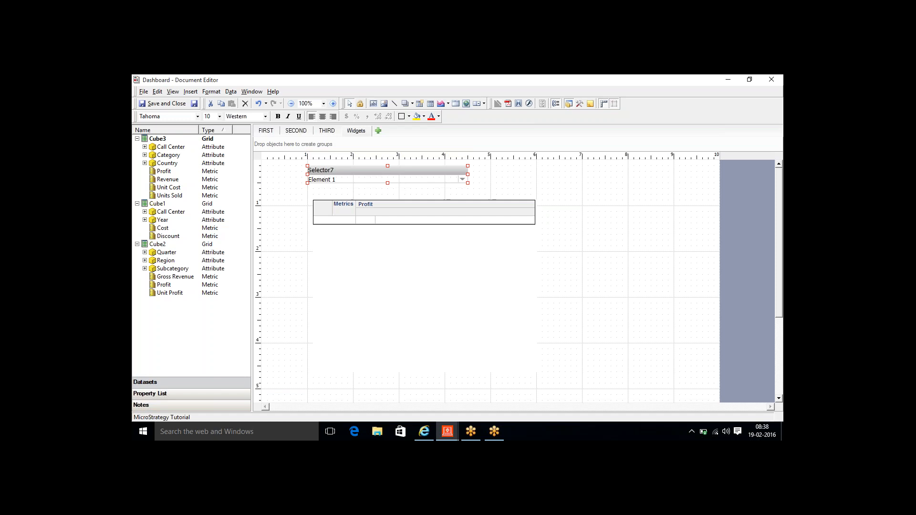
- Make the selector a Region filter with no title bar and no All option
{"action": "right_click", "coordinate": [411, 180]}
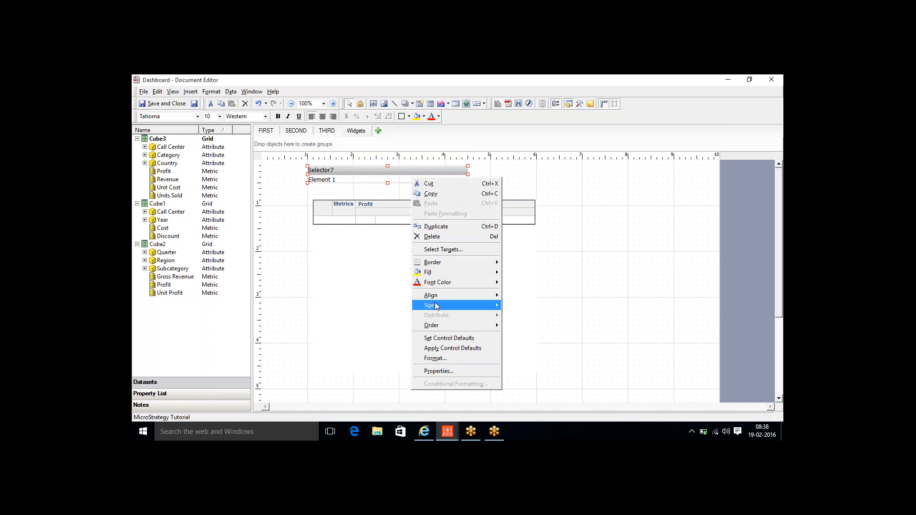
{"action": "left_click", "coordinate": [441, 373]}
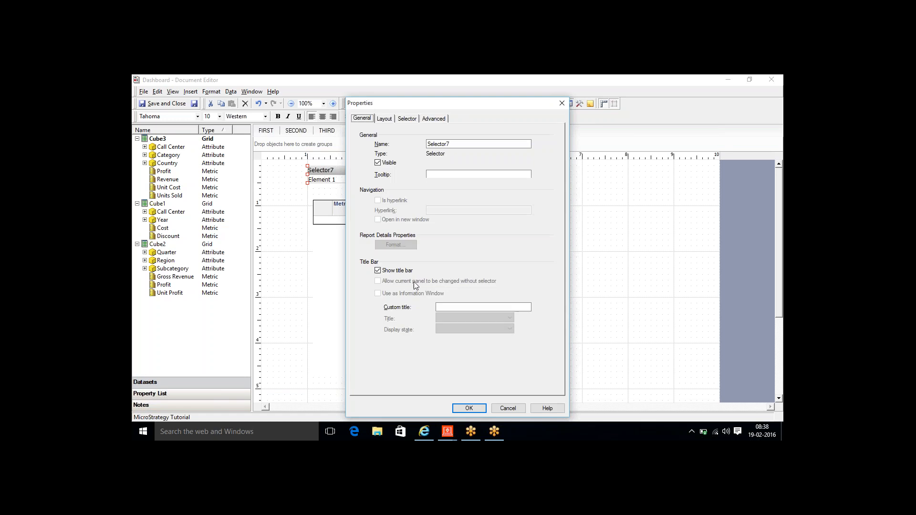
{"action": "left_click", "coordinate": [378, 271]}
{"action": "left_click", "coordinate": [410, 121]}
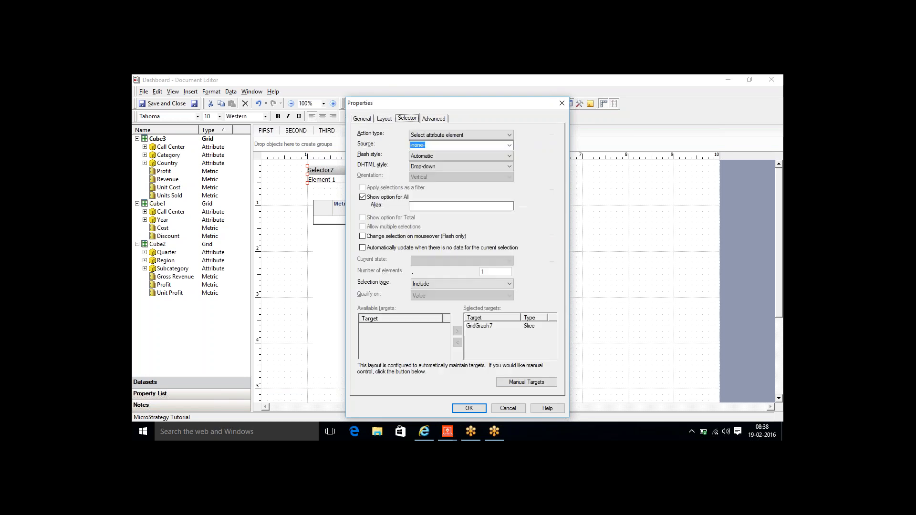
{"action": "left_click", "coordinate": [509, 145]}
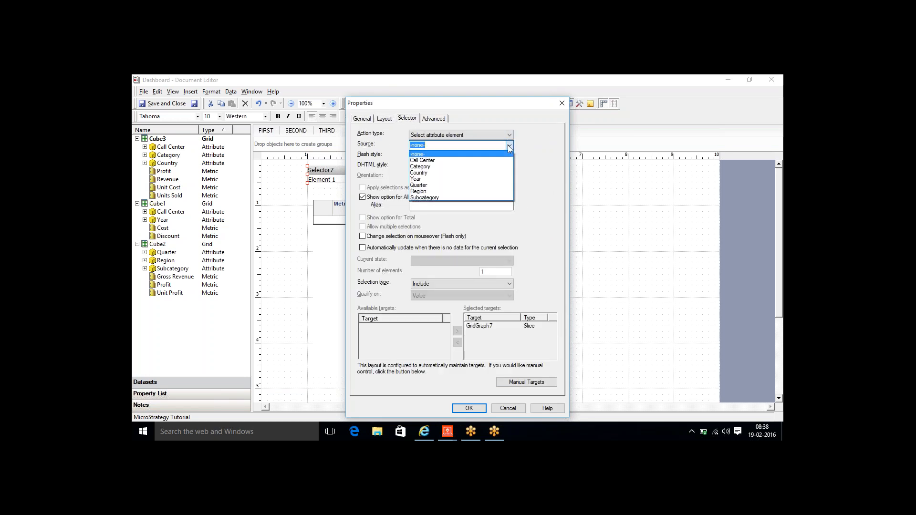
{"action": "left_click", "coordinate": [439, 192]}
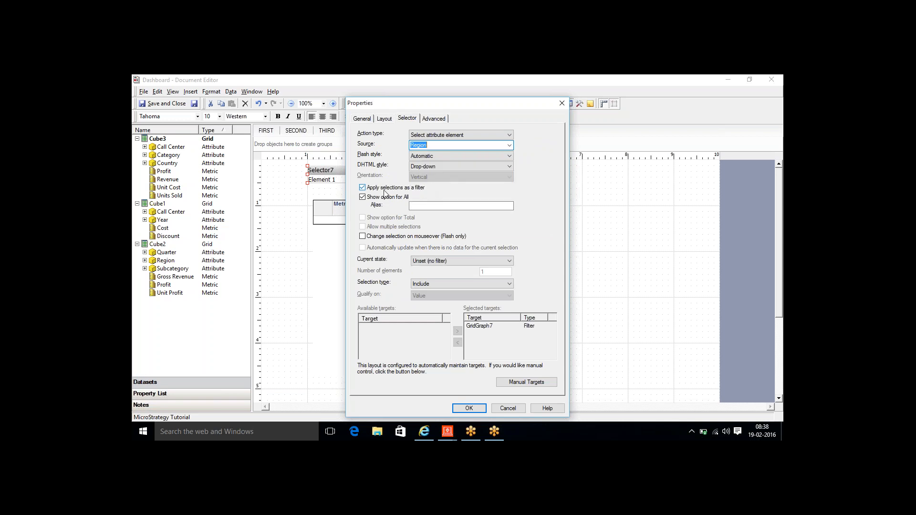
{"action": "left_click", "coordinate": [363, 197]}
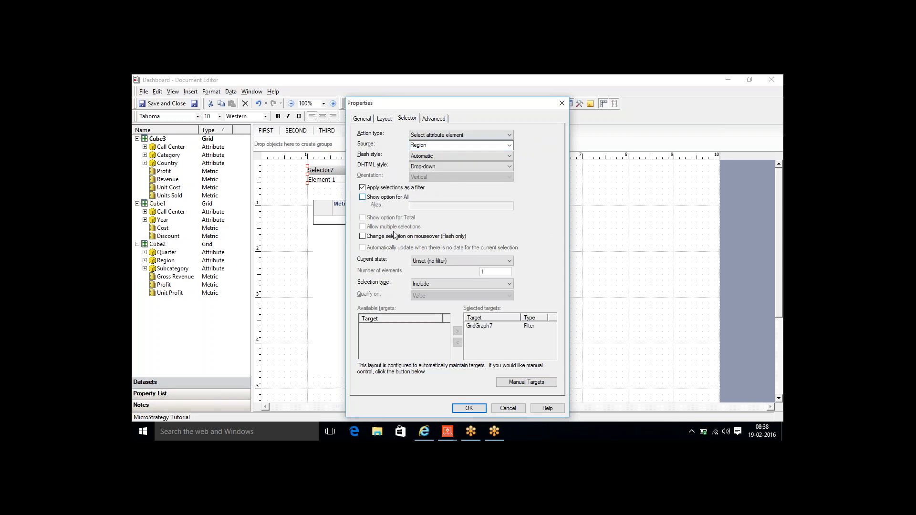
{"action": "left_click", "coordinate": [469, 408]}
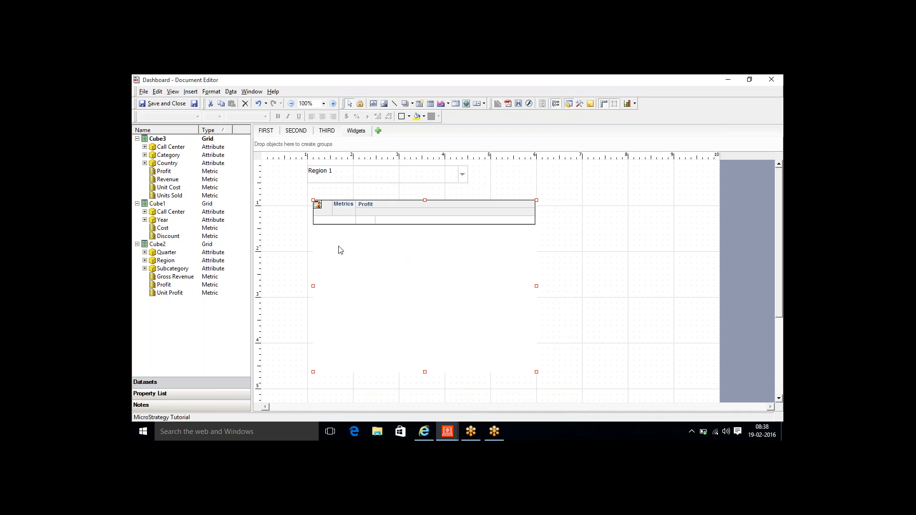
- Change GridGraph7's Widget property to Cylinder, then return to the browser dashboard
{"action": "left_click", "coordinate": [173, 394]}
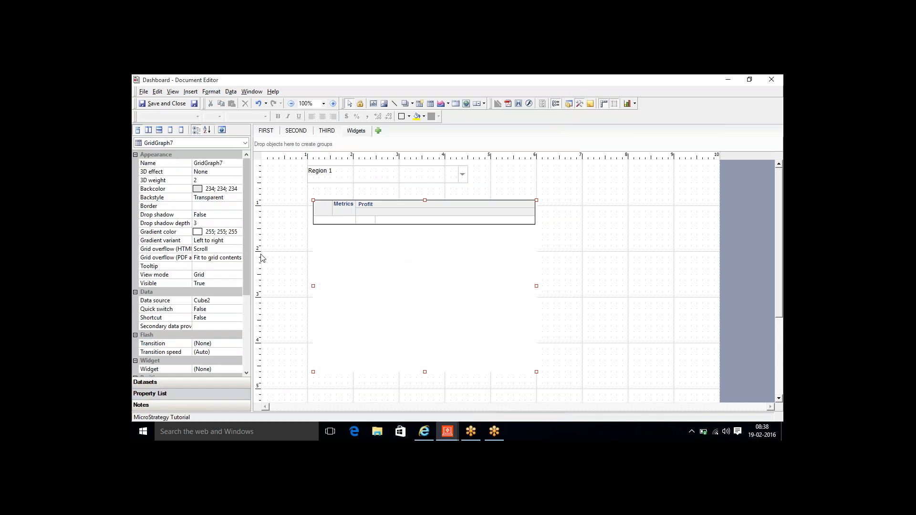
{"action": "left_click_drag", "start_coordinate": [245, 256], "coordinate": [242, 293]}
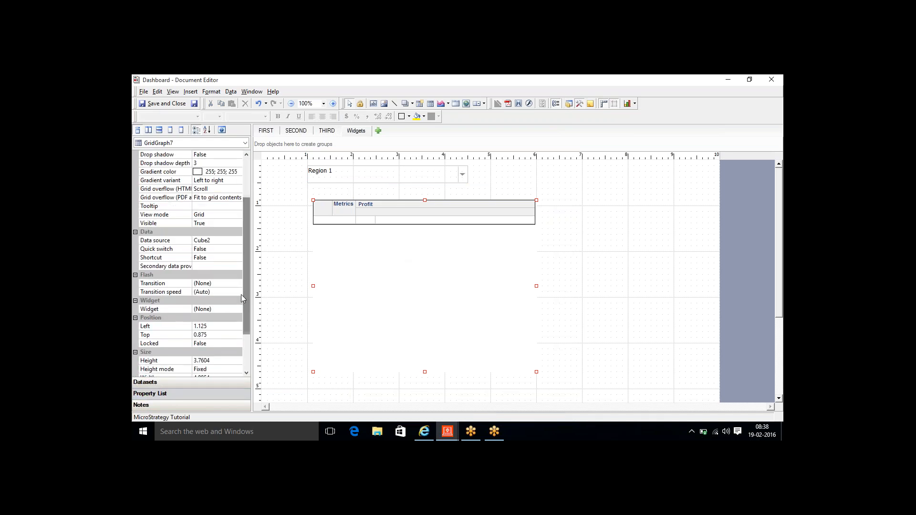
{"action": "left_click", "coordinate": [231, 309]}
{"action": "left_click", "coordinate": [239, 310]}
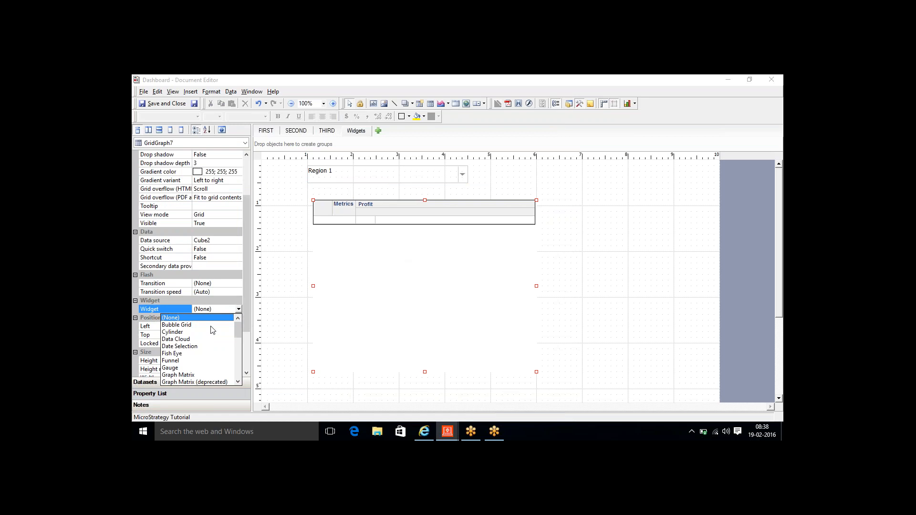
{"action": "left_click", "coordinate": [177, 335]}
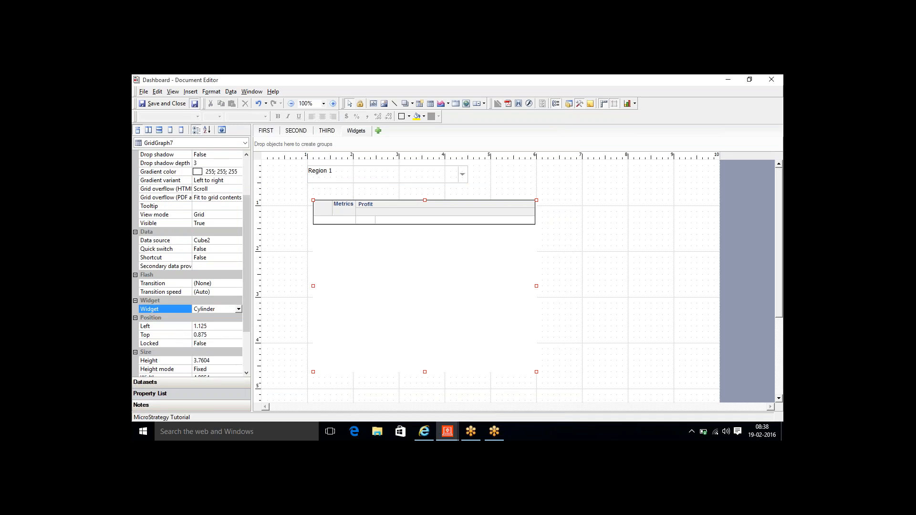
{"action": "left_click", "coordinate": [426, 434]}
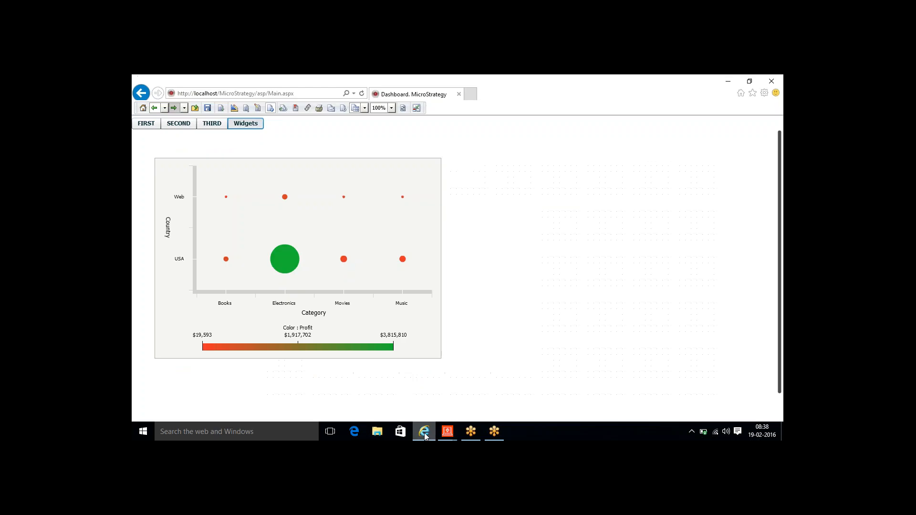
- Reload the dashboard and set the cylinder gauge's Max Value from 100 to 6,000,000
{"action": "left_click", "coordinate": [403, 109]}
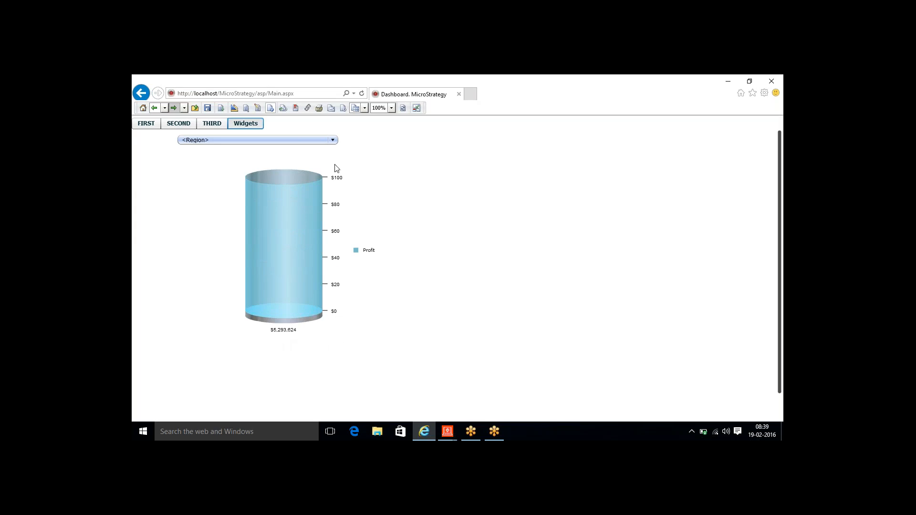
{"action": "right_click", "coordinate": [296, 230]}
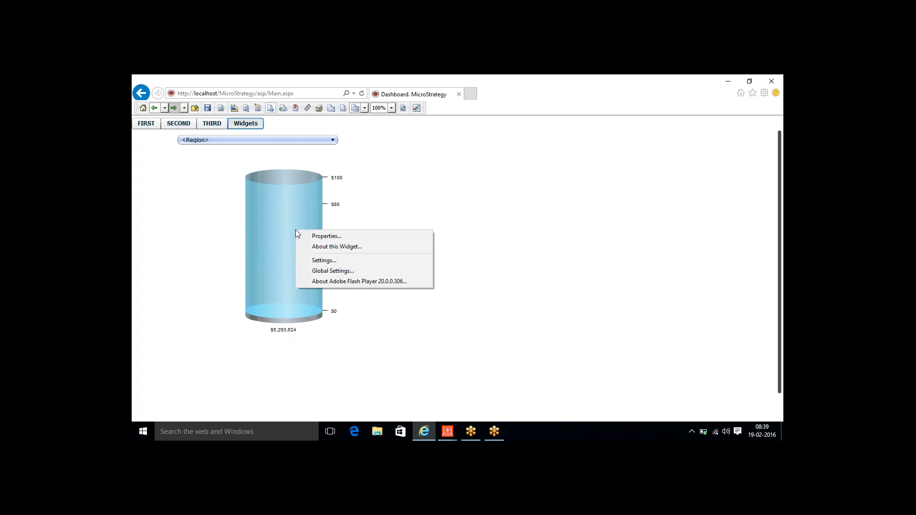
{"action": "left_click", "coordinate": [327, 236]}
{"action": "left_click", "coordinate": [473, 274]}
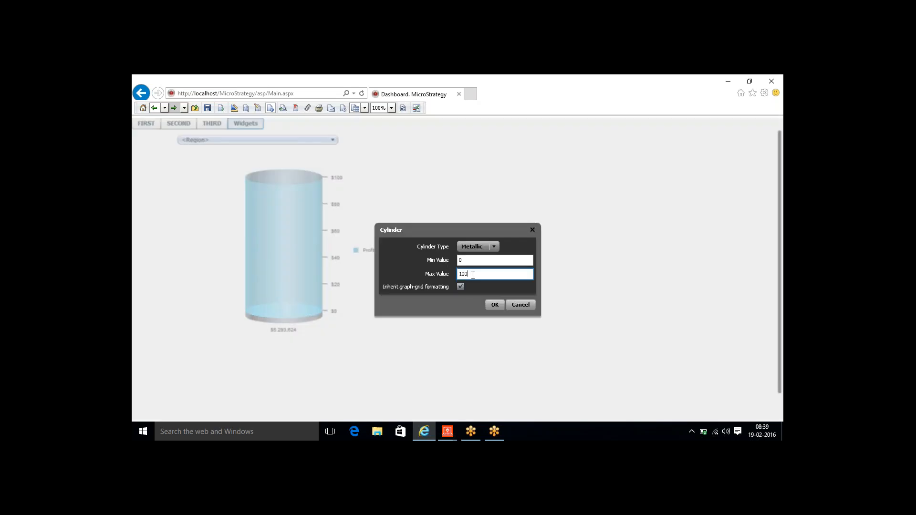
{"action": "left_click_drag", "start_coordinate": [472, 274], "coordinate": [455, 274]}
{"action": "type", "text": "5"}
{"action": "key", "text": "BackSpace"}
{"action": "type", "text": "6000000"}
{"action": "left_click", "coordinate": [494, 305]}
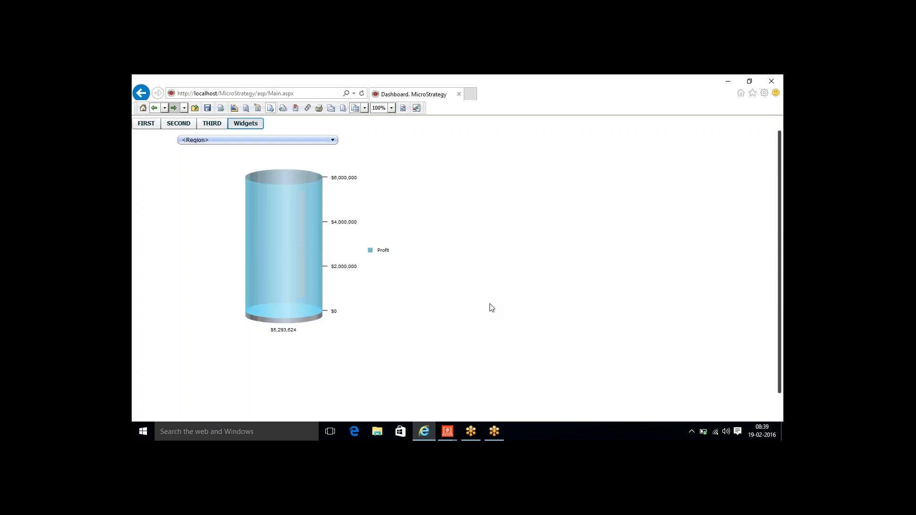
- Filter the cylinder by Region to Central, then Northeast, then Southwest ($561,331 Profit)
{"action": "mouse_move", "coordinate": [297, 202]}
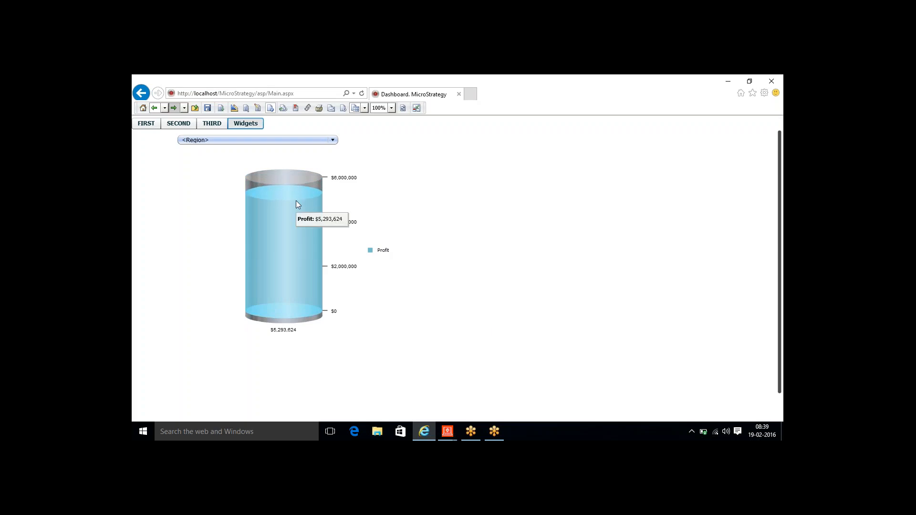
{"action": "left_click", "coordinate": [273, 141]}
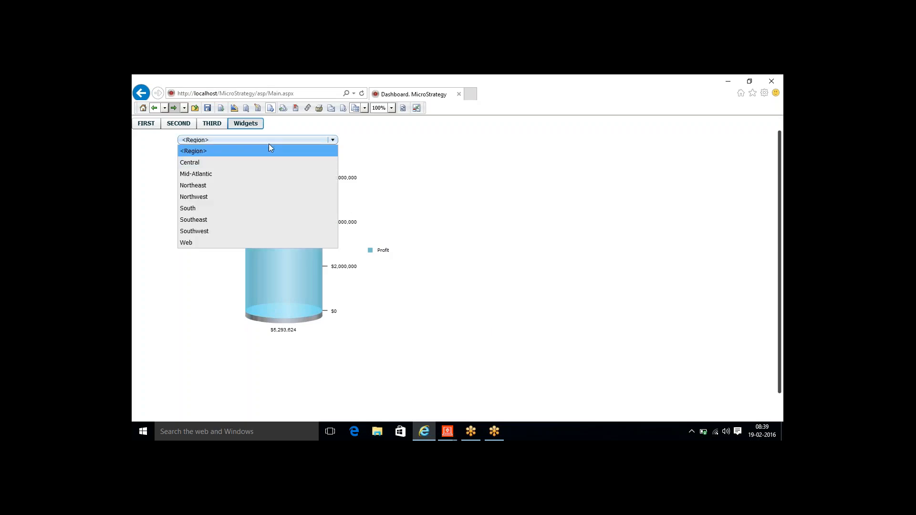
{"action": "left_click", "coordinate": [224, 163]}
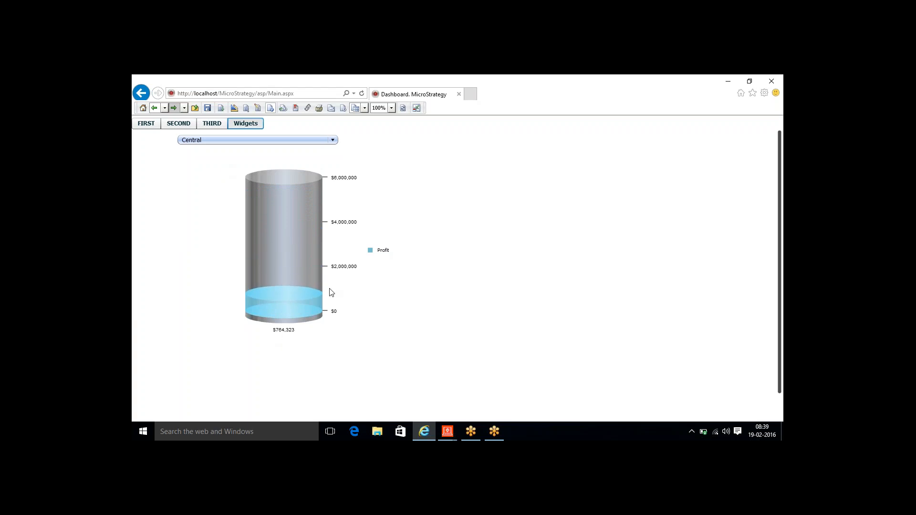
{"action": "mouse_move", "coordinate": [305, 310]}
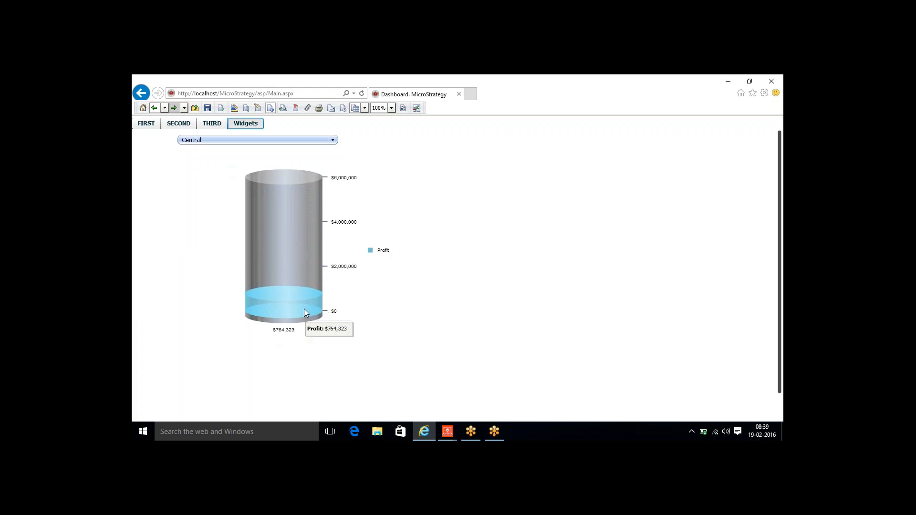
{"action": "left_click", "coordinate": [261, 140]}
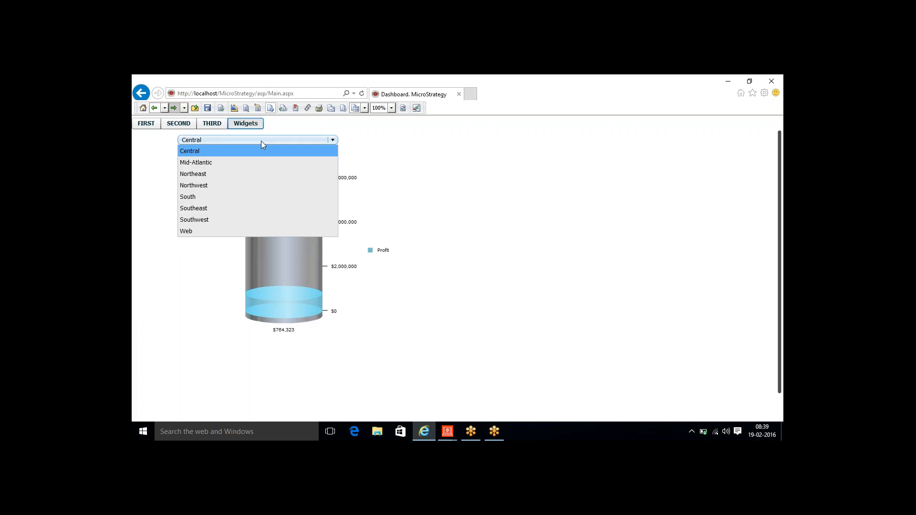
{"action": "left_click", "coordinate": [216, 175]}
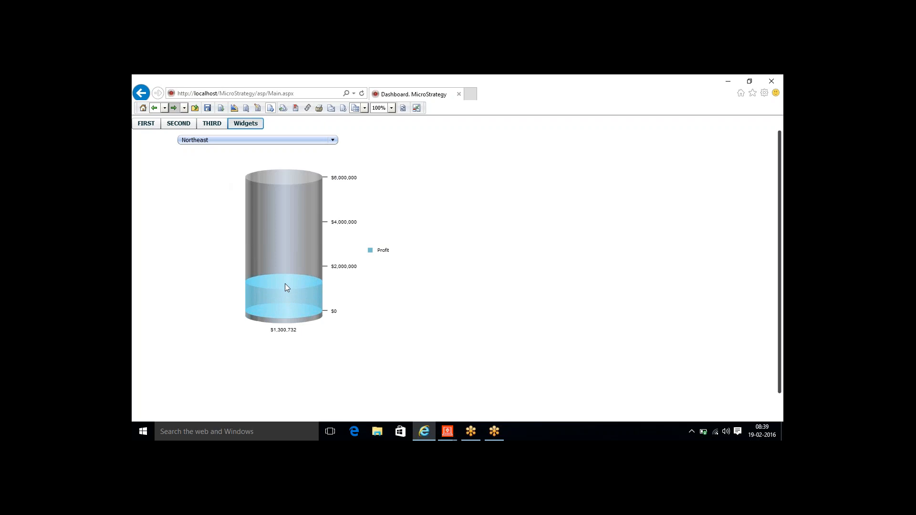
{"action": "left_click", "coordinate": [244, 141]}
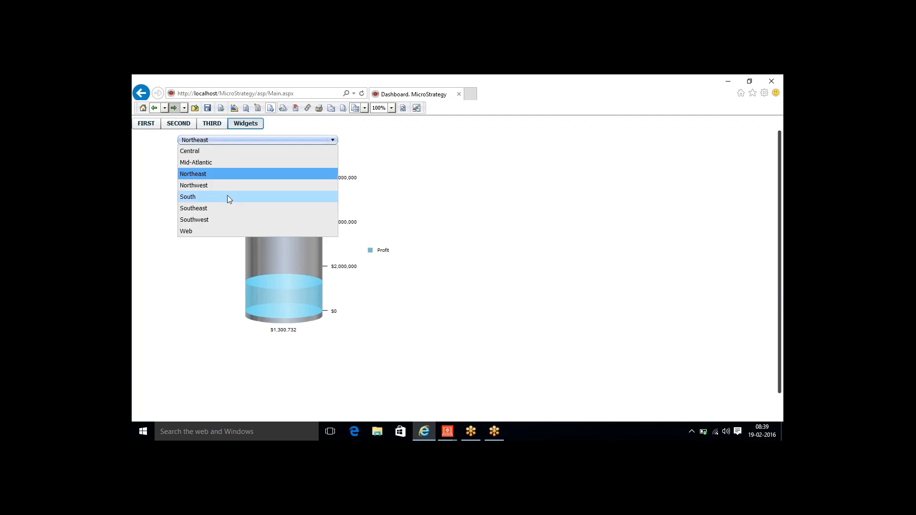
{"action": "left_click", "coordinate": [224, 218]}
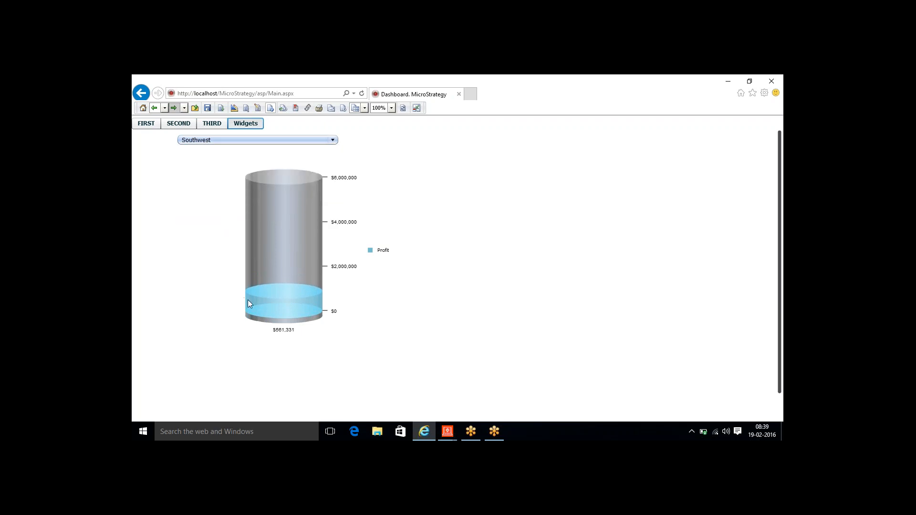
- Lower the cylinder gauge's Max Value from 6,000,000 to 2,000,000
{"action": "right_click", "coordinate": [283, 245]}
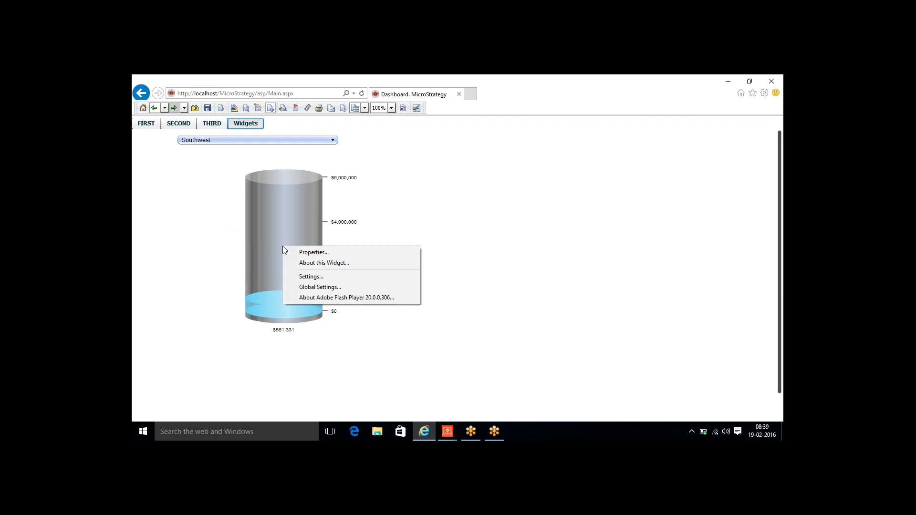
{"action": "left_click", "coordinate": [319, 249]}
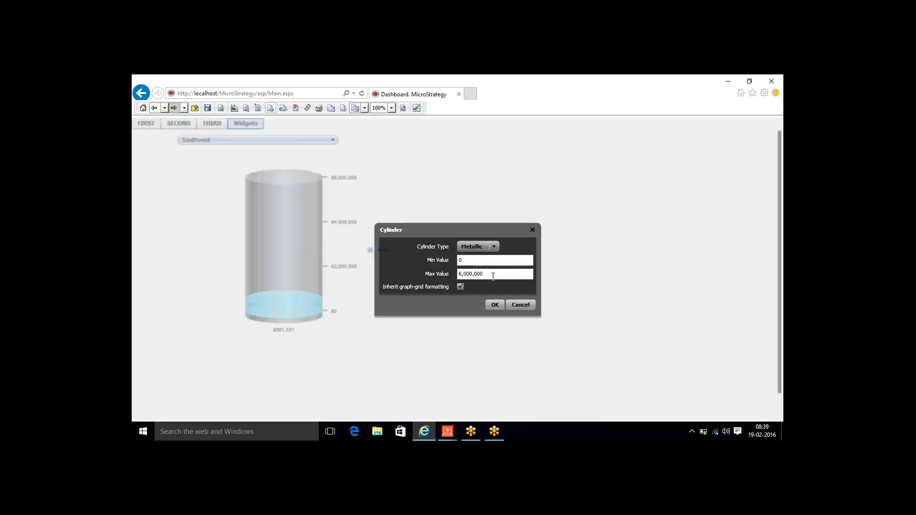
{"action": "left_click_drag", "start_coordinate": [493, 274], "coordinate": [458, 274]}
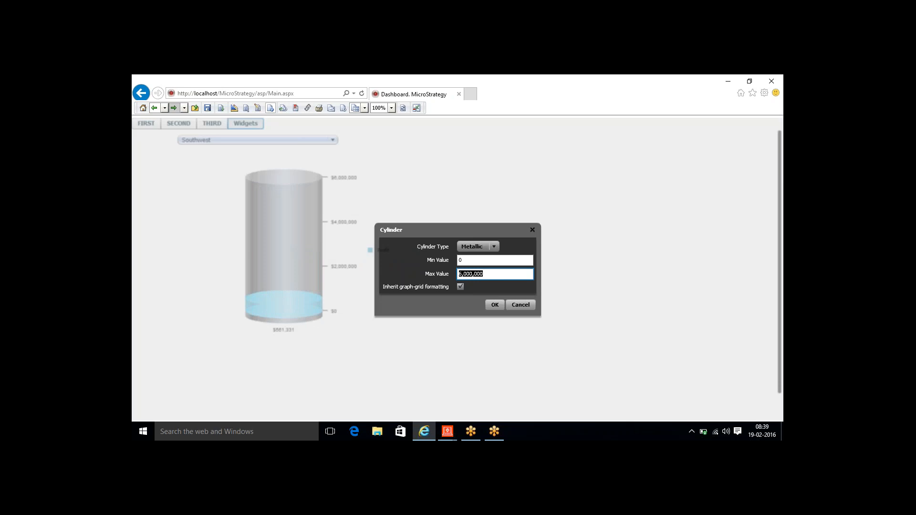
{"action": "type", "text": "2"}
{"action": "key", "text": "Tab"}
{"action": "left_click", "coordinate": [491, 308]}
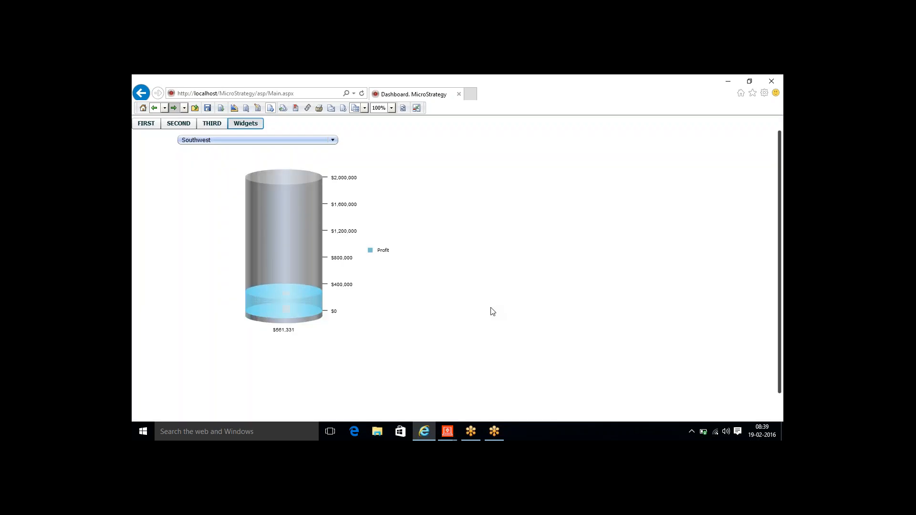
- Filter the cylinder to Northwest, then Northeast ($1,300,732 Profit)
{"action": "left_click", "coordinate": [293, 140]}
{"action": "left_click", "coordinate": [222, 184]}
{"action": "left_click", "coordinate": [204, 141]}
{"action": "left_click", "coordinate": [204, 175]}
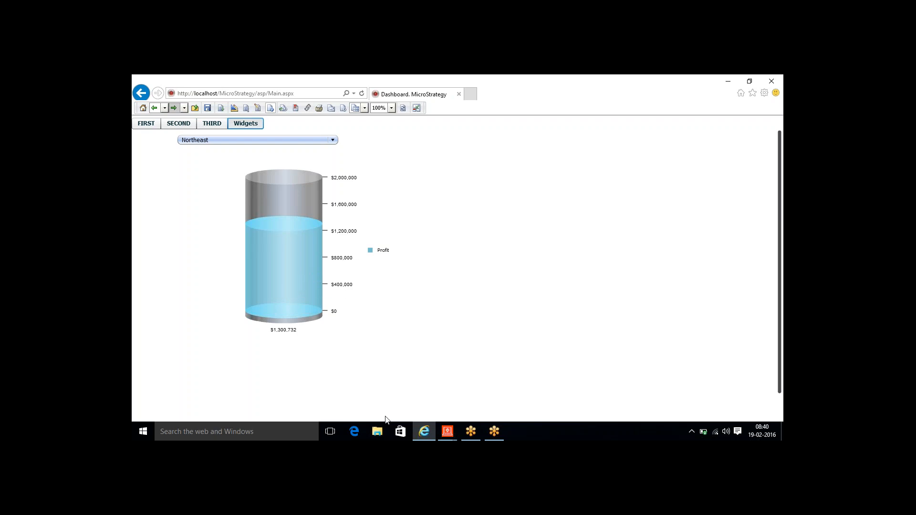
- In Document Editor, switch GridGraph7's widget to Thermometer, then return to the browser
{"action": "mouse_move", "coordinate": [448, 435]}
{"action": "left_click", "coordinate": [482, 394]}
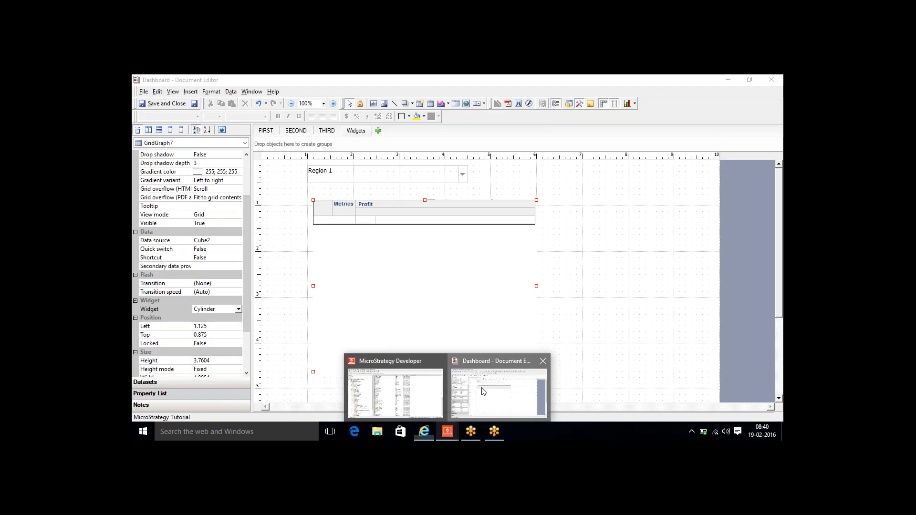
{"action": "left_click", "coordinate": [238, 309]}
{"action": "left_click_drag", "start_coordinate": [237, 331], "coordinate": [240, 365]}
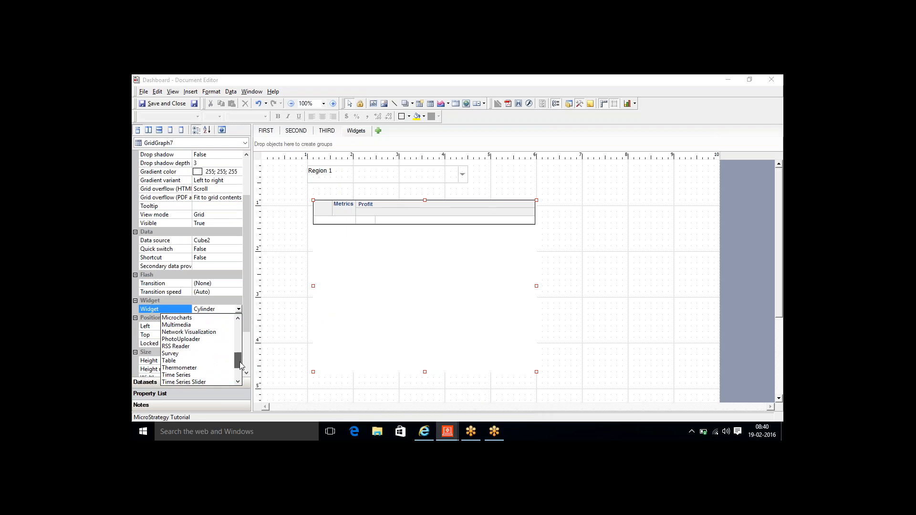
{"action": "left_click", "coordinate": [195, 368]}
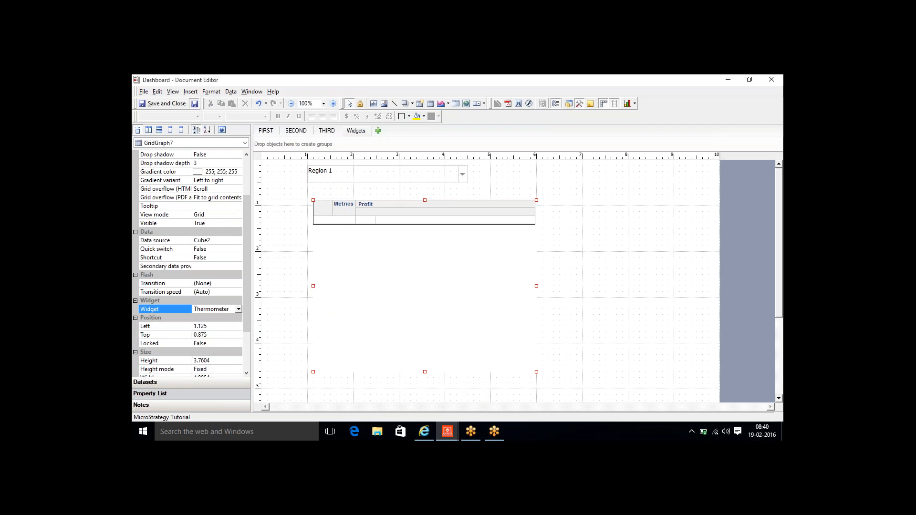
{"action": "left_click", "coordinate": [426, 432]}
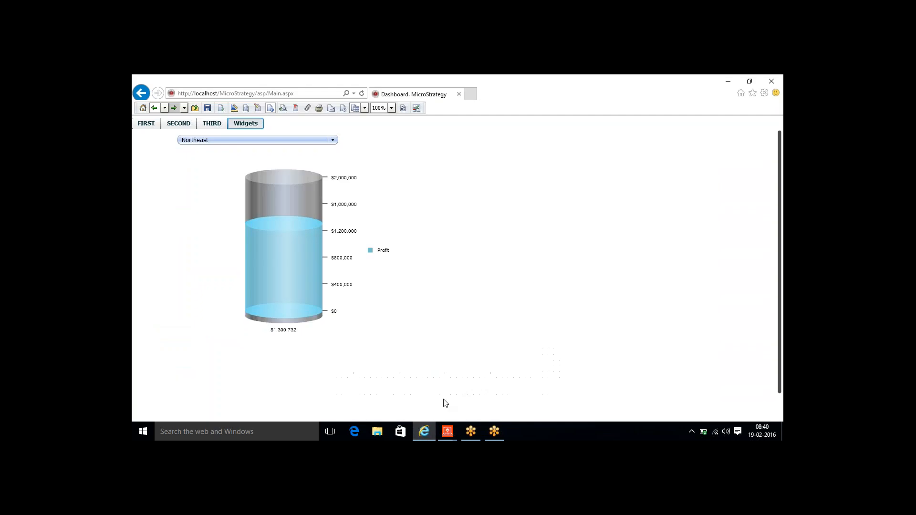
- Reload the dashboard and filter the thermometer to South, Central, then Web ($583,538)
{"action": "left_click", "coordinate": [403, 109]}
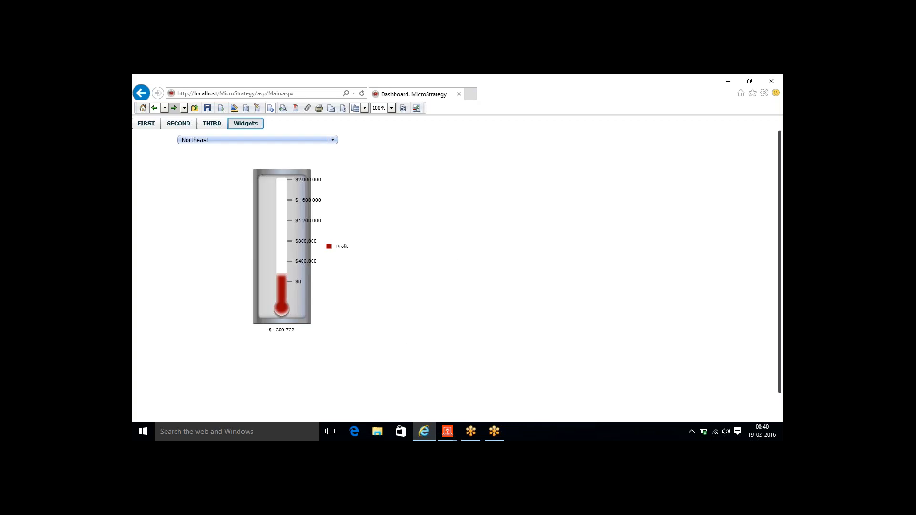
{"action": "mouse_move", "coordinate": [287, 228]}
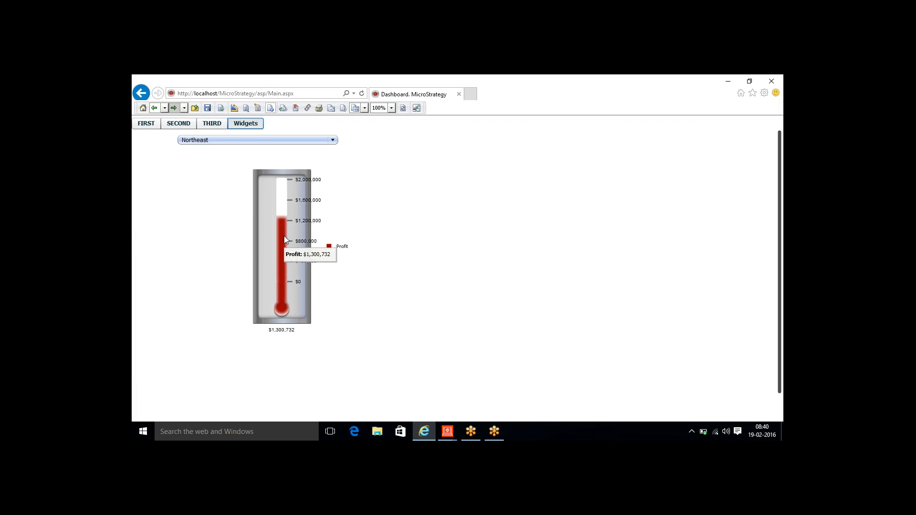
{"action": "left_click", "coordinate": [269, 143]}
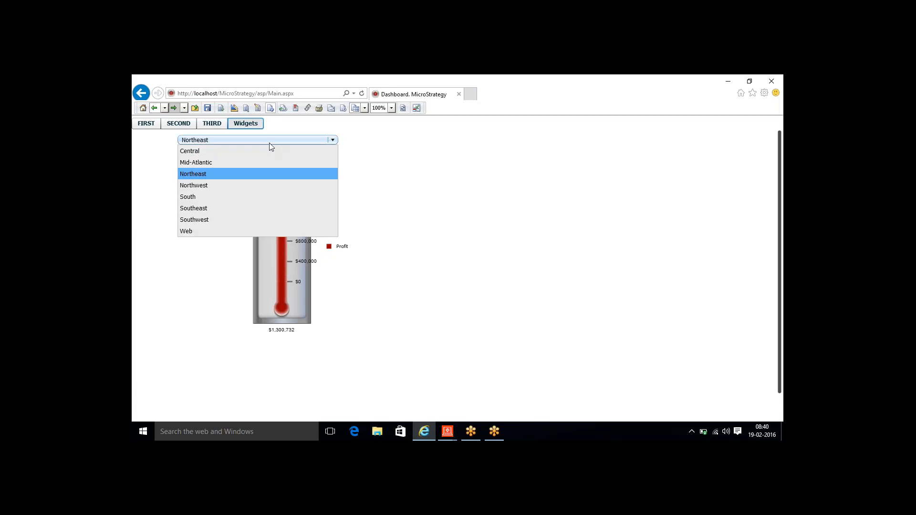
{"action": "left_click", "coordinate": [215, 196]}
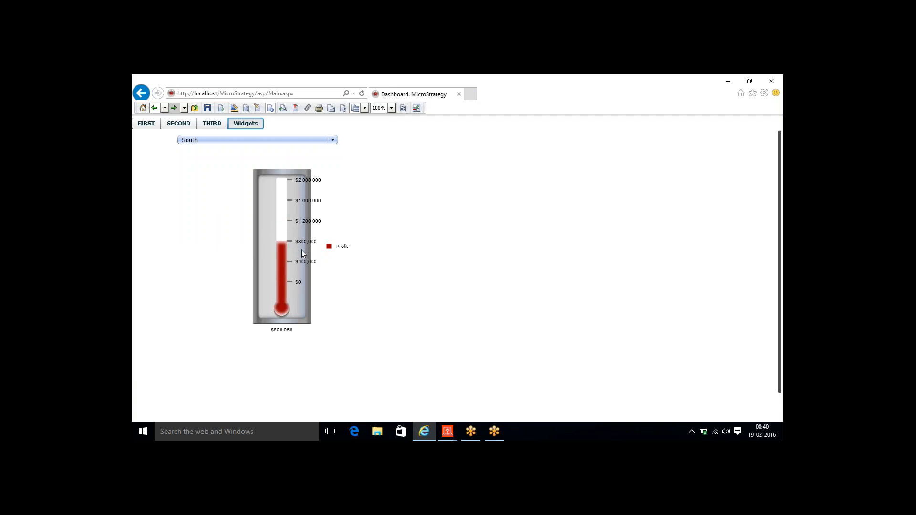
{"action": "left_click", "coordinate": [285, 139]}
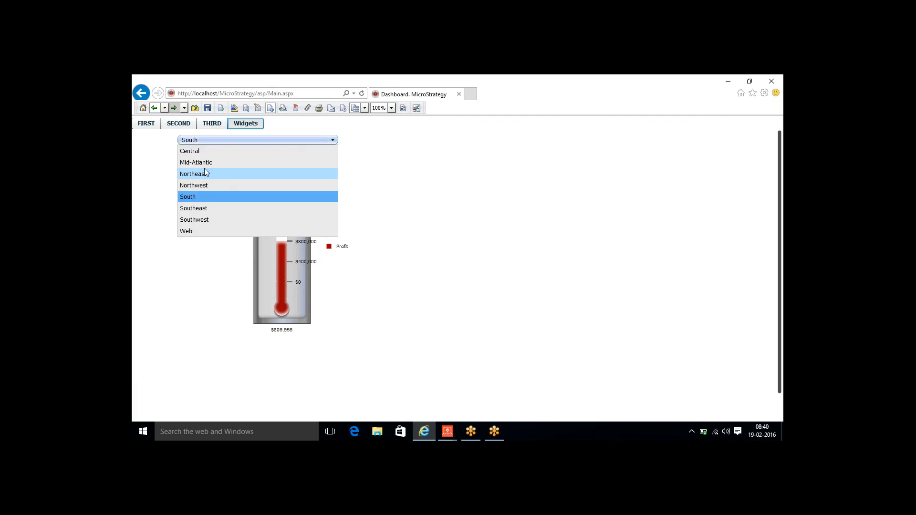
{"action": "left_click", "coordinate": [197, 151]}
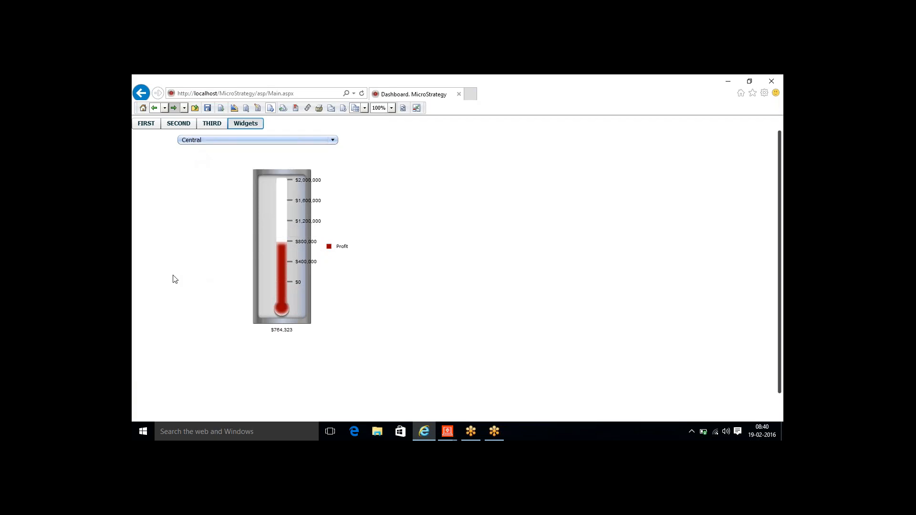
{"action": "left_click", "coordinate": [238, 139]}
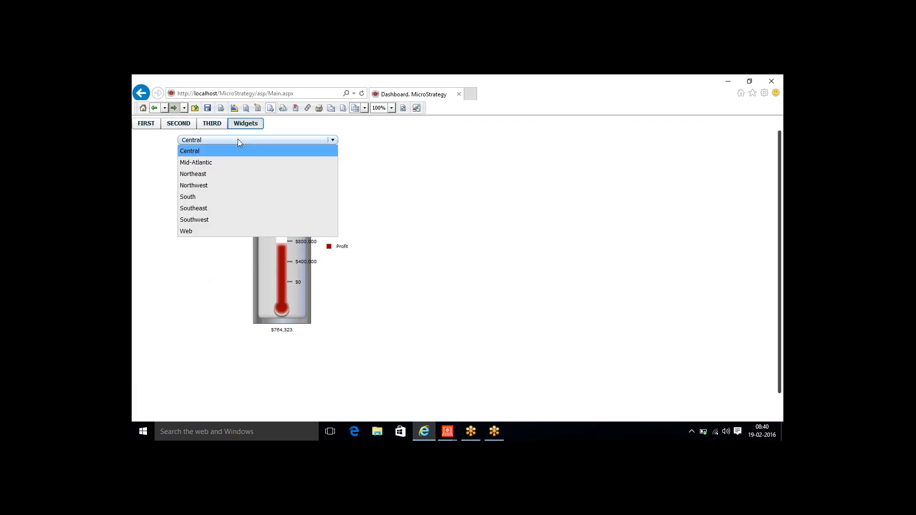
{"action": "left_click", "coordinate": [201, 233]}
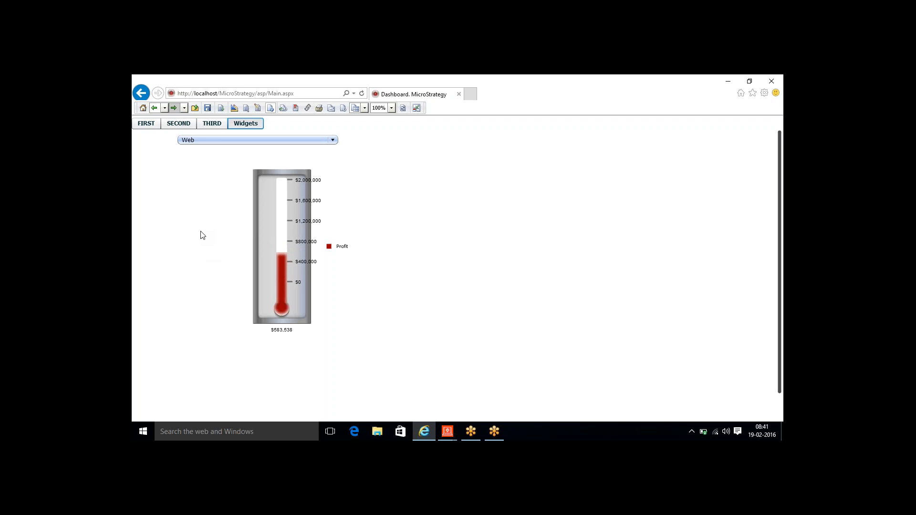
- Add Region, Quarter and Gross Revenue from Cube2 to the grid graph
{"action": "mouse_move", "coordinate": [447, 431]}
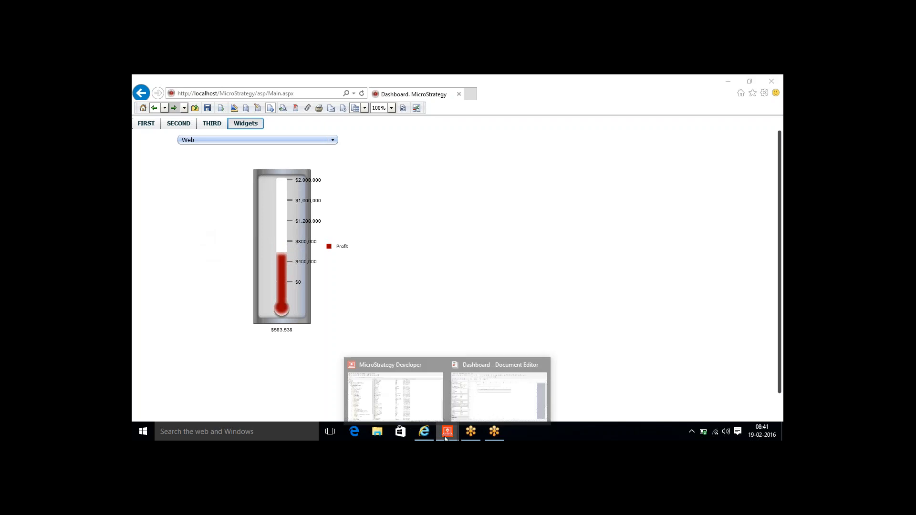
{"action": "left_click", "coordinate": [474, 387]}
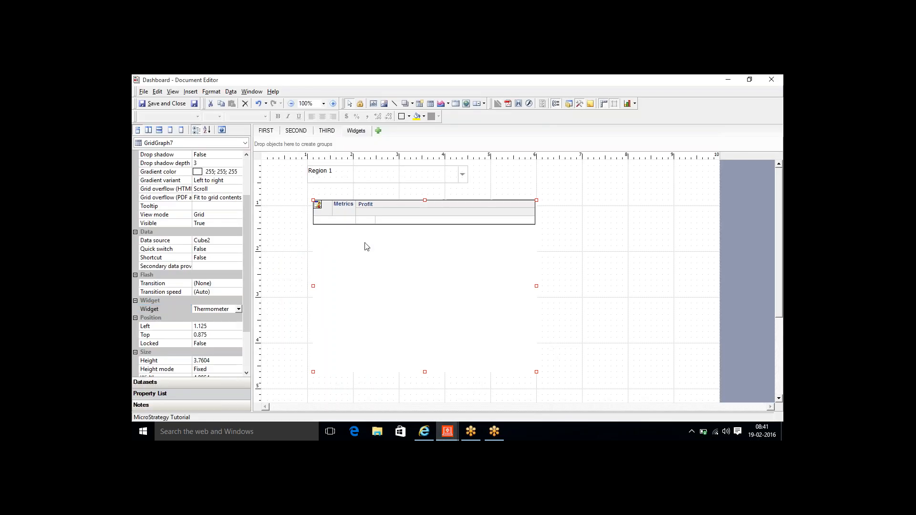
{"action": "left_click", "coordinate": [174, 384]}
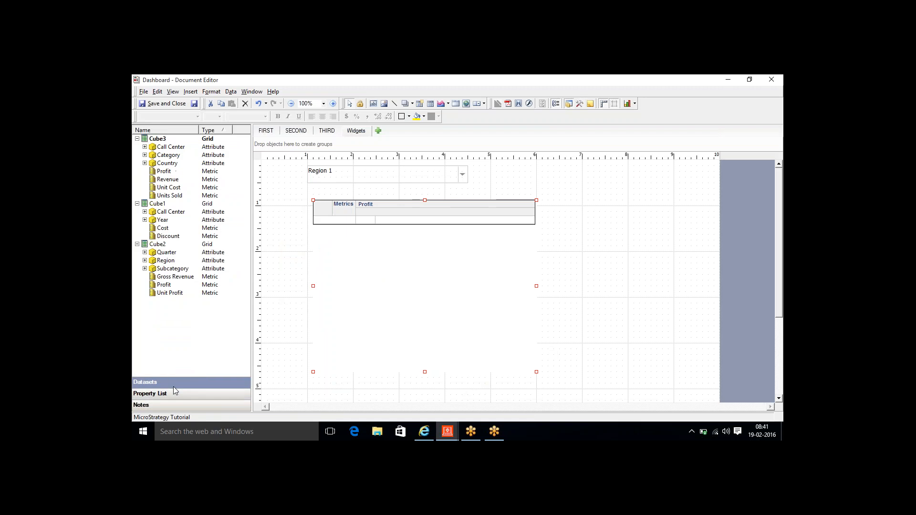
{"action": "double_click", "coordinate": [317, 204]}
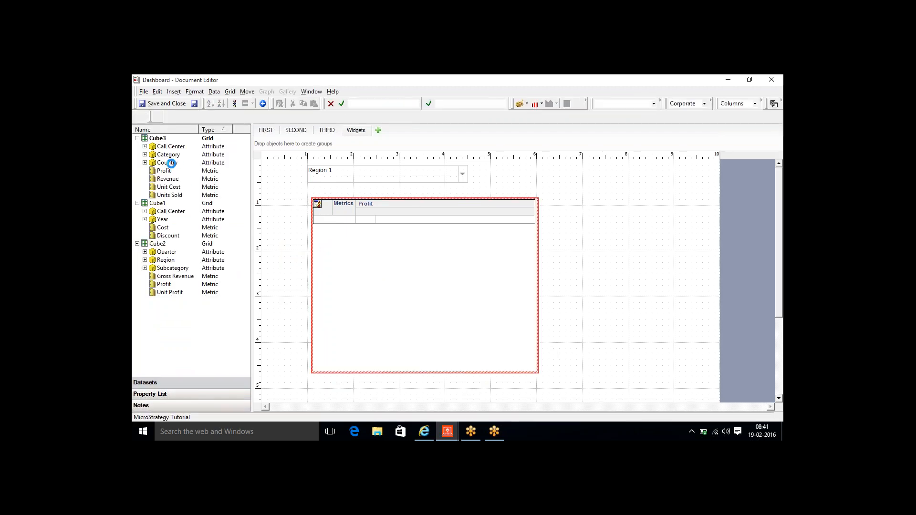
{"action": "left_click_drag", "start_coordinate": [169, 156], "coordinate": [214, 182]}
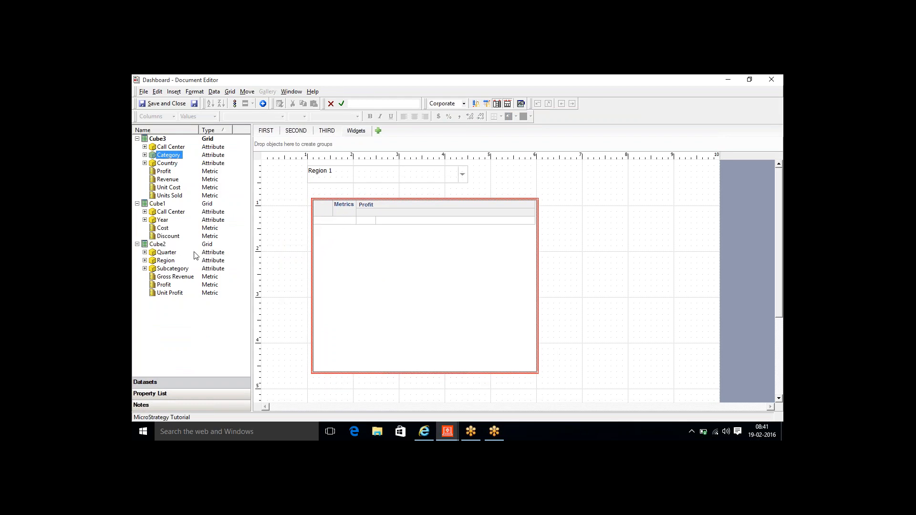
{"action": "left_click_drag", "start_coordinate": [166, 264], "coordinate": [375, 231]}
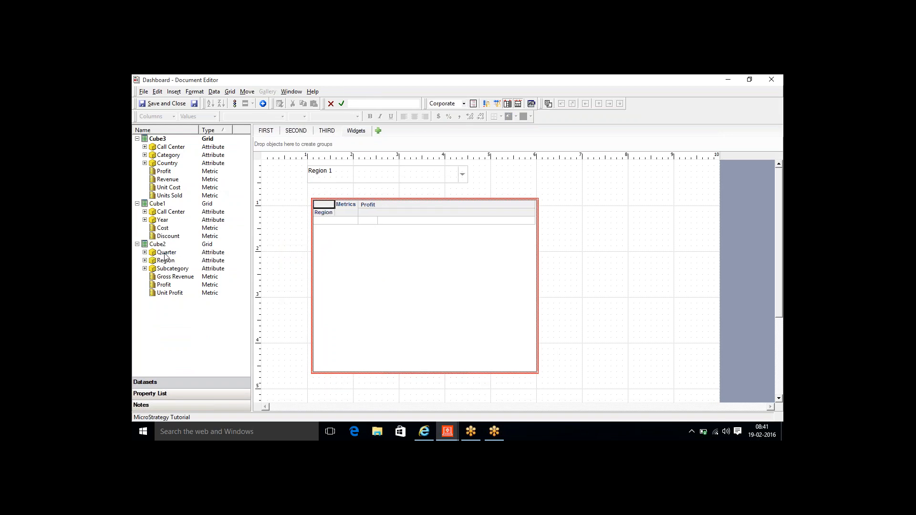
{"action": "left_click_drag", "start_coordinate": [165, 253], "coordinate": [366, 256]}
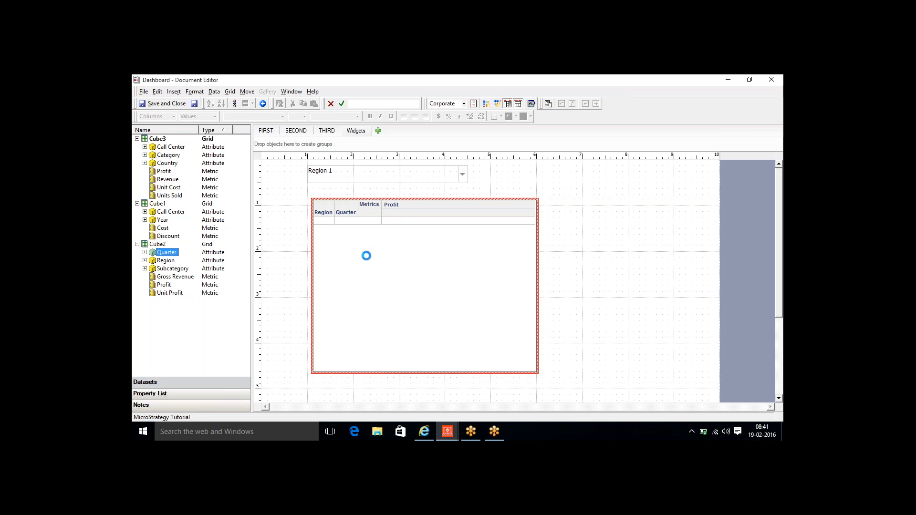
{"action": "left_click", "coordinate": [189, 279]}
{"action": "left_click_drag", "start_coordinate": [189, 278], "coordinate": [381, 215]}
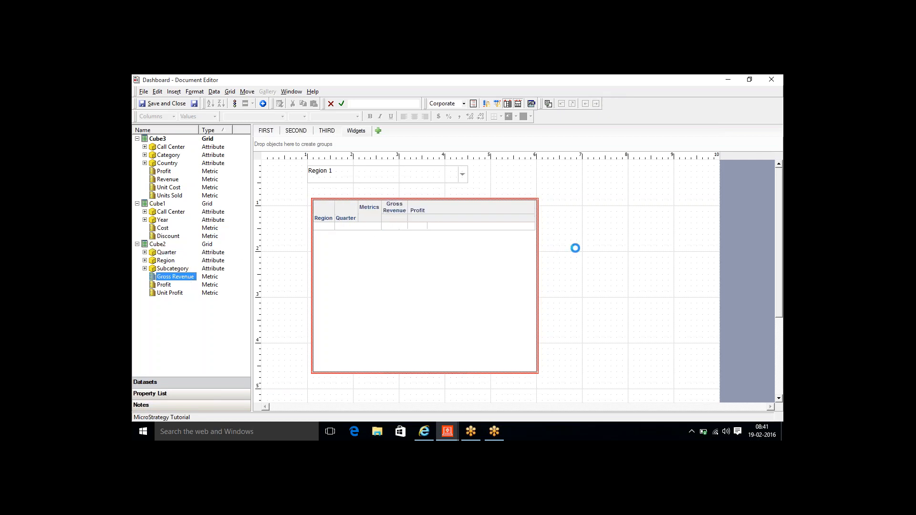
- Set the grid graph's widget to Heat Map and return to the browser
{"action": "left_click", "coordinate": [188, 393]}
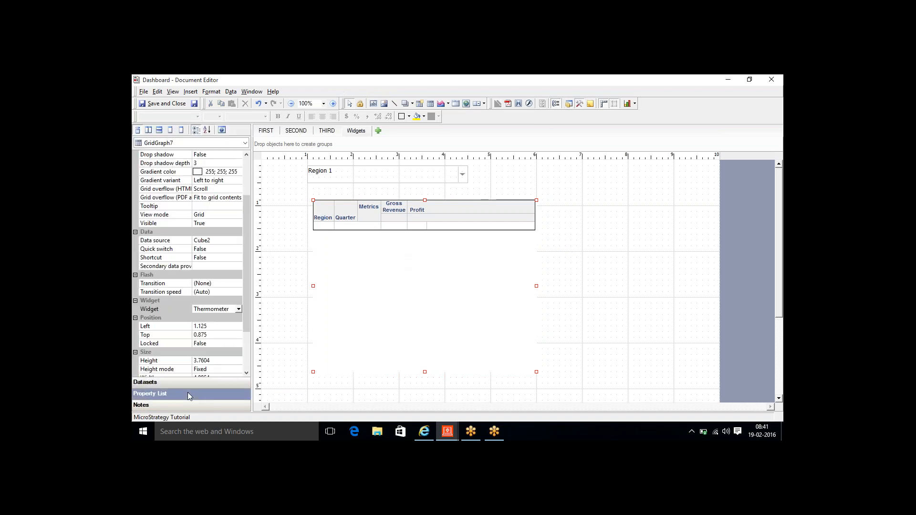
{"action": "left_click", "coordinate": [239, 310]}
{"action": "scroll", "coordinate": [236, 332], "scroll_direction": "up", "scroll_amount": 6}
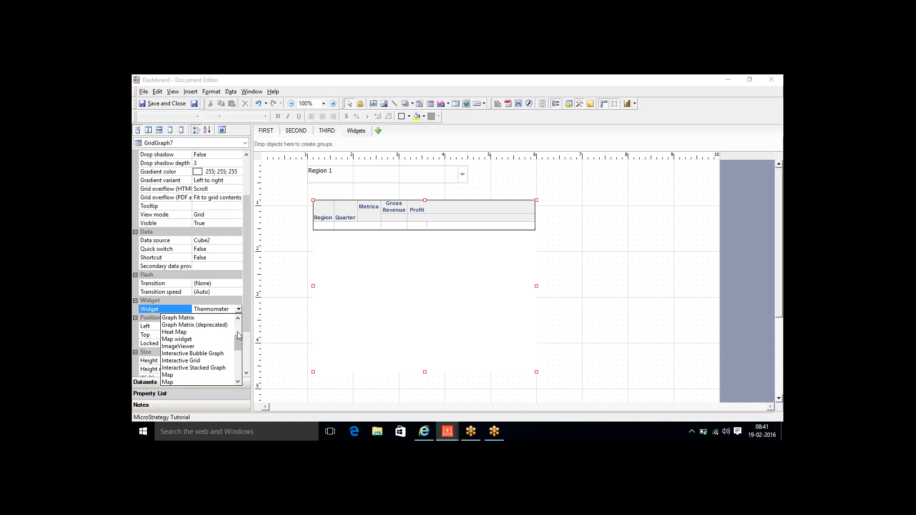
{"action": "left_click", "coordinate": [181, 333]}
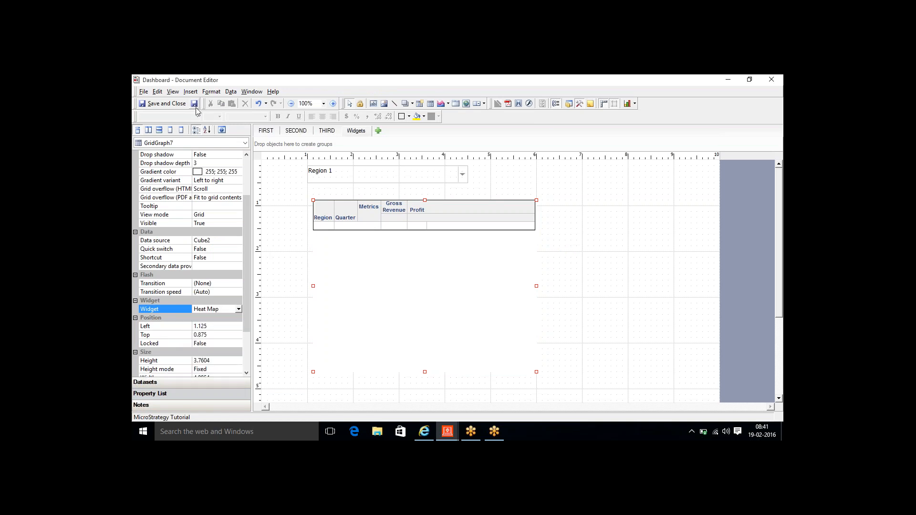
{"action": "left_click", "coordinate": [425, 432]}
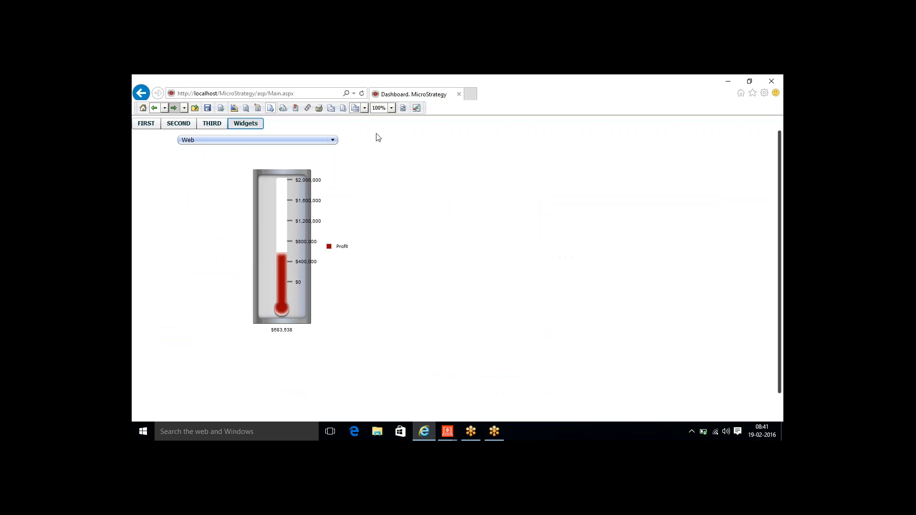
- Move the grid graph left and enlarge it rightward and downward
{"action": "mouse_move", "coordinate": [448, 431]}
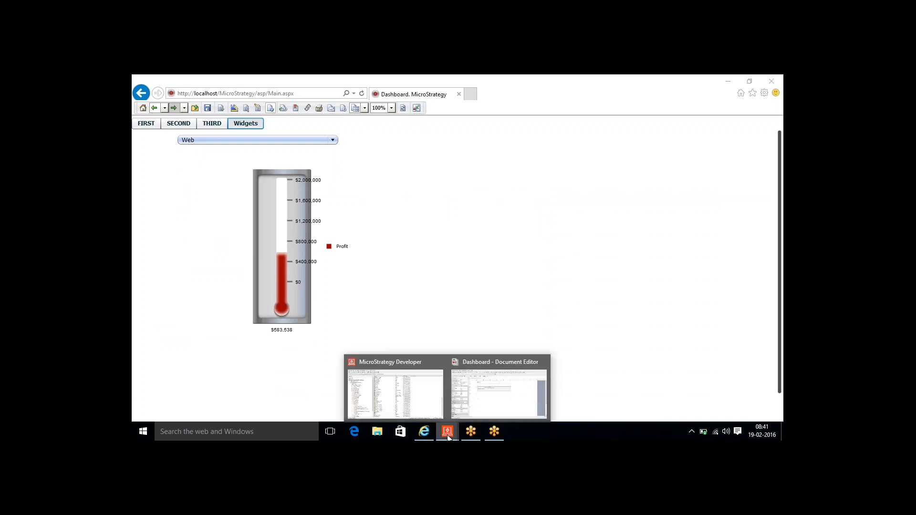
{"action": "left_click", "coordinate": [461, 382]}
{"action": "left_click_drag", "start_coordinate": [427, 271], "coordinate": [384, 258]}
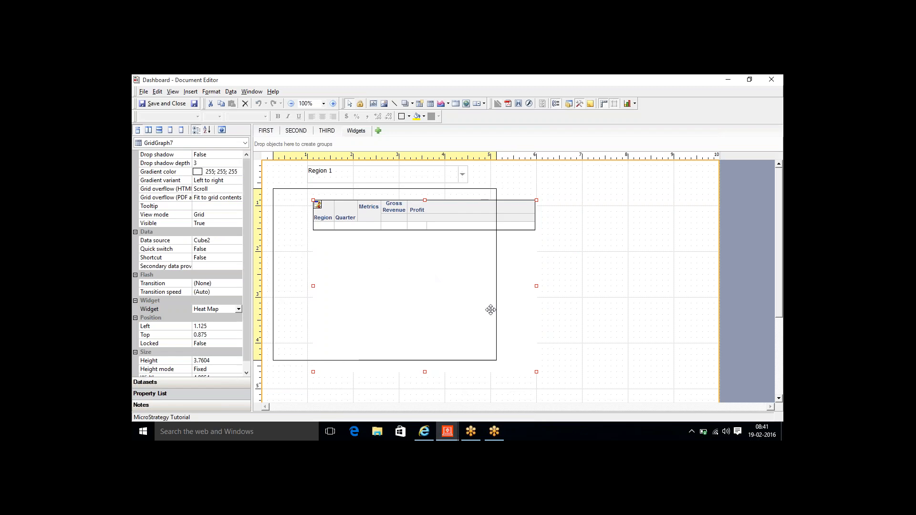
{"action": "left_click_drag", "start_coordinate": [496, 276], "coordinate": [697, 276]}
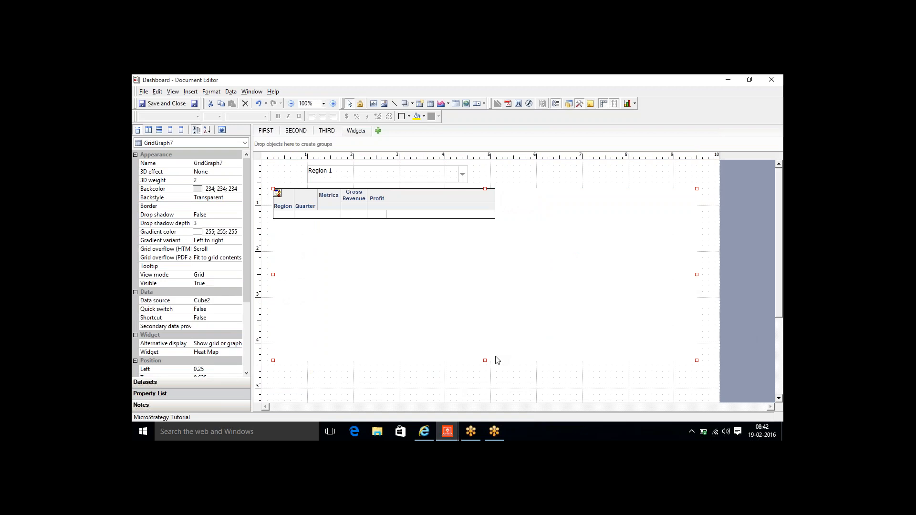
{"action": "left_click_drag", "start_coordinate": [485, 361], "coordinate": [485, 394]}
- Delete the Region 1 selector, then move the graph to the page top and stretch it down
{"action": "left_click", "coordinate": [387, 177]}
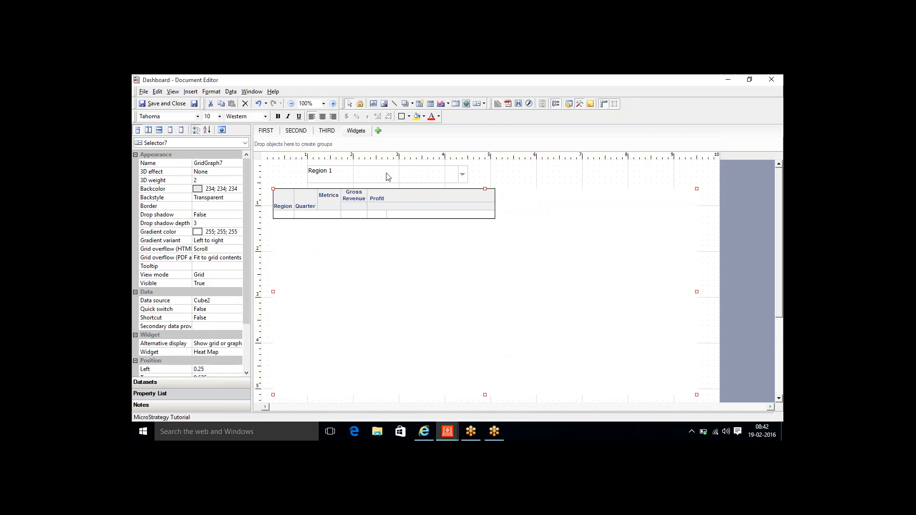
{"action": "key", "text": "Delete"}
{"action": "left_click_drag", "start_coordinate": [401, 255], "coordinate": [391, 228]}
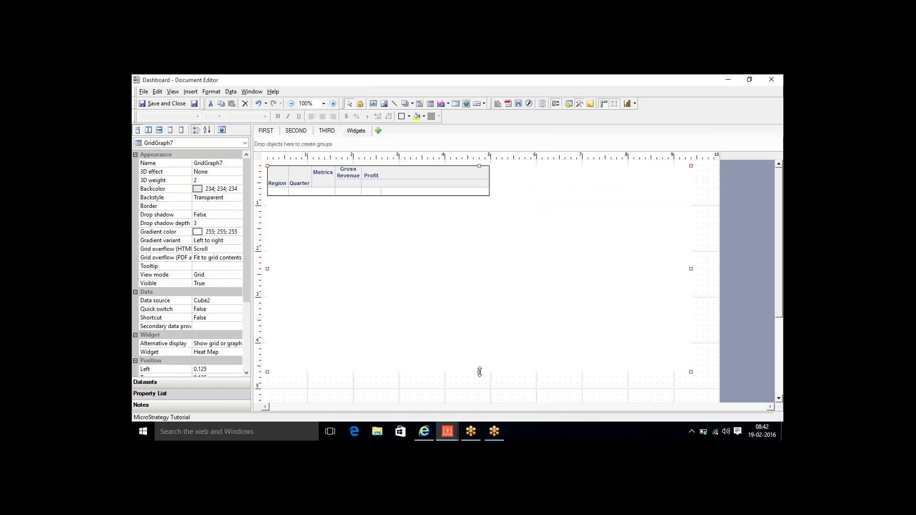
{"action": "left_click_drag", "start_coordinate": [479, 372], "coordinate": [483, 400]}
- Refresh the browser dashboard and, after the error, reload the MicroStrategy start page
{"action": "left_click", "coordinate": [431, 432]}
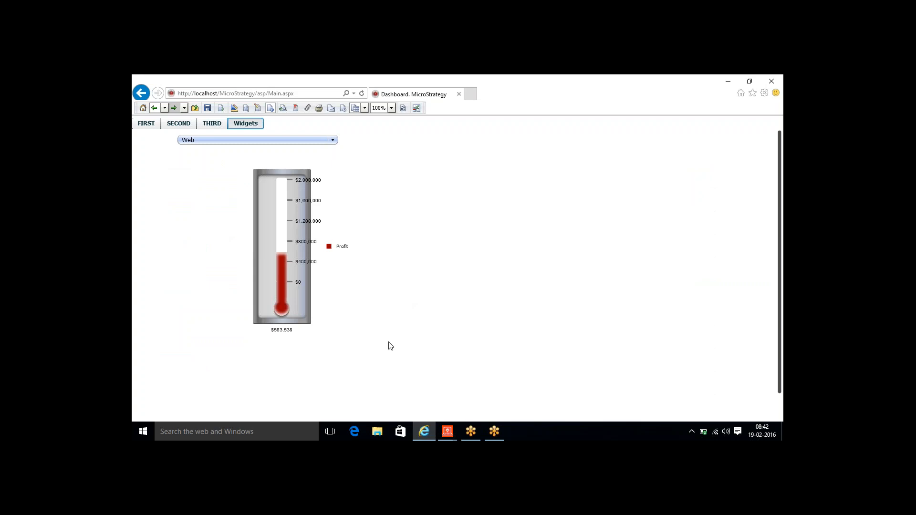
{"action": "left_click", "coordinate": [403, 108]}
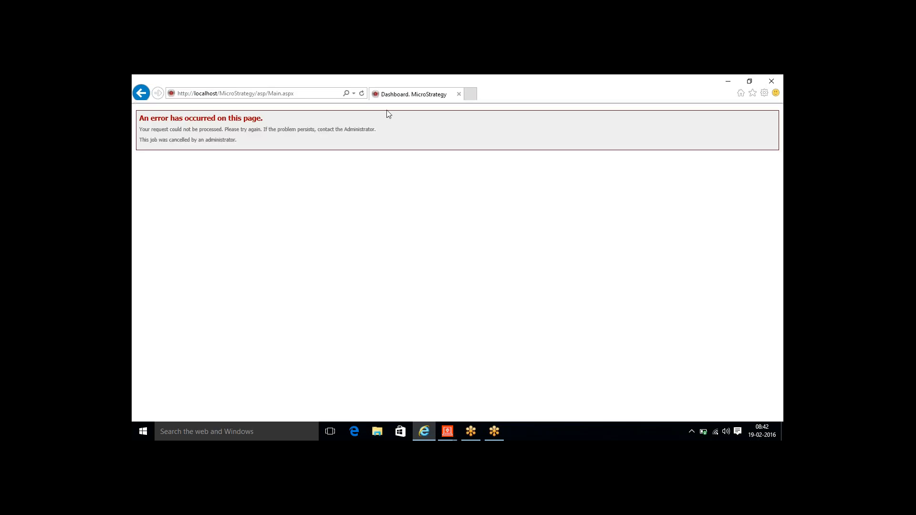
{"action": "left_click", "coordinate": [362, 93]}
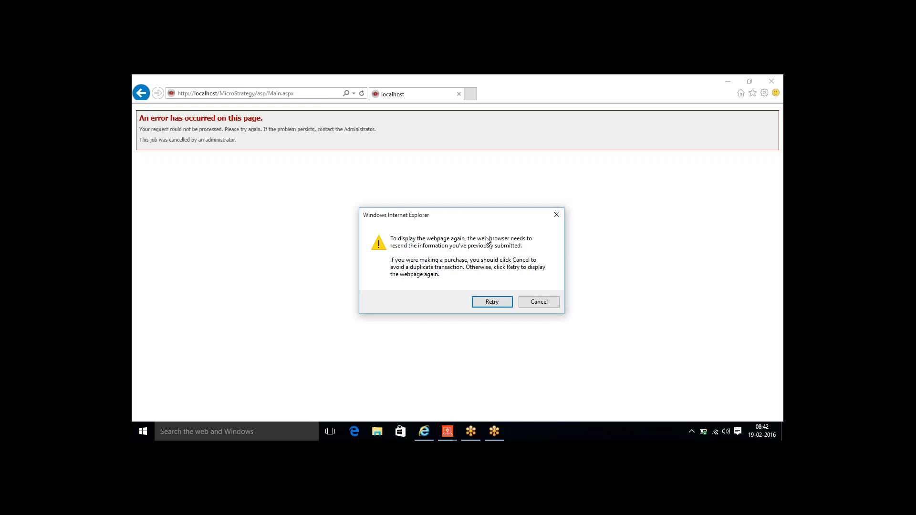
{"action": "left_click", "coordinate": [492, 302]}
{"action": "left_click", "coordinate": [314, 96]}
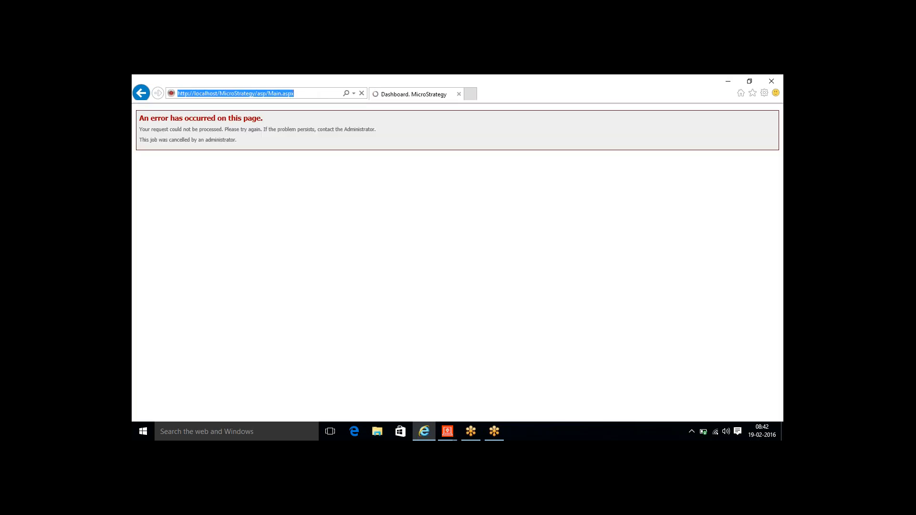
{"action": "key", "text": "Return"}
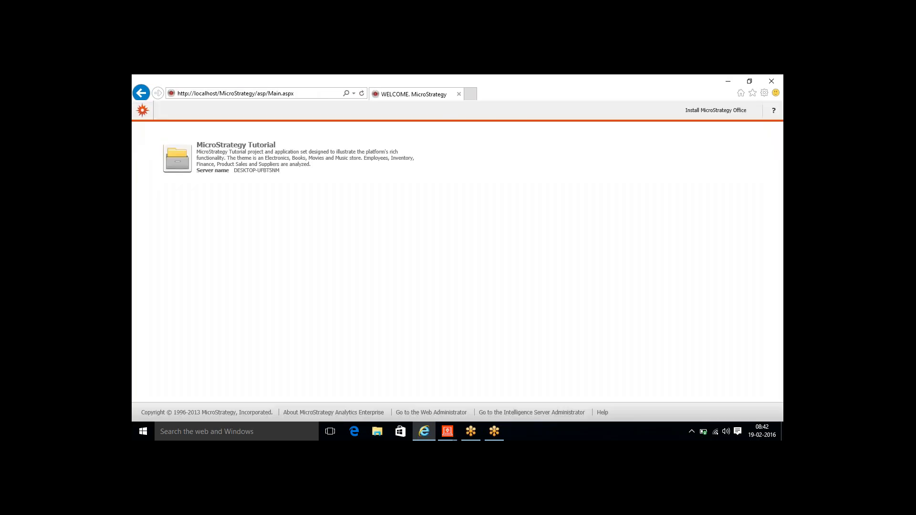
- Open MicroStrategy Tutorial > Shared Reports > RT > Dashboard and switch it to Flash mode
{"action": "left_click", "coordinate": [259, 144]}
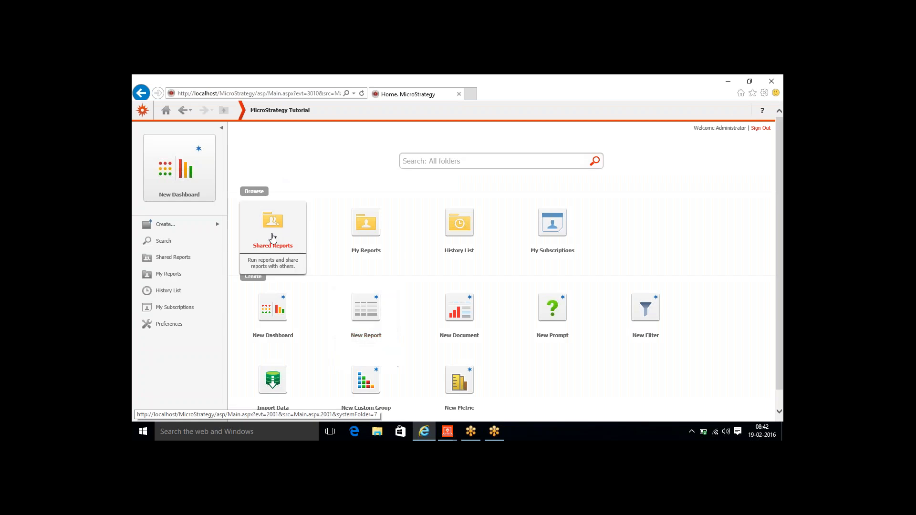
{"action": "left_click", "coordinate": [273, 238]}
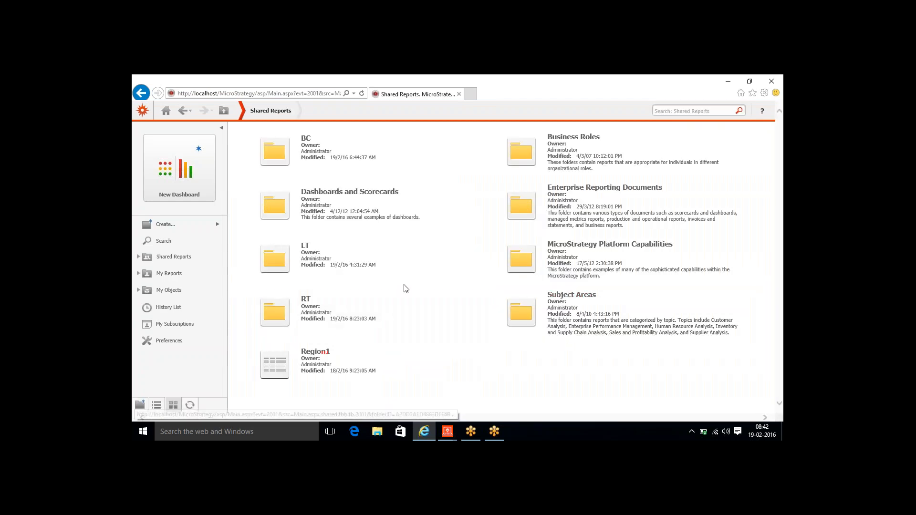
{"action": "left_click", "coordinate": [306, 308]}
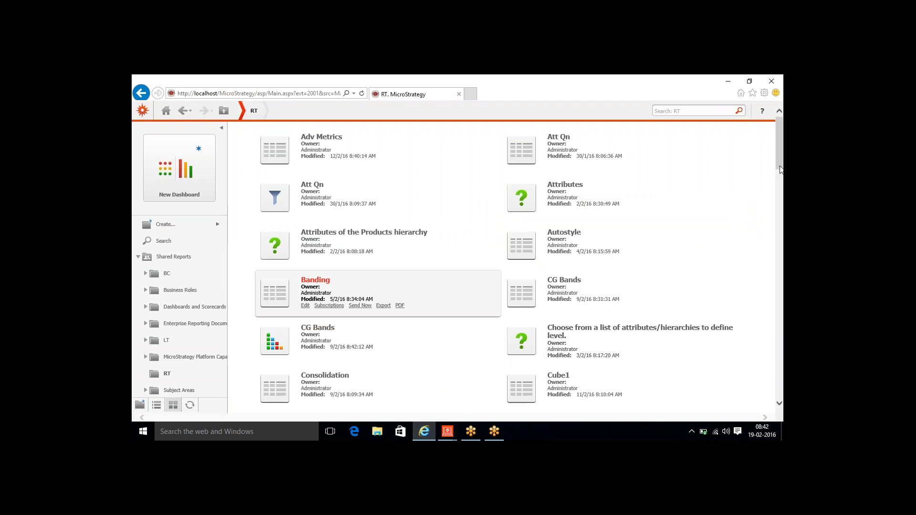
{"action": "left_click_drag", "start_coordinate": [779, 157], "coordinate": [778, 209]}
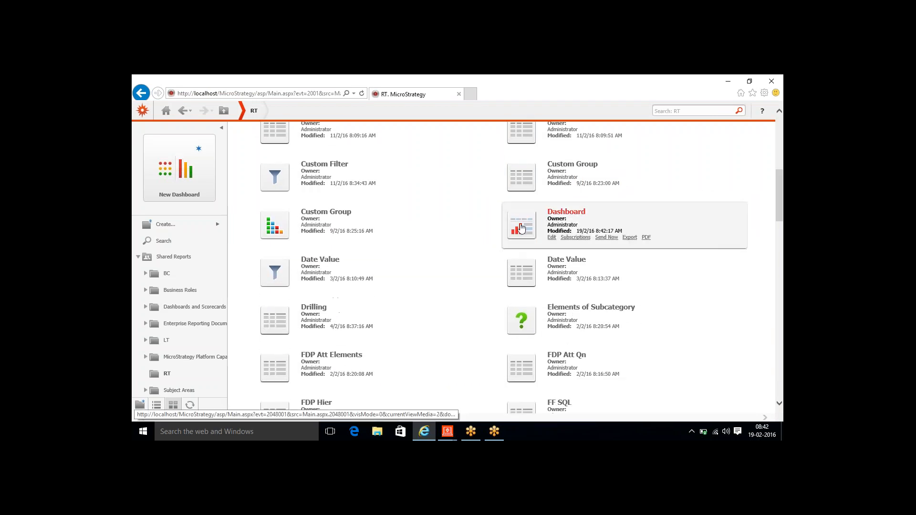
{"action": "left_click", "coordinate": [522, 229]}
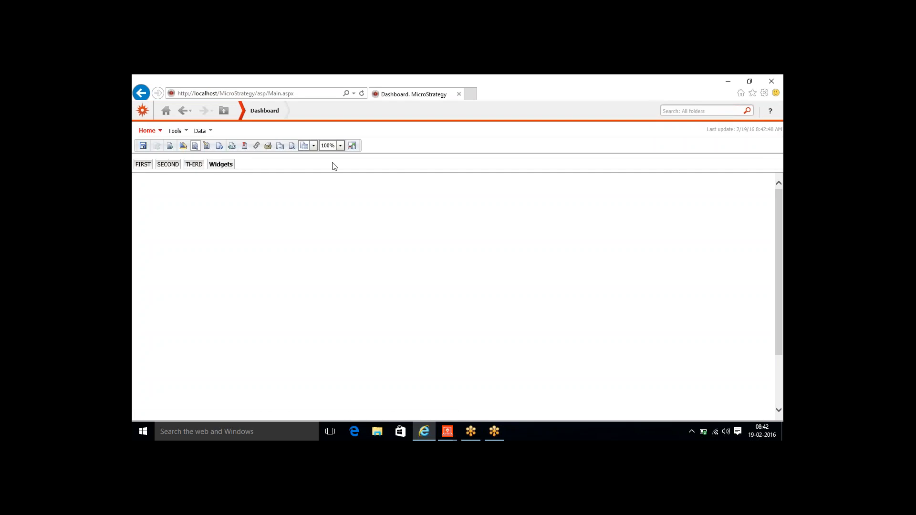
{"action": "left_click", "coordinate": [352, 145]}
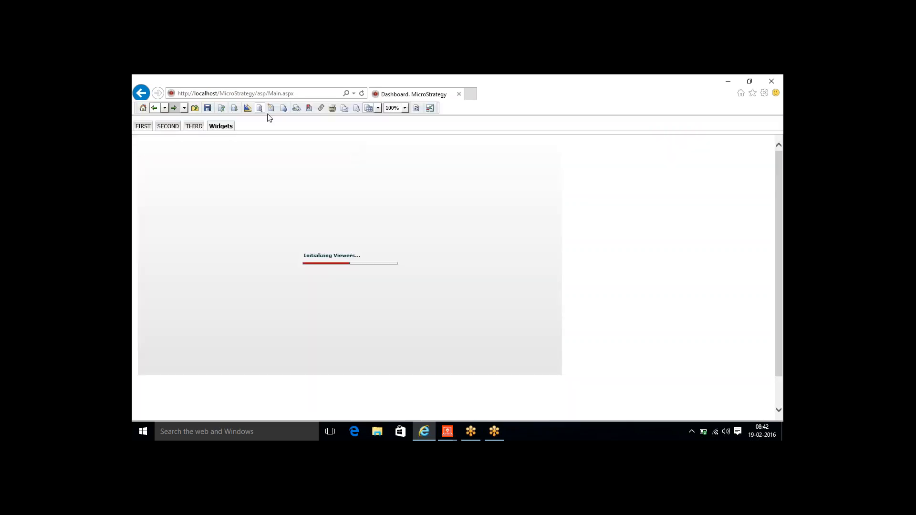
- On the Widgets tab, read the treemap's Gross Revenue and Profit tooltips for each region and quarter
{"action": "left_click", "coordinate": [285, 110]}
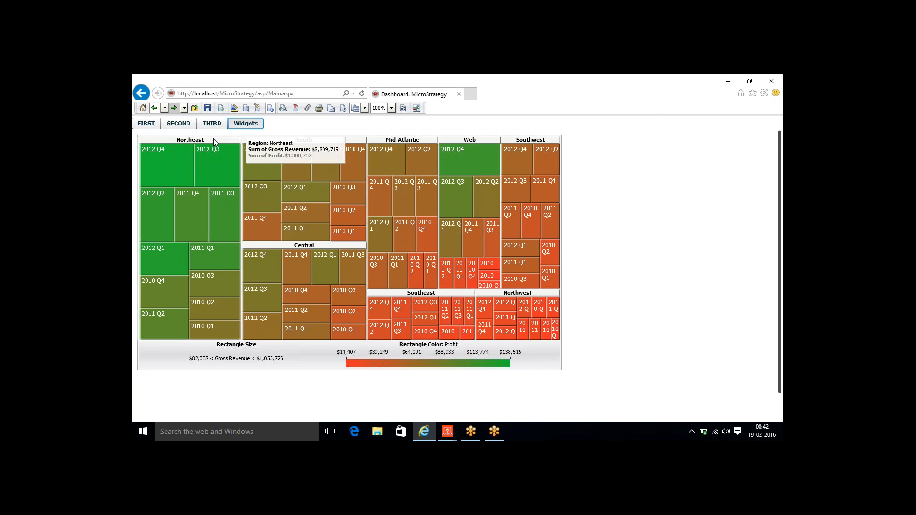
{"action": "mouse_move", "coordinate": [267, 141]}
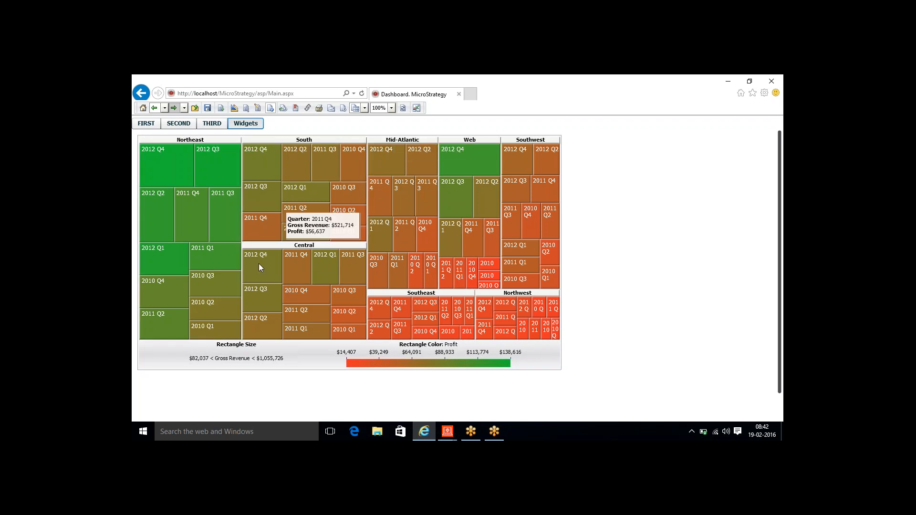
{"action": "mouse_move", "coordinate": [198, 279]}
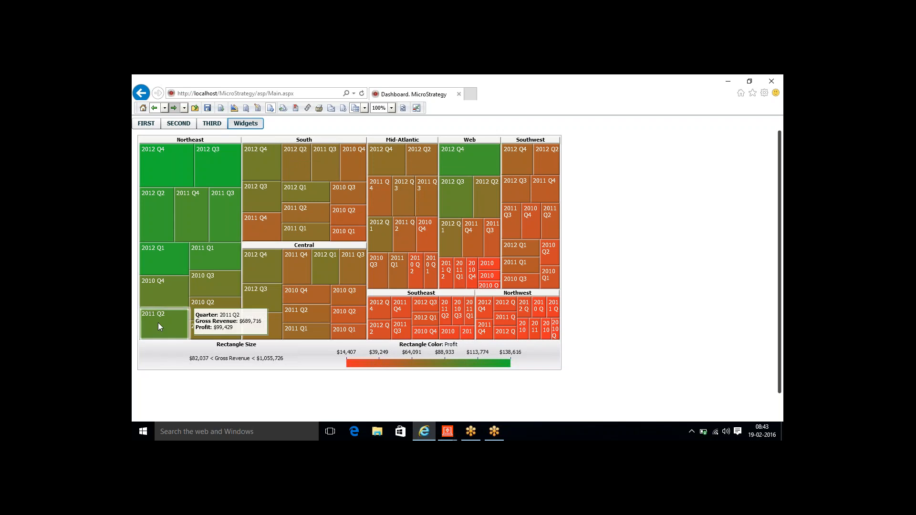
{"action": "mouse_move", "coordinate": [164, 282]}
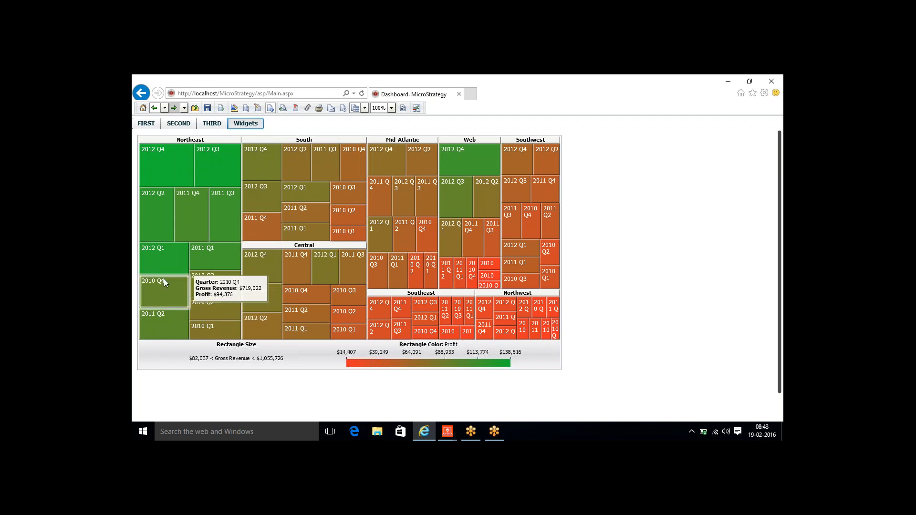
{"action": "mouse_move", "coordinate": [186, 263]}
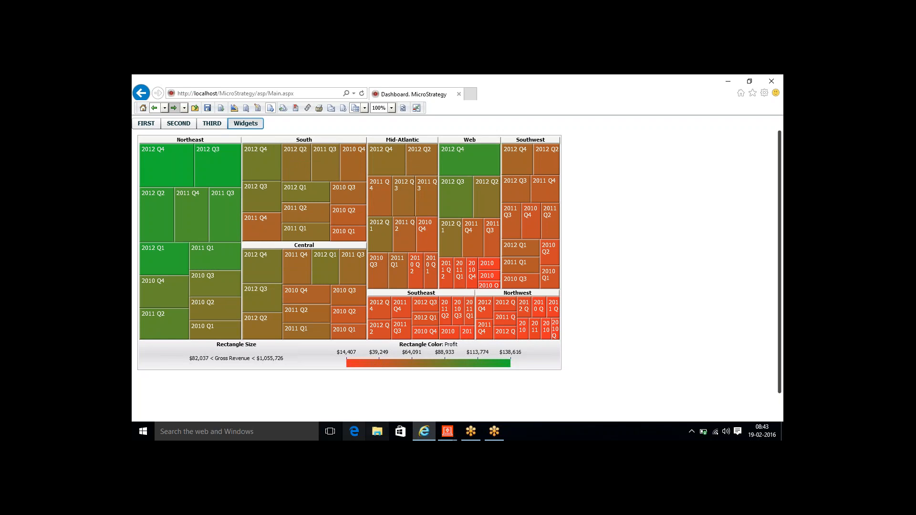
{"action": "mouse_move", "coordinate": [448, 432]}
{"action": "left_click", "coordinate": [461, 408]}
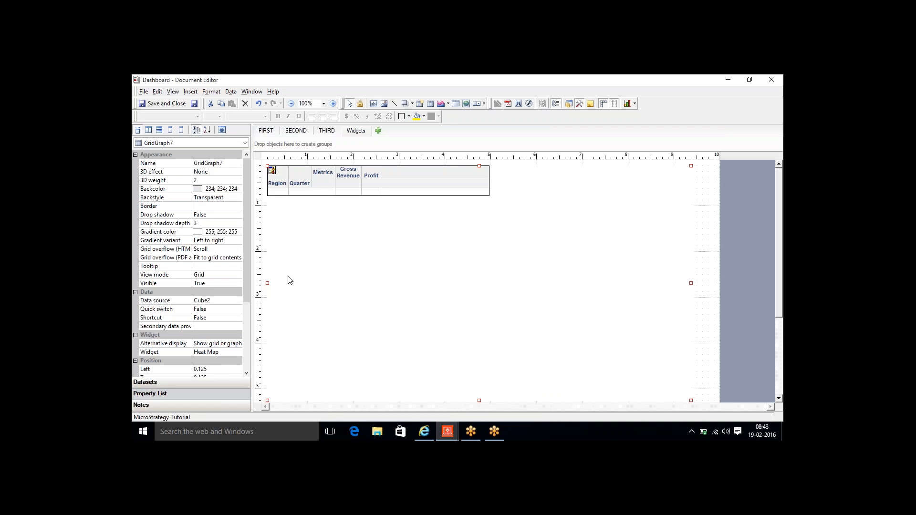
- Delete the old heat map grid and draw a new Grid/Graph across the canvas
{"action": "left_click", "coordinate": [182, 385]}
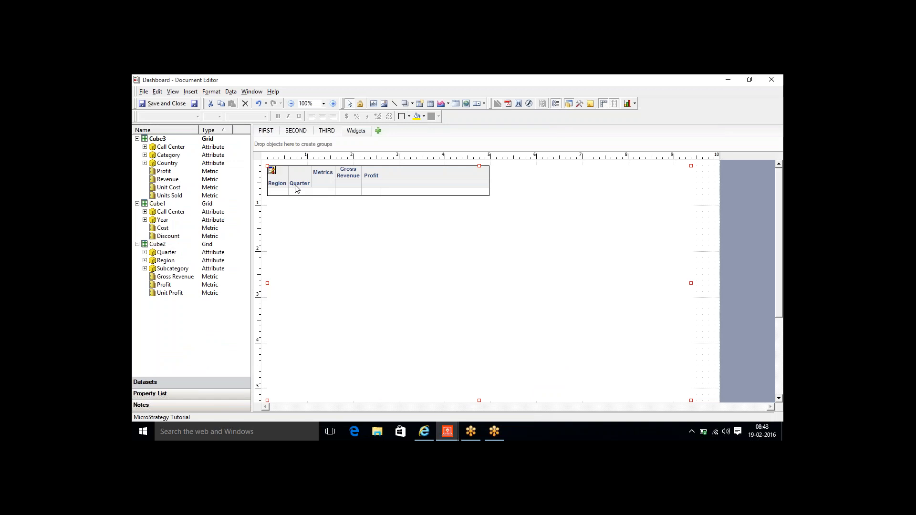
{"action": "key", "text": "Delete"}
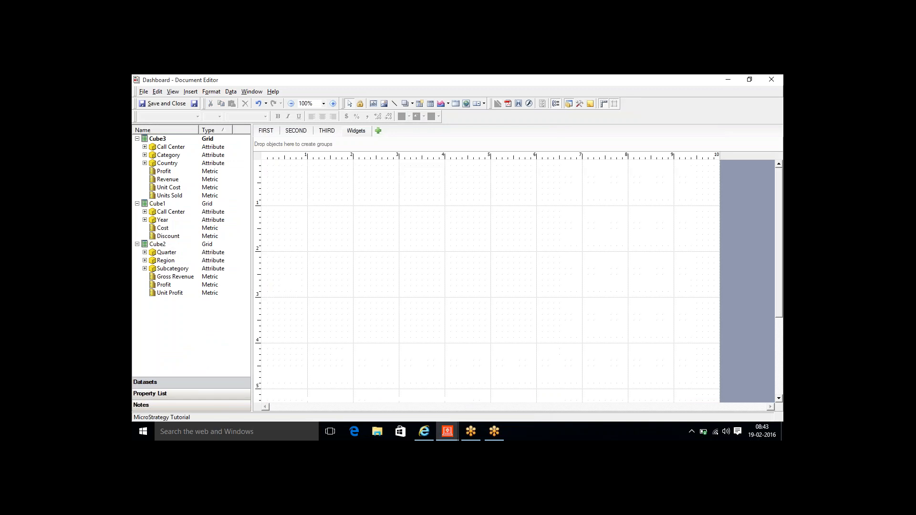
{"action": "left_click", "coordinate": [193, 92]}
{"action": "left_click", "coordinate": [204, 164]}
{"action": "mouse_move", "coordinate": [279, 177]}
{"action": "left_mouse_down"}
{"action": "mouse_move", "coordinate": [409, 261]}
{"action": "mouse_move", "coordinate": [632, 364]}
{"action": "mouse_move", "coordinate": [634, 385]}
{"action": "mouse_move", "coordinate": [668, 389]}
{"action": "left_mouse_up"}
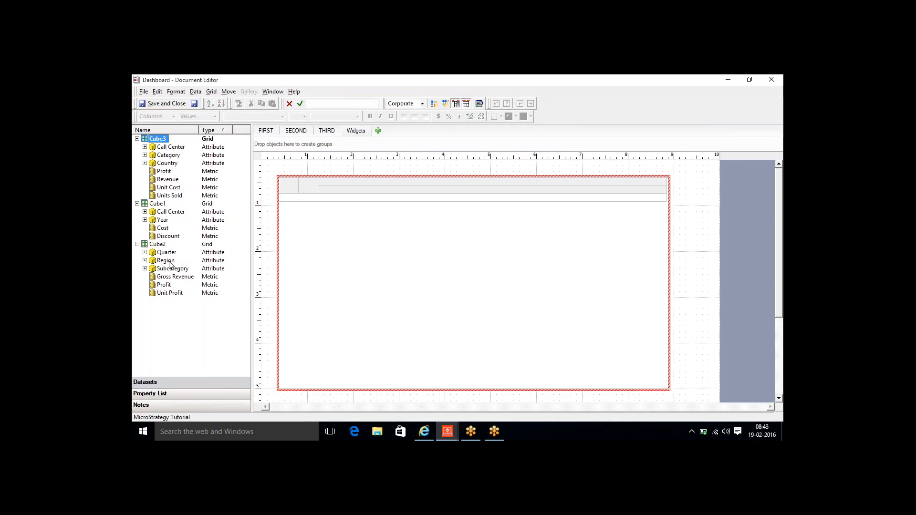
- Fill the new grid from Cube2 with Region on rows and Profit and Gross Revenue as metrics
{"action": "left_click_drag", "start_coordinate": [176, 263], "coordinate": [296, 191]}
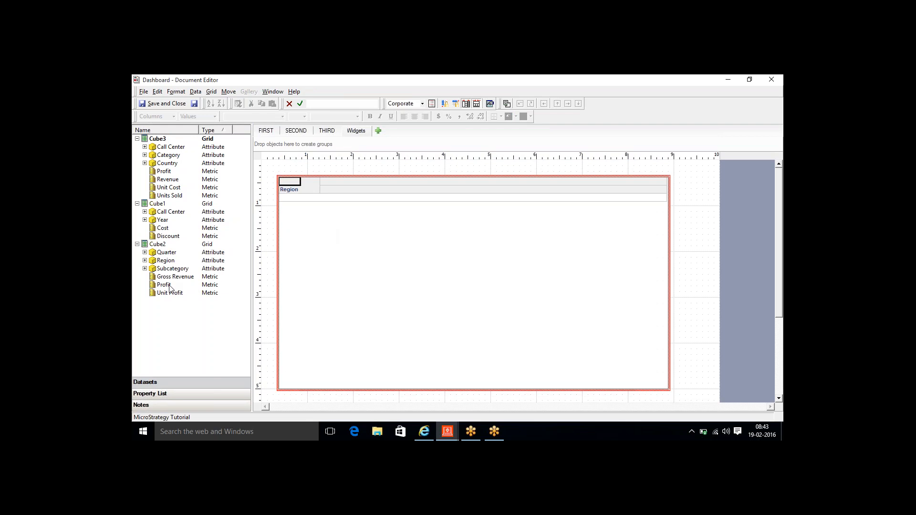
{"action": "left_click_drag", "start_coordinate": [170, 286], "coordinate": [371, 189]}
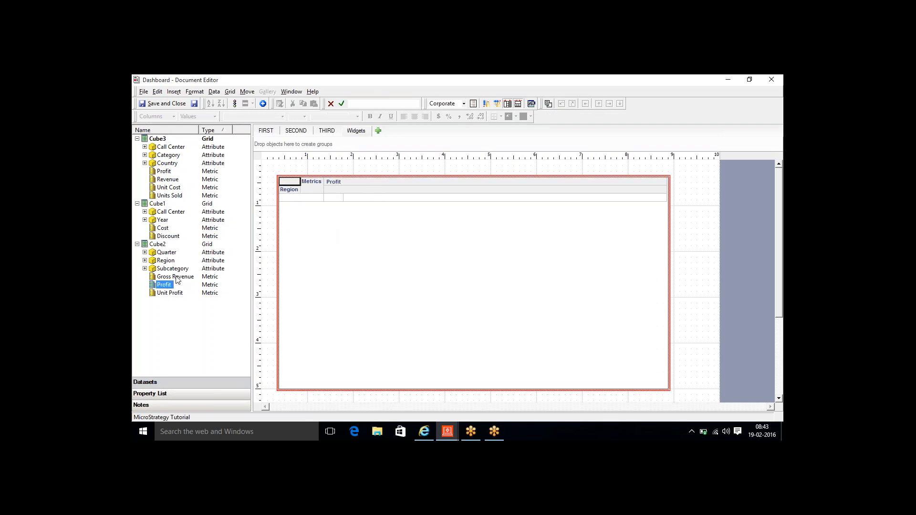
{"action": "left_click_drag", "start_coordinate": [176, 276], "coordinate": [385, 207]}
{"action": "left_click", "coordinate": [292, 189]}
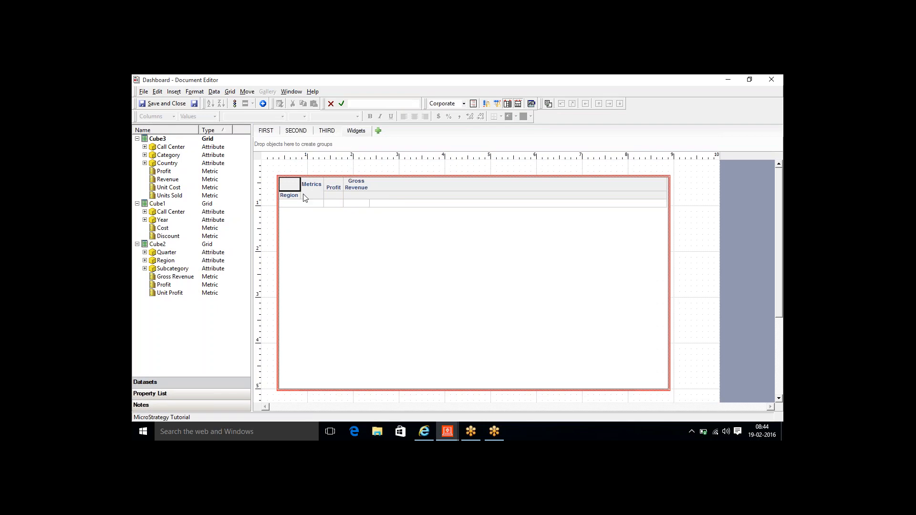
{"action": "left_click", "coordinate": [327, 175]}
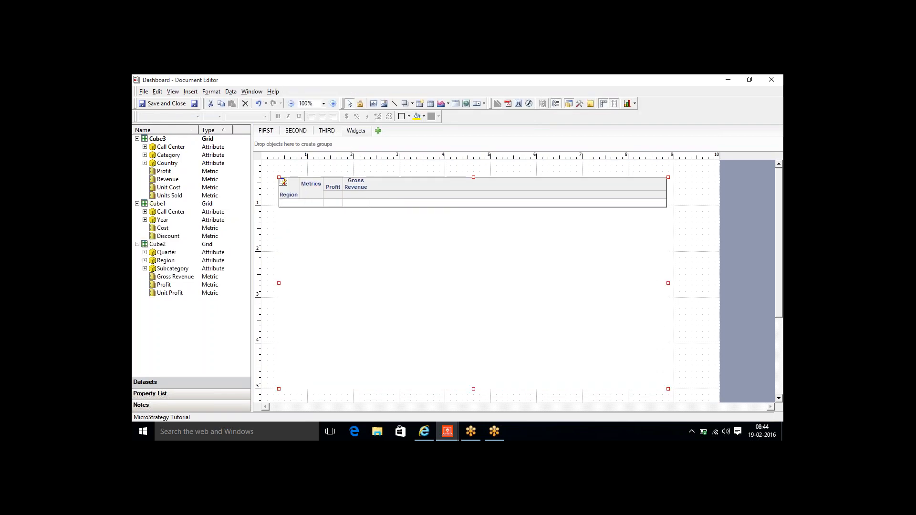
{"action": "left_click", "coordinate": [172, 394]}
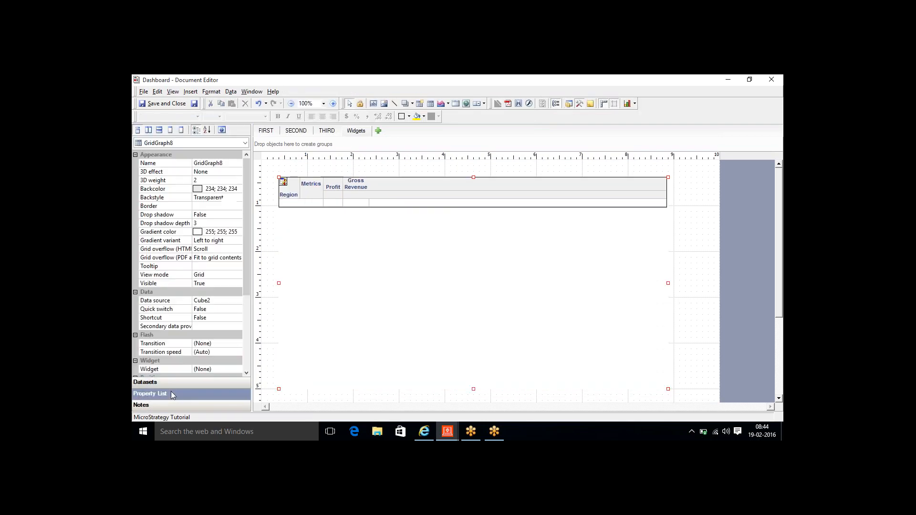
- Set GridGraph8's Widget property to Graph Matrix (deprecated)
{"action": "left_click_drag", "start_coordinate": [245, 285], "coordinate": [249, 351]}
{"action": "left_click", "coordinate": [239, 266]}
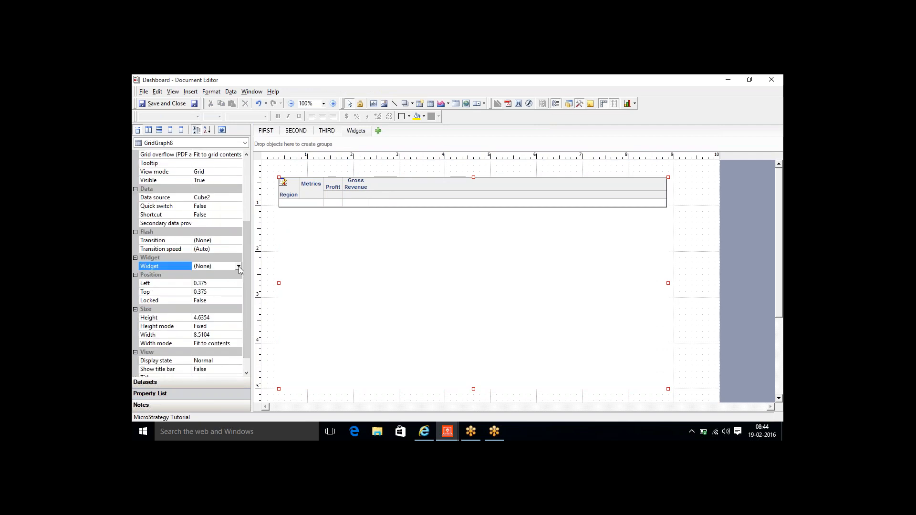
{"action": "left_click", "coordinate": [239, 266]}
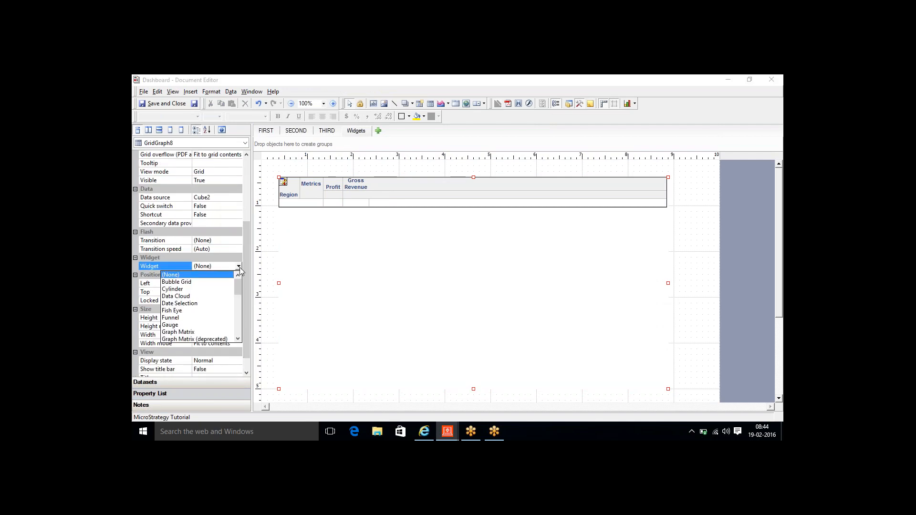
{"action": "left_click", "coordinate": [226, 340]}
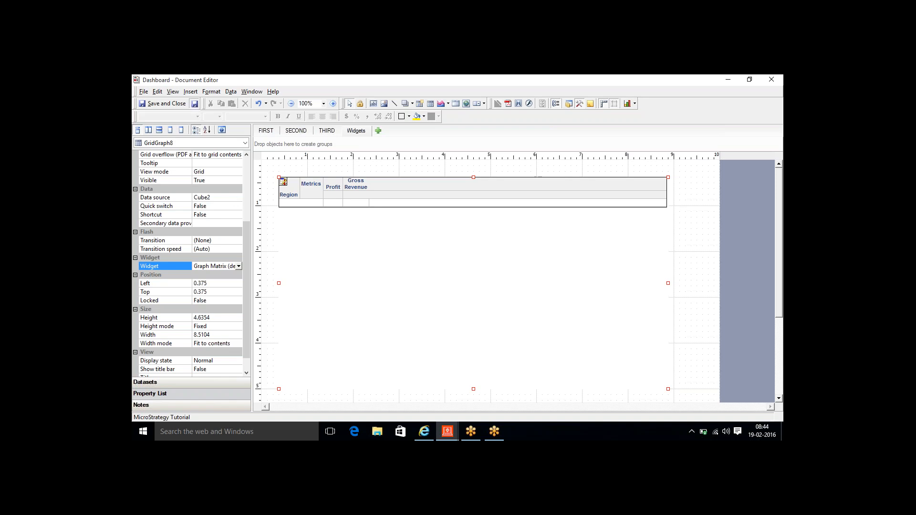
{"action": "left_click", "coordinate": [424, 432]}
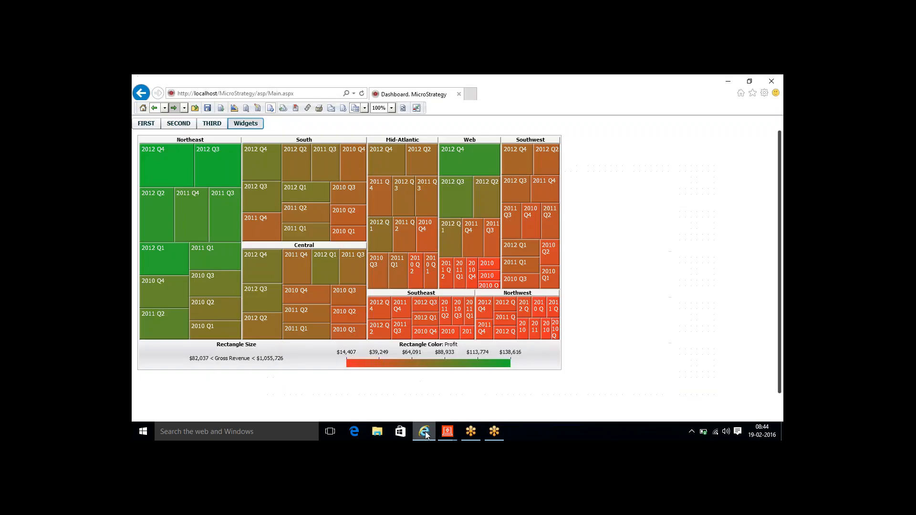
- Refresh the Web dashboard so the Widgets tab renders the new Graph Matrix
{"action": "left_click", "coordinate": [403, 107]}
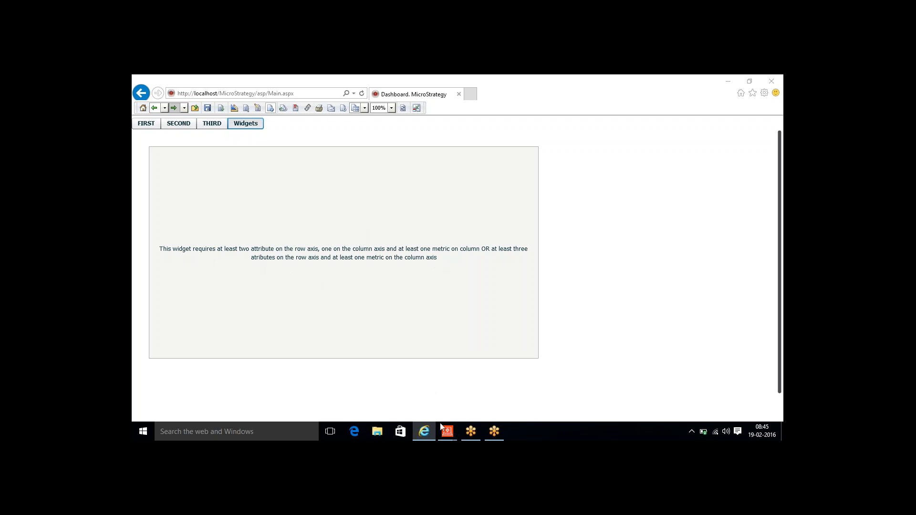
- From Cube2, place Subcategory next to Region on the rows and Quarter above the Profit and Gross Revenue columns
{"action": "mouse_move", "coordinate": [448, 432]}
{"action": "left_click", "coordinate": [466, 408]}
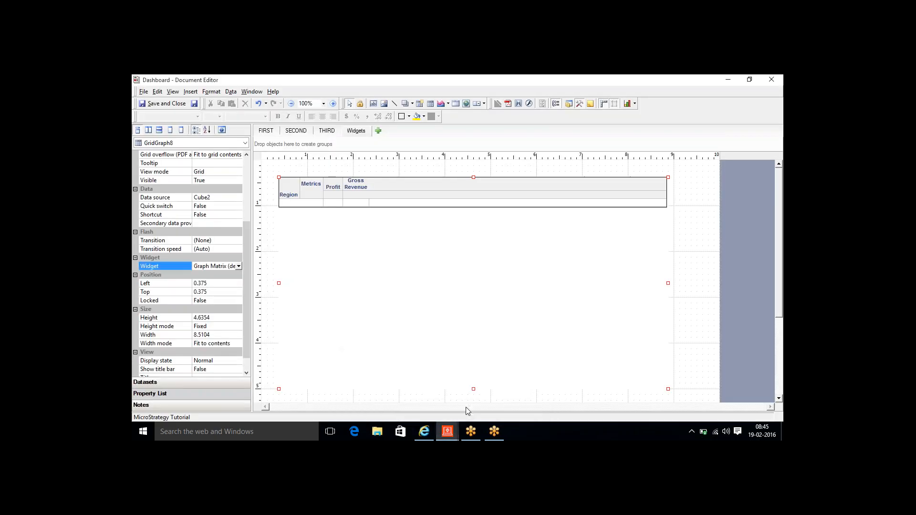
{"action": "double_click", "coordinate": [286, 191]}
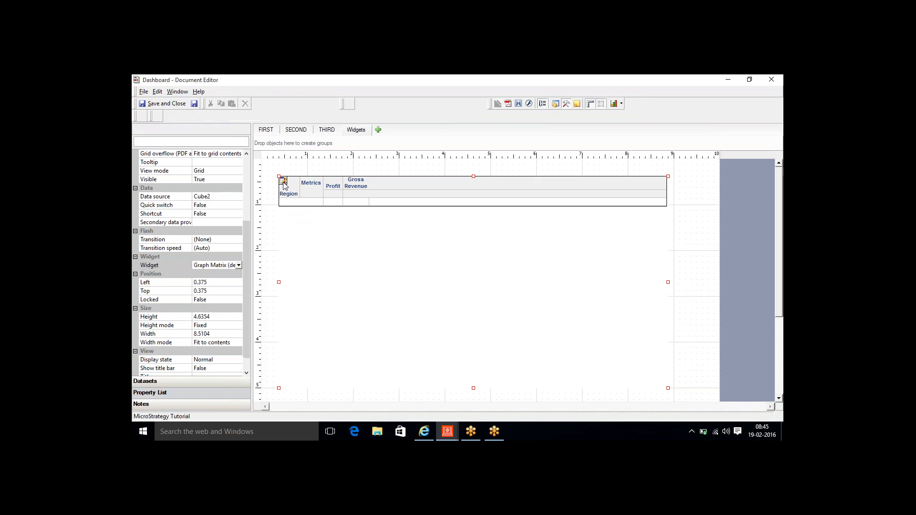
{"action": "left_click", "coordinate": [199, 382]}
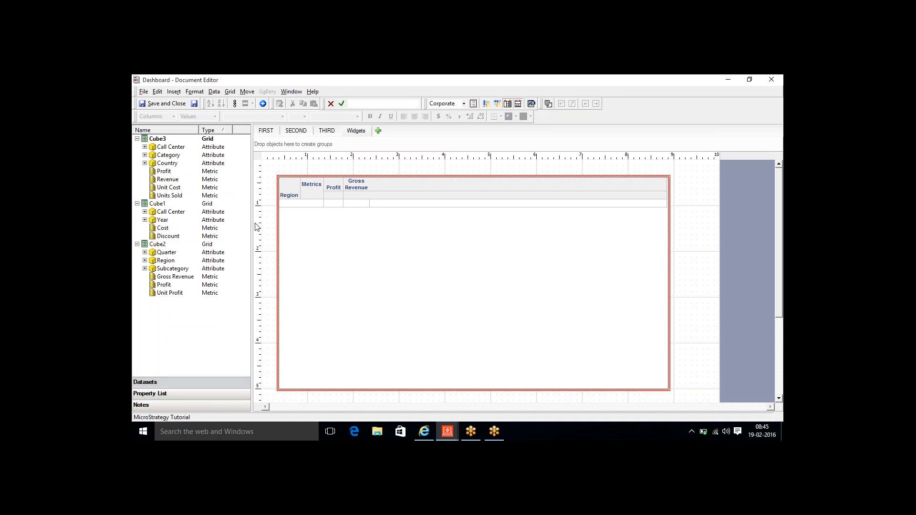
{"action": "left_click", "coordinate": [173, 270]}
{"action": "left_click_drag", "start_coordinate": [173, 270], "coordinate": [307, 218]}
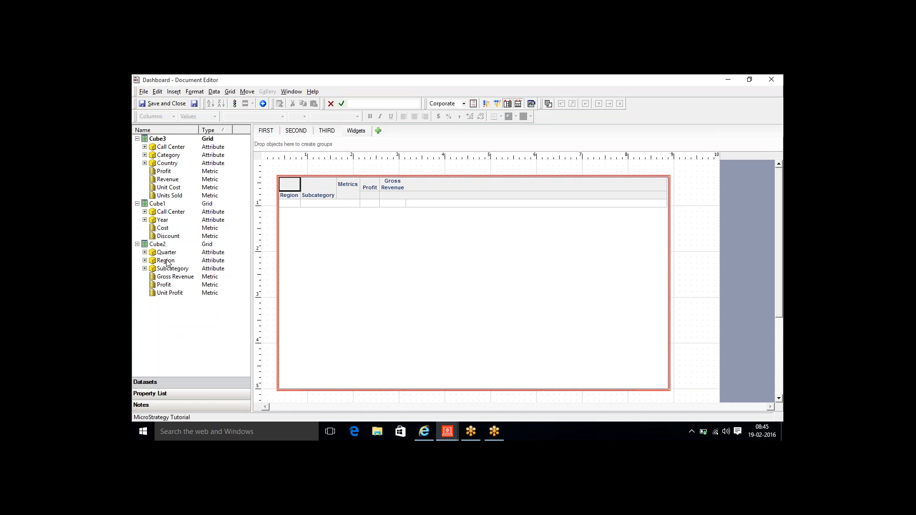
{"action": "left_click_drag", "start_coordinate": [166, 253], "coordinate": [389, 190]}
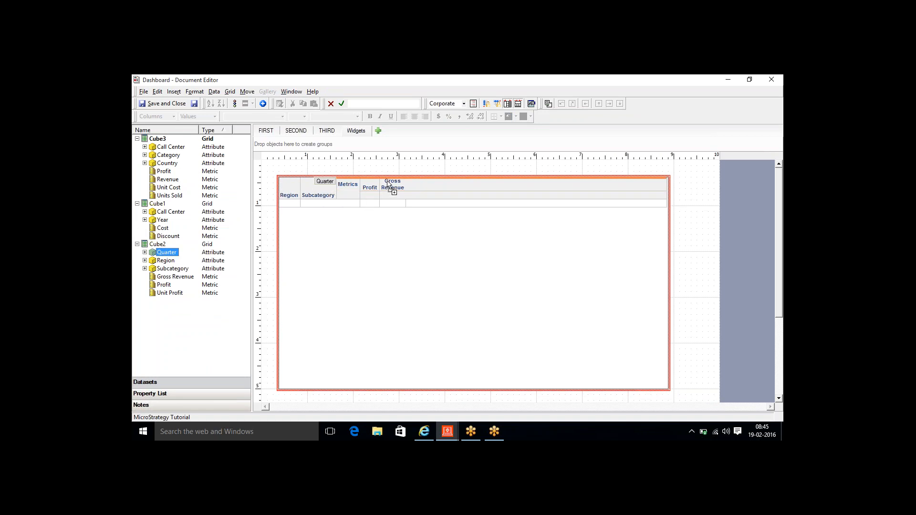
{"action": "left_click", "coordinate": [290, 182]}
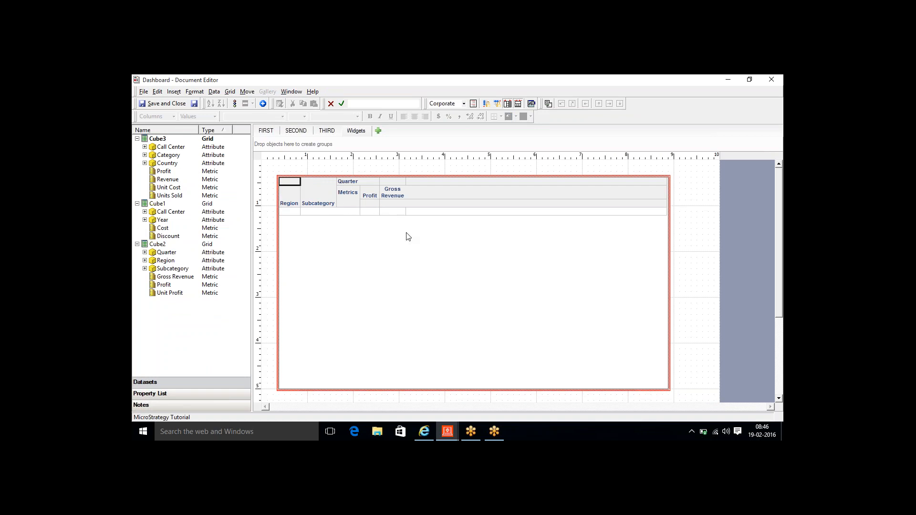
{"action": "left_click", "coordinate": [269, 203]}
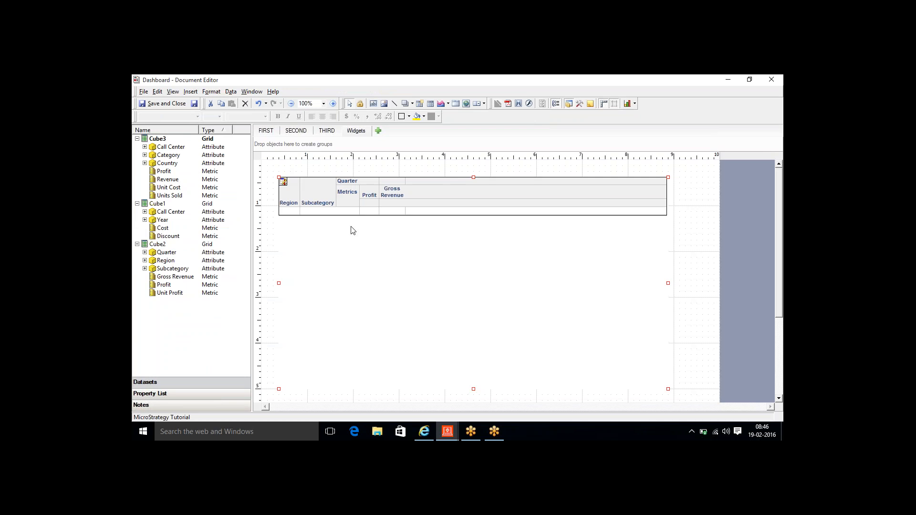
- In the grid's view filter, limit Subcategory to Art & Architecture, Cameras, Music - Miscellaneous and Comedy
{"action": "right_click", "coordinate": [353, 230]}
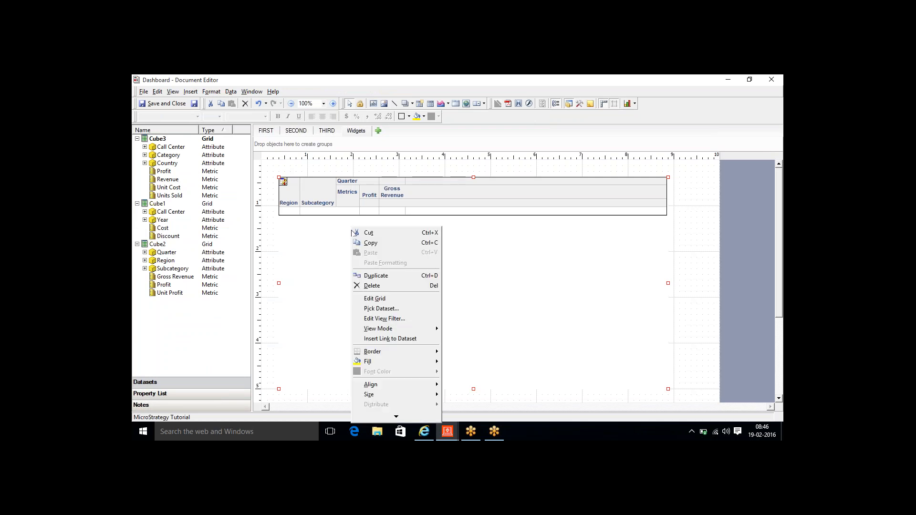
{"action": "left_click", "coordinate": [382, 318]}
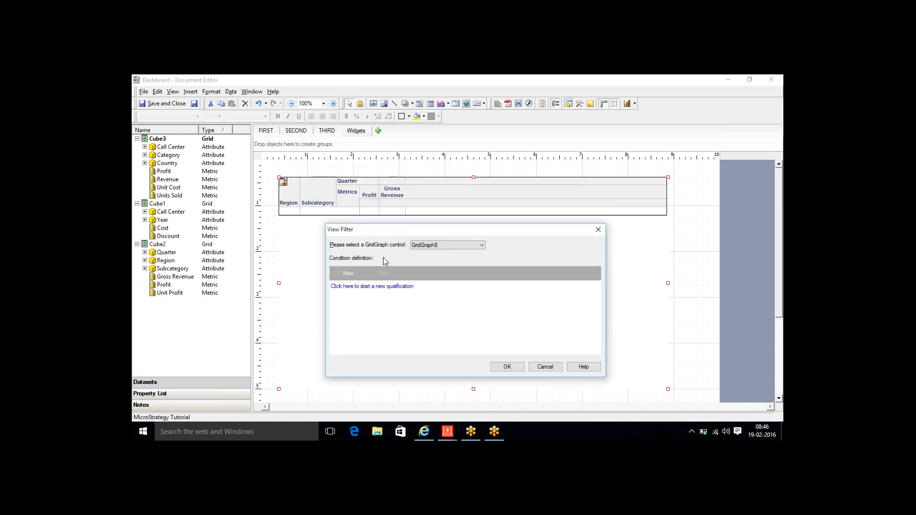
{"action": "left_click", "coordinate": [354, 275]}
{"action": "left_click", "coordinate": [338, 290]}
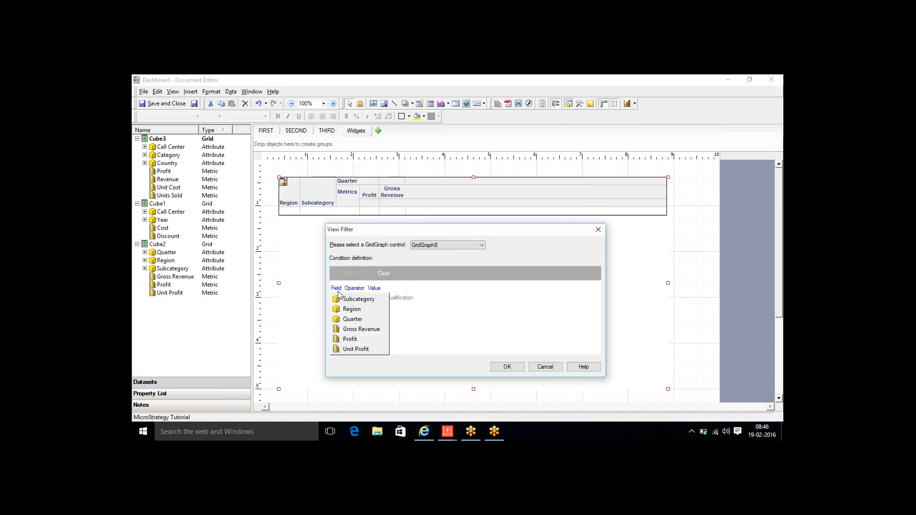
{"action": "left_click", "coordinate": [351, 299]}
{"action": "left_click", "coordinate": [372, 288]}
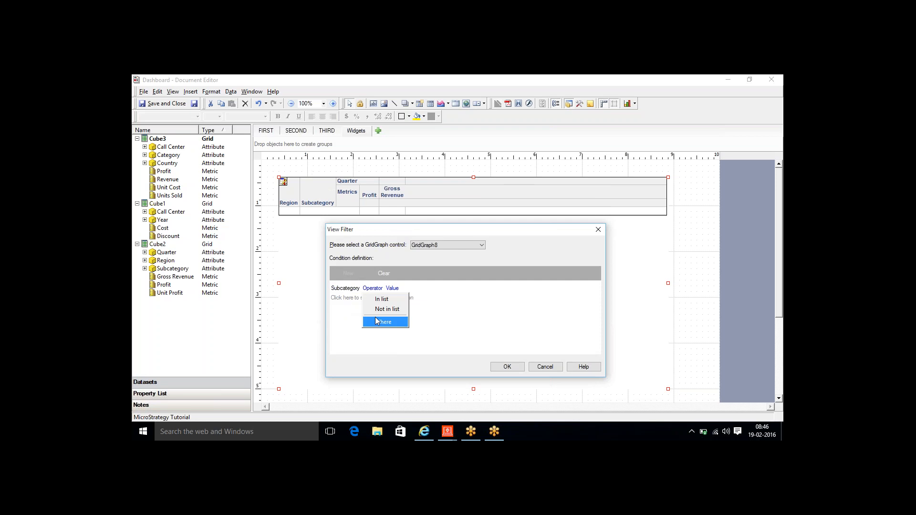
{"action": "left_click", "coordinate": [381, 299]}
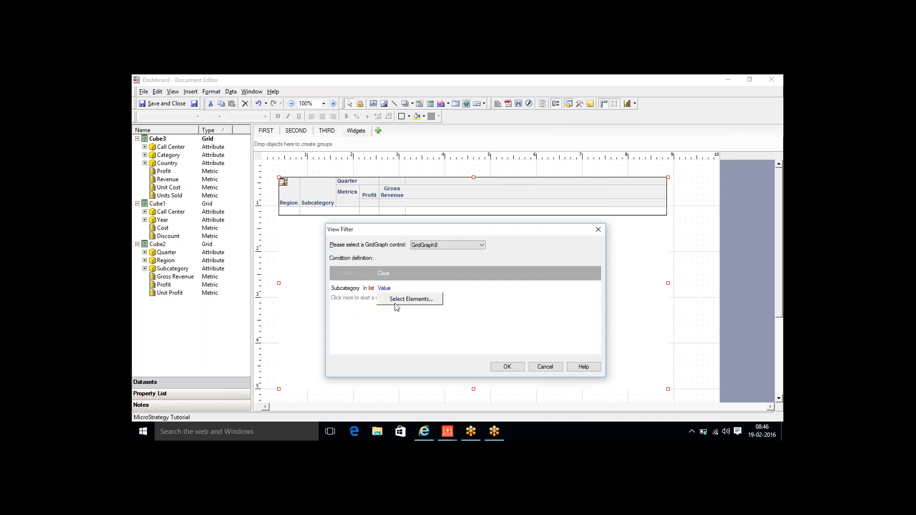
{"action": "left_click", "coordinate": [396, 301]}
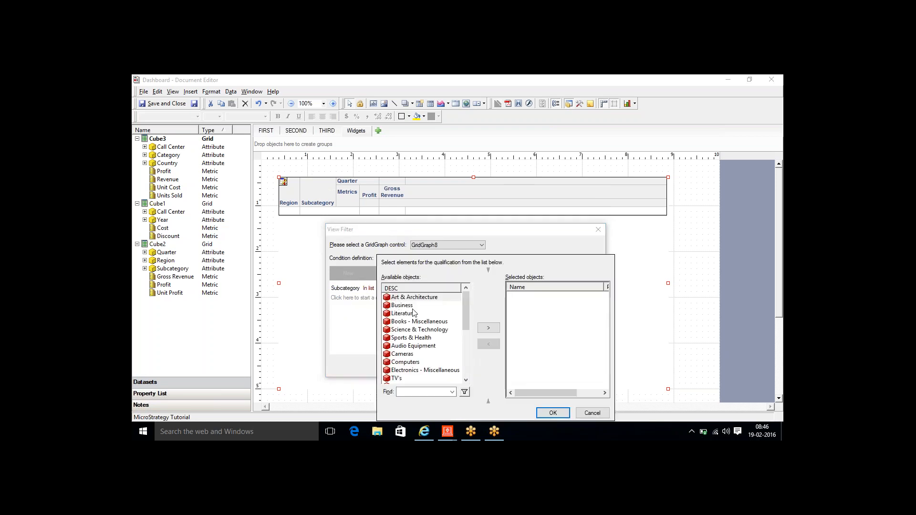
{"action": "double_click", "coordinate": [413, 297]}
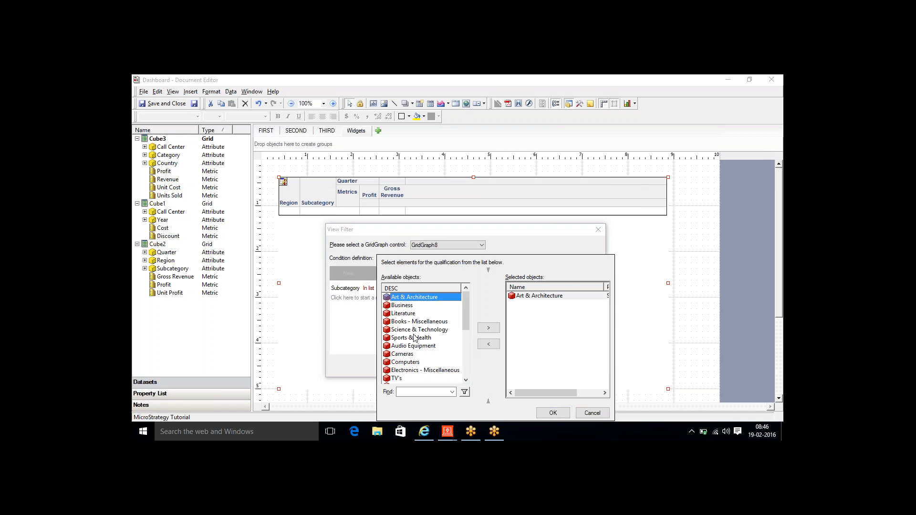
{"action": "double_click", "coordinate": [410, 355]}
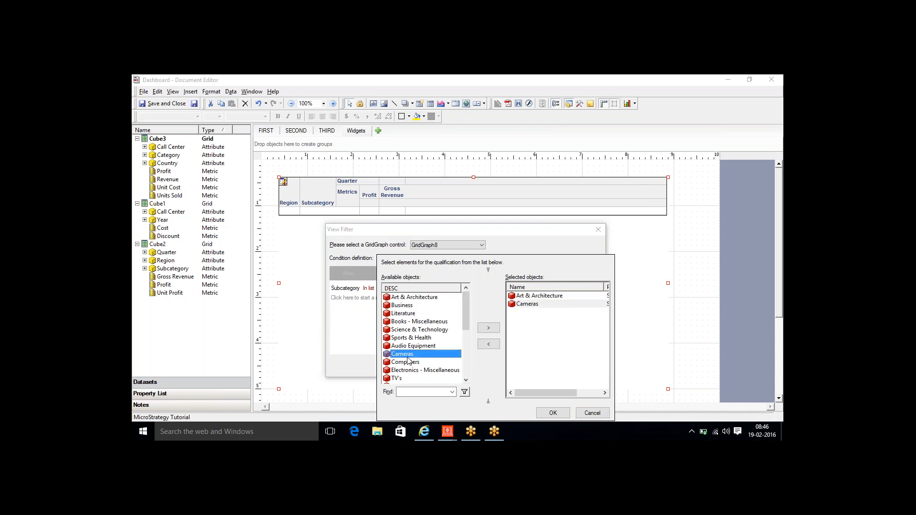
{"action": "left_click", "coordinate": [468, 367]}
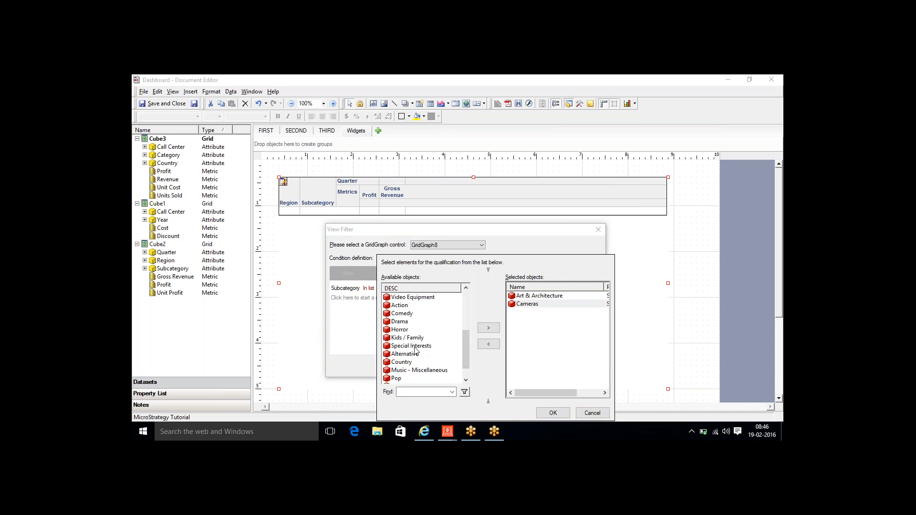
{"action": "double_click", "coordinate": [410, 371]}
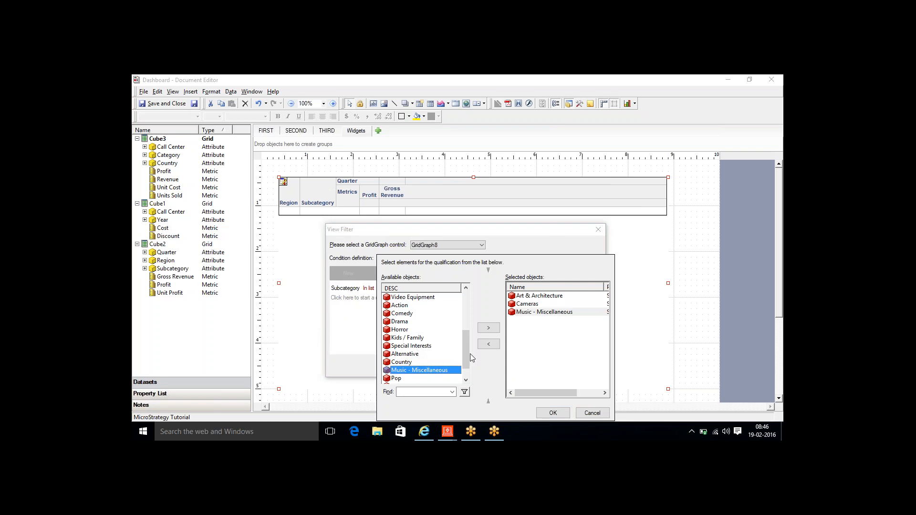
{"action": "left_click", "coordinate": [399, 314]}
{"action": "double_click", "coordinate": [399, 314]}
{"action": "left_click", "coordinate": [546, 411]}
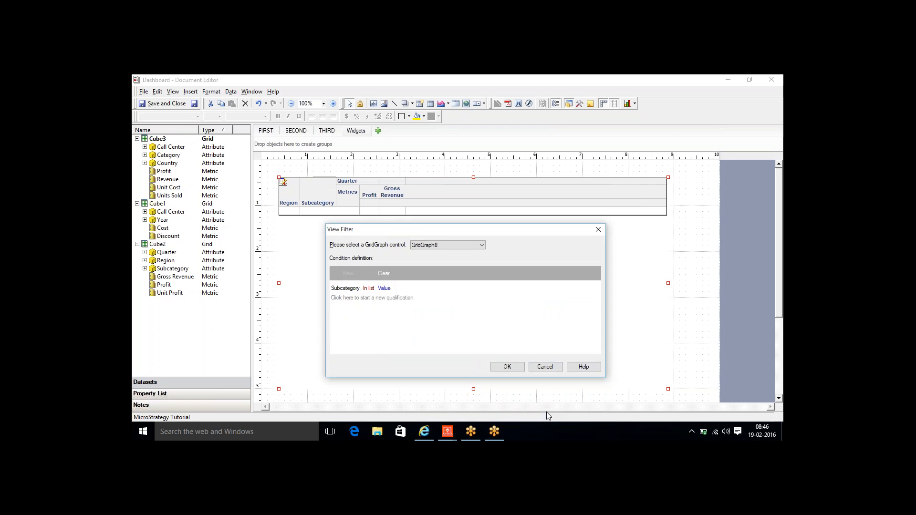
- Add a Quarter In list condition for 2010, 2011, 2012 Q1 and 2010, 2011 Q2, then apply the filter
{"action": "left_click", "coordinate": [348, 277]}
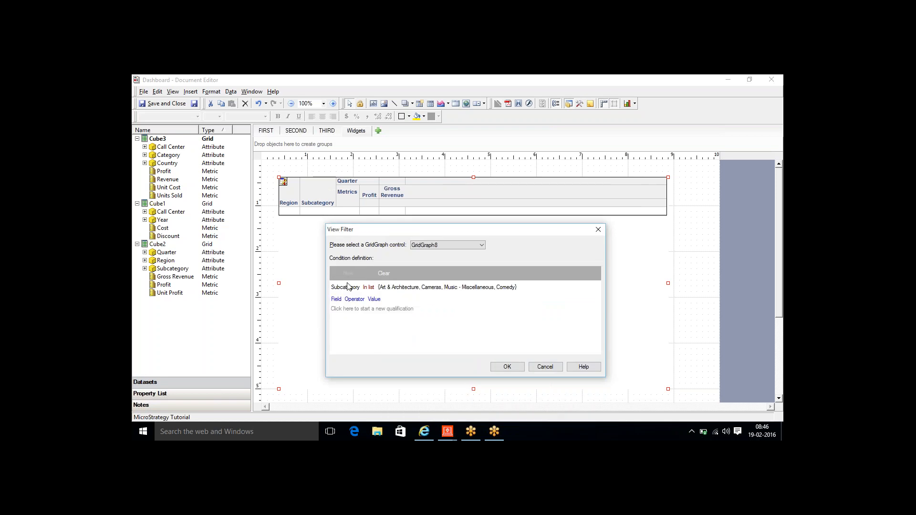
{"action": "left_click", "coordinate": [337, 300]}
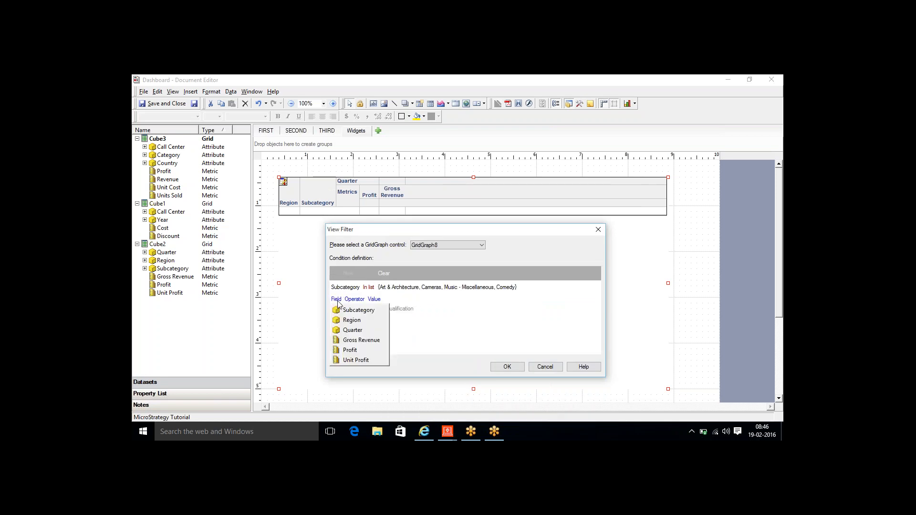
{"action": "left_click", "coordinate": [354, 326]}
{"action": "left_click", "coordinate": [374, 311]}
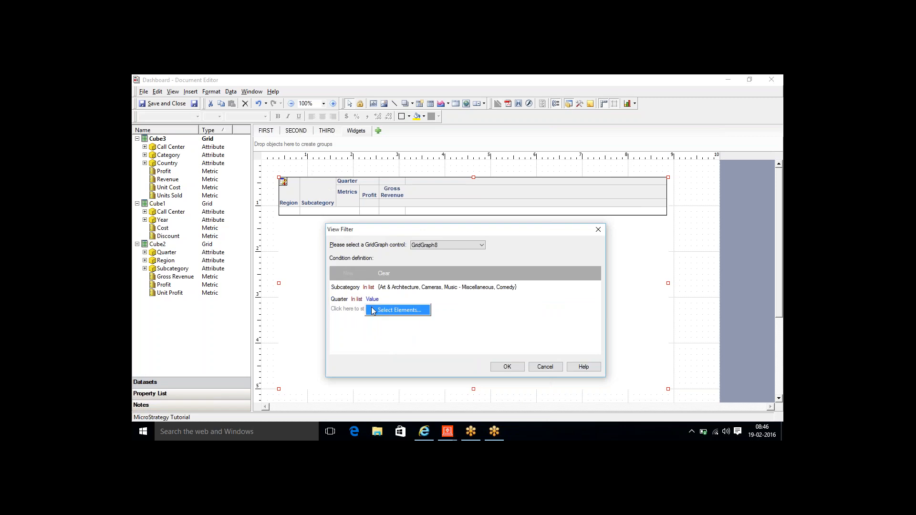
{"action": "left_click", "coordinate": [375, 311]}
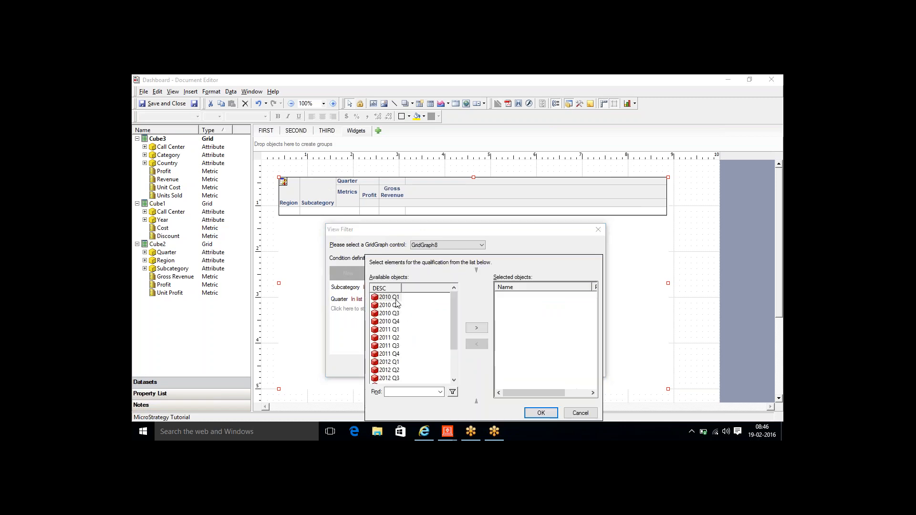
{"action": "left_click", "coordinate": [395, 299]}
{"action": "double_click", "coordinate": [396, 298]}
{"action": "double_click", "coordinate": [399, 331]}
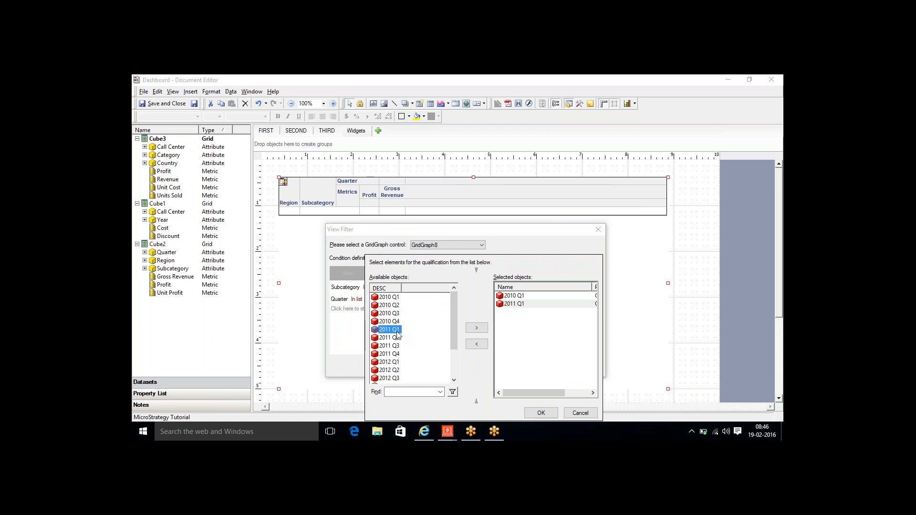
{"action": "double_click", "coordinate": [400, 363]}
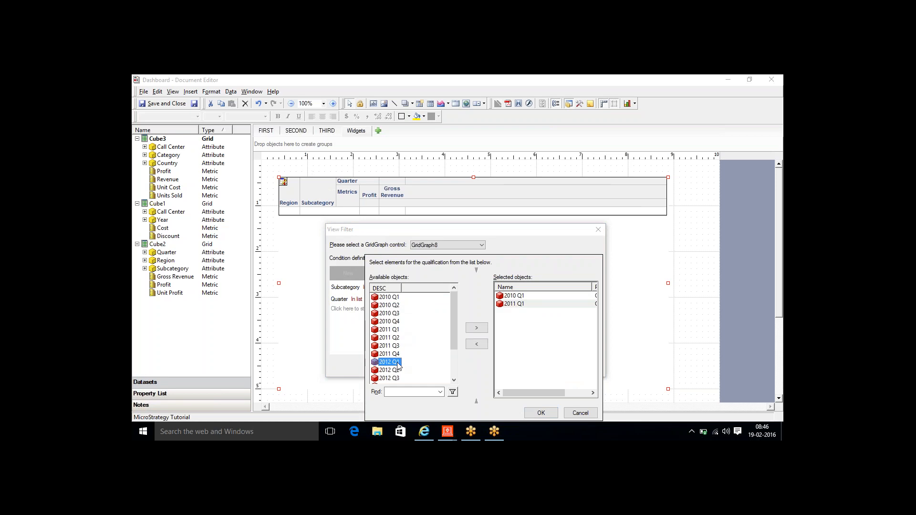
{"action": "double_click", "coordinate": [394, 307]}
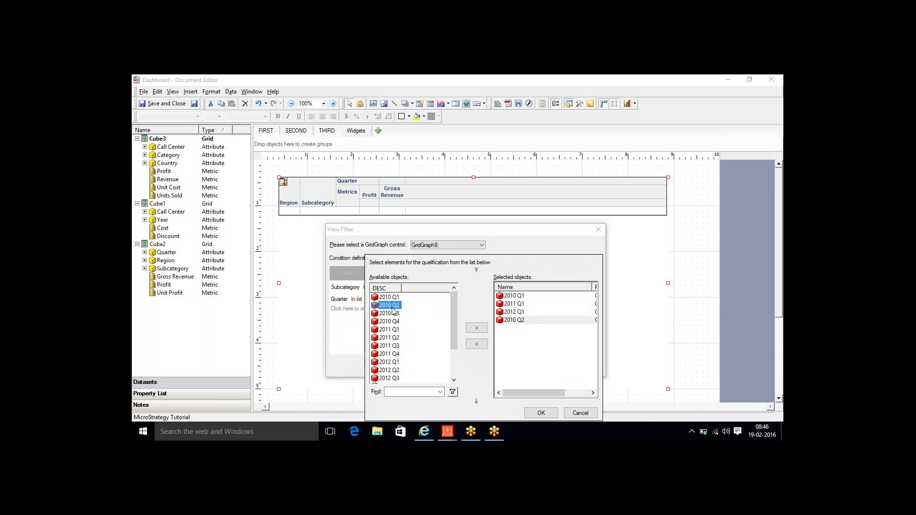
{"action": "double_click", "coordinate": [396, 338]}
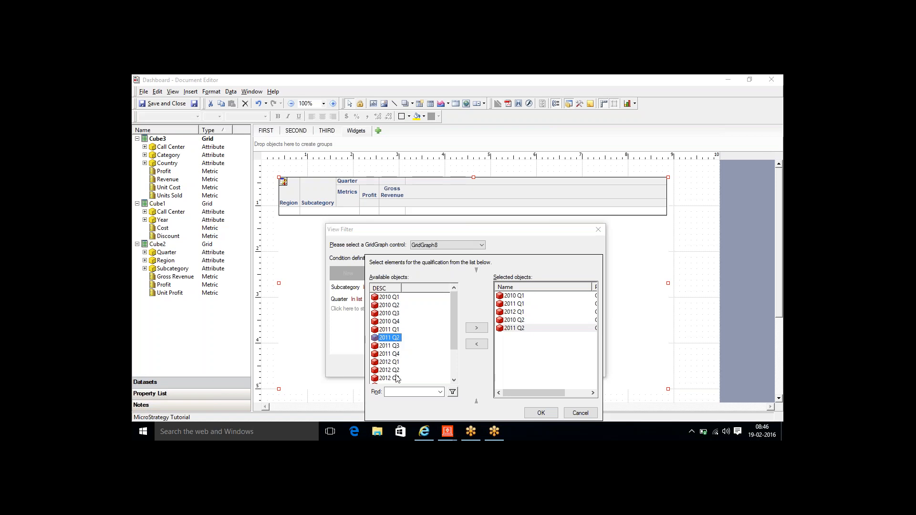
{"action": "left_click", "coordinate": [527, 416]}
{"action": "left_click", "coordinate": [507, 367]}
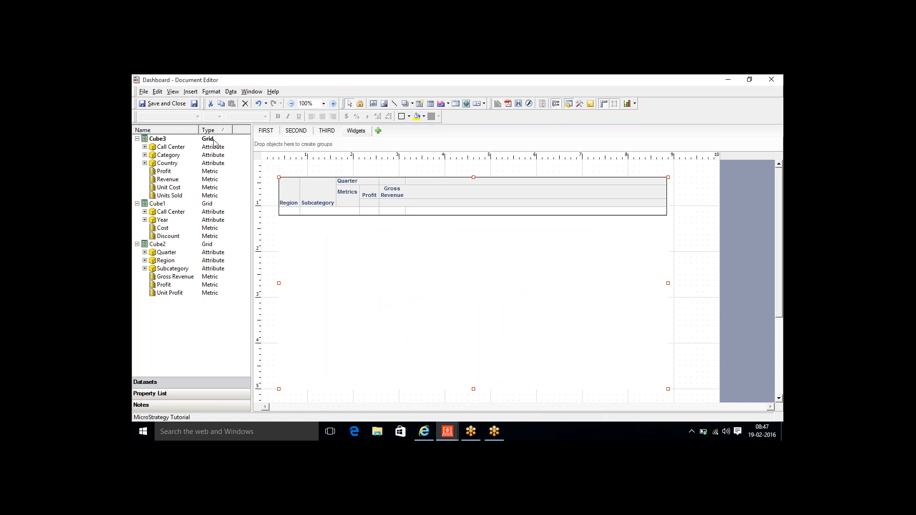
- Reload the dashboard in MicroStrategy Web to view regions across the filtered Q1/Q2 quarters
{"action": "left_click", "coordinate": [424, 433]}
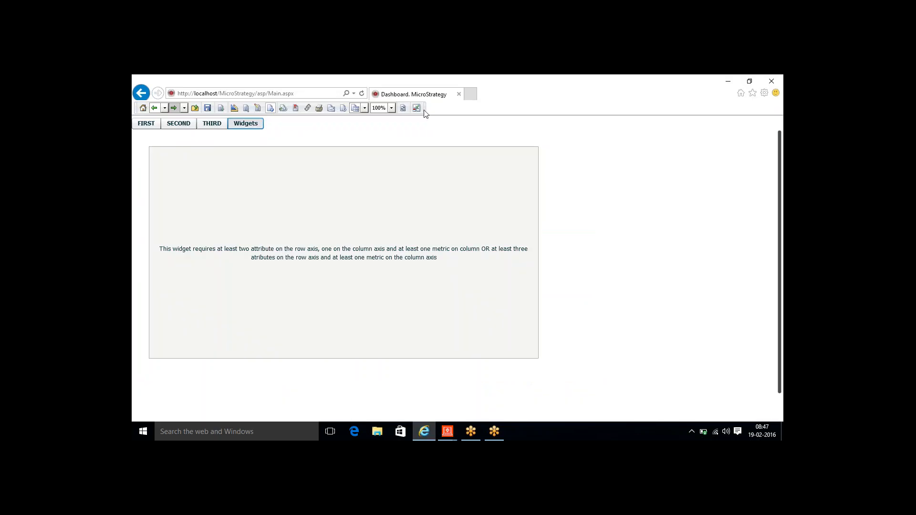
{"action": "left_click", "coordinate": [404, 109]}
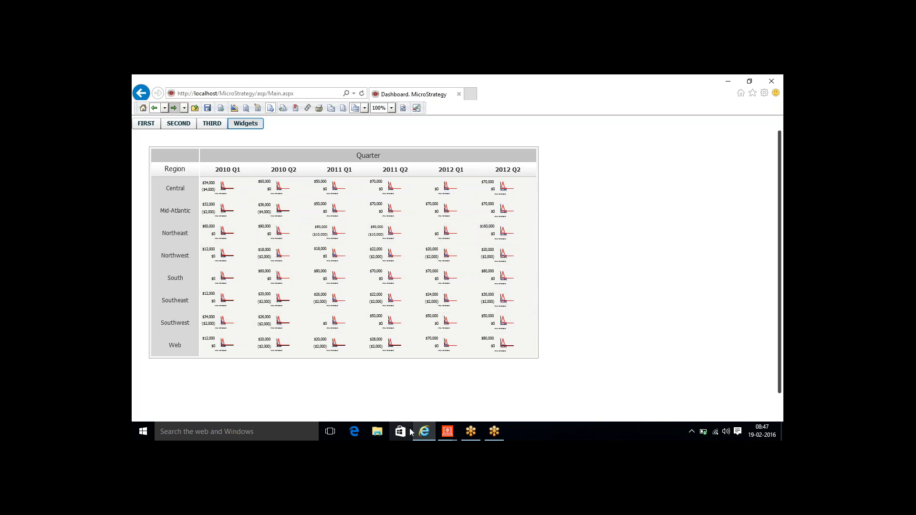
{"action": "mouse_move", "coordinate": [449, 435]}
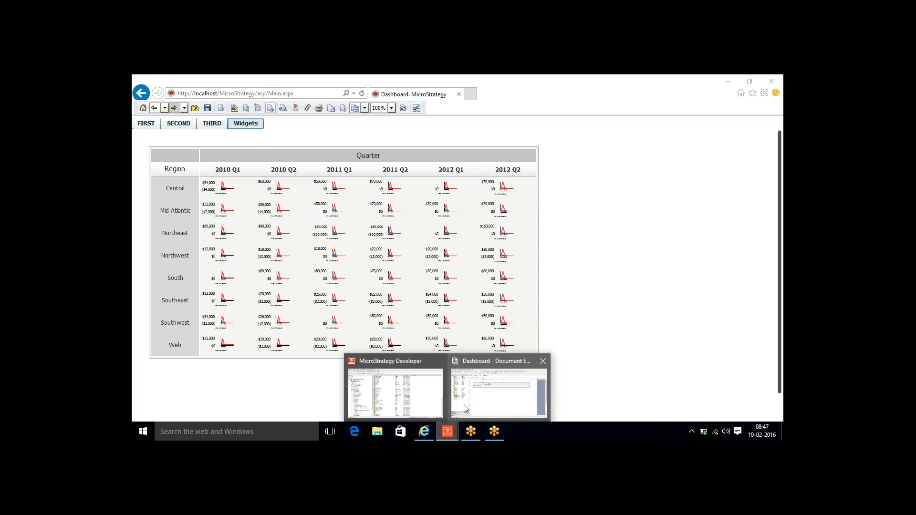
{"action": "left_click", "coordinate": [464, 405]}
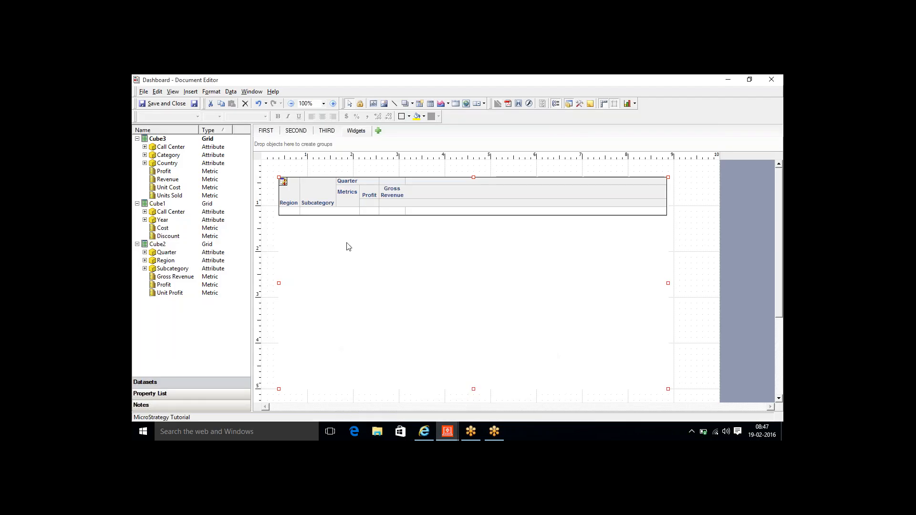
- In the view filter, drop the Q2 quarters so only 2010 Q1, 2011 Q1 and 2012 Q1 remain
{"action": "right_click", "coordinate": [311, 194]}
{"action": "left_click", "coordinate": [354, 285]}
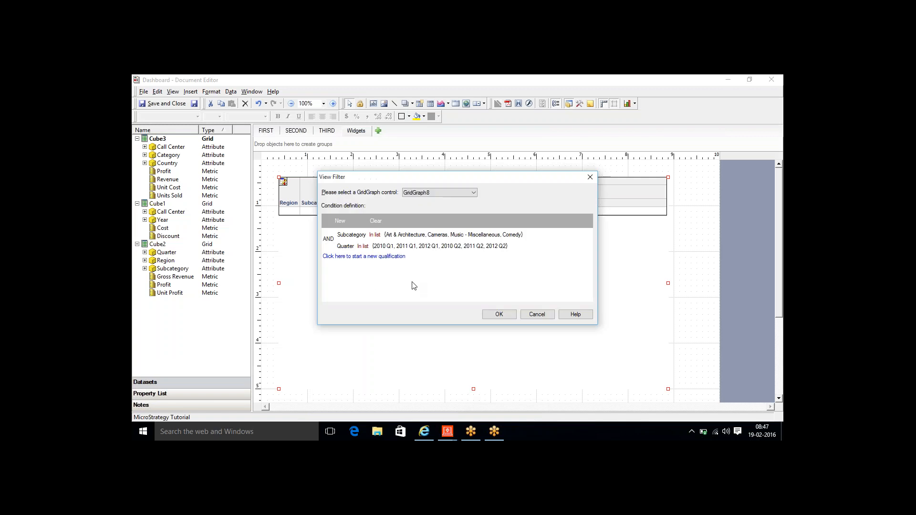
{"action": "left_click", "coordinate": [390, 248]}
{"action": "left_click", "coordinate": [394, 257]}
{"action": "double_click", "coordinate": [523, 315]}
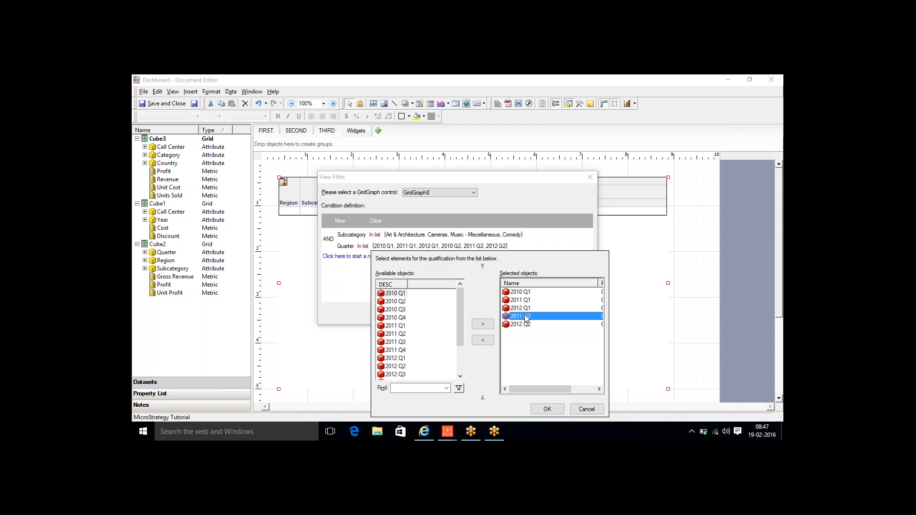
{"action": "double_click", "coordinate": [525, 316]}
{"action": "left_click", "coordinate": [553, 409]}
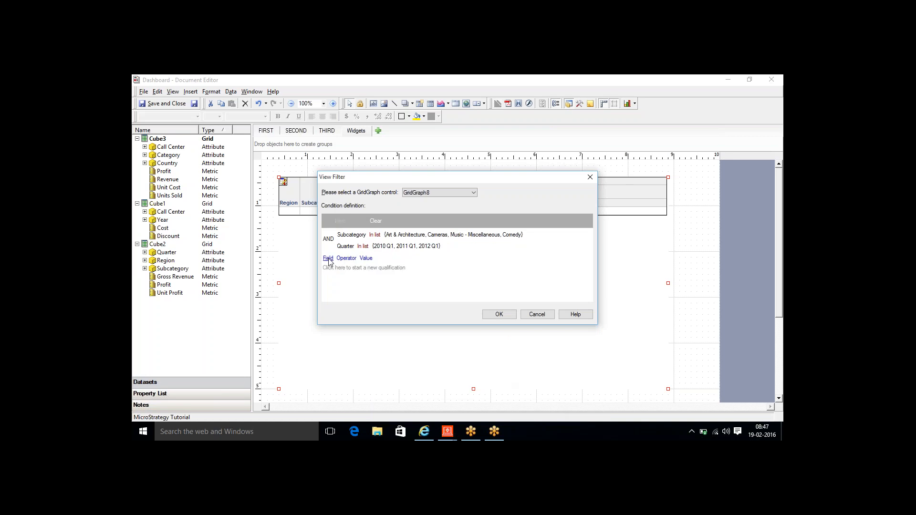
- Add a Region In list condition for Central, Northeast, Northwest and South, and apply the filter
{"action": "left_click", "coordinate": [329, 262]}
{"action": "left_click", "coordinate": [347, 279]}
{"action": "left_click", "coordinate": [352, 258]}
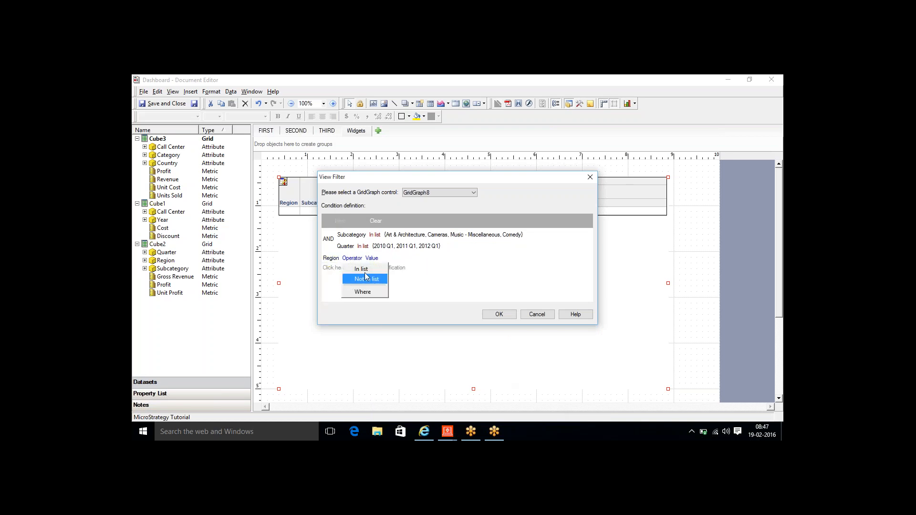
{"action": "left_click", "coordinate": [362, 270]}
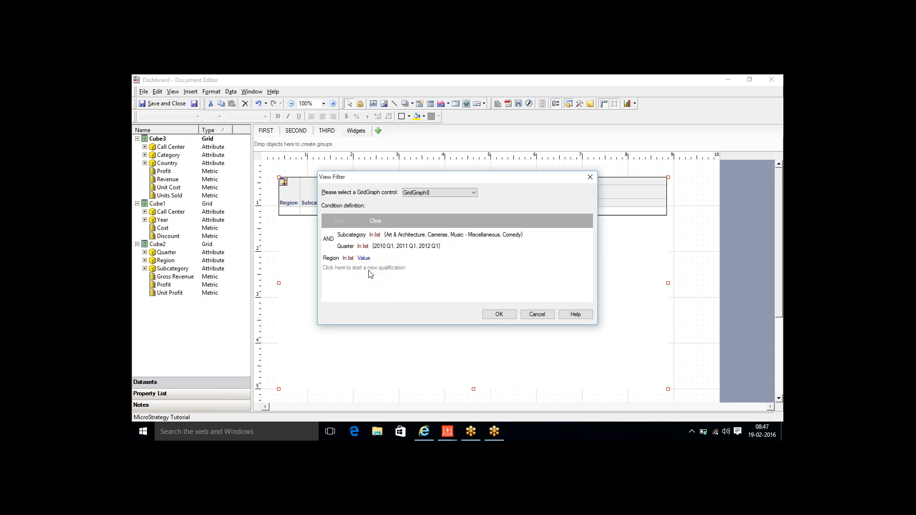
{"action": "left_click", "coordinate": [385, 306]}
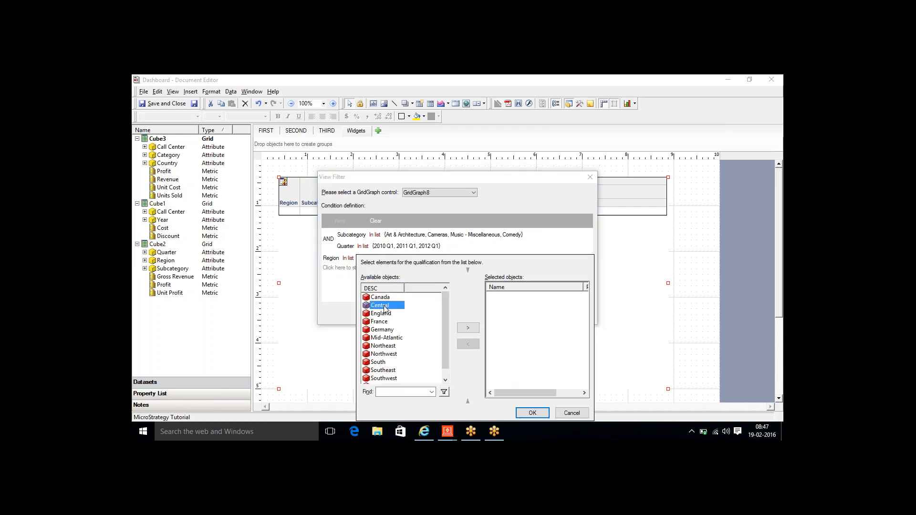
{"action": "double_click", "coordinate": [385, 307]}
{"action": "double_click", "coordinate": [388, 346]}
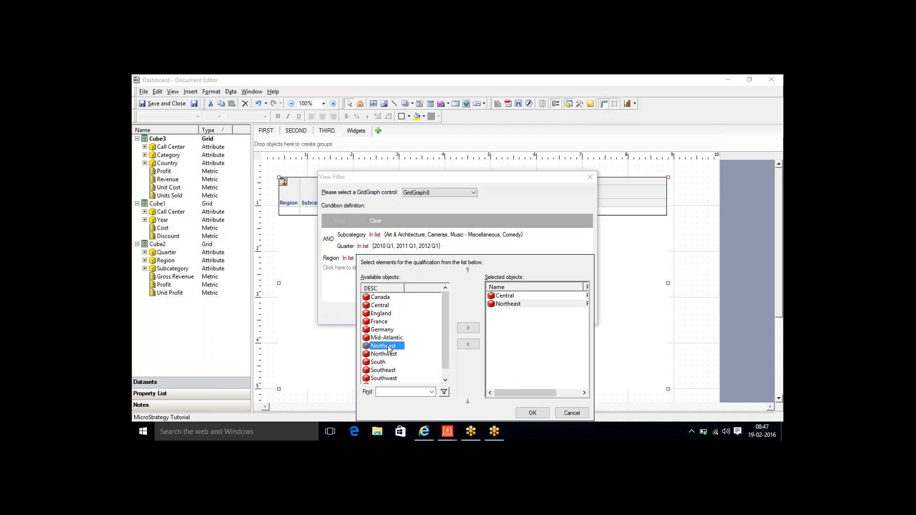
{"action": "double_click", "coordinate": [391, 355]}
{"action": "double_click", "coordinate": [384, 363]}
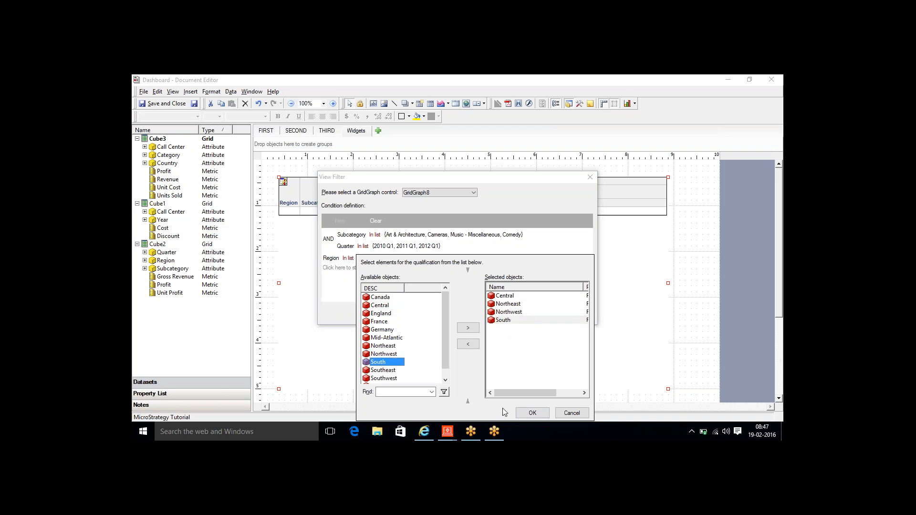
{"action": "left_click", "coordinate": [522, 414]}
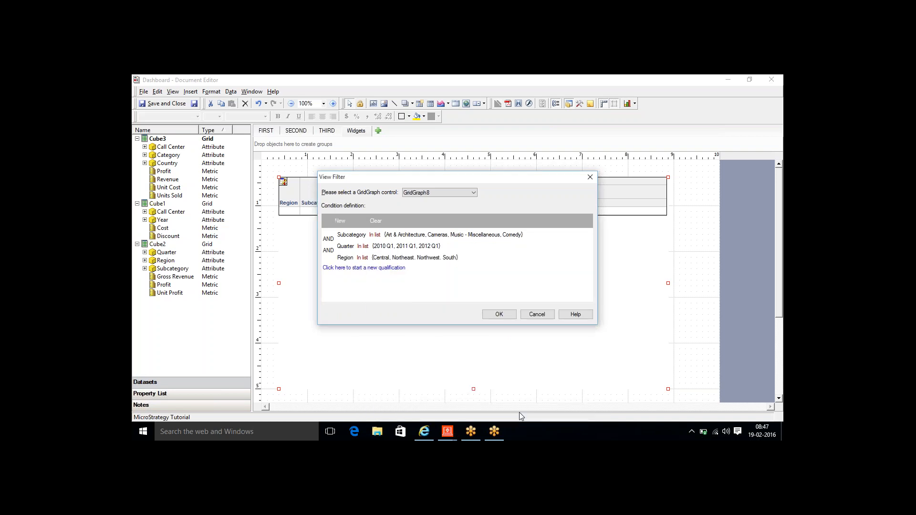
{"action": "left_click", "coordinate": [492, 317]}
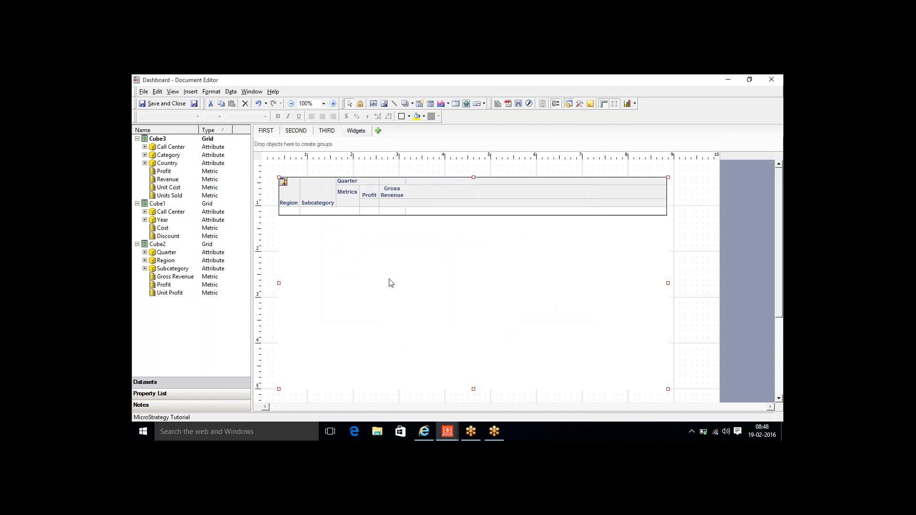
- Save the dashboard and refresh it in the browser to show four regions across the Q1 quarters
{"action": "left_click", "coordinate": [194, 105]}
{"action": "left_click", "coordinate": [425, 432]}
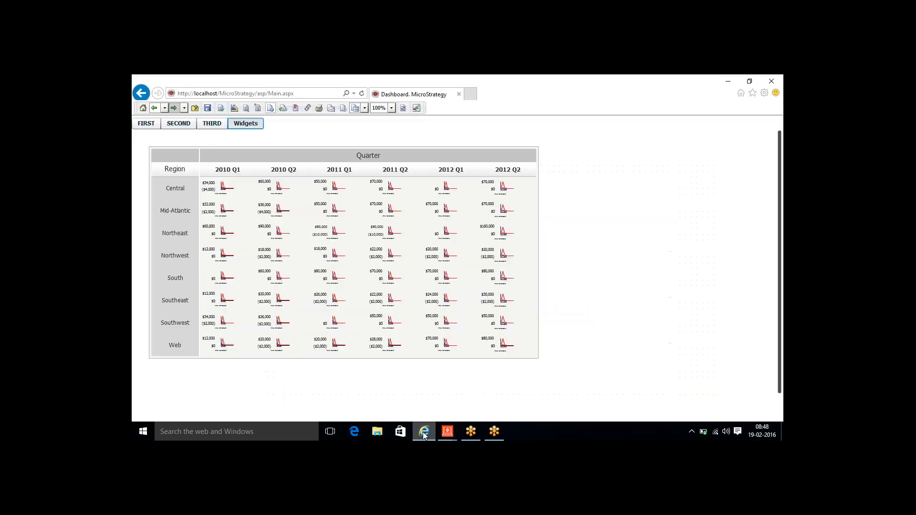
{"action": "left_click", "coordinate": [404, 109]}
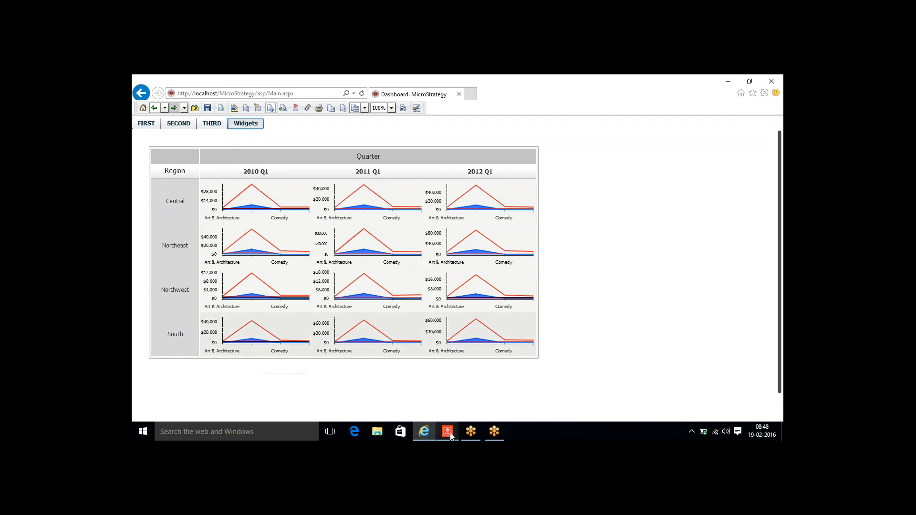
- Remove the Profit column from GridGraph8, keeping only Gross Revenue, and save the dashboard
{"action": "mouse_move", "coordinate": [447, 431]}
{"action": "left_click", "coordinate": [487, 409]}
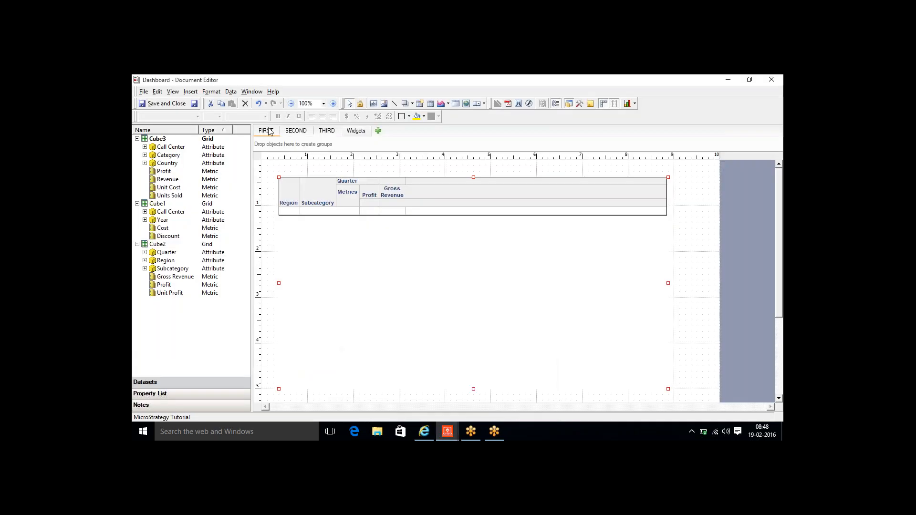
{"action": "left_click", "coordinate": [285, 183]}
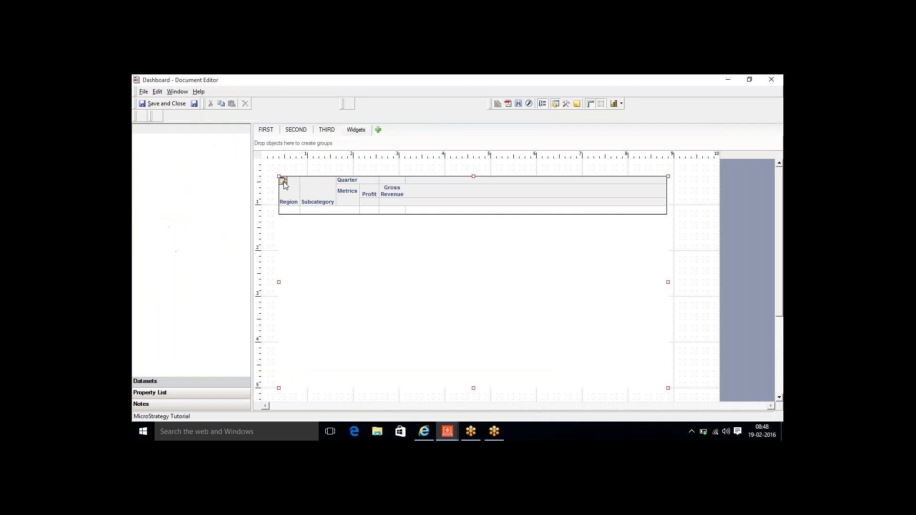
{"action": "right_click", "coordinate": [374, 196]}
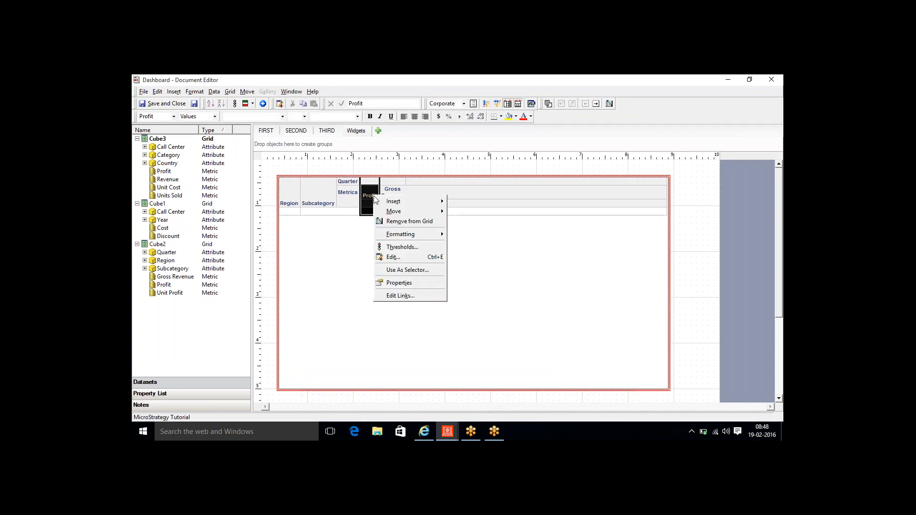
{"action": "left_click", "coordinate": [393, 221]}
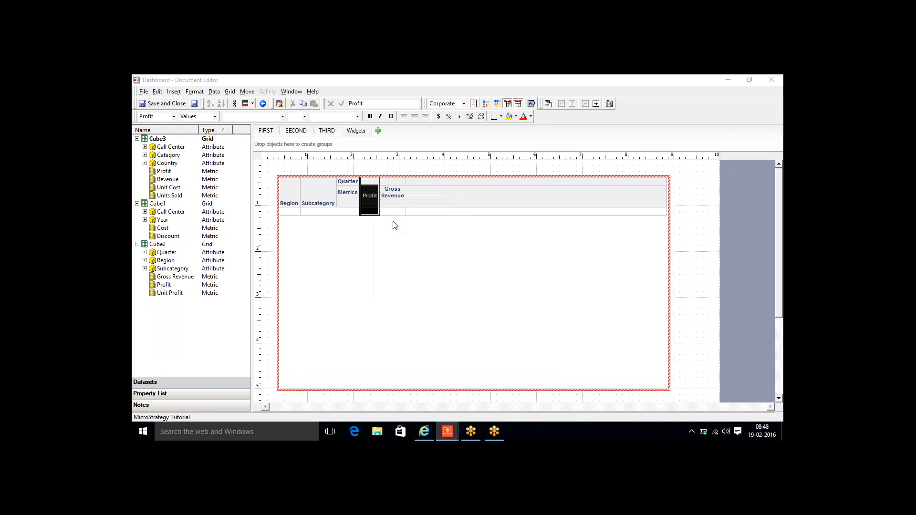
{"action": "left_click", "coordinate": [483, 280]}
{"action": "left_click", "coordinate": [373, 160]}
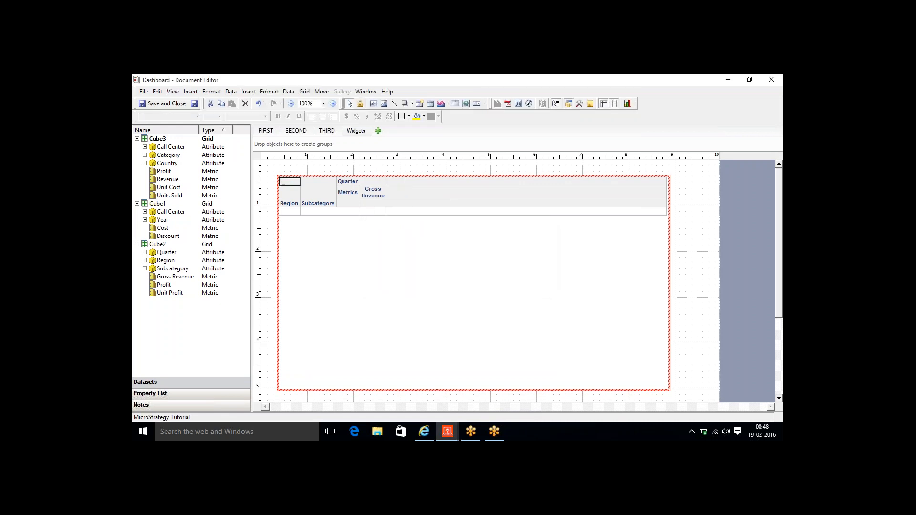
{"action": "left_click", "coordinate": [194, 105]}
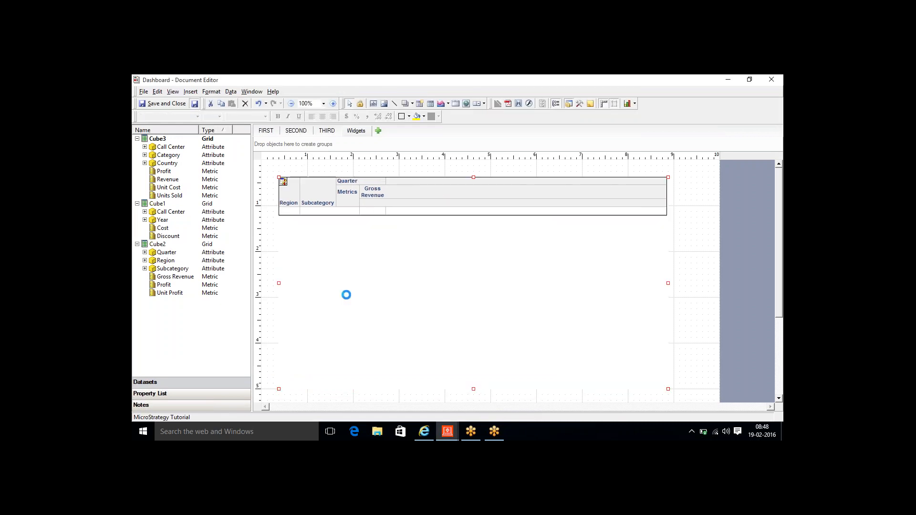
{"action": "left_click", "coordinate": [424, 431]}
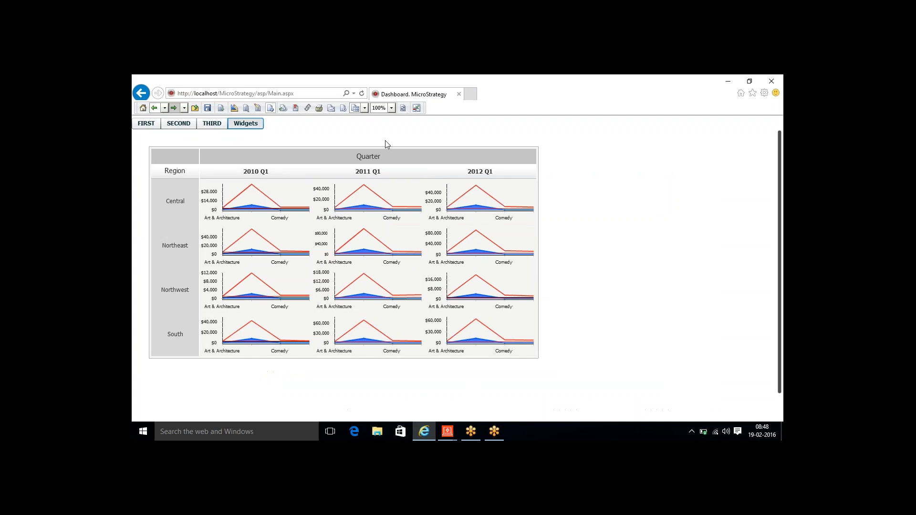
- Refresh the dashboard and open the Central – 2010 Q1 chart, now plotting only Gross Revenue
{"action": "left_click", "coordinate": [403, 108]}
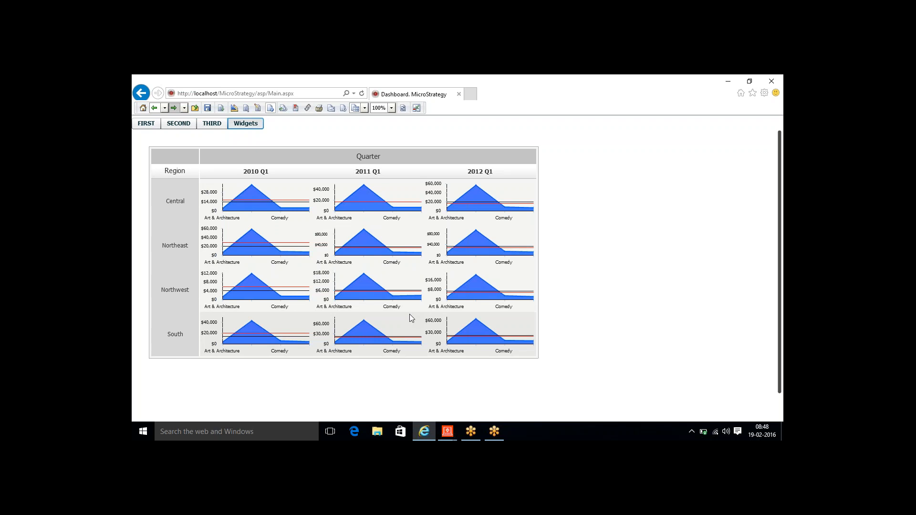
{"action": "left_click", "coordinate": [166, 216]}
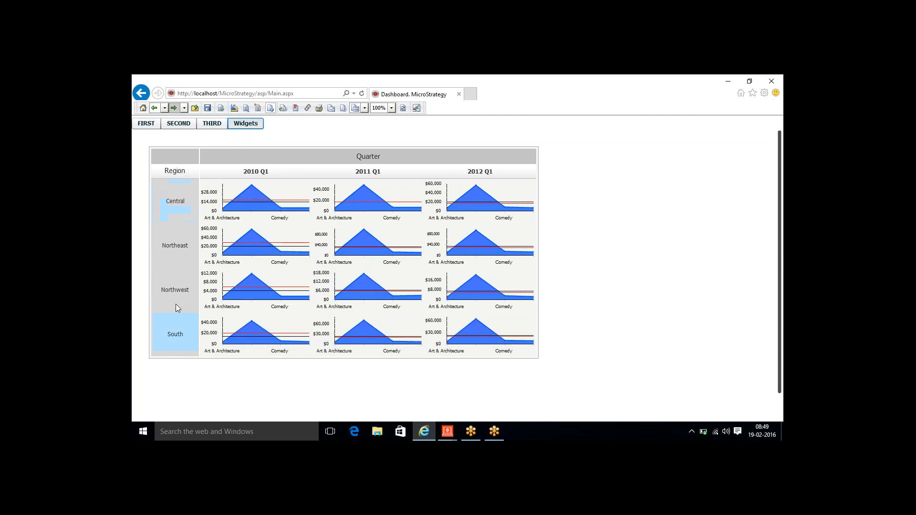
{"action": "mouse_move", "coordinate": [280, 210]}
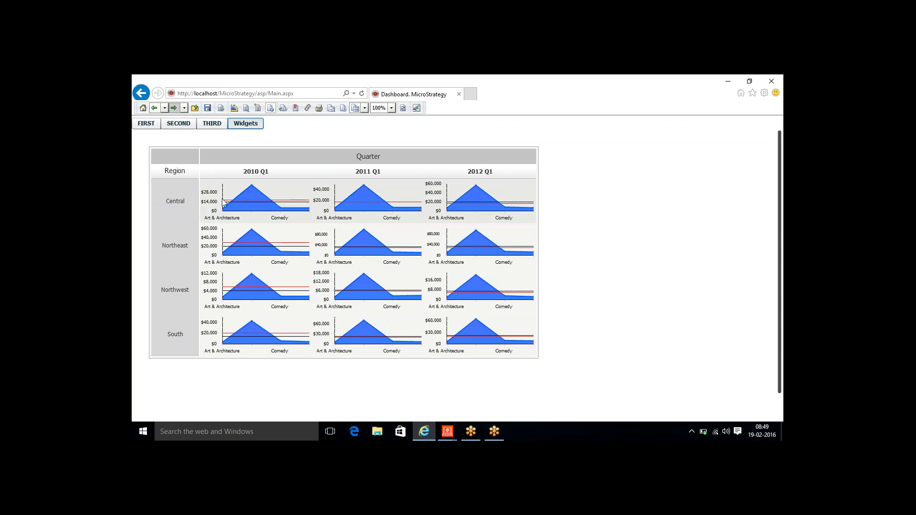
{"action": "mouse_move", "coordinate": [254, 191]}
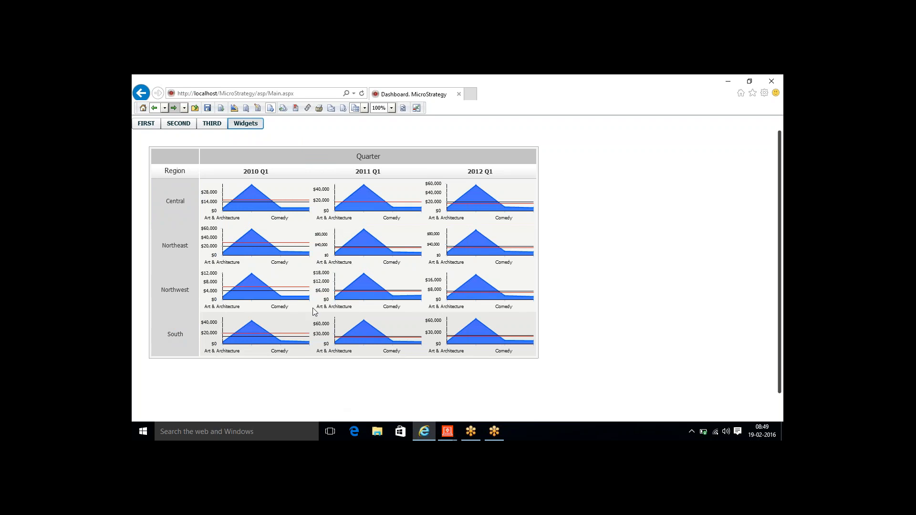
- Close the enlarged Central 2010 Q1 chart and enlarge Northeast 2011 Q1, averaging $28,264
{"action": "left_click", "coordinate": [256, 206]}
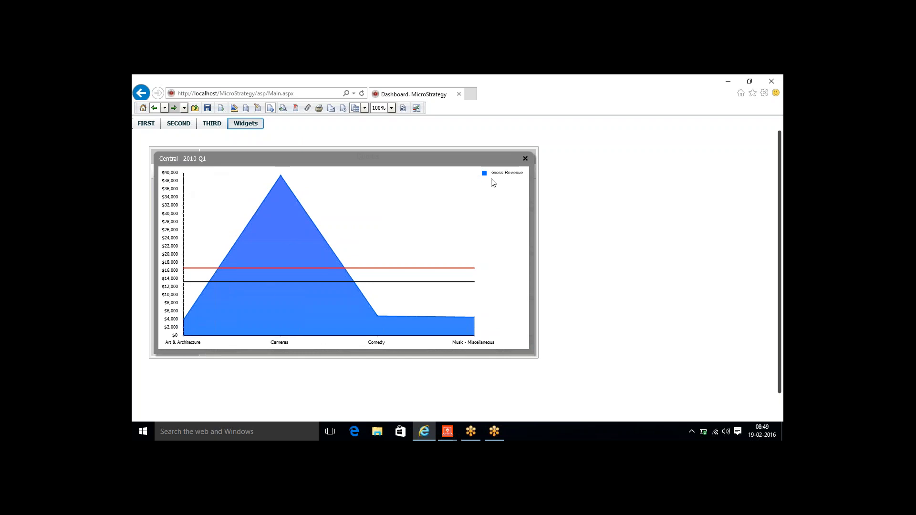
{"action": "left_click", "coordinate": [525, 159]}
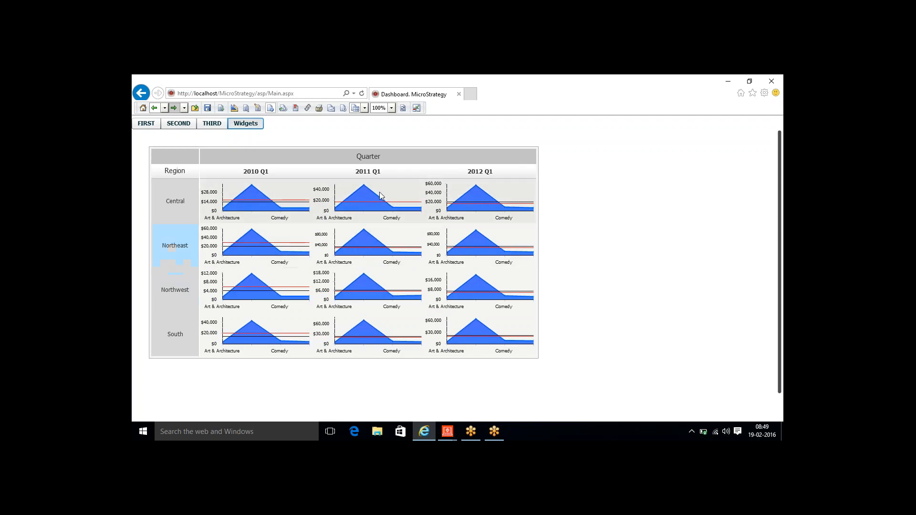
{"action": "left_click", "coordinate": [374, 247]}
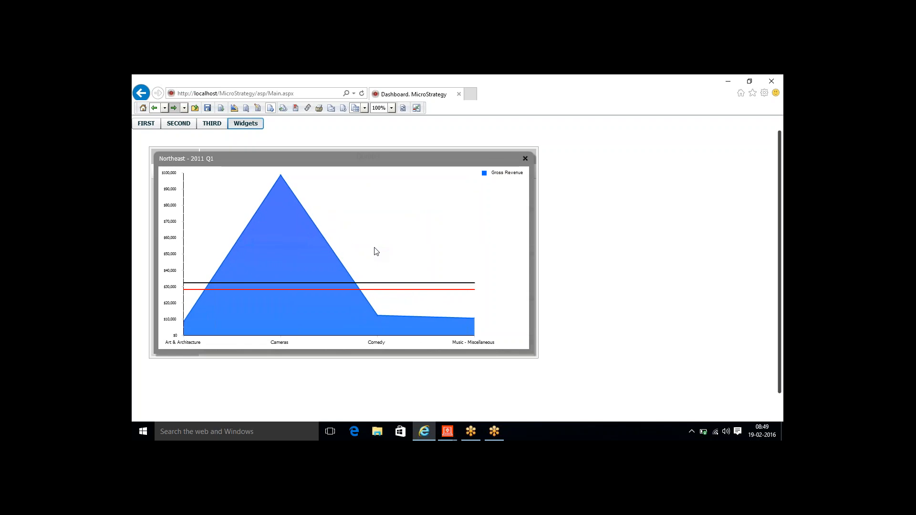
{"action": "mouse_move", "coordinate": [310, 290]}
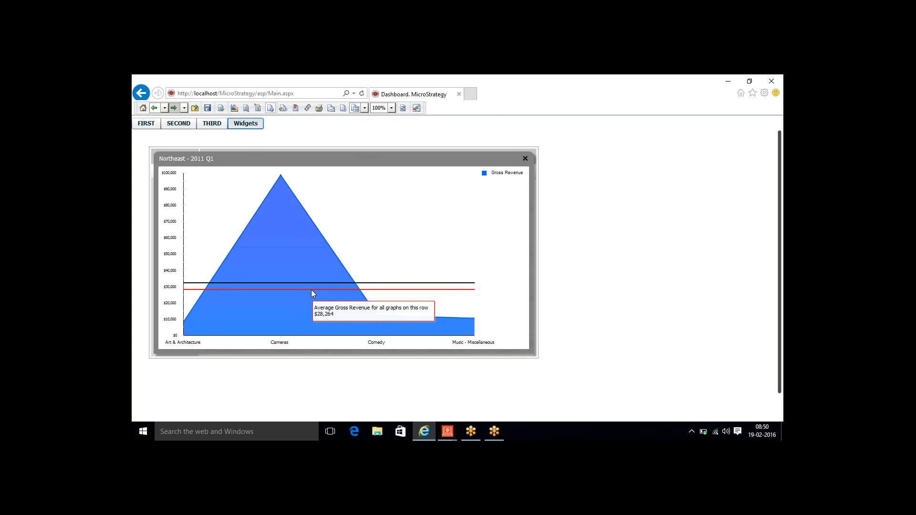
- Close the enlarged Northeast 2011 Q1 chart and show the dashboard's First Dashboard page
{"action": "left_click", "coordinate": [526, 158]}
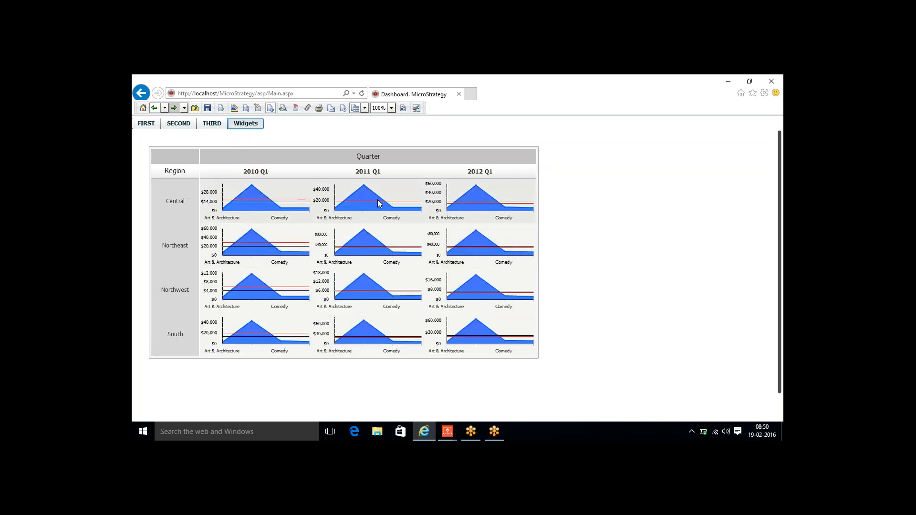
{"action": "left_click", "coordinate": [772, 377]}
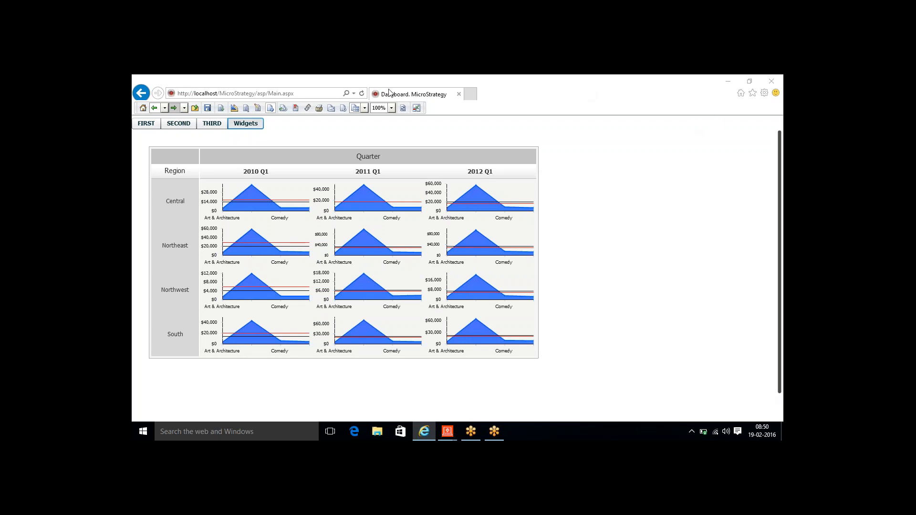
{"action": "left_click", "coordinate": [156, 124]}
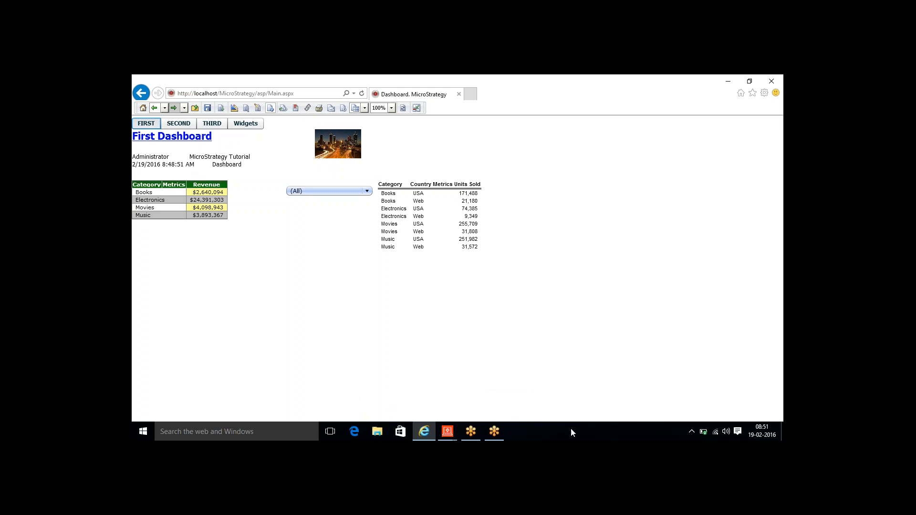
{"action": "left_click", "coordinate": [442, 429]}
- In the Document Editor, add the Cube3 Category attribute to the Second Layout's grouping
{"action": "left_click", "coordinate": [476, 407]}
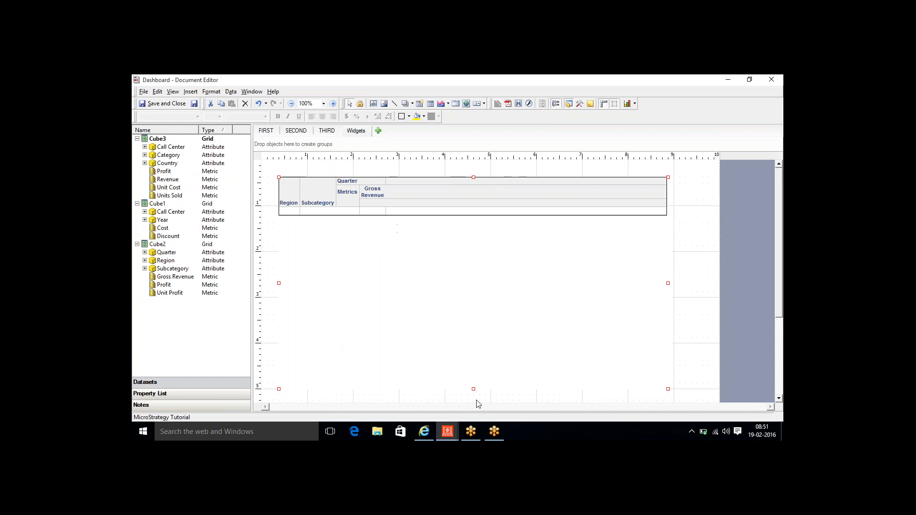
{"action": "left_click", "coordinate": [330, 131]}
{"action": "left_click", "coordinate": [297, 131]}
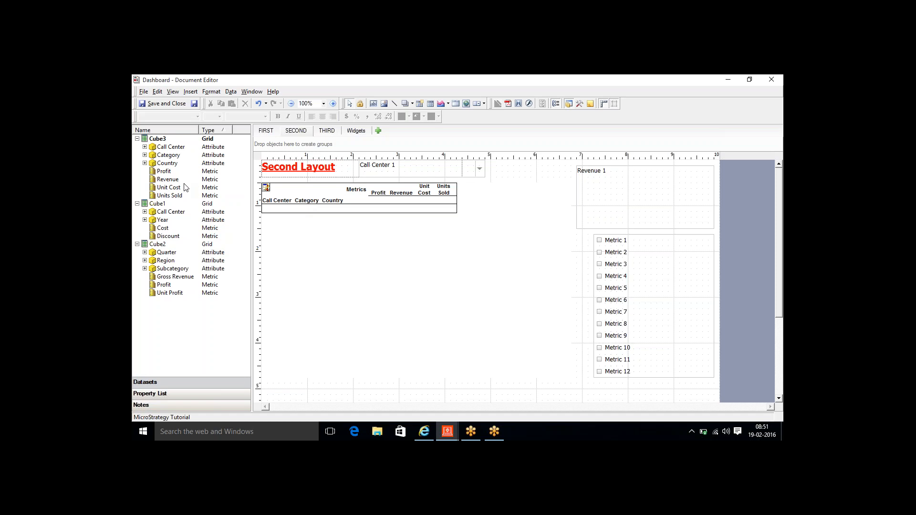
{"action": "right_click", "coordinate": [170, 156]}
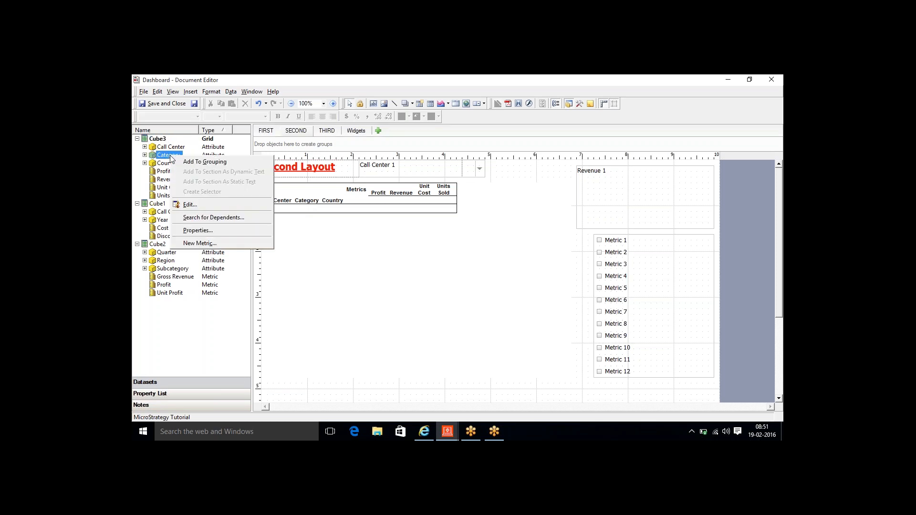
{"action": "left_click", "coordinate": [198, 163]}
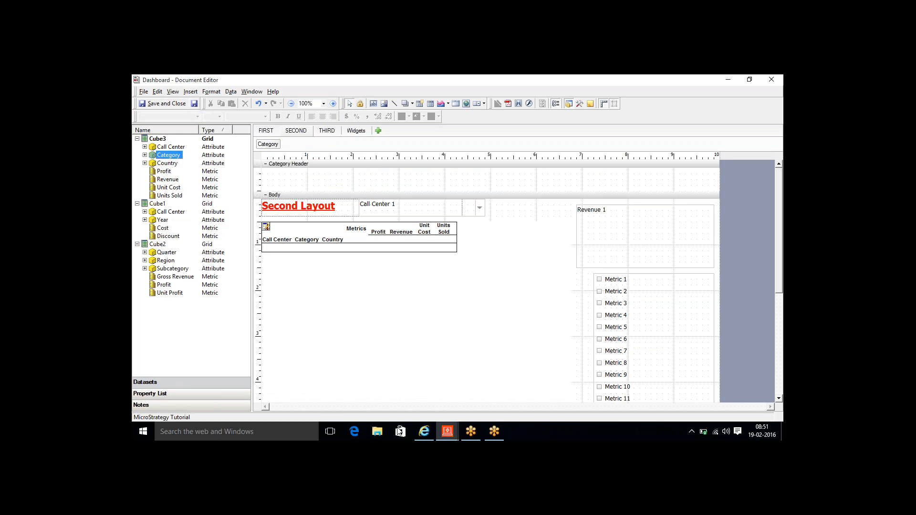
{"action": "left_click", "coordinate": [423, 432]}
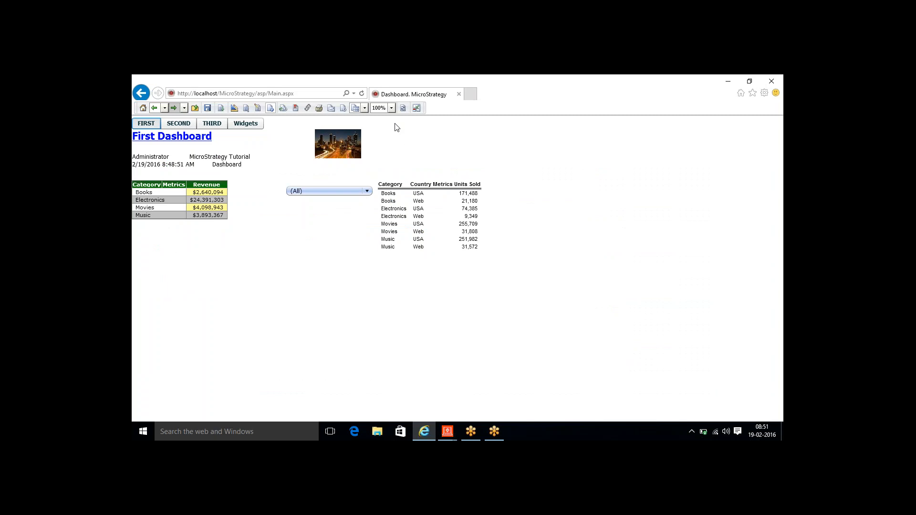
- Reload the dashboard and add Revenue, Unit Cost and Units Sold to the Second Layout grid
{"action": "left_click", "coordinate": [403, 109]}
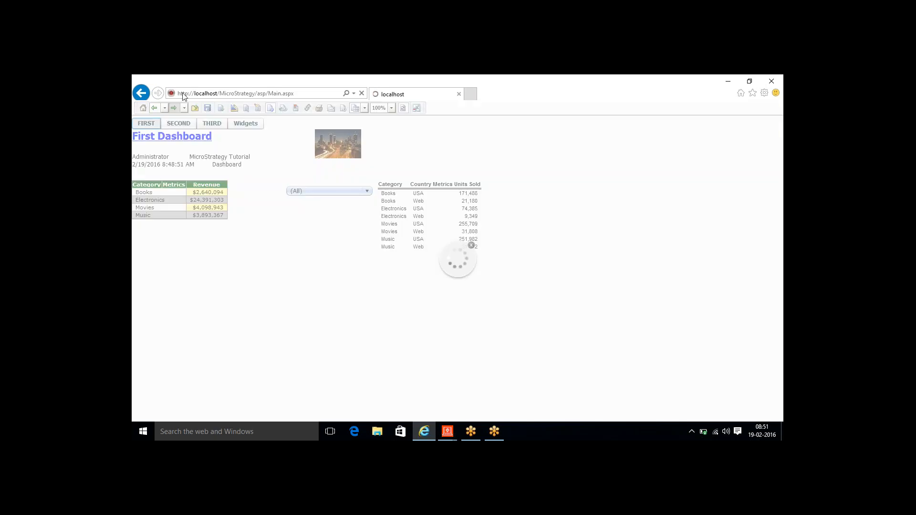
{"action": "left_click", "coordinate": [184, 127]}
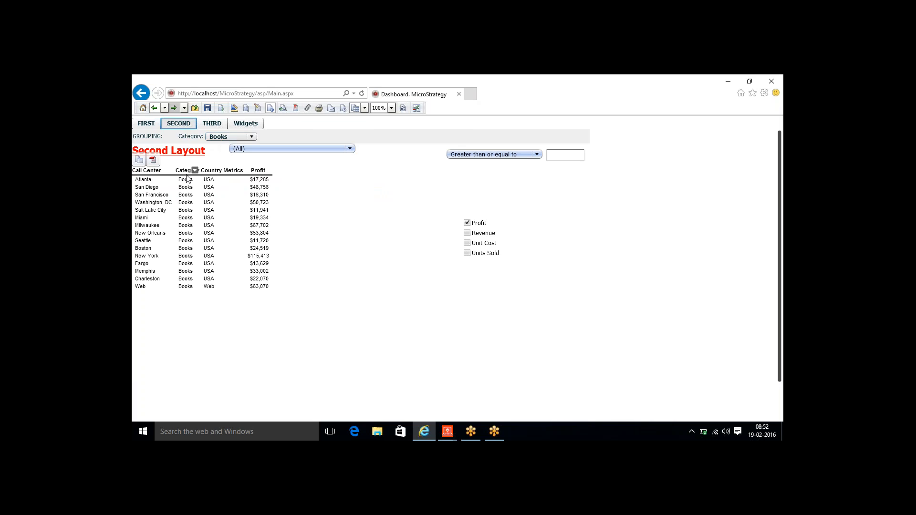
{"action": "left_click", "coordinate": [467, 234]}
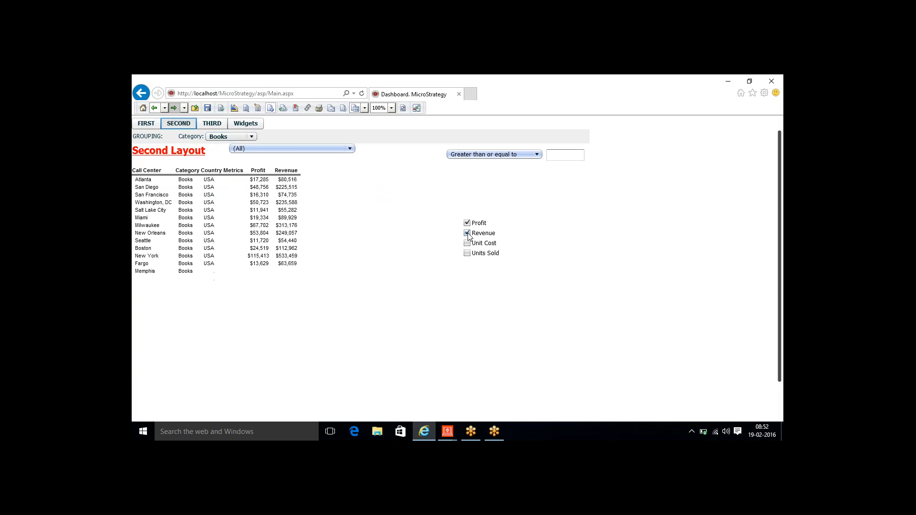
{"action": "left_click", "coordinate": [467, 243]}
{"action": "left_click", "coordinate": [467, 253]}
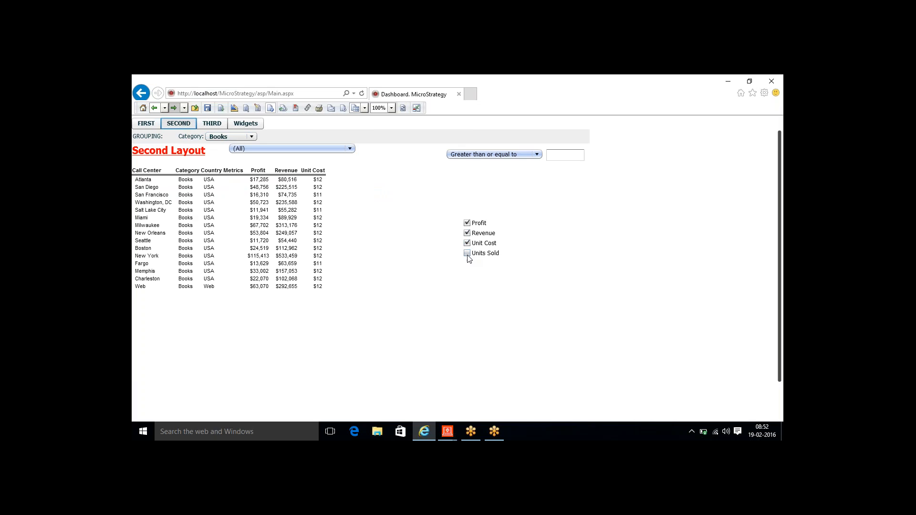
- Switch the Category grouping through Electronics and Music, ending on Books
{"action": "left_click", "coordinate": [237, 137]}
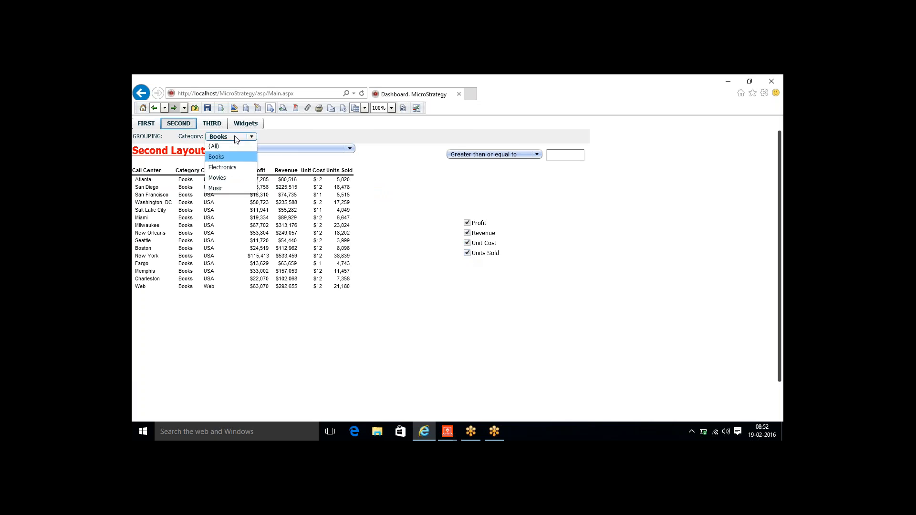
{"action": "left_click", "coordinate": [229, 166]}
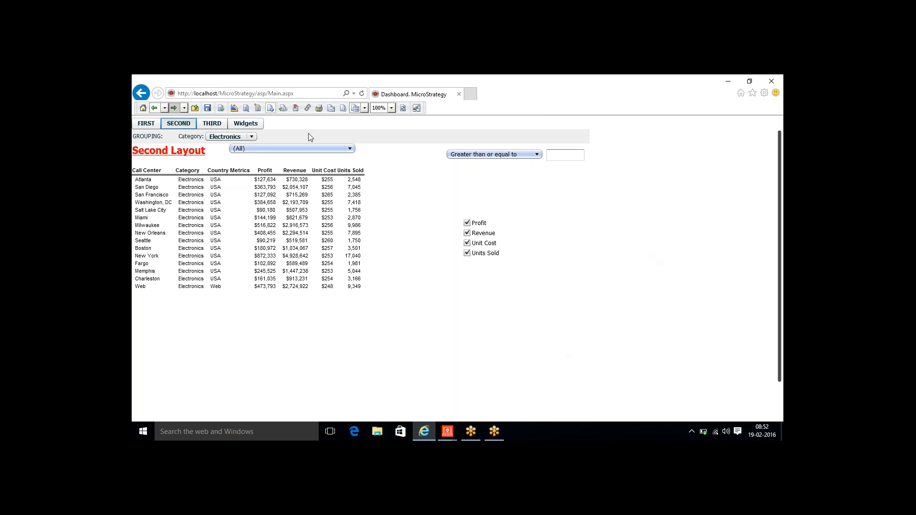
{"action": "left_click", "coordinate": [253, 137]}
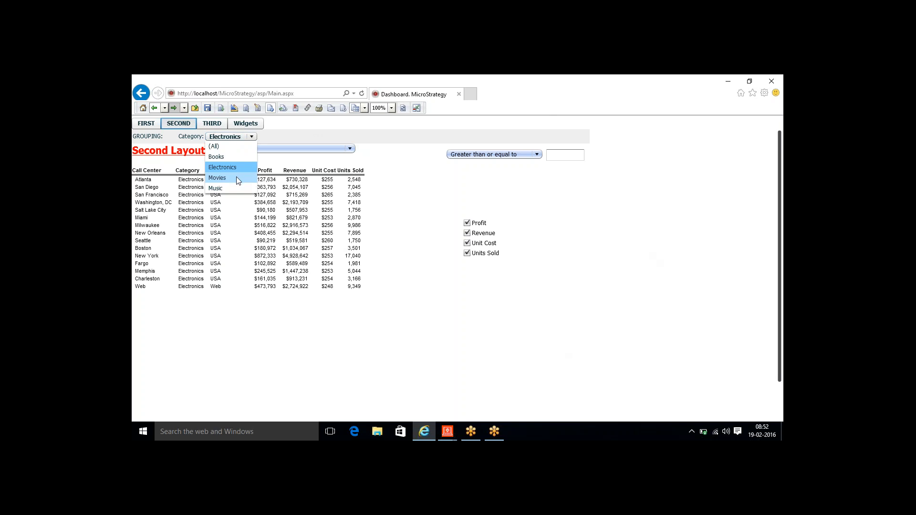
{"action": "left_click", "coordinate": [235, 189]}
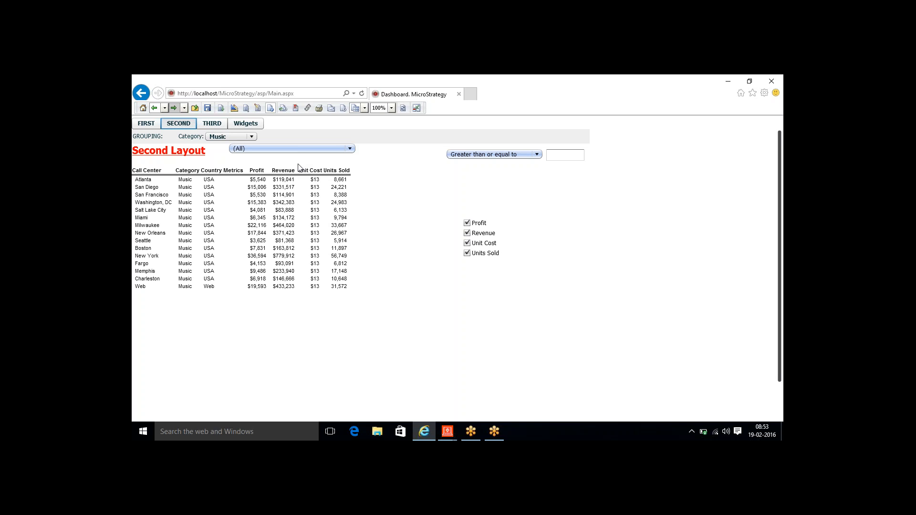
{"action": "left_click", "coordinate": [253, 137]}
{"action": "left_click", "coordinate": [239, 157]}
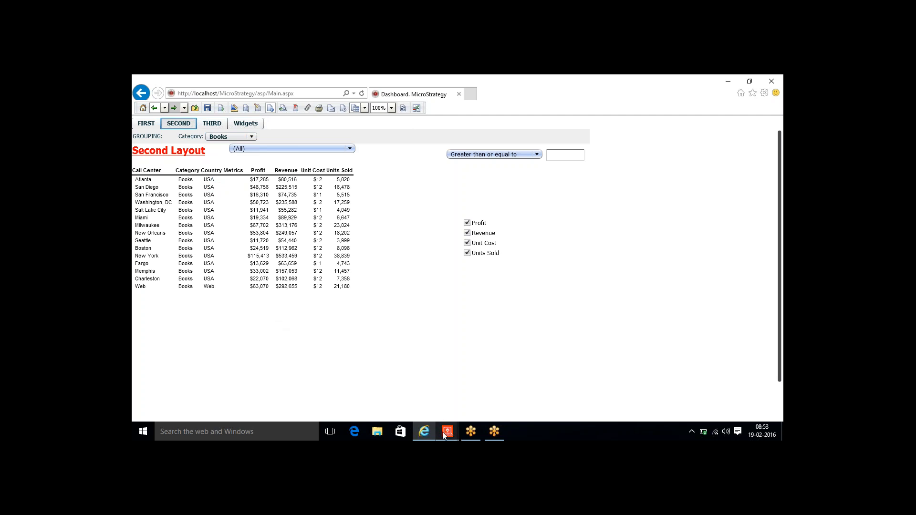
- Back in the Document Editor, insert a new section below the layout body
{"action": "mouse_move", "coordinate": [442, 432]}
{"action": "left_click", "coordinate": [469, 418]}
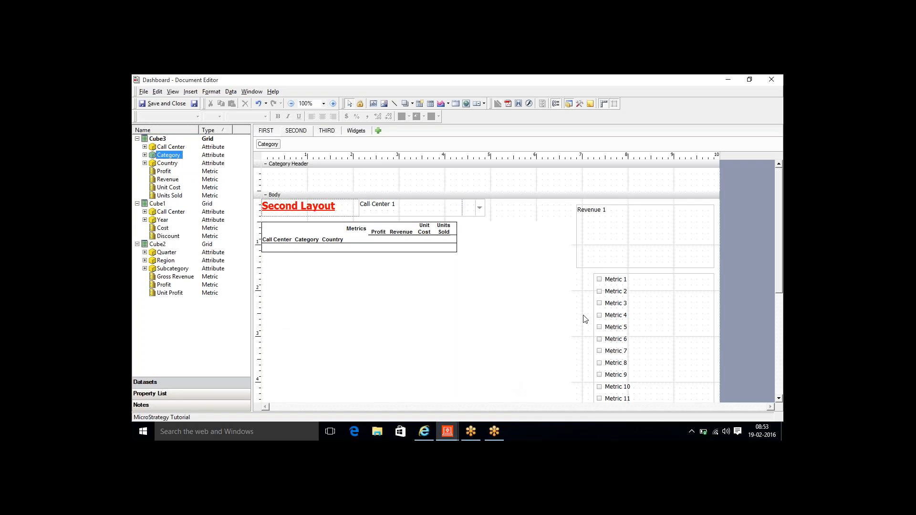
{"action": "left_click_drag", "start_coordinate": [781, 211], "coordinate": [783, 297]}
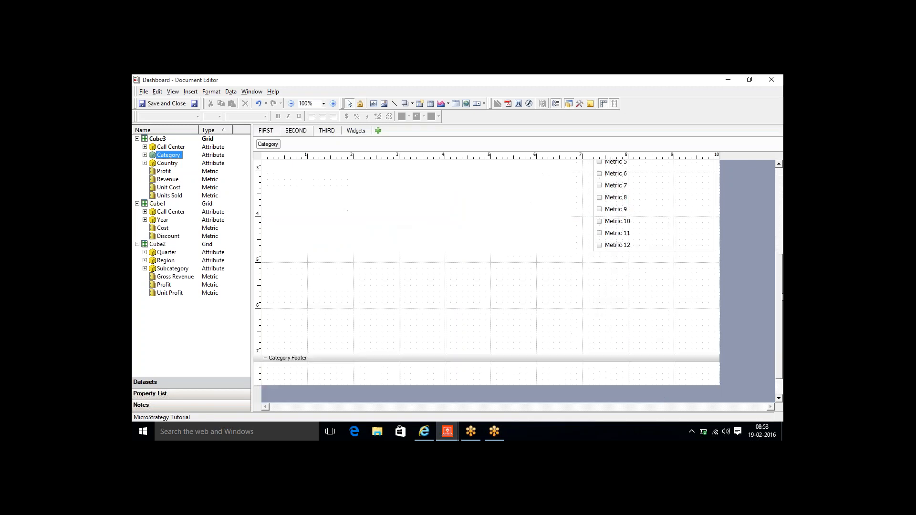
{"action": "left_click", "coordinate": [572, 329]}
{"action": "right_click", "coordinate": [573, 328]}
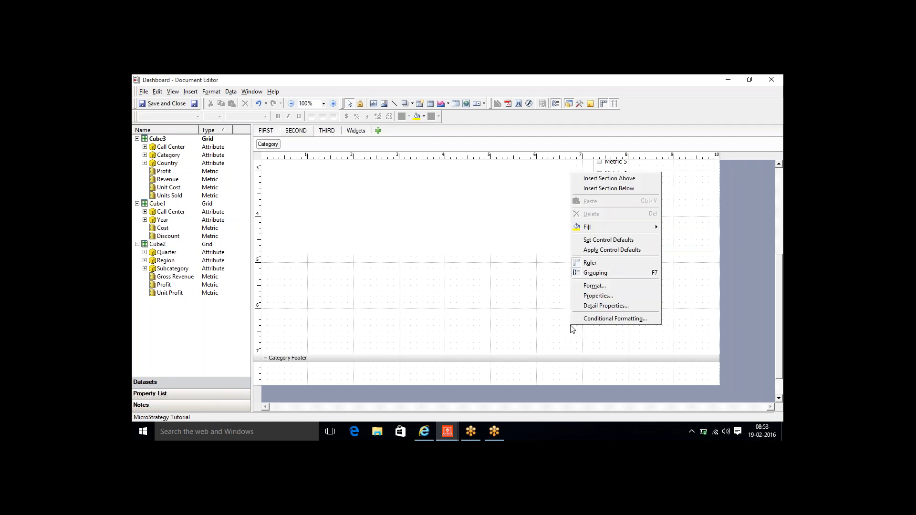
{"action": "left_click", "coordinate": [602, 188]}
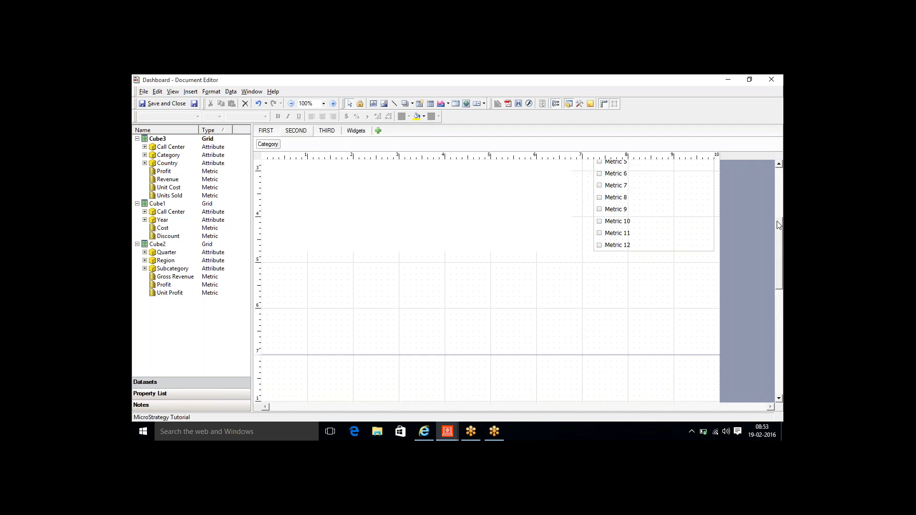
- Shrink the new section by raising its dividers
{"action": "left_click_drag", "start_coordinate": [781, 228], "coordinate": [777, 252]}
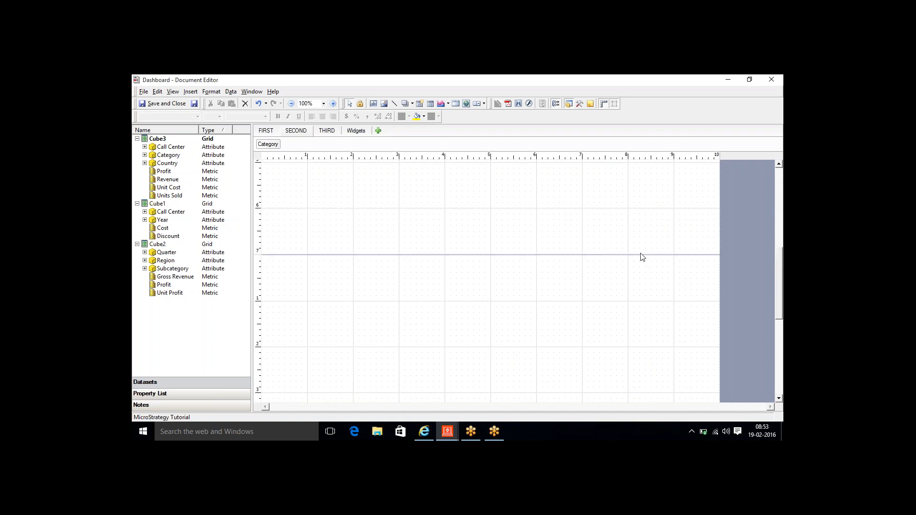
{"action": "left_click_drag", "start_coordinate": [640, 257], "coordinate": [627, 220]}
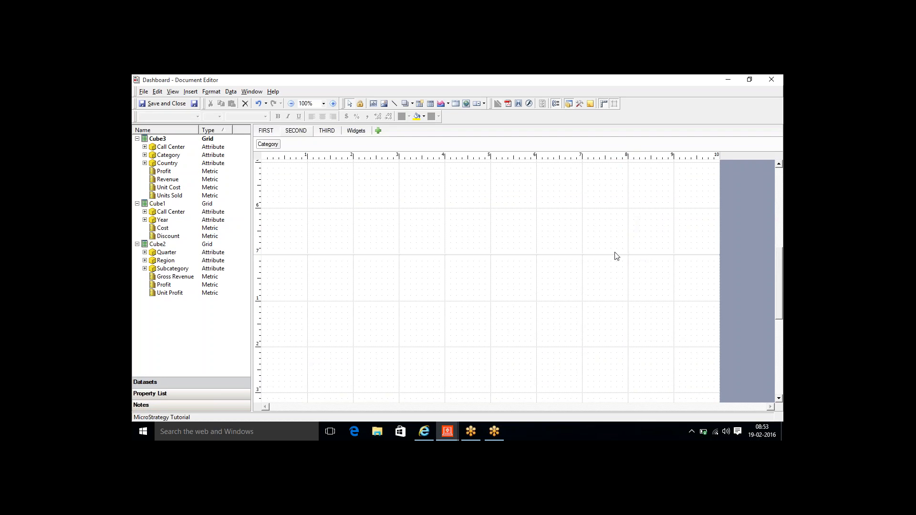
{"action": "left_click_drag", "start_coordinate": [613, 255], "coordinate": [616, 194]}
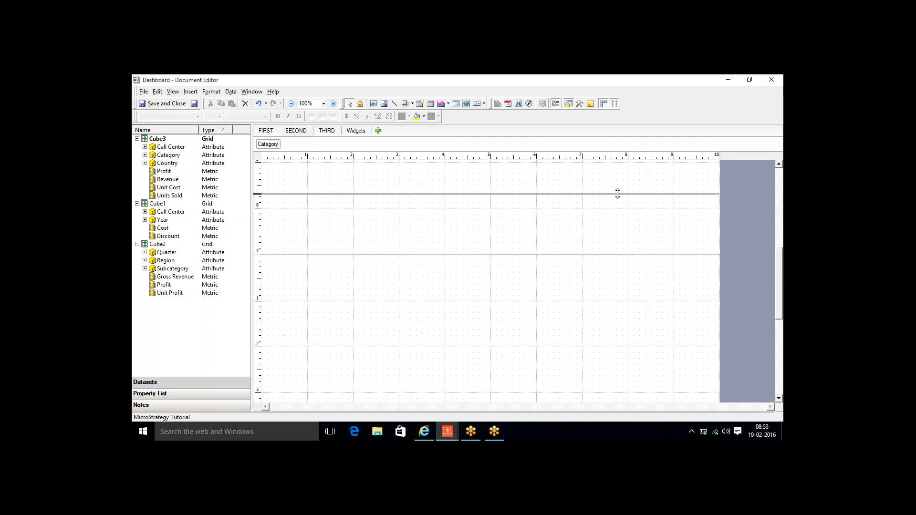
{"action": "left_click", "coordinate": [780, 183]}
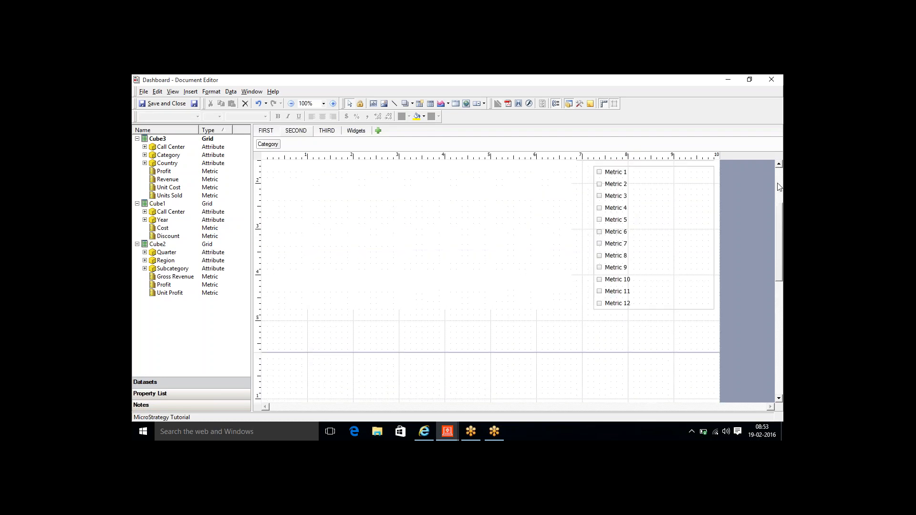
{"action": "left_click_drag", "start_coordinate": [627, 352], "coordinate": [609, 325]}
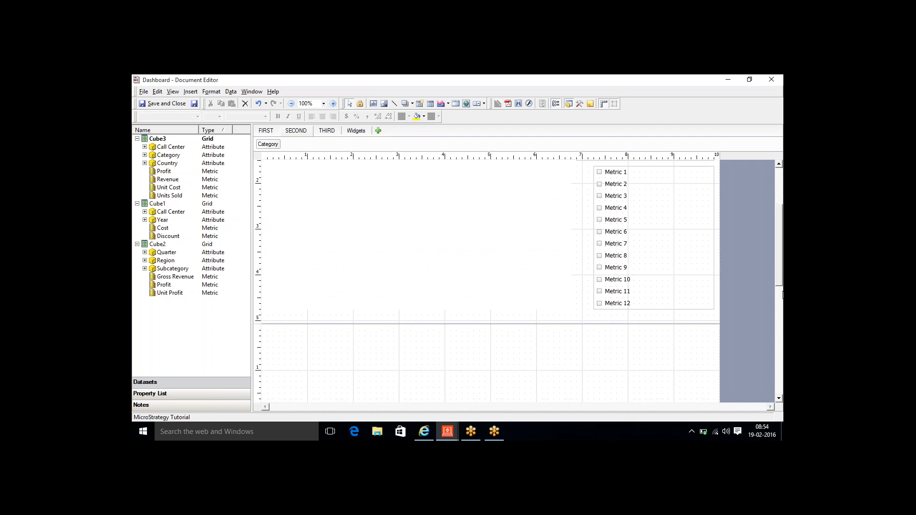
{"action": "left_click", "coordinate": [781, 374]}
{"action": "left_click", "coordinate": [781, 373]}
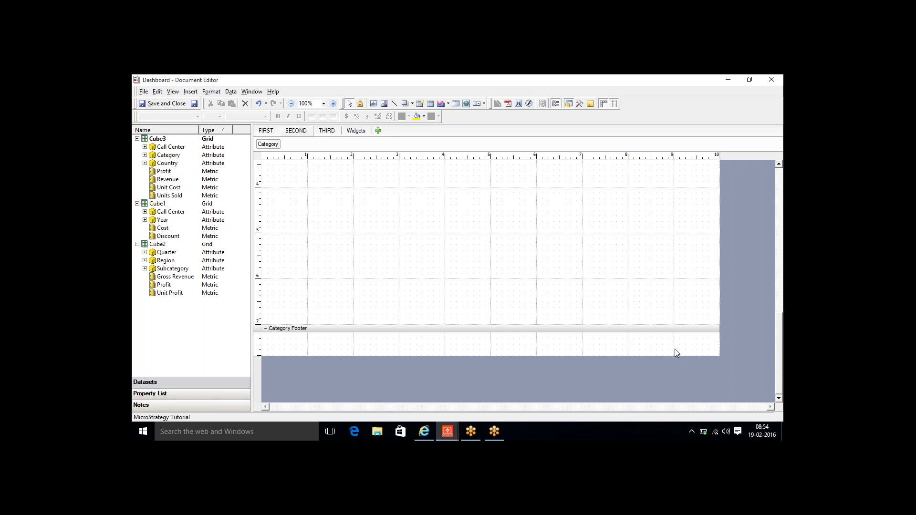
- Adjust the Category Footer position and select the section above it
{"action": "left_click_drag", "start_coordinate": [666, 329], "coordinate": [603, 174]}
{"action": "left_click_drag", "start_coordinate": [677, 326], "coordinate": [626, 191]}
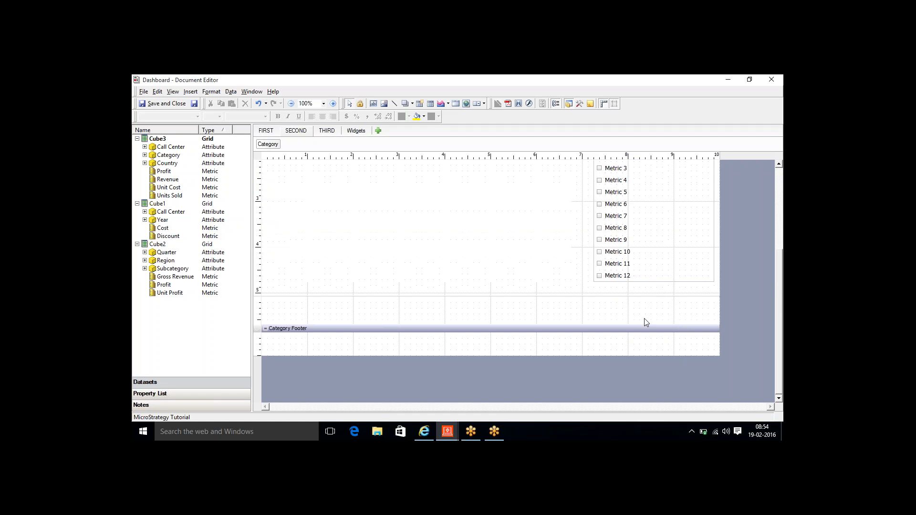
{"action": "left_click_drag", "start_coordinate": [643, 330], "coordinate": [642, 337]}
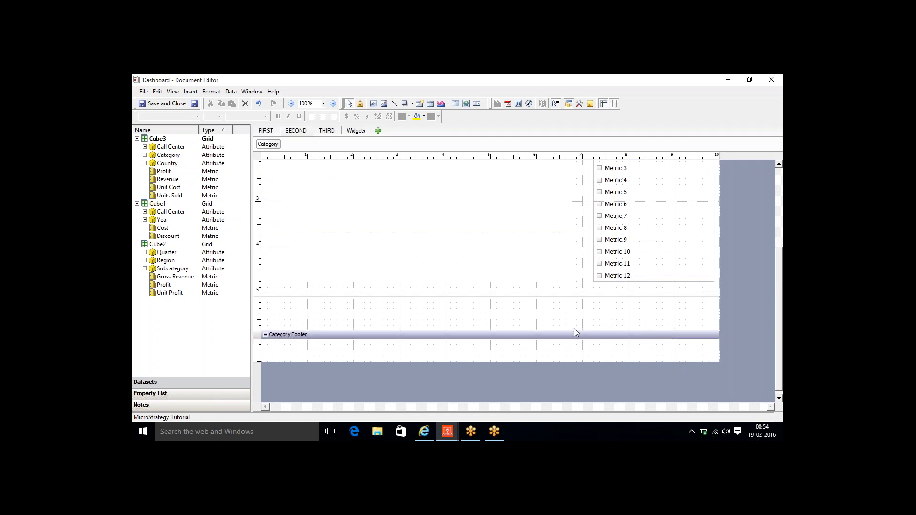
{"action": "left_click", "coordinate": [574, 328]}
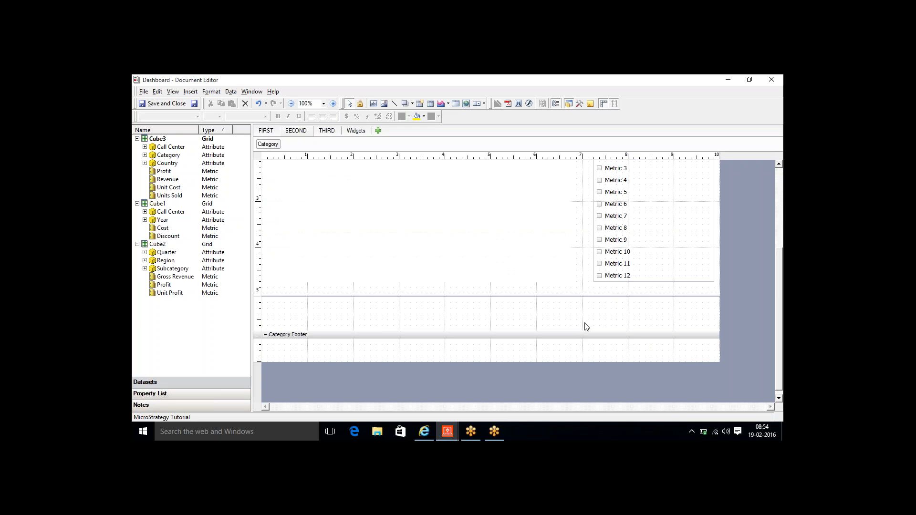
{"action": "left_click", "coordinate": [717, 227]}
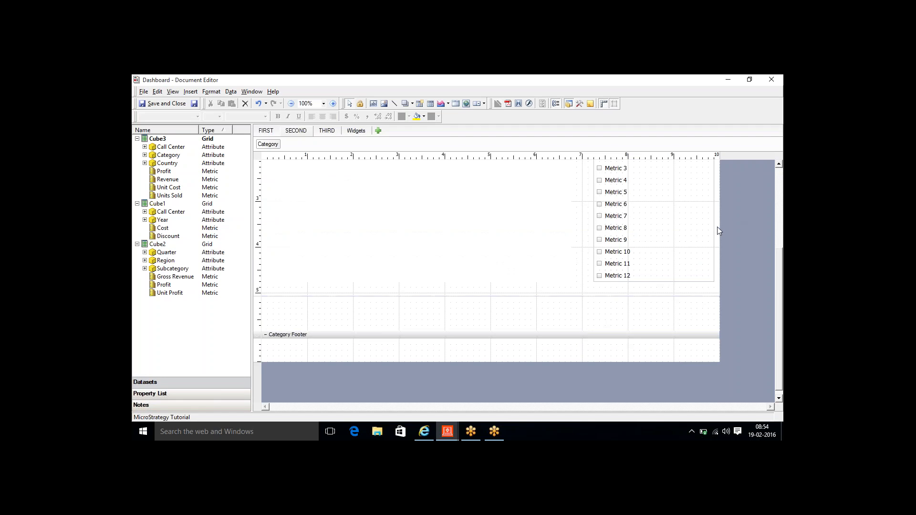
{"action": "left_click", "coordinate": [470, 315]}
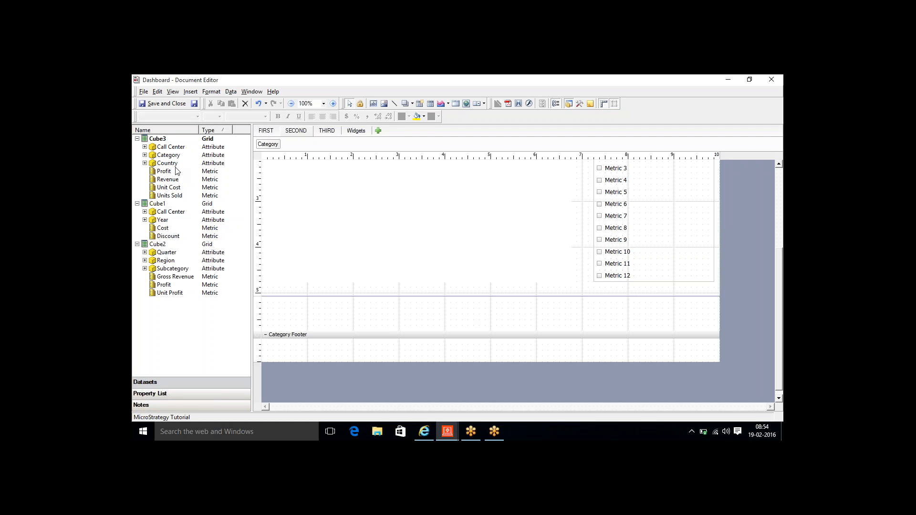
- Place Category and Cube3 Revenue side by side in the section, nudging them into position
{"action": "left_click_drag", "start_coordinate": [169, 157], "coordinate": [285, 303]}
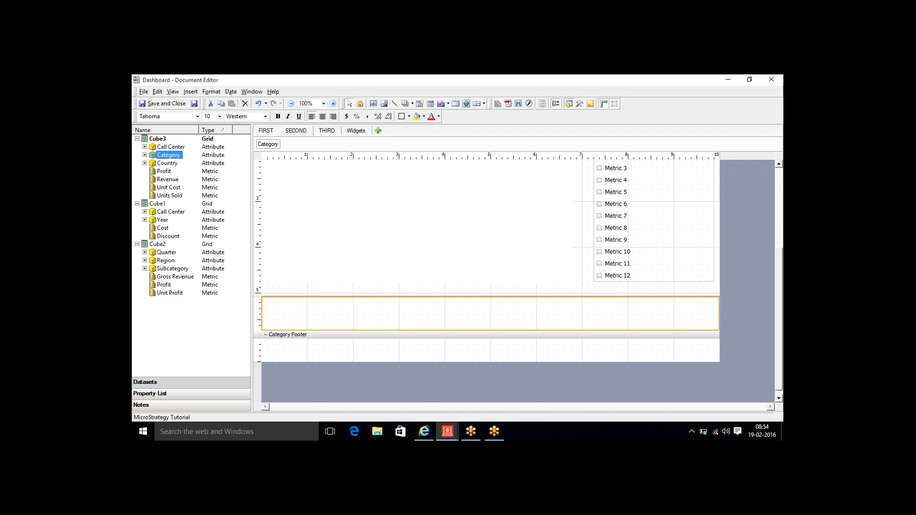
{"action": "key", "text": "Left"}
{"action": "key", "text": "Left"}
{"action": "key", "text": "Left"}
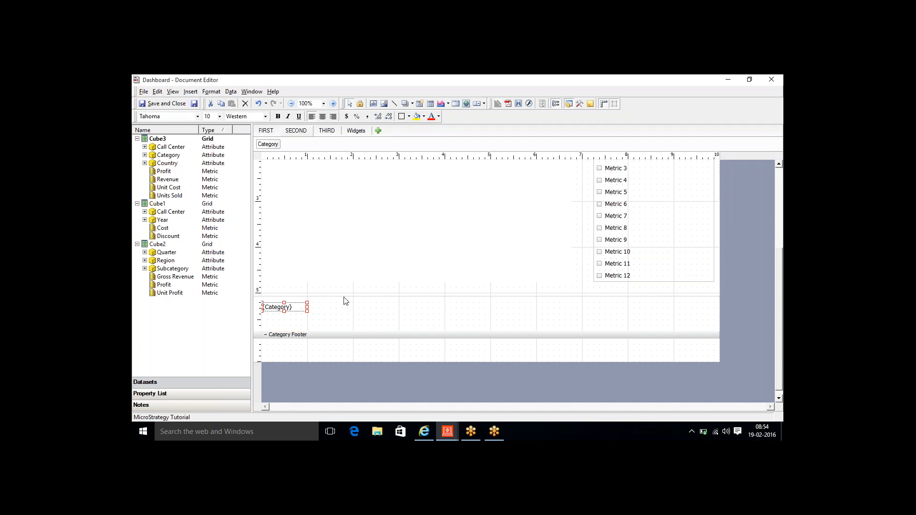
{"action": "key", "text": "Up"}
{"action": "key", "text": "shift+Right"}
{"action": "key", "text": "shift+Right"}
{"action": "key", "text": "shift+Right"}
{"action": "key", "text": "shift+Right"}
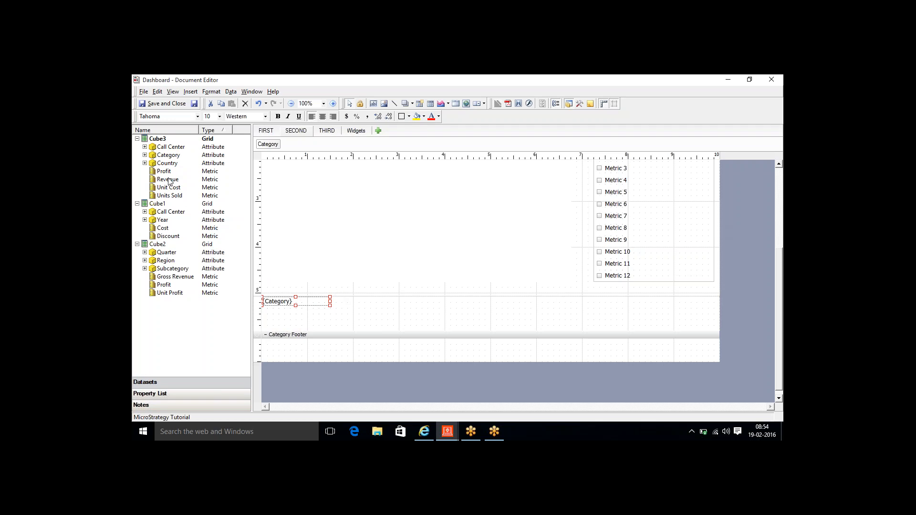
{"action": "left_click_drag", "start_coordinate": [168, 180], "coordinate": [349, 303]}
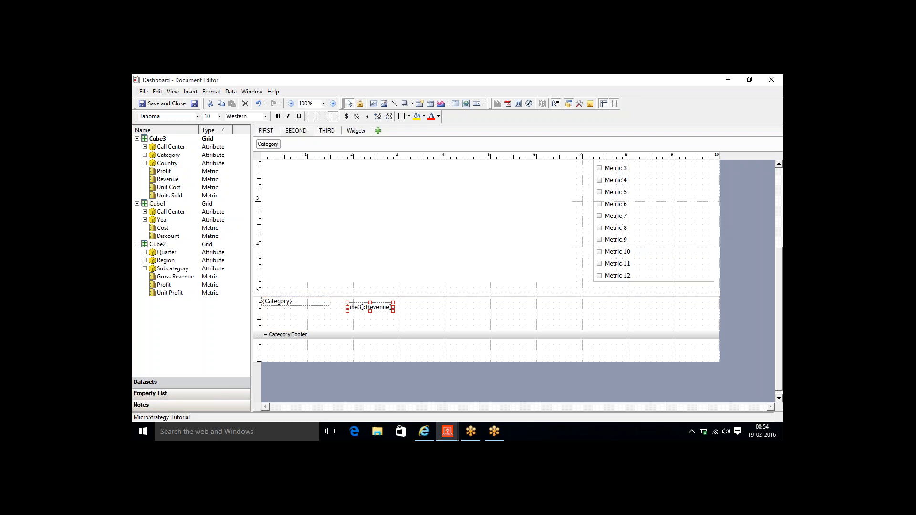
{"action": "key", "text": "Up"}
{"action": "key", "text": "Left"}
{"action": "key", "text": "Left"}
{"action": "key", "text": "Left"}
{"action": "key", "text": "Right"}
{"action": "key", "text": "Right"}
{"action": "key", "text": "Right"}
{"action": "key", "text": "Right"}
{"action": "key", "text": "Right"}
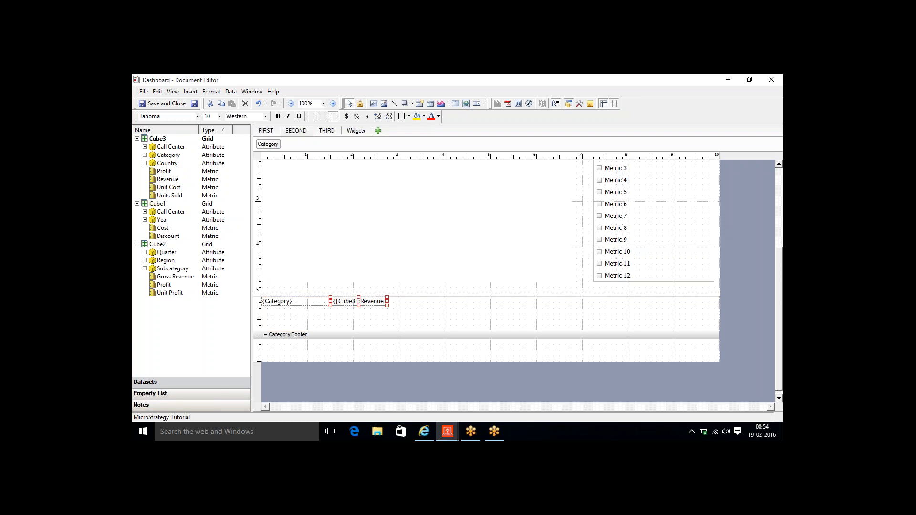
{"action": "left_click", "coordinate": [478, 313]}
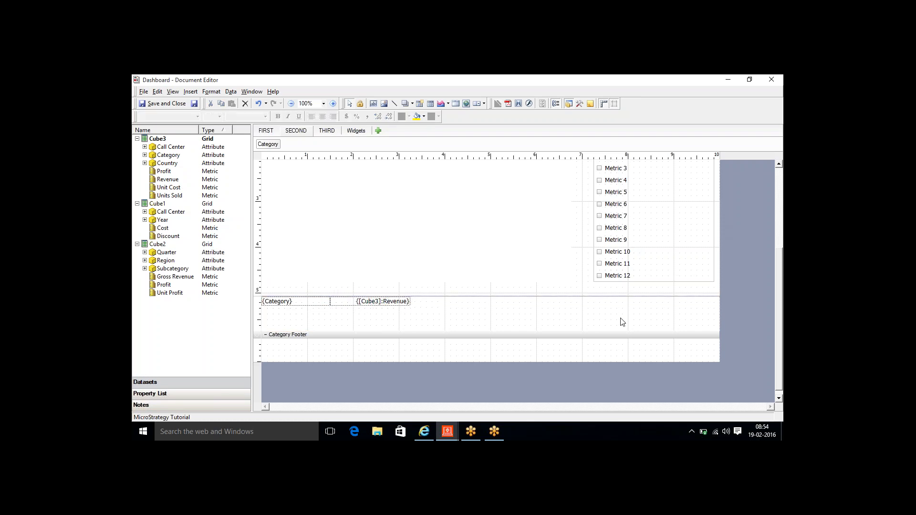
- Collapse the Category Header section
{"action": "left_click_drag", "start_coordinate": [780, 267], "coordinate": [774, 186]}
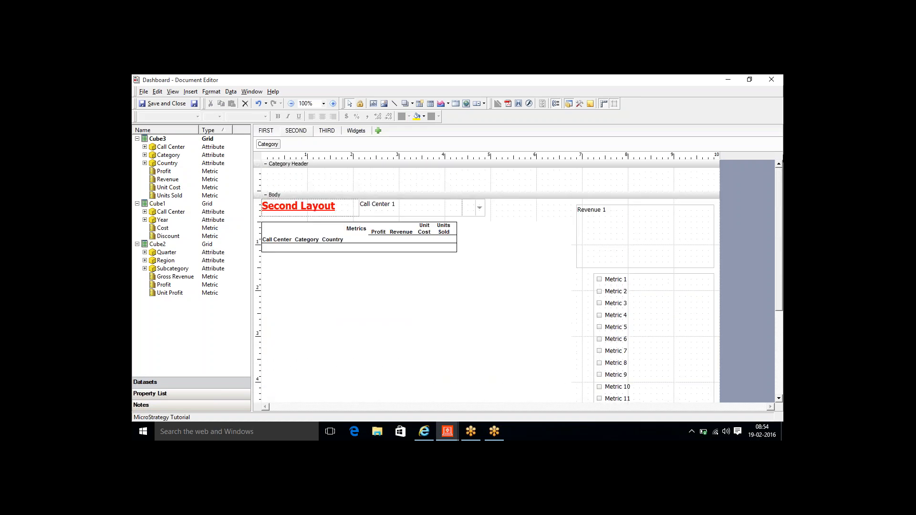
{"action": "left_click", "coordinate": [265, 163]}
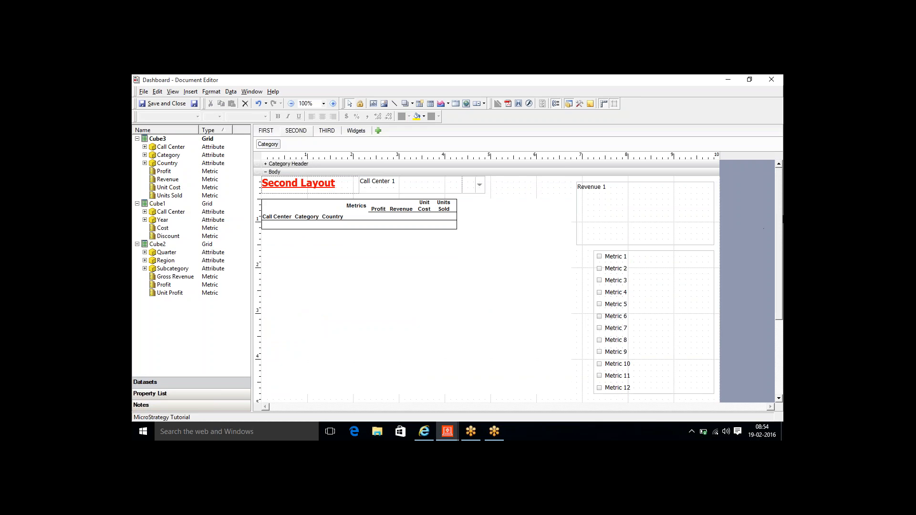
{"action": "left_click_drag", "start_coordinate": [779, 219], "coordinate": [778, 248]}
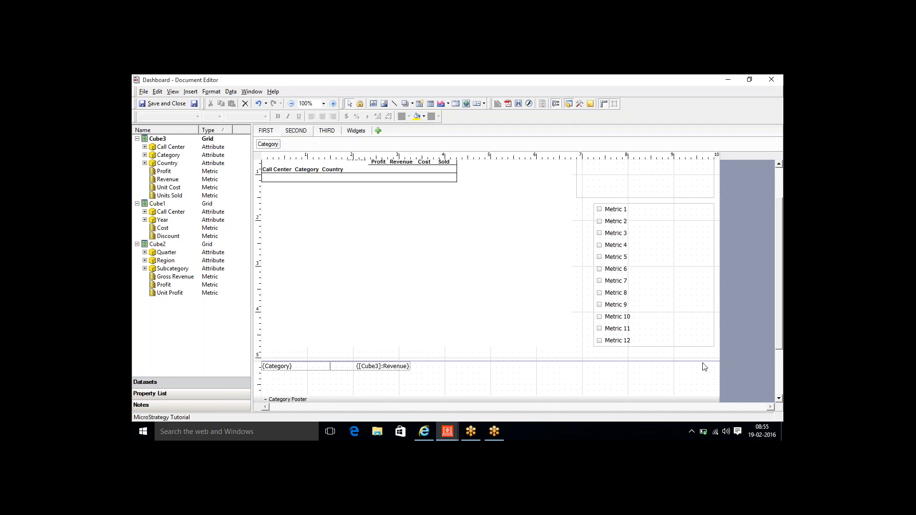
- Open Conditional Formatting for Body 2 and start a threshold based on Category
{"action": "right_click", "coordinate": [679, 385]}
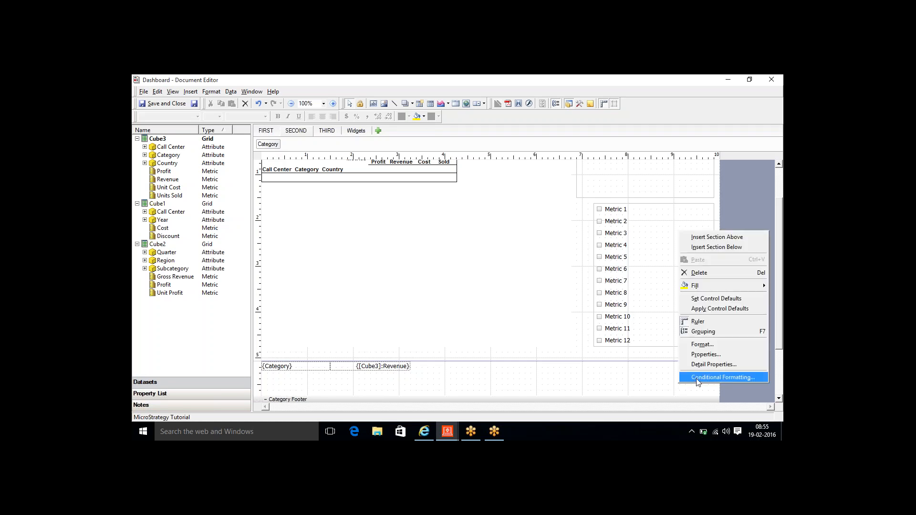
{"action": "left_click", "coordinate": [697, 380]}
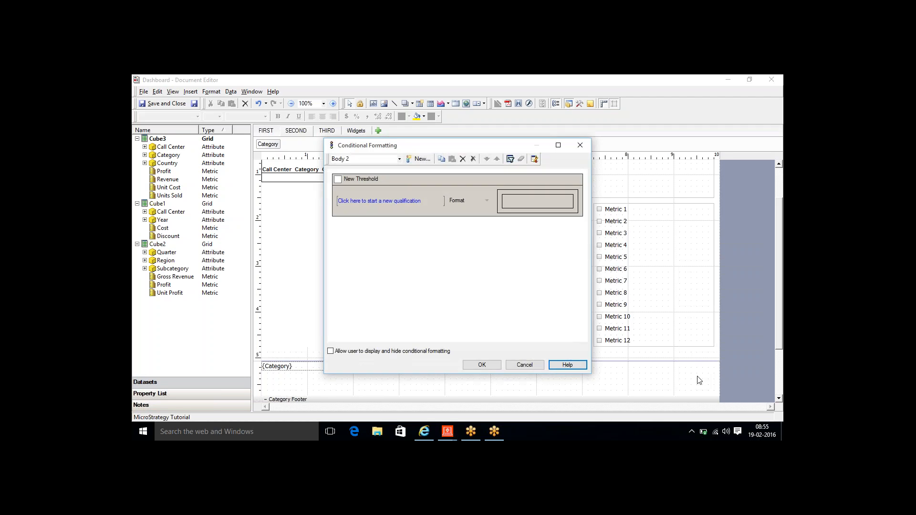
{"action": "left_click_drag", "start_coordinate": [487, 149], "coordinate": [592, 168]}
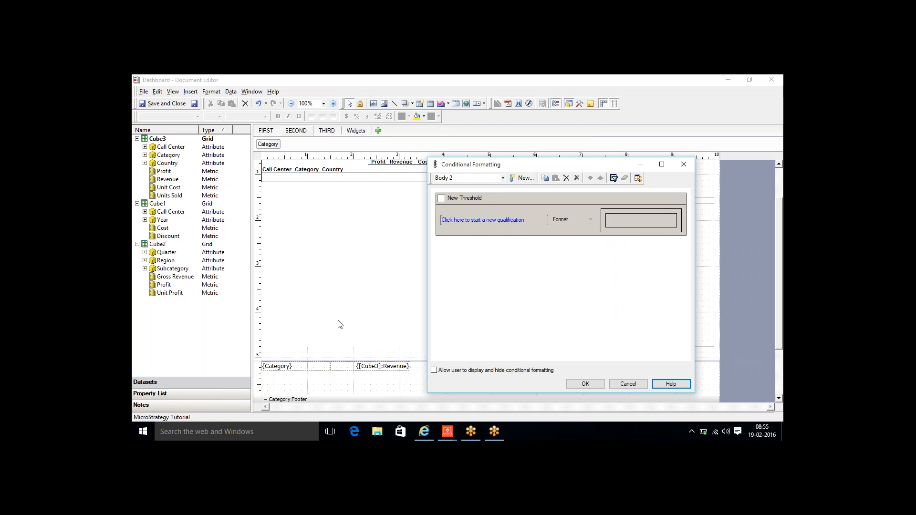
{"action": "left_click", "coordinate": [441, 199]}
{"action": "left_click", "coordinate": [447, 221]}
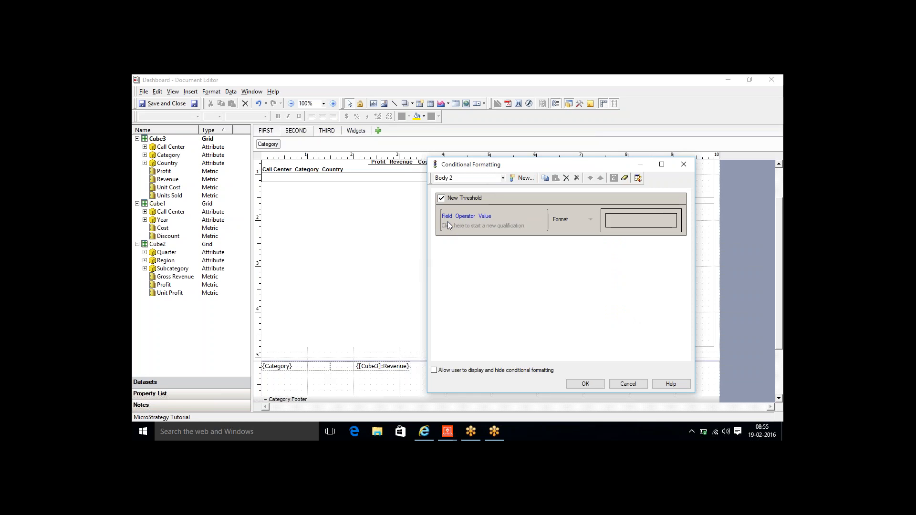
{"action": "left_click", "coordinate": [447, 217]}
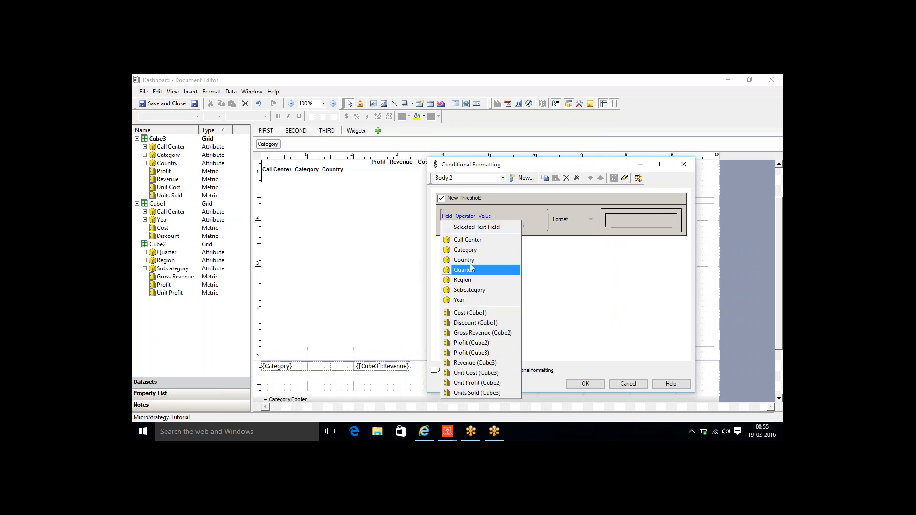
{"action": "left_click", "coordinate": [468, 251]}
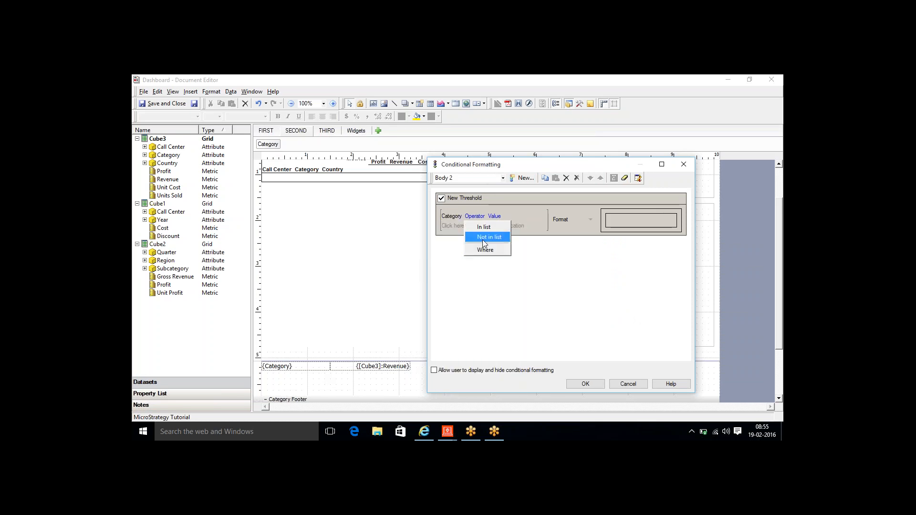
- Make the threshold Category Not in list {Books} with format Hide, and apply it
{"action": "left_click", "coordinate": [487, 238]}
{"action": "left_click", "coordinate": [507, 226]}
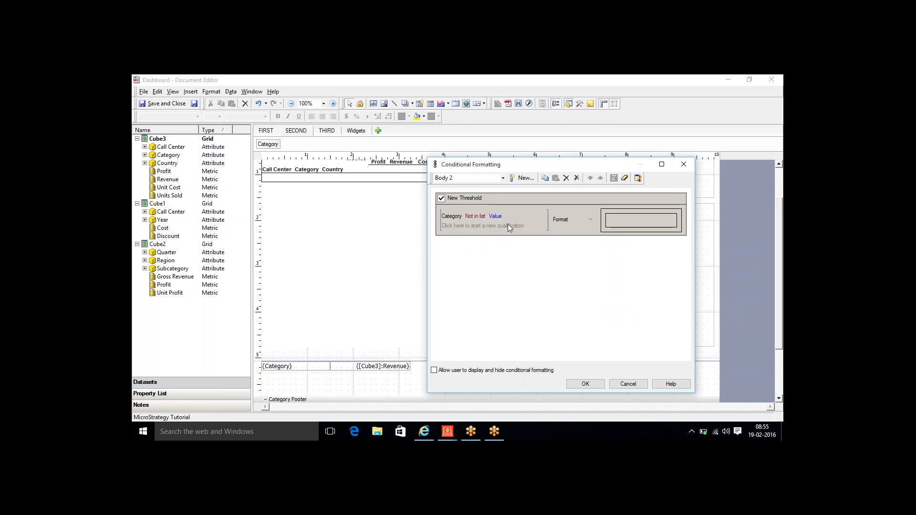
{"action": "double_click", "coordinate": [509, 265]}
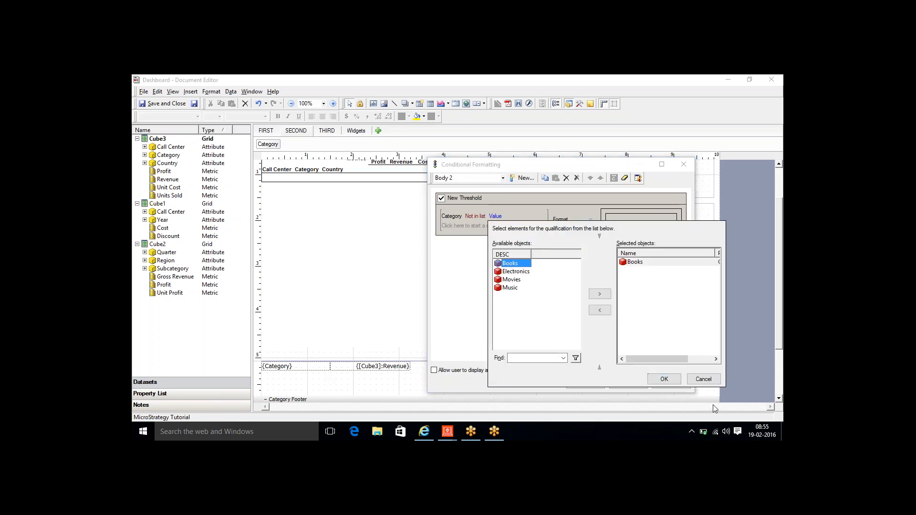
{"action": "left_click", "coordinate": [665, 380]}
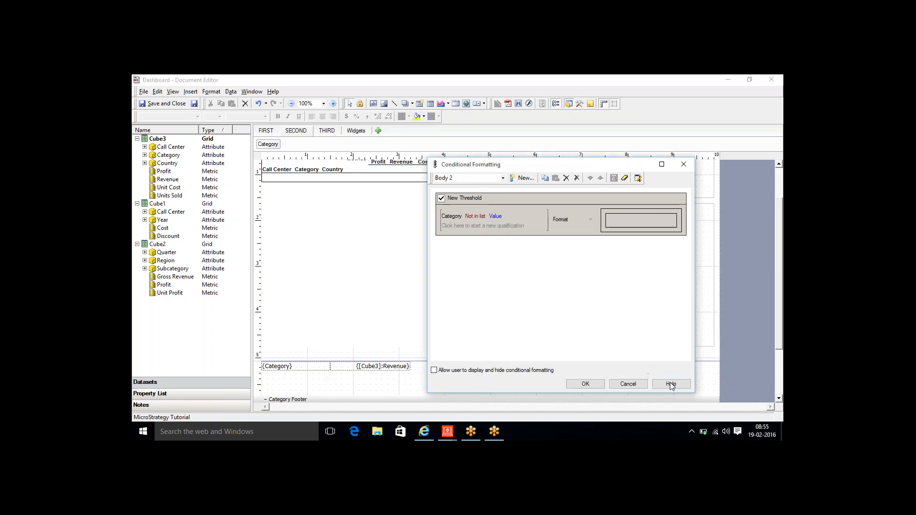
{"action": "left_click", "coordinate": [591, 217]}
{"action": "left_click", "coordinate": [580, 241]}
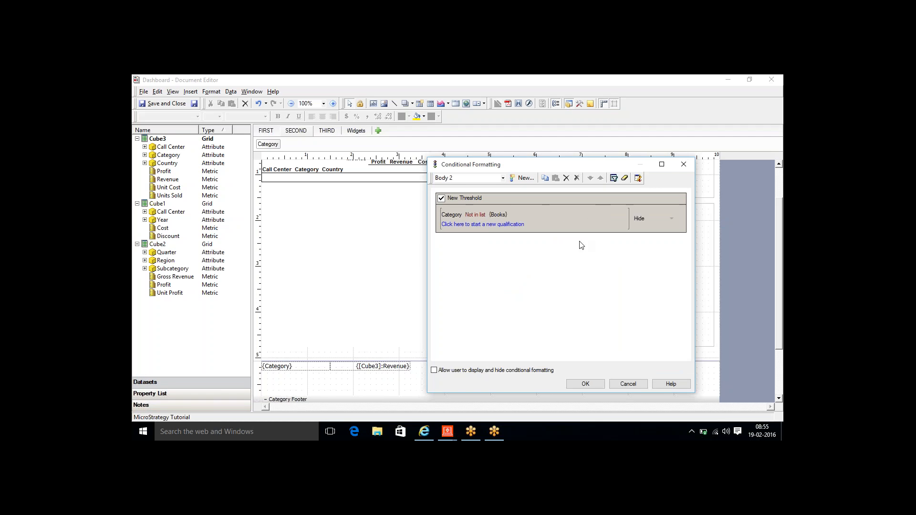
{"action": "left_click", "coordinate": [586, 384]}
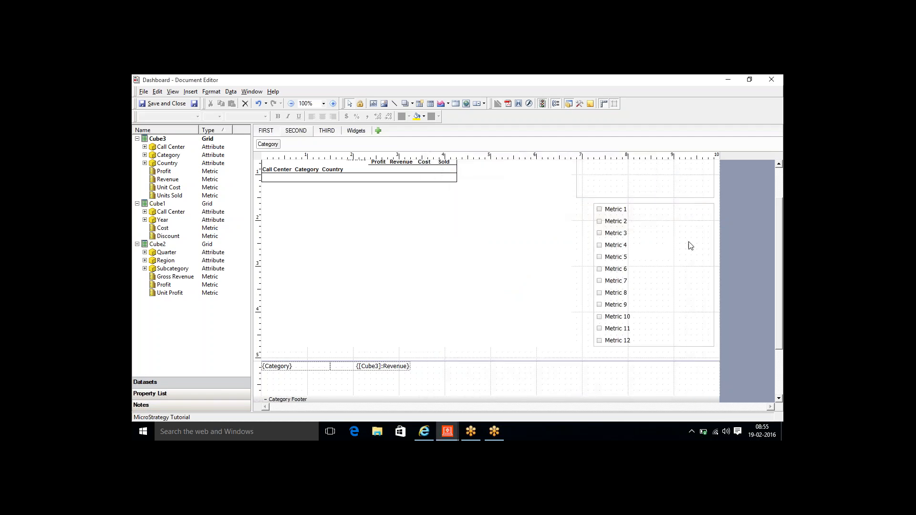
- Open Conditional Formatting for Body 1 and start a threshold based on Category
{"action": "right_click", "coordinate": [591, 213]}
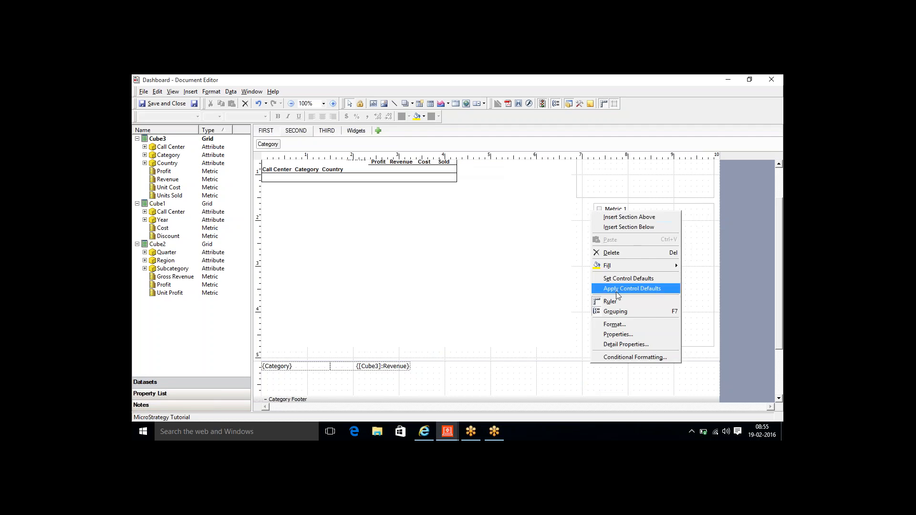
{"action": "left_click", "coordinate": [622, 358]}
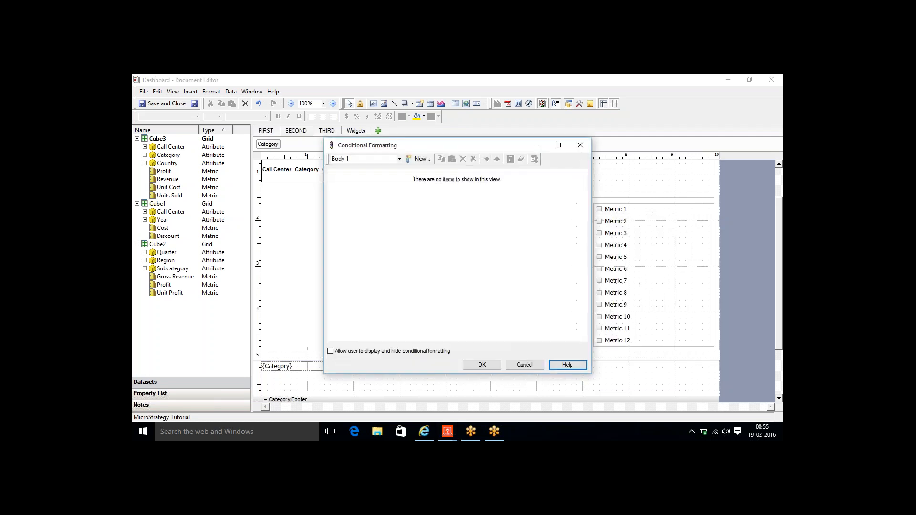
{"action": "left_click", "coordinate": [416, 162]}
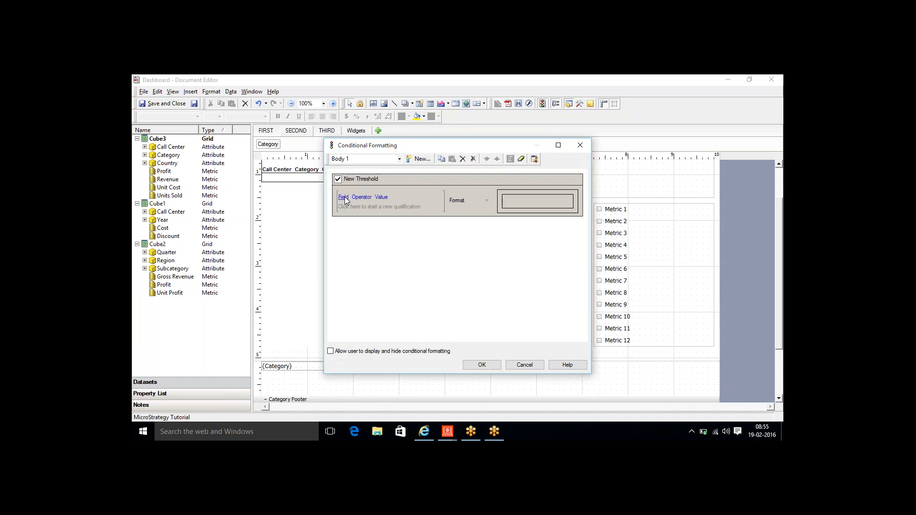
{"action": "left_click", "coordinate": [348, 204]}
{"action": "left_click", "coordinate": [359, 231]}
- Make the threshold Category In list {Books} with format Hide, and apply it
{"action": "left_click", "coordinate": [371, 198]}
{"action": "left_click", "coordinate": [391, 208]}
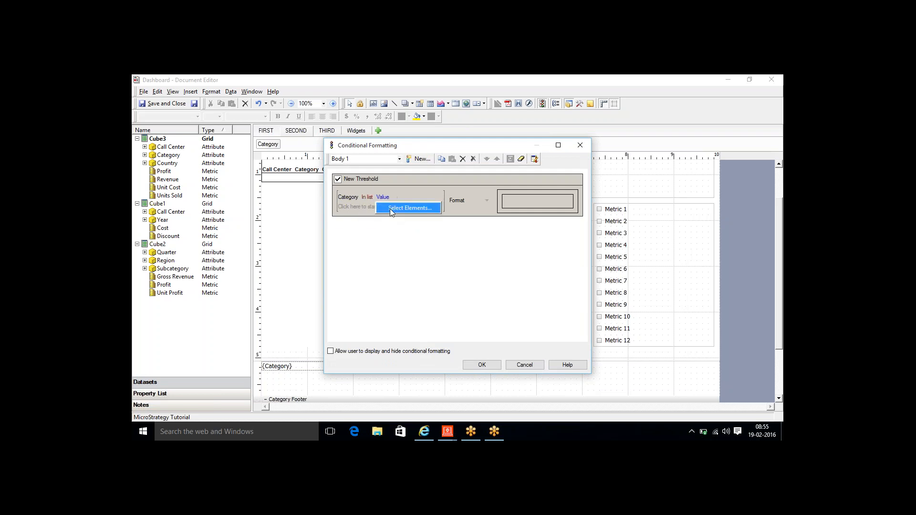
{"action": "left_click", "coordinate": [402, 211]}
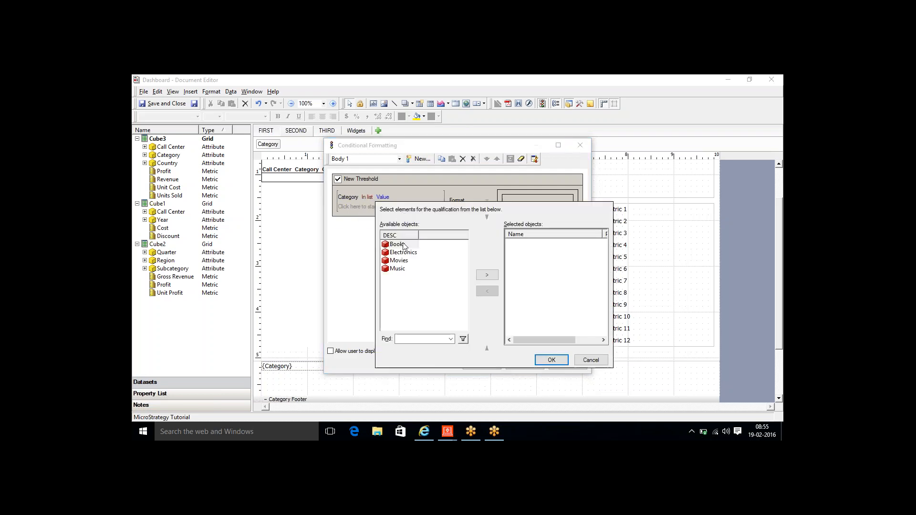
{"action": "double_click", "coordinate": [401, 244]}
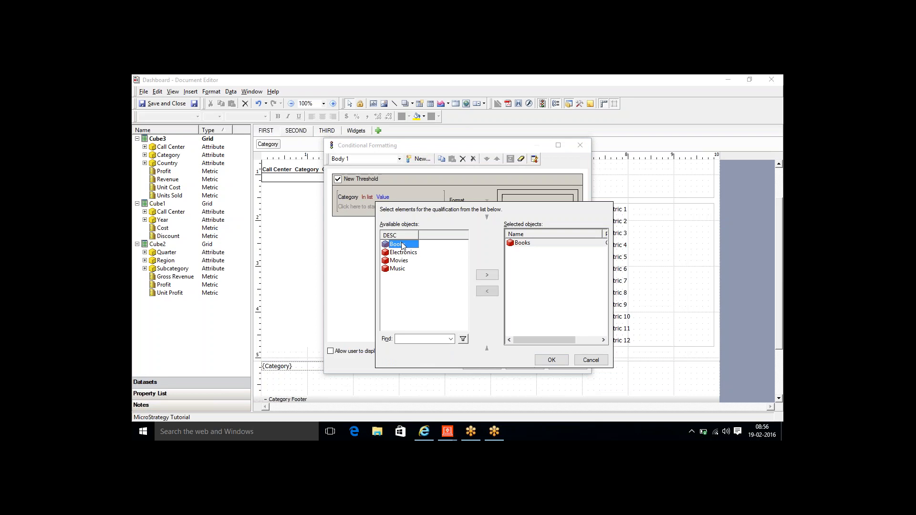
{"action": "left_click", "coordinate": [551, 361]}
{"action": "left_click", "coordinate": [486, 202]}
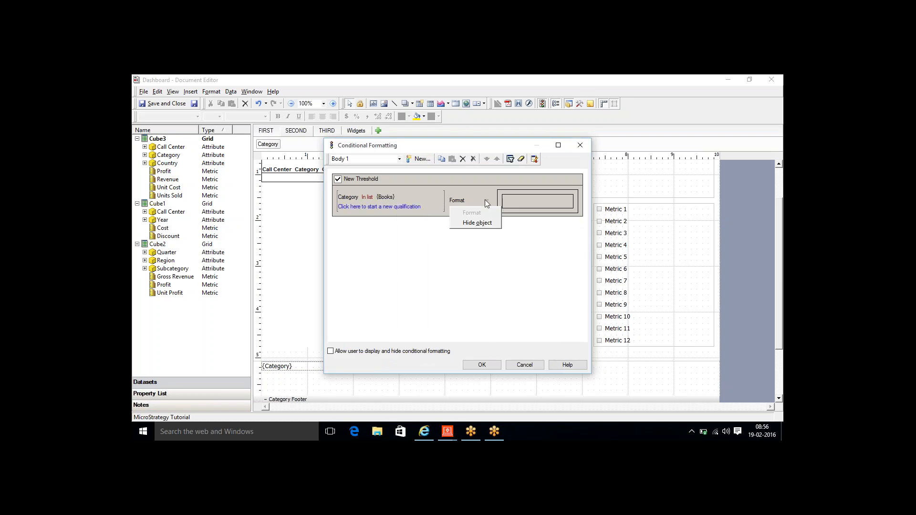
{"action": "left_click", "coordinate": [472, 224]}
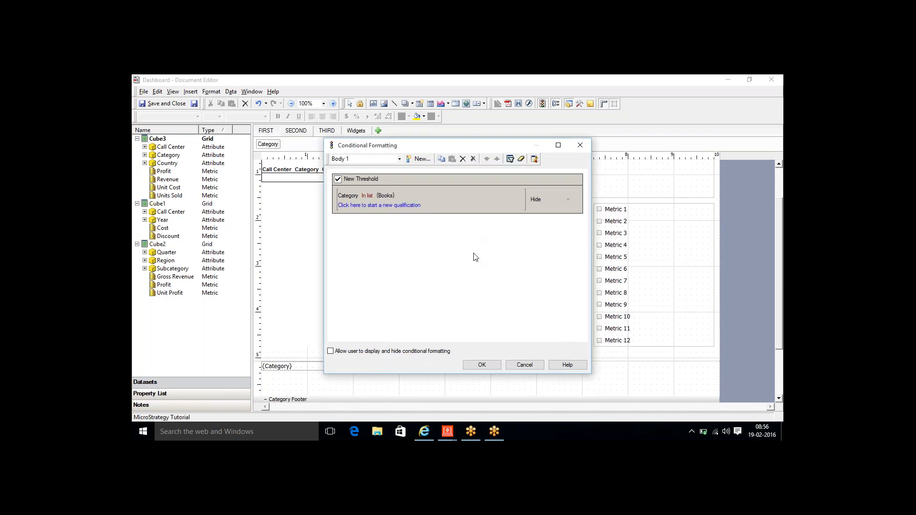
{"action": "left_click", "coordinate": [482, 364]}
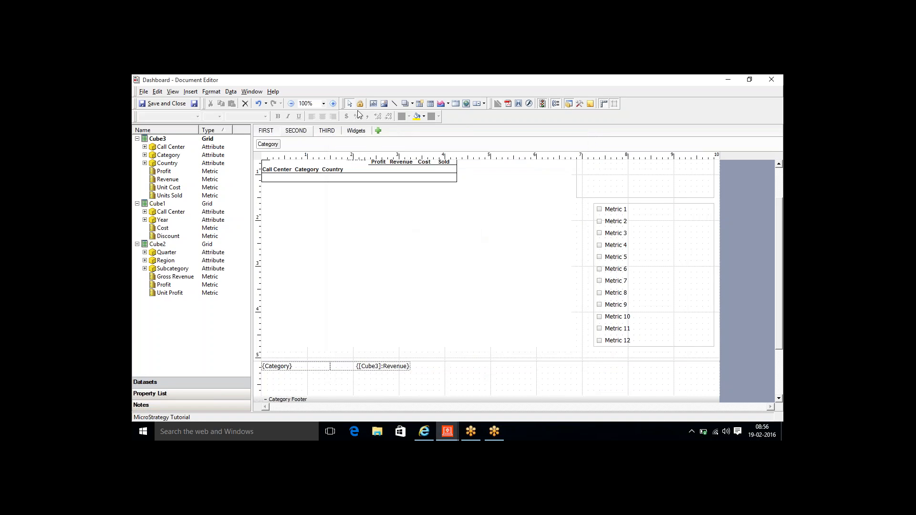
- Save the Dashboard document and reload it in MicroStrategy Web
{"action": "left_click", "coordinate": [194, 103]}
{"action": "left_click", "coordinate": [427, 434]}
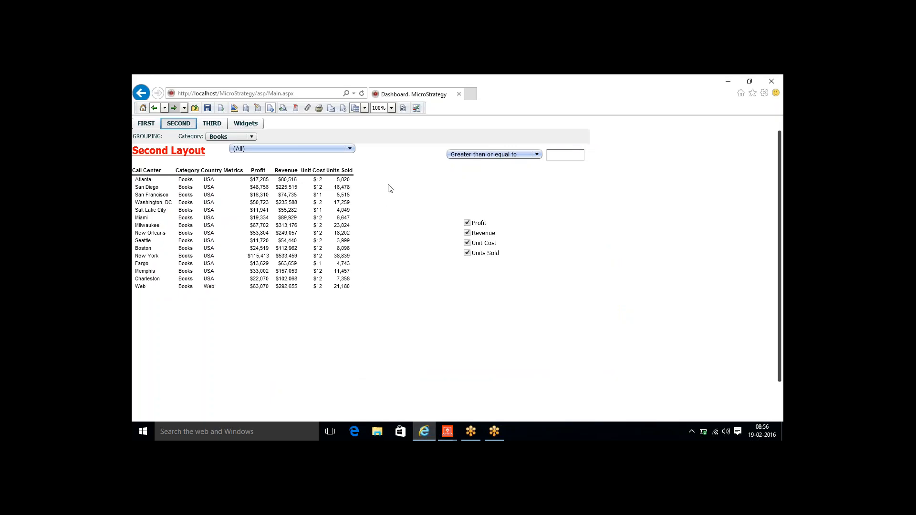
{"action": "left_click", "coordinate": [403, 109]}
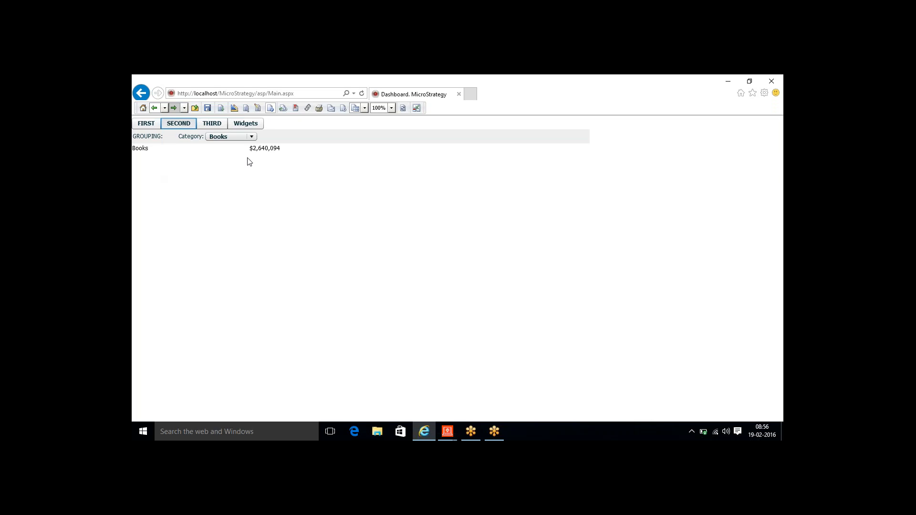
- Pick Electronics, then Books, leaving only the Books $2,640,094 revenue line
{"action": "left_click", "coordinate": [251, 138]}
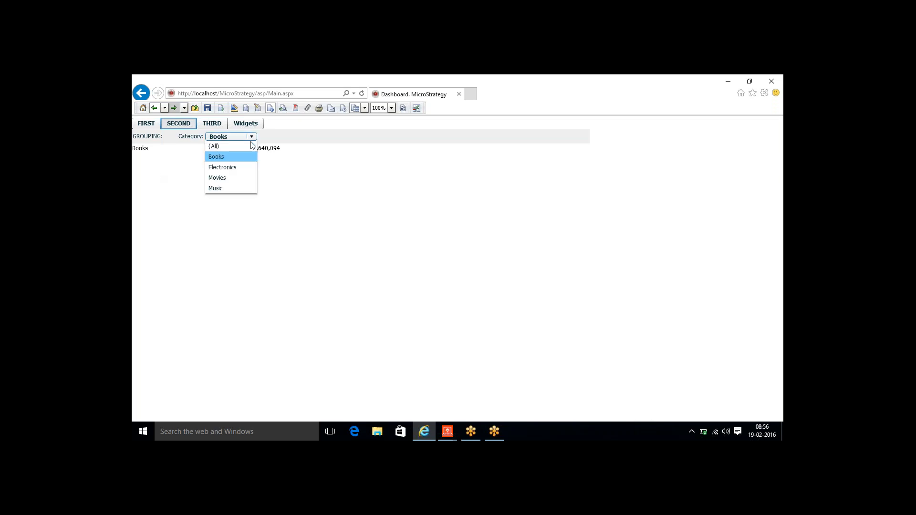
{"action": "left_click", "coordinate": [236, 168]}
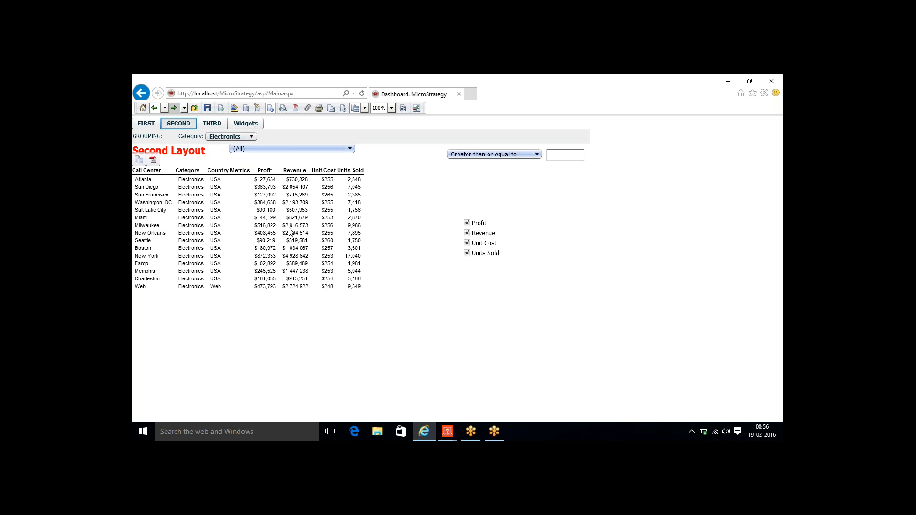
{"action": "left_click", "coordinate": [248, 139]}
{"action": "left_click", "coordinate": [239, 158]}
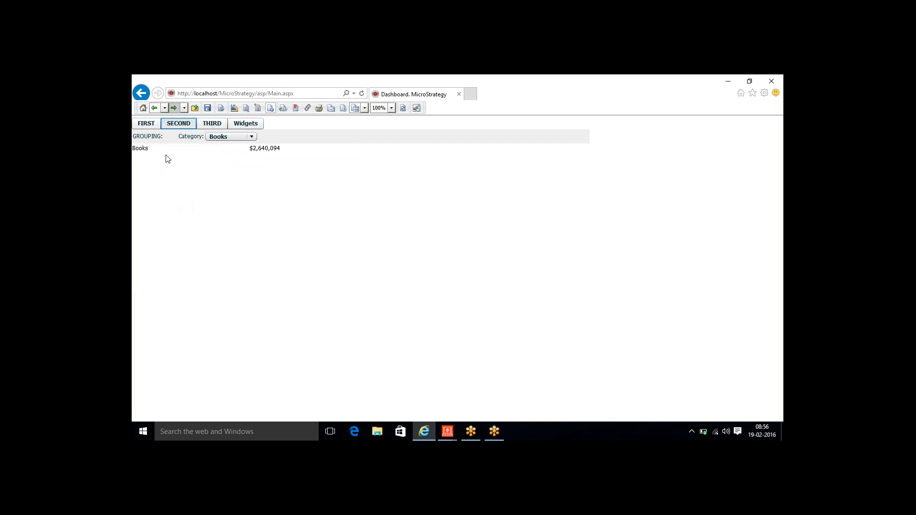
- Show the Second Layout grid for Music, then switch to the full MicroStrategy Web page view
{"action": "left_click", "coordinate": [220, 138]}
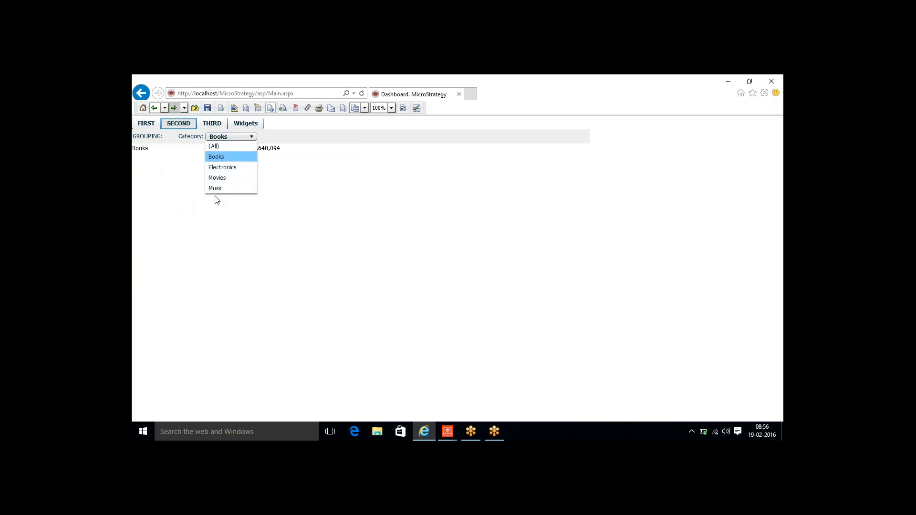
{"action": "left_click", "coordinate": [215, 188]}
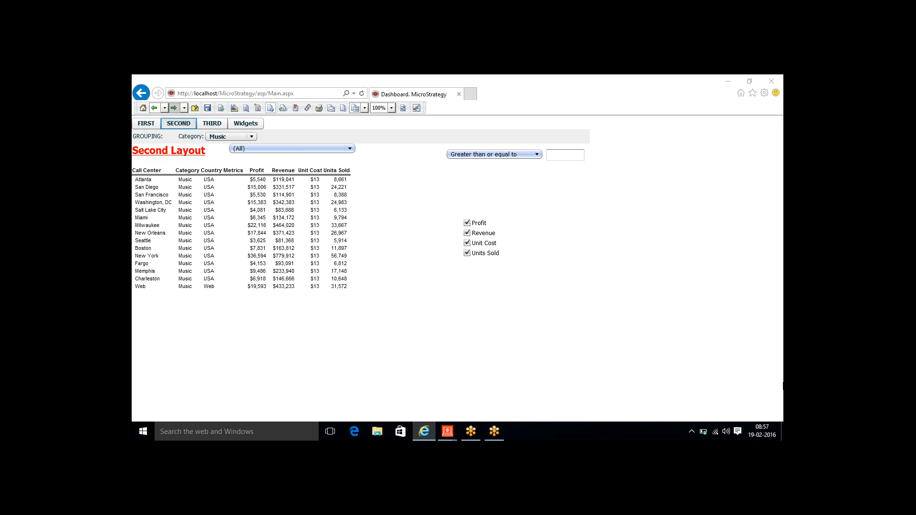
{"action": "left_click", "coordinate": [416, 108]}
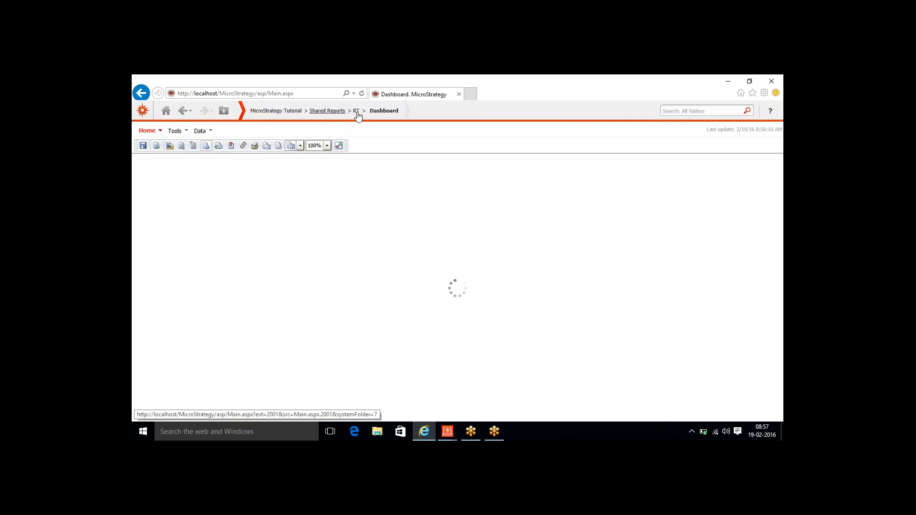
- Go to the RT folder via its breadcrumb and scroll the listing toward the Dashboard document
{"action": "left_click", "coordinate": [356, 112]}
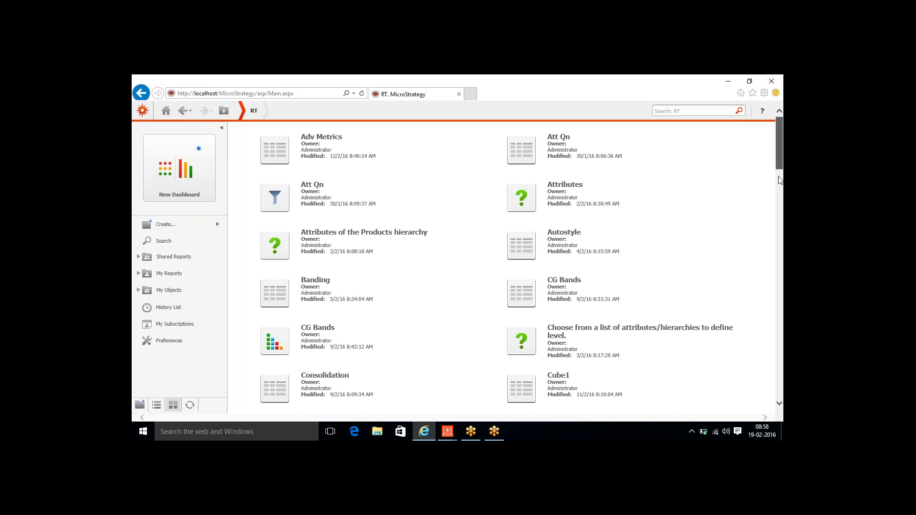
{"action": "left_click_drag", "start_coordinate": [780, 180], "coordinate": [774, 203]}
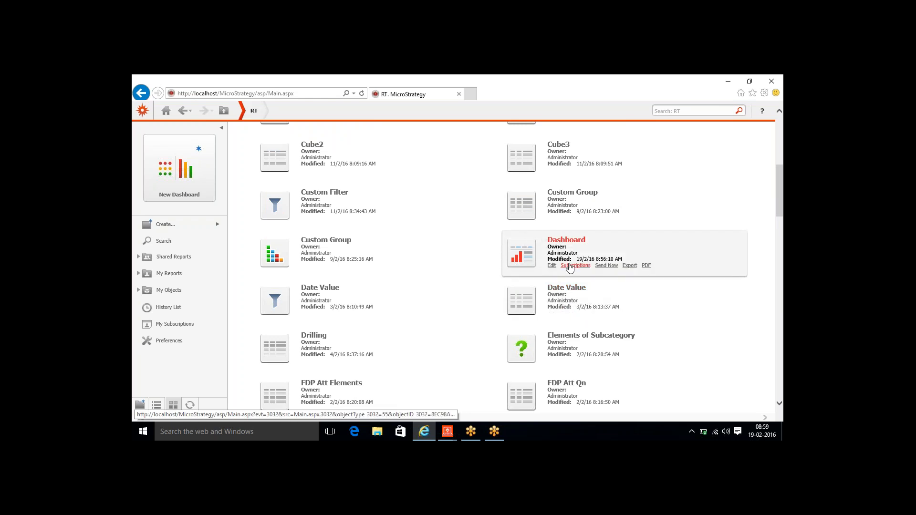
- Open the Dashboard's subscriptions and begin adding a new e-mail subscription
{"action": "left_click", "coordinate": [571, 267]}
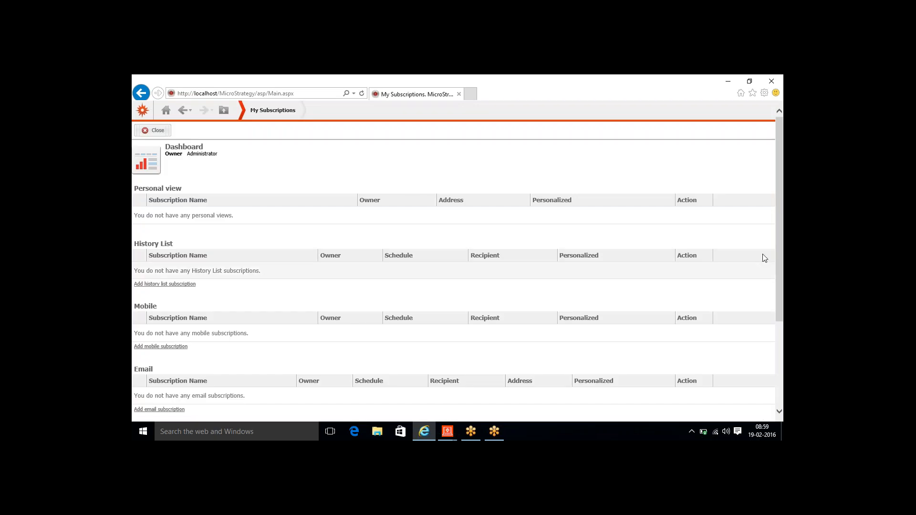
{"action": "left_click_drag", "start_coordinate": [783, 239], "coordinate": [783, 323]}
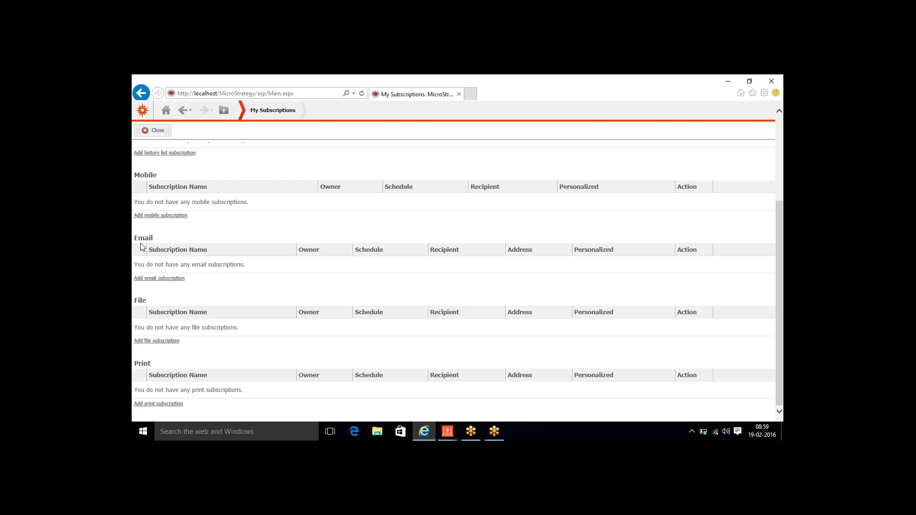
{"action": "left_click", "coordinate": [157, 278]}
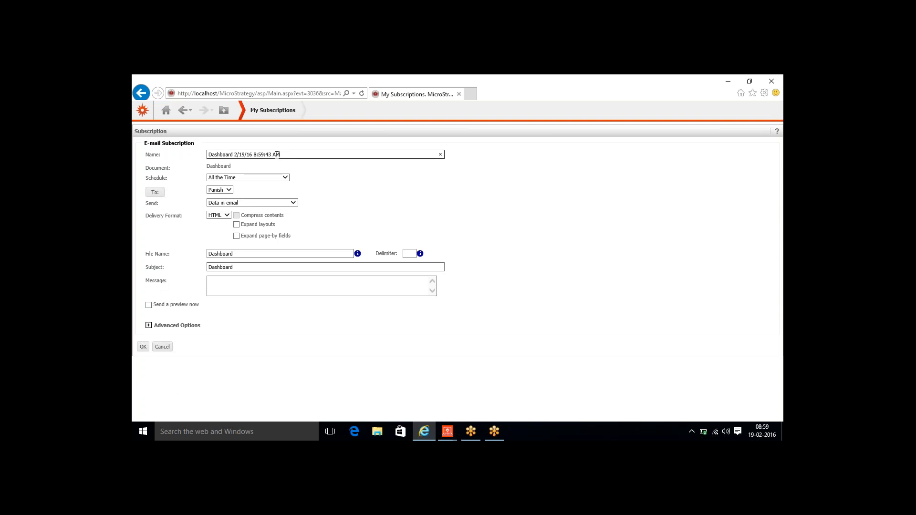
{"action": "left_click_drag", "start_coordinate": [281, 155], "coordinate": [207, 156]}
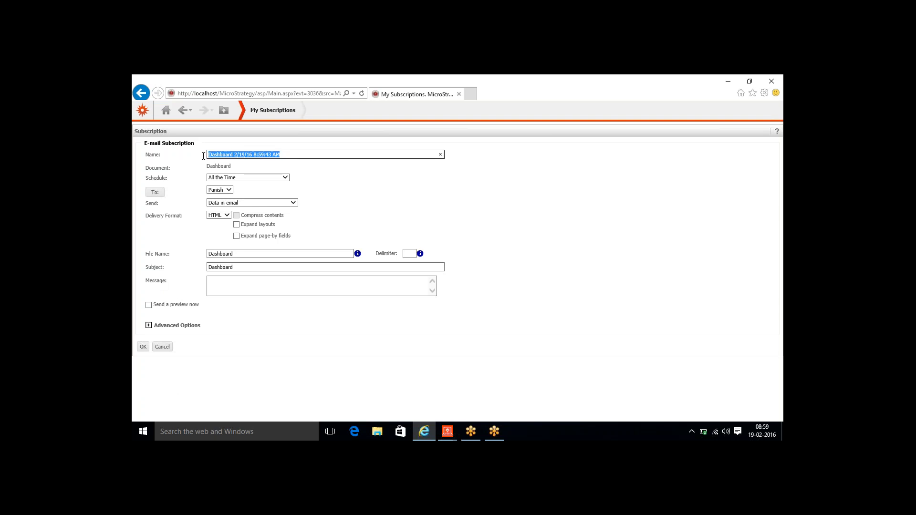
{"action": "left_click", "coordinate": [229, 180]}
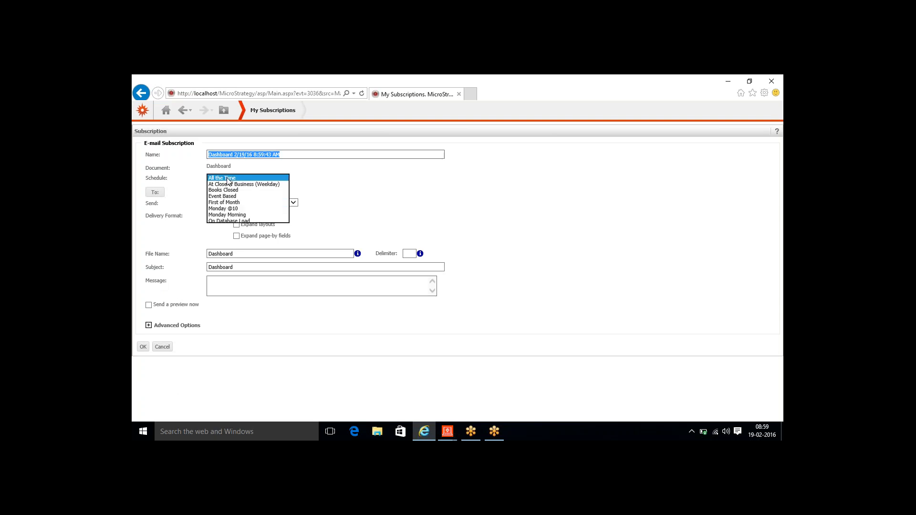
{"action": "left_click", "coordinate": [235, 210]}
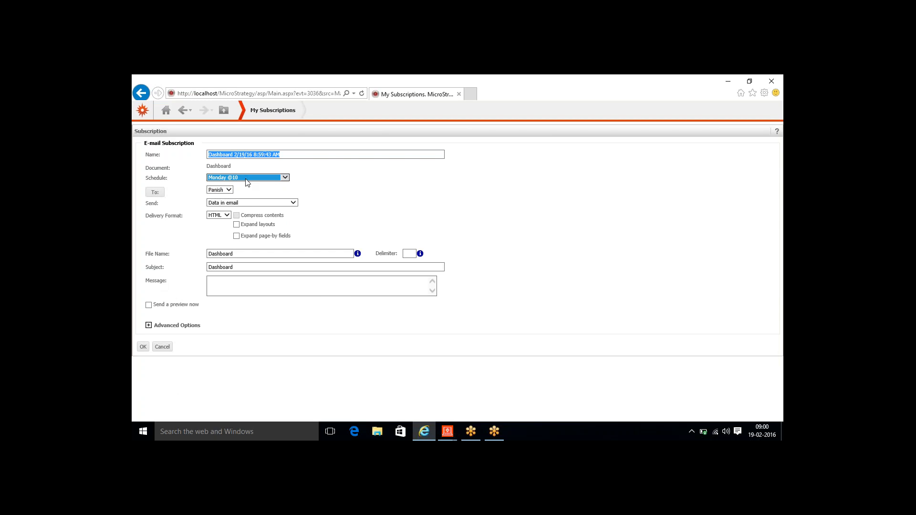
{"action": "left_click", "coordinate": [253, 181]}
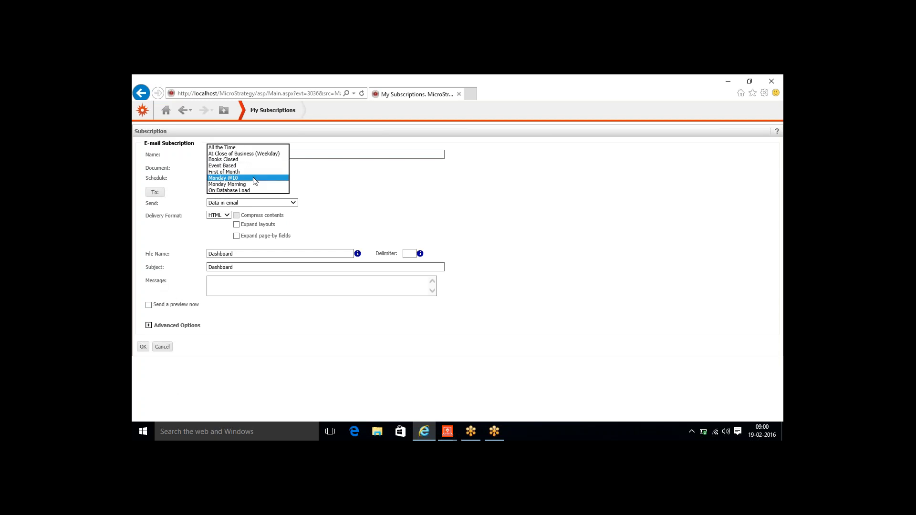
{"action": "left_click", "coordinate": [254, 179]}
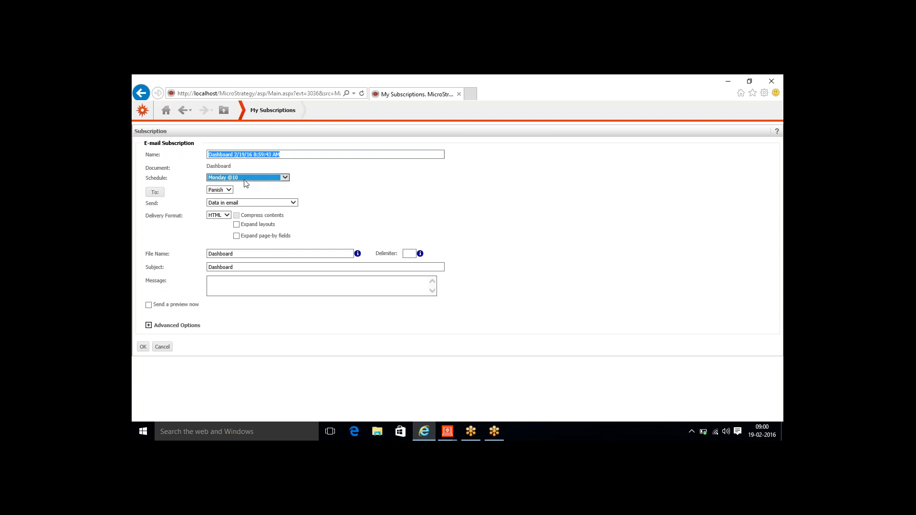
- In the recipient chooser, add a new XYZ address with its e-mail to recipients
{"action": "left_click", "coordinate": [154, 192]}
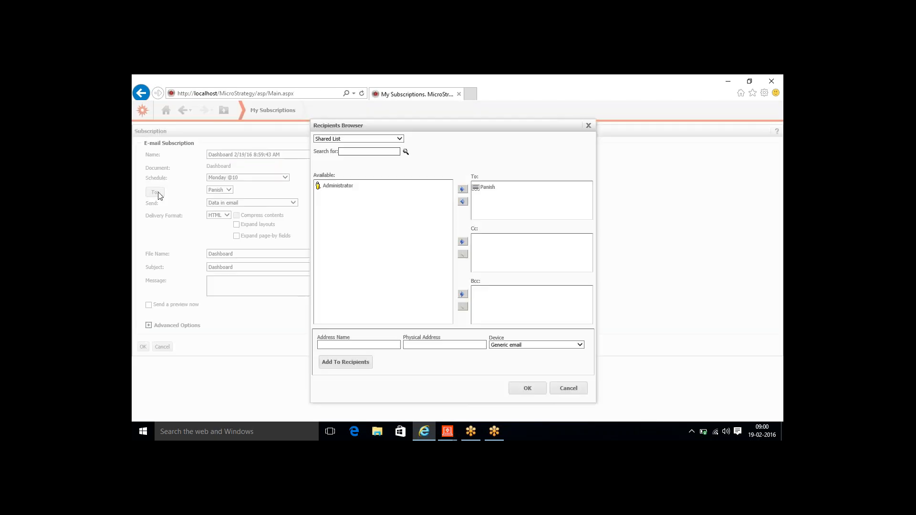
{"action": "left_click", "coordinate": [487, 189]}
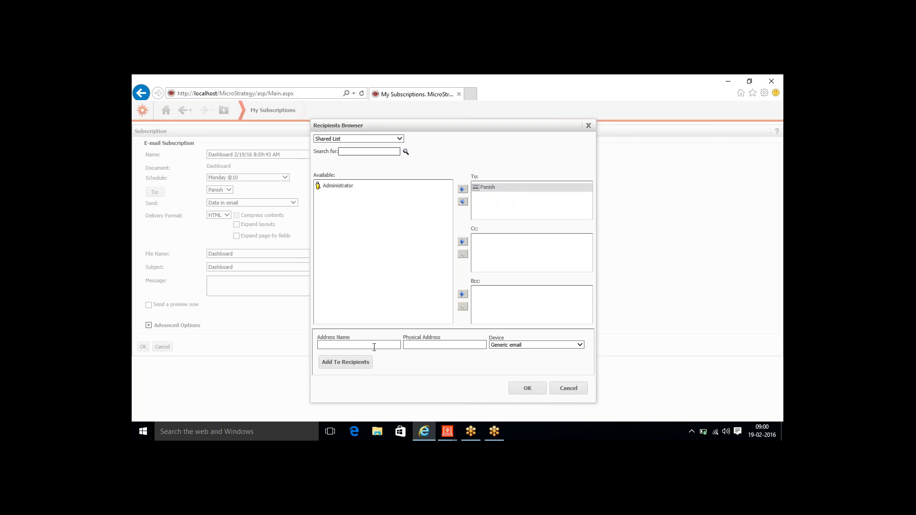
{"action": "left_click", "coordinate": [360, 342]}
{"action": "type", "text": "XYZ"}
{"action": "key", "text": "Tab"}
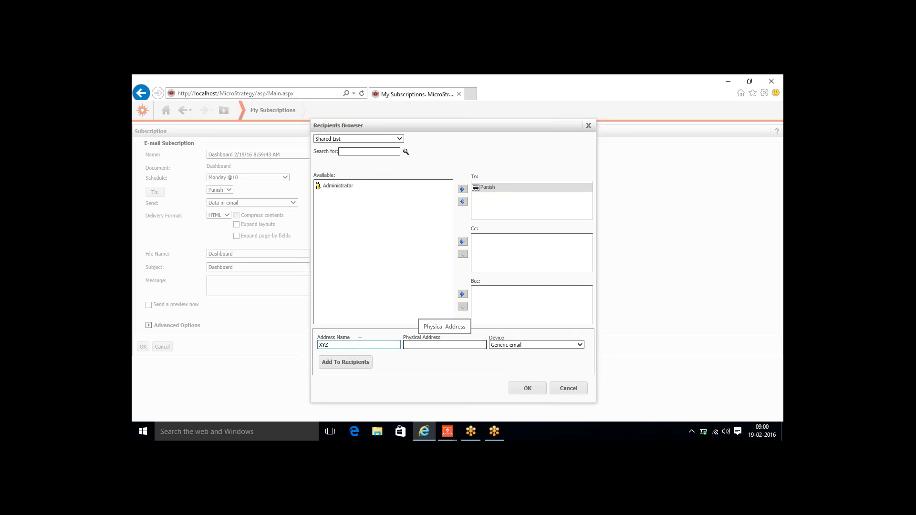
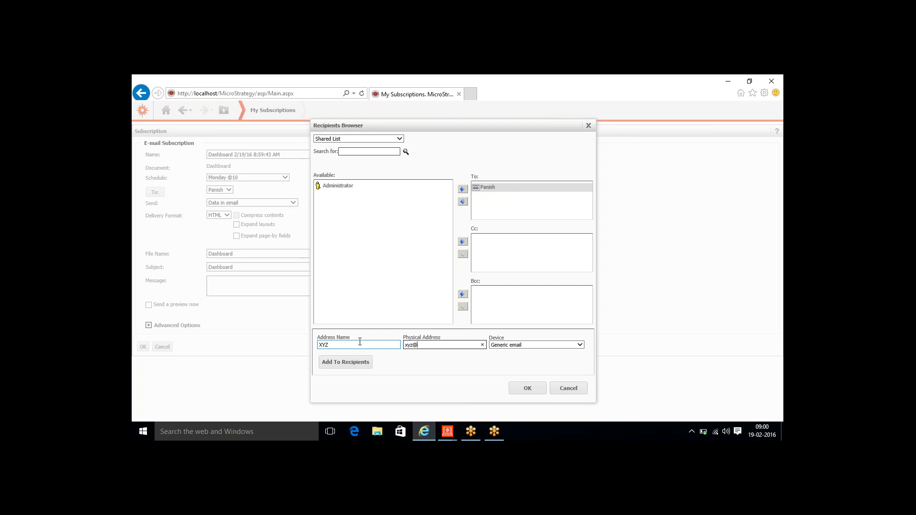
{"action": "left_click", "coordinate": [347, 363]}
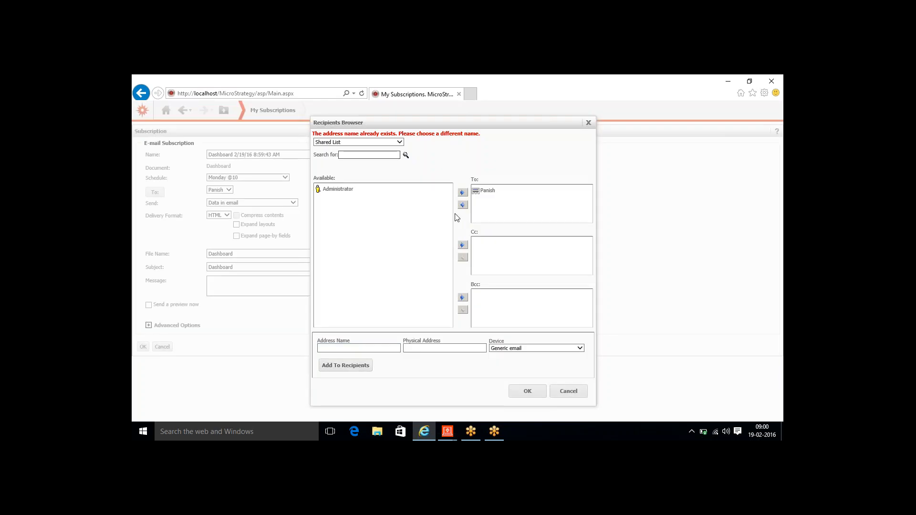
- Add a new abc address with its e-mail to the To list
{"action": "left_click", "coordinate": [382, 346]}
{"action": "type", "text": "abc"}
{"action": "key", "text": "Tab"}
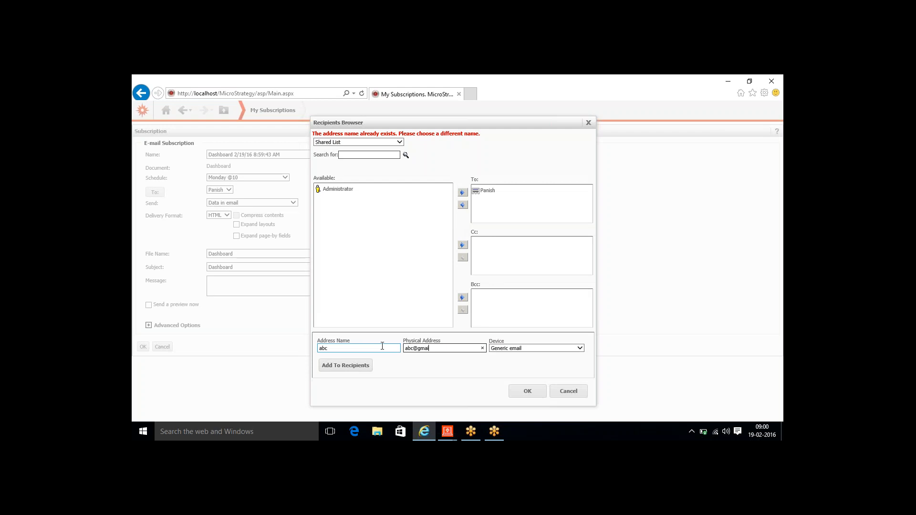
{"action": "left_click", "coordinate": [351, 367]}
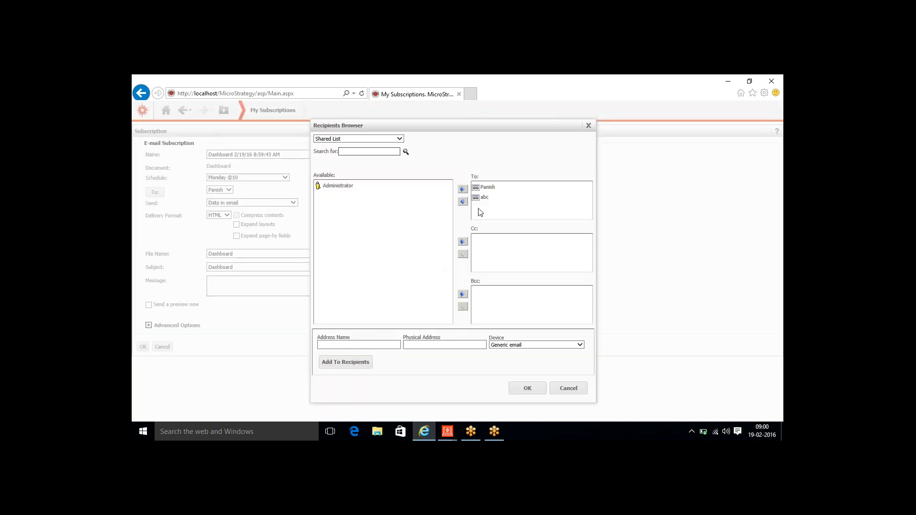
- Add XYZ from the Personal List to the To recipients and confirm
{"action": "left_click", "coordinate": [400, 139]}
{"action": "left_click", "coordinate": [355, 143]}
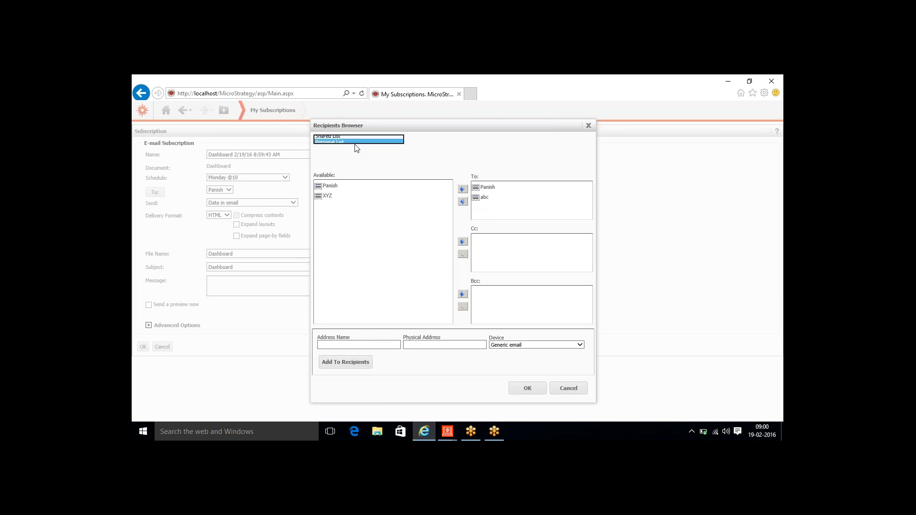
{"action": "left_click", "coordinate": [329, 197]}
{"action": "left_click", "coordinate": [462, 202]}
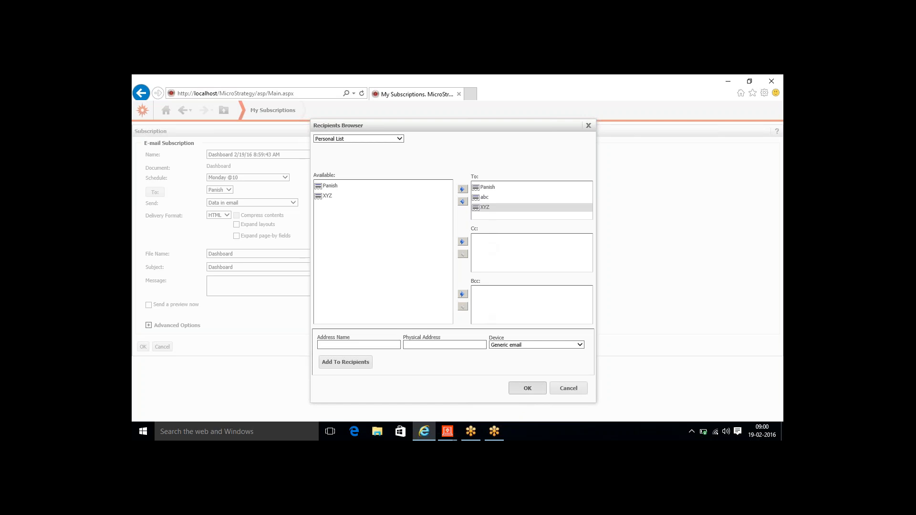
{"action": "left_click", "coordinate": [525, 388]}
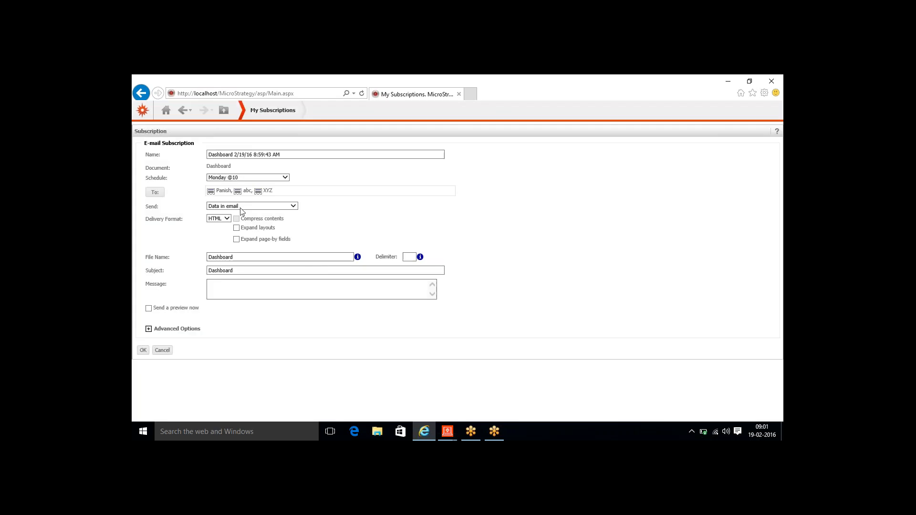
- Set the delivery format to Excel, then cancel the e-mail subscription form
{"action": "left_click", "coordinate": [227, 219]}
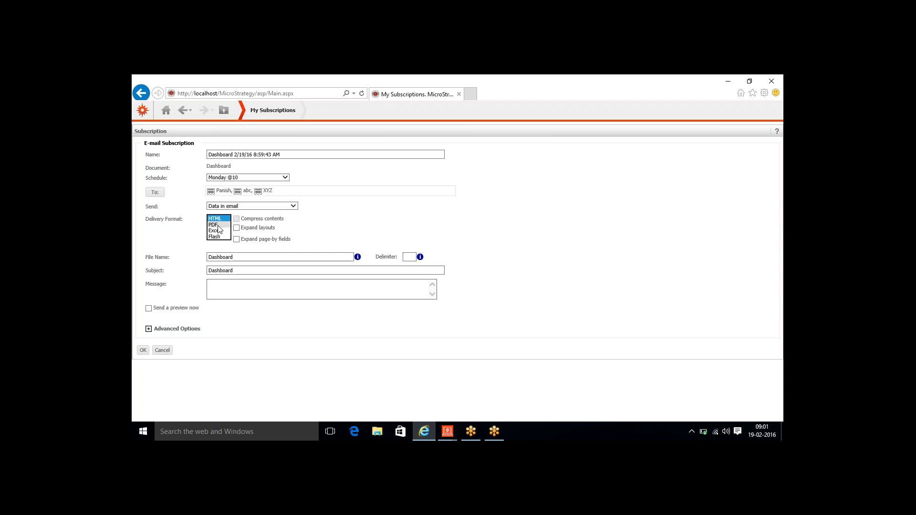
{"action": "left_click", "coordinate": [218, 231]}
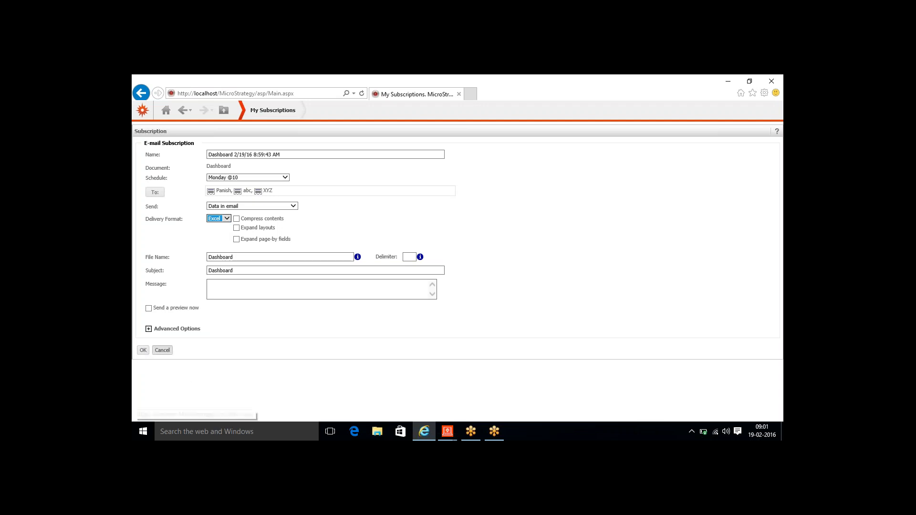
{"action": "left_click", "coordinate": [162, 351]}
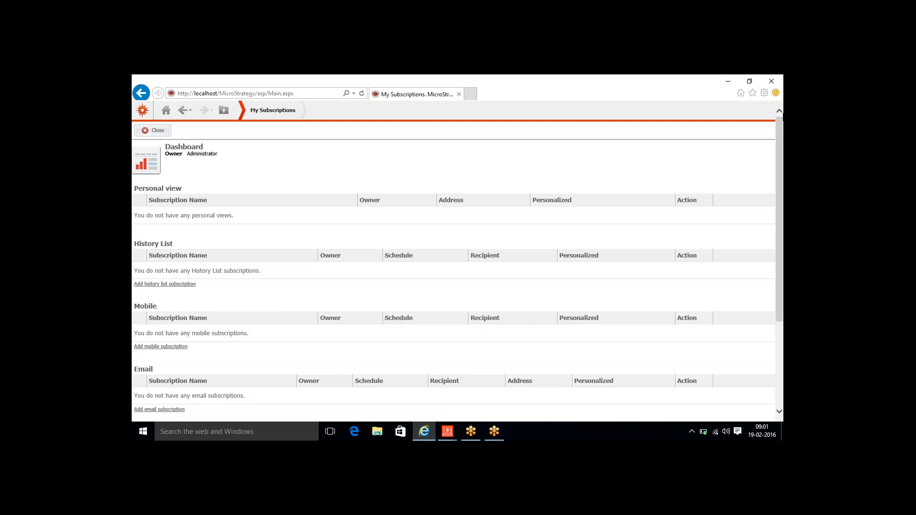
{"action": "left_click_drag", "start_coordinate": [780, 128], "coordinate": [774, 219]}
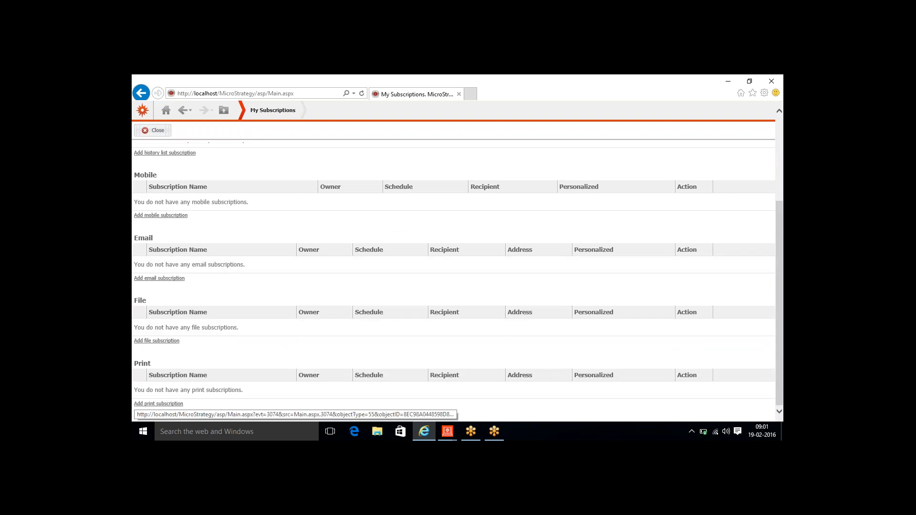
{"action": "left_click", "coordinate": [173, 343]}
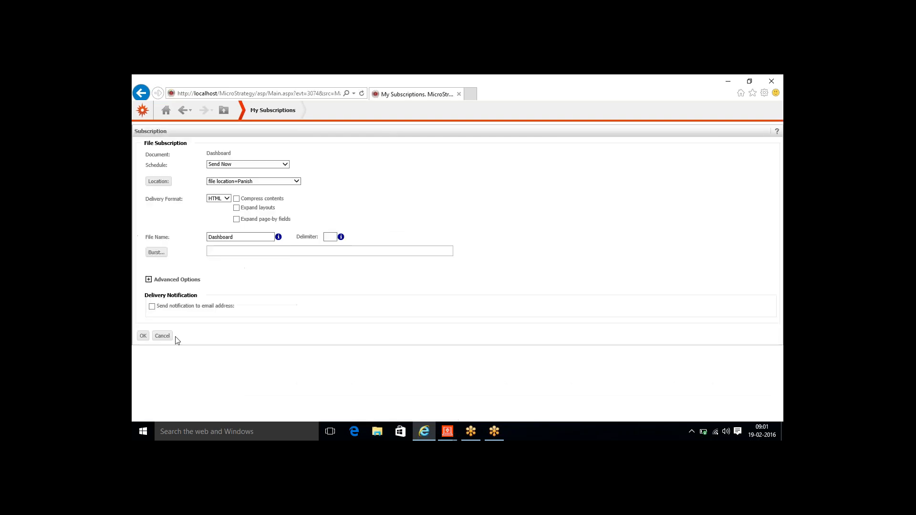
{"action": "left_click", "coordinate": [275, 166]}
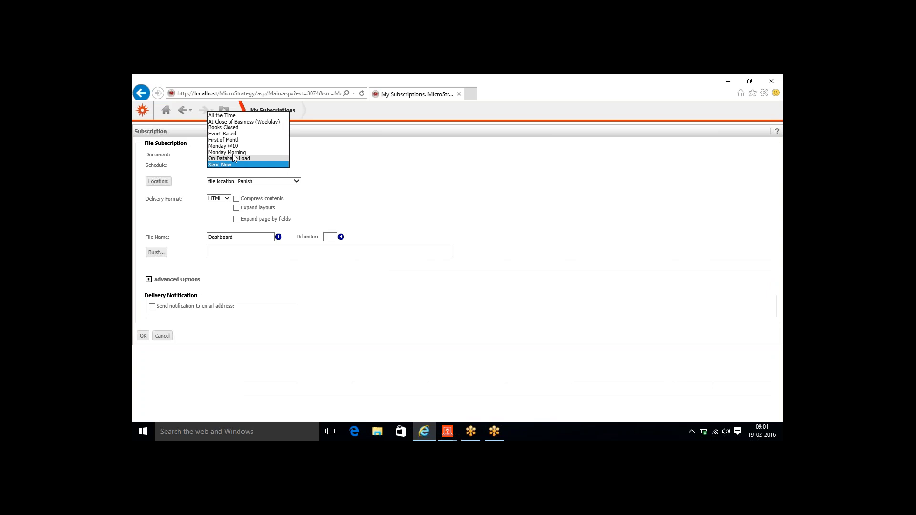
{"action": "left_click", "coordinate": [227, 146]}
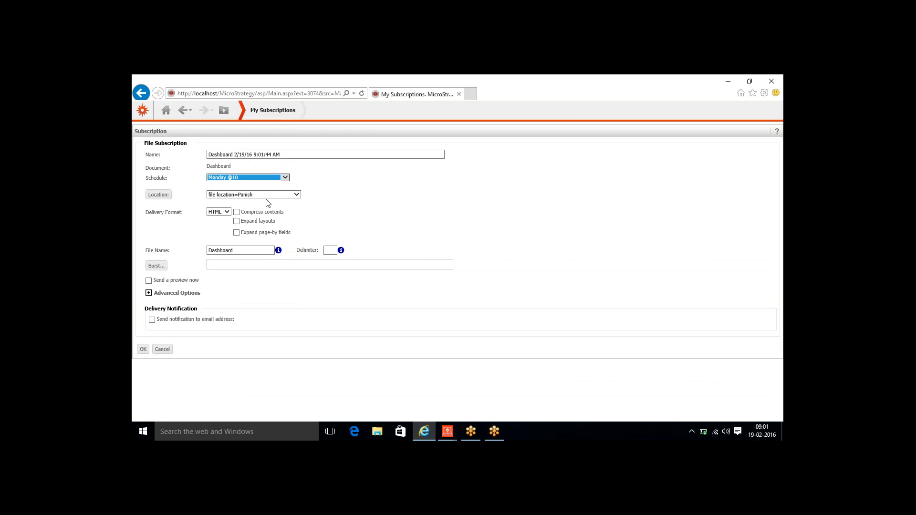
{"action": "left_click", "coordinate": [227, 213]}
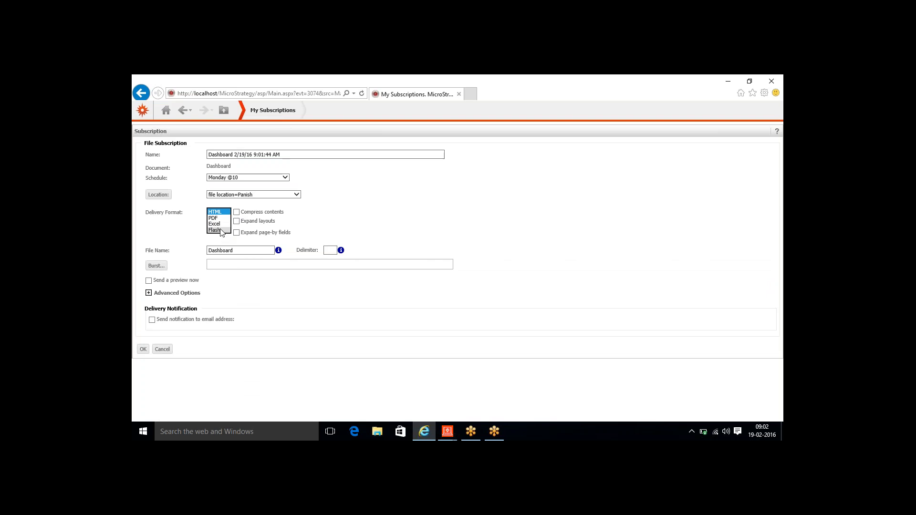
{"action": "left_click", "coordinate": [222, 230]}
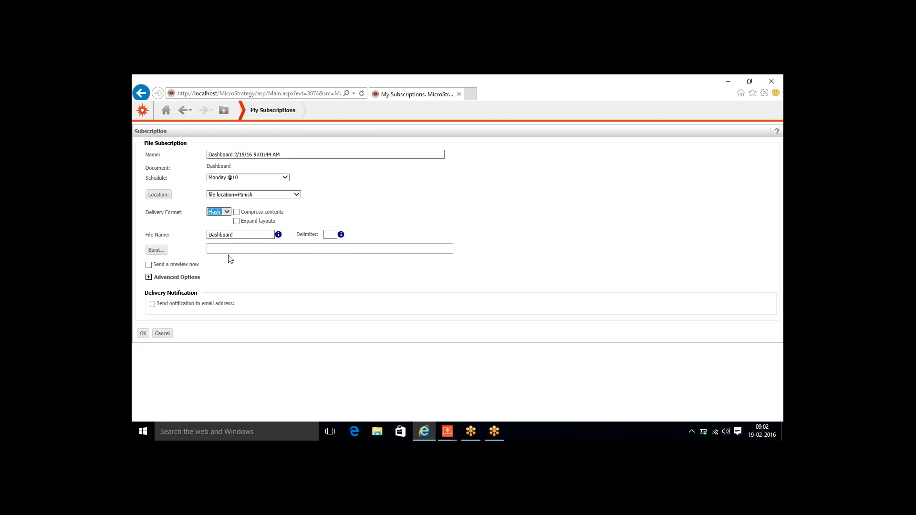
{"action": "left_click", "coordinate": [148, 265]}
{"action": "left_click", "coordinate": [144, 334]}
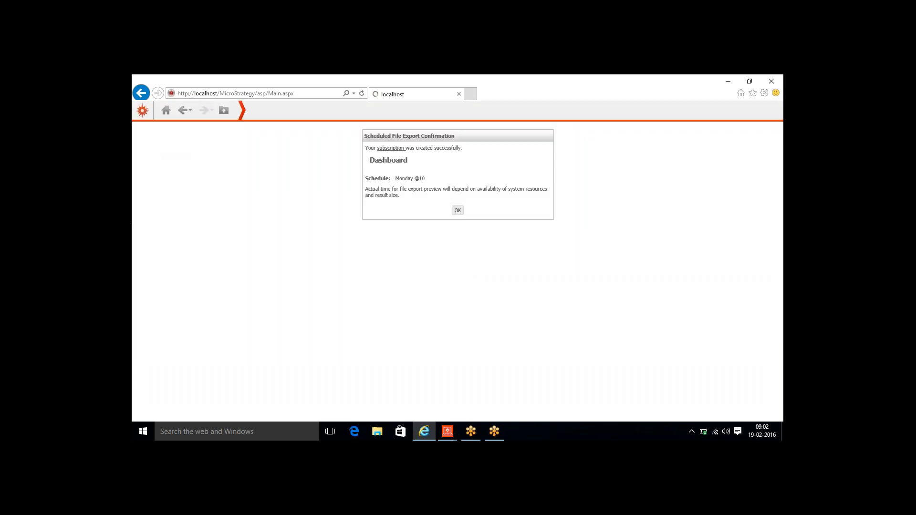
- Dismiss the confirmation, check the Dashboard entry in the File list, and open File Explorer
{"action": "left_click", "coordinate": [457, 211]}
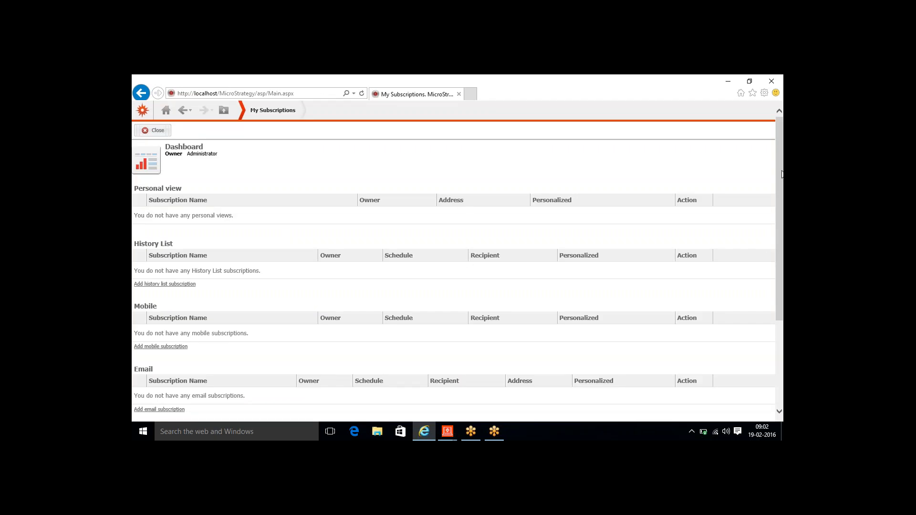
{"action": "left_click_drag", "start_coordinate": [781, 175], "coordinate": [783, 260]}
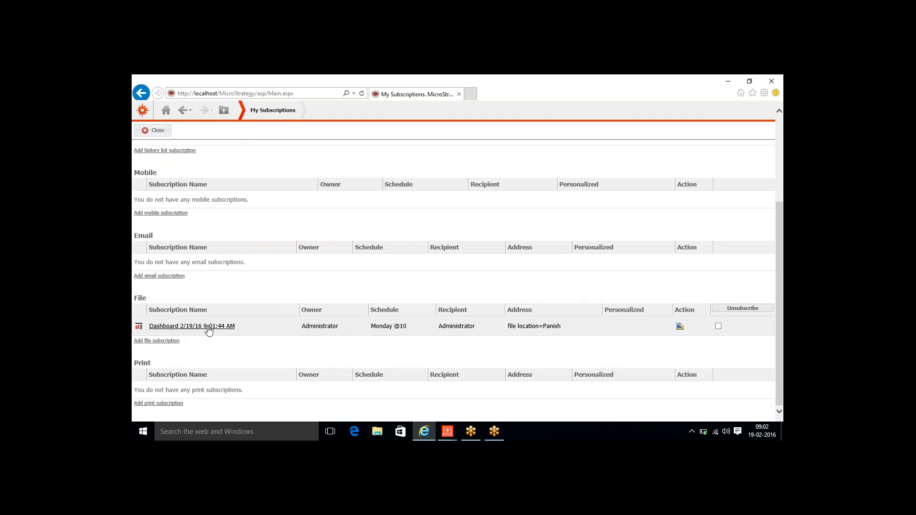
{"action": "left_click", "coordinate": [377, 433]}
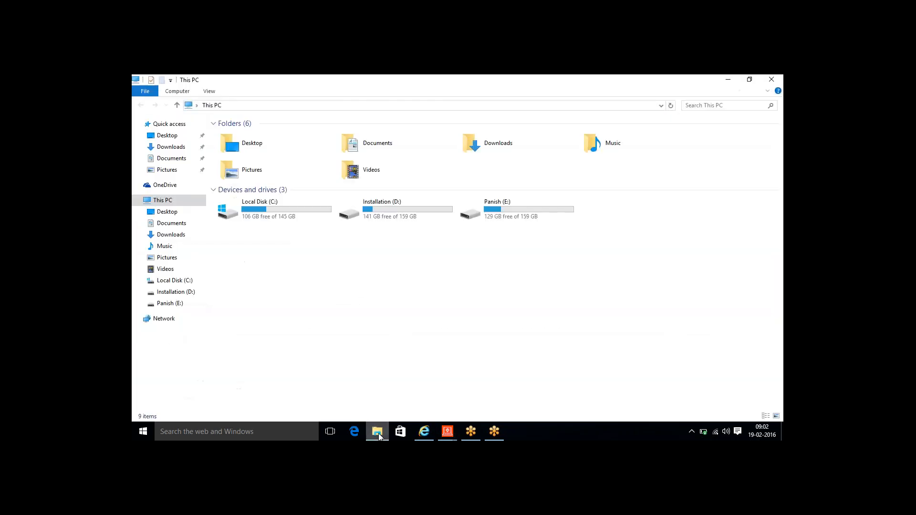
- Open the Dashboard2016-02-19 09.02.13.947 MHTML export from E:\MSTR Training in Internet Explorer
{"action": "double_click", "coordinate": [514, 215]}
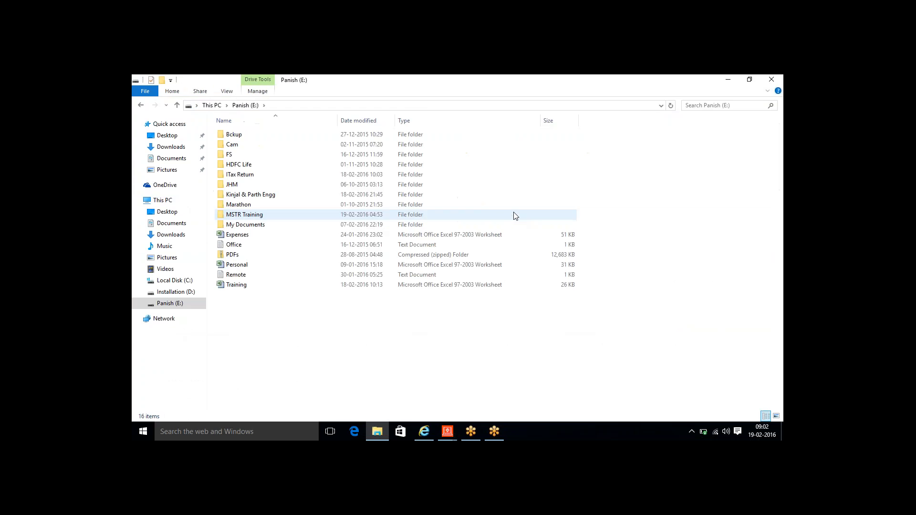
{"action": "double_click", "coordinate": [280, 215]}
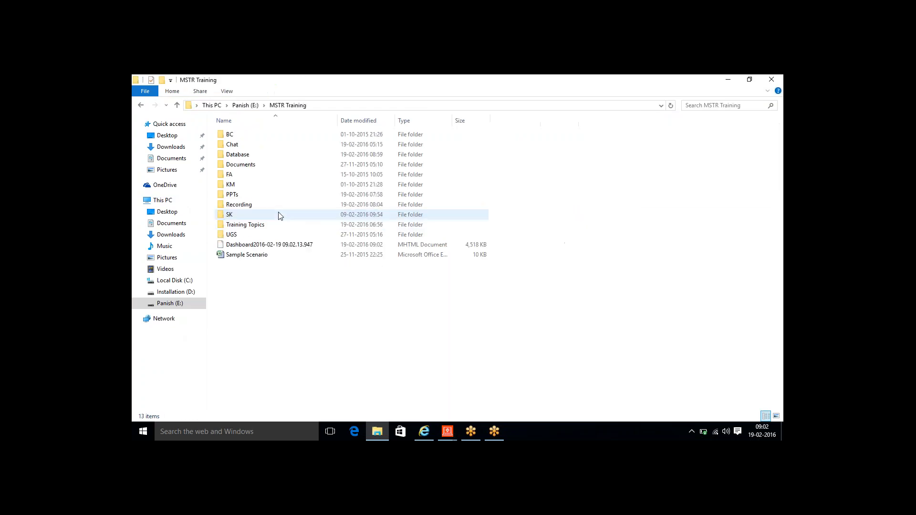
{"action": "left_click", "coordinate": [275, 248]}
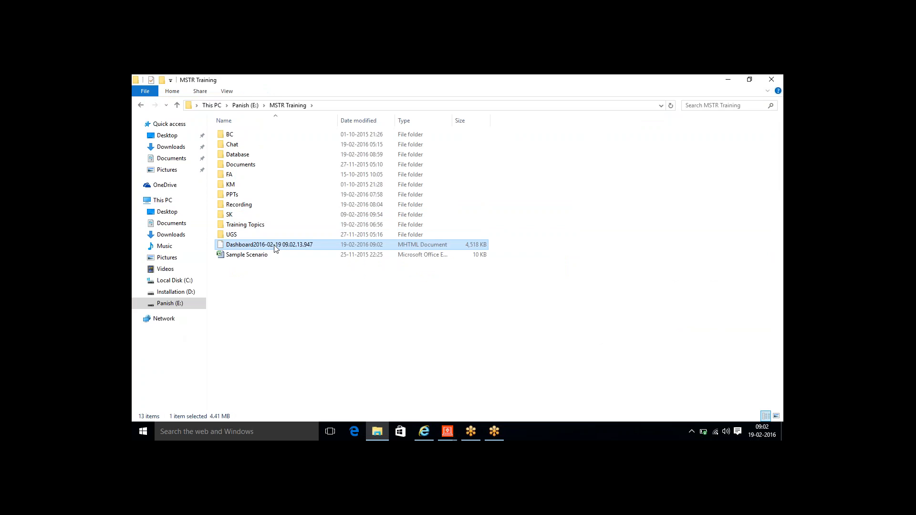
{"action": "double_click", "coordinate": [310, 245]}
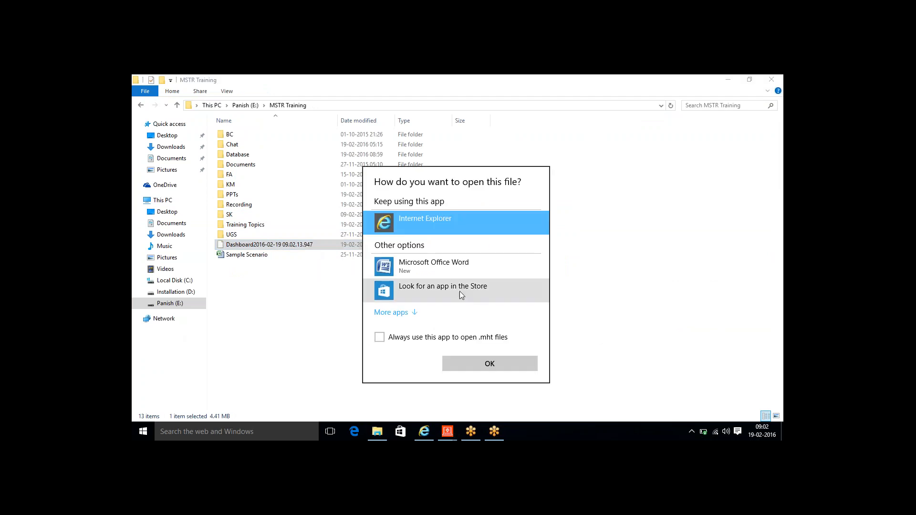
{"action": "double_click", "coordinate": [443, 224]}
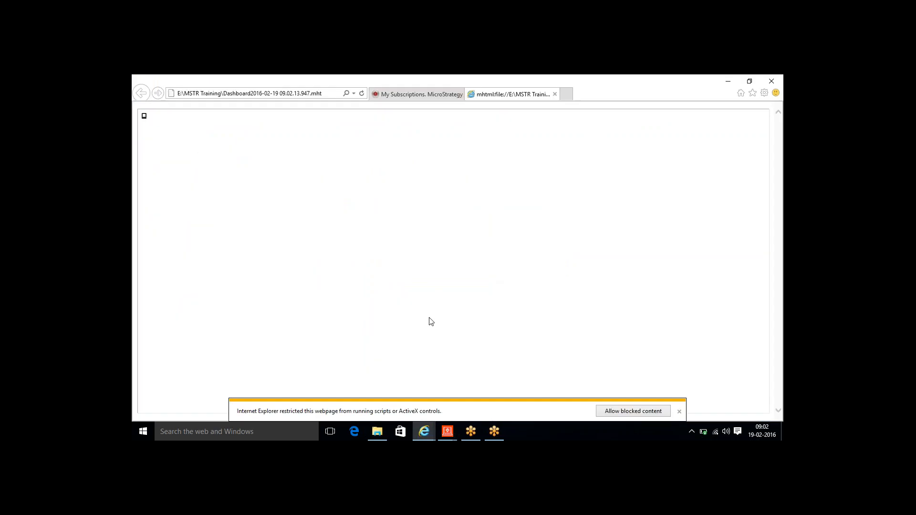
- Allow blocked content, then filter Category through (All) and Books, ending on Electronics
{"action": "left_click", "coordinate": [634, 412]}
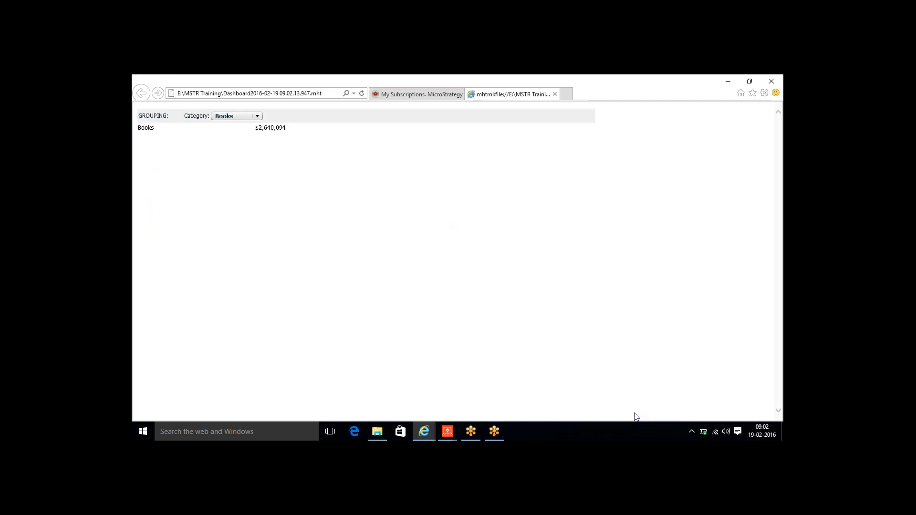
{"action": "left_click", "coordinate": [259, 117]}
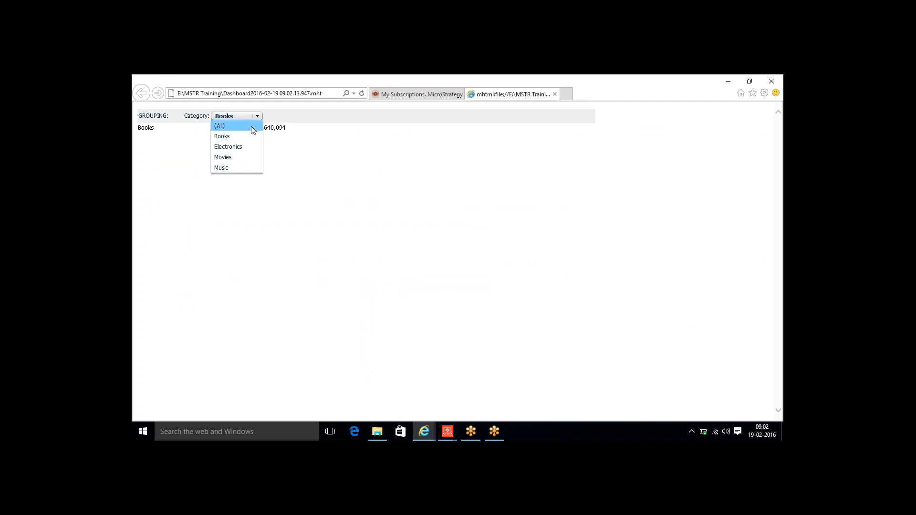
{"action": "left_click", "coordinate": [230, 126]}
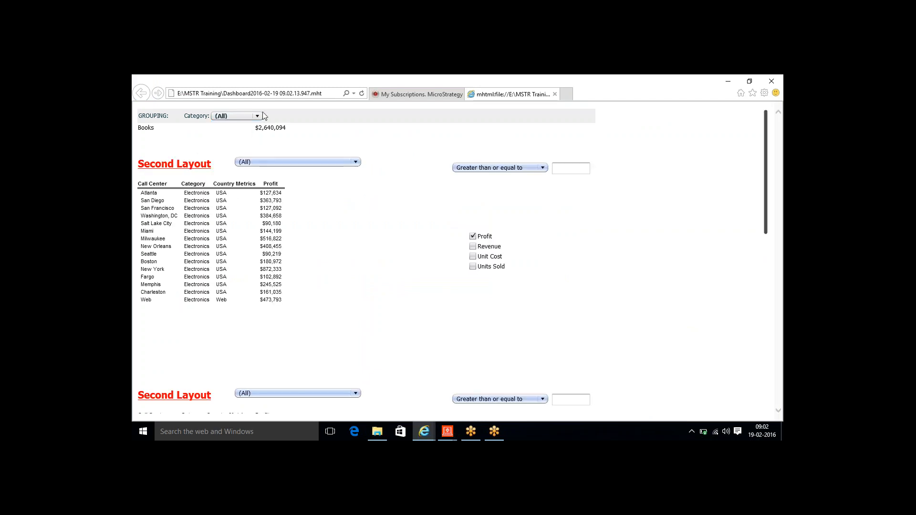
{"action": "left_click", "coordinate": [253, 117]}
{"action": "left_click", "coordinate": [239, 136]}
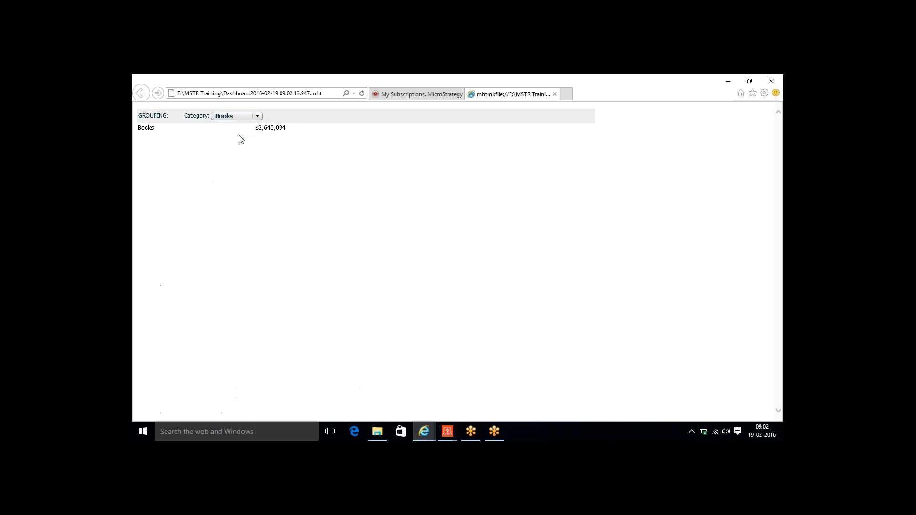
{"action": "left_click", "coordinate": [257, 116]}
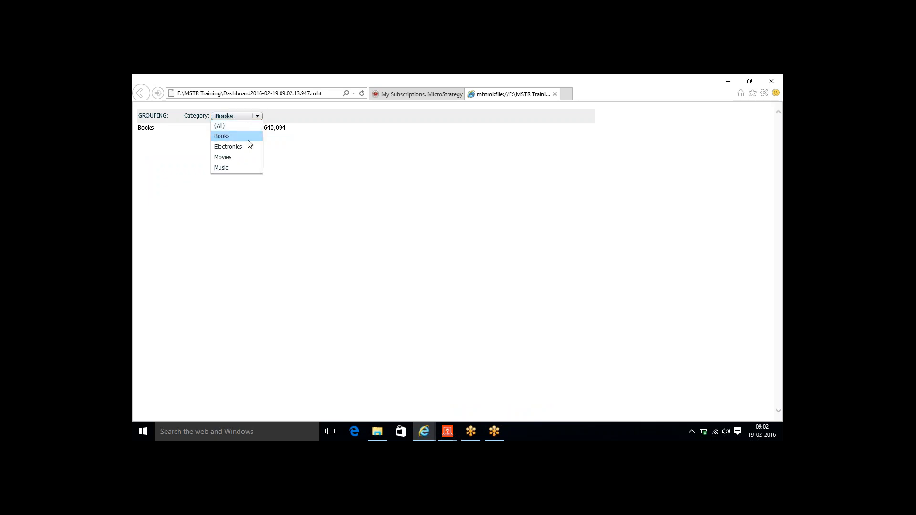
{"action": "left_click", "coordinate": [247, 145]}
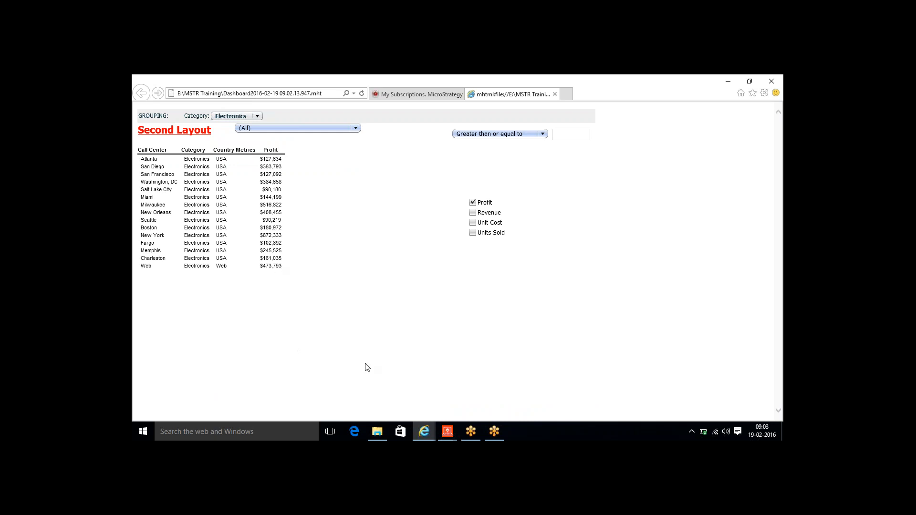
{"action": "mouse_move", "coordinate": [451, 436]}
- Go back to the My Subscriptions page and close it to return to the RT folder
{"action": "left_click", "coordinate": [412, 95]}
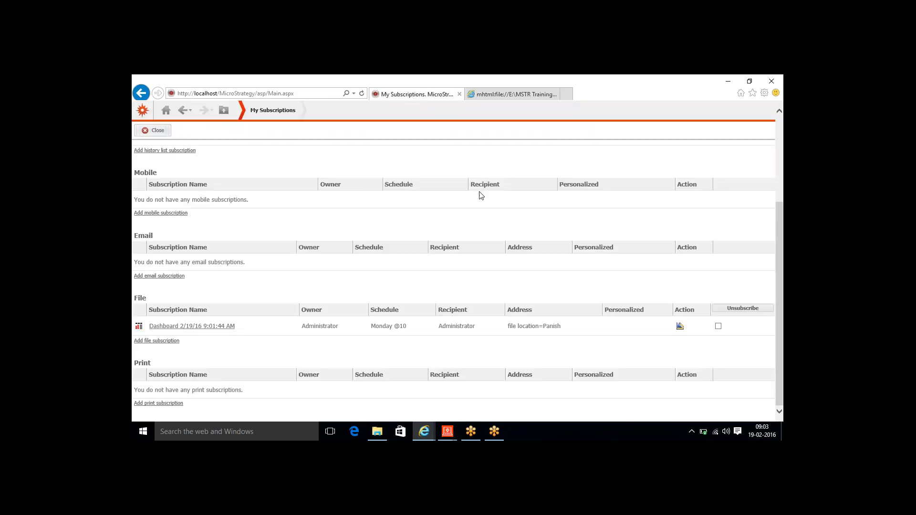
{"action": "left_click", "coordinate": [151, 131]}
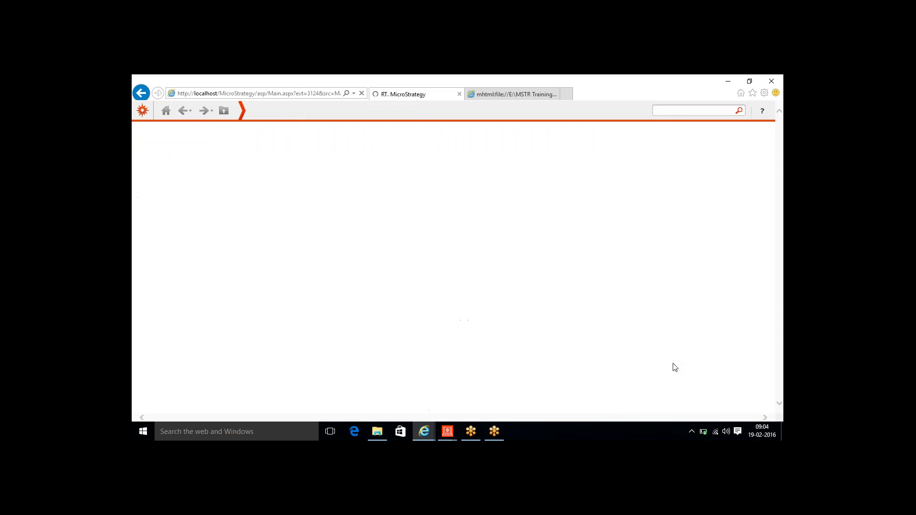